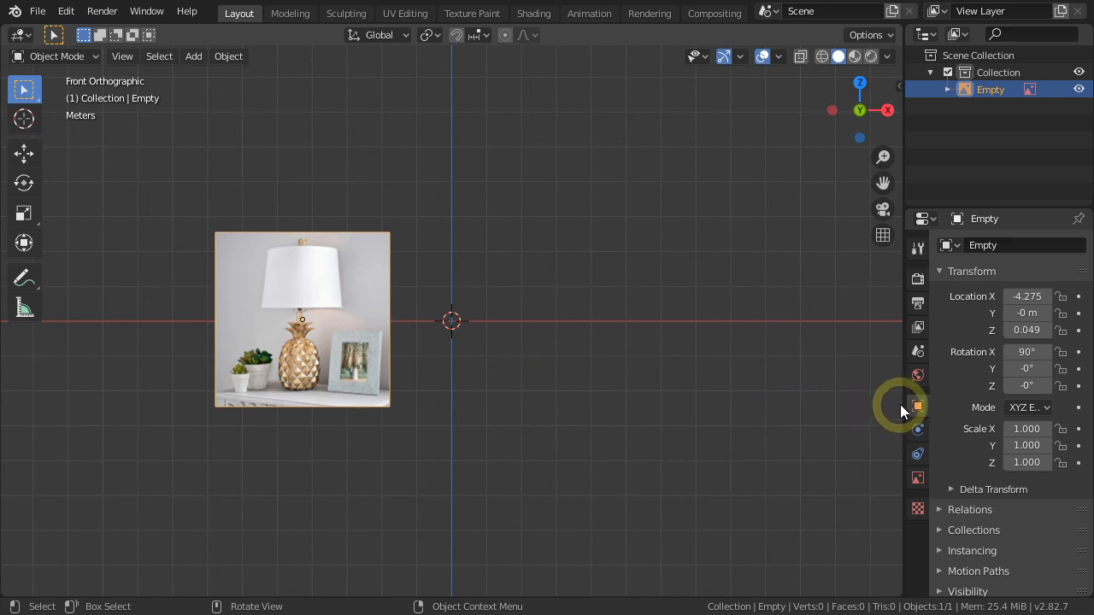
Set the lamp reference image's depth to Back and its visible side to Front.
{"action": "left_click_drag", "start_coordinate": [904, 398], "coordinate": [849, 401]}
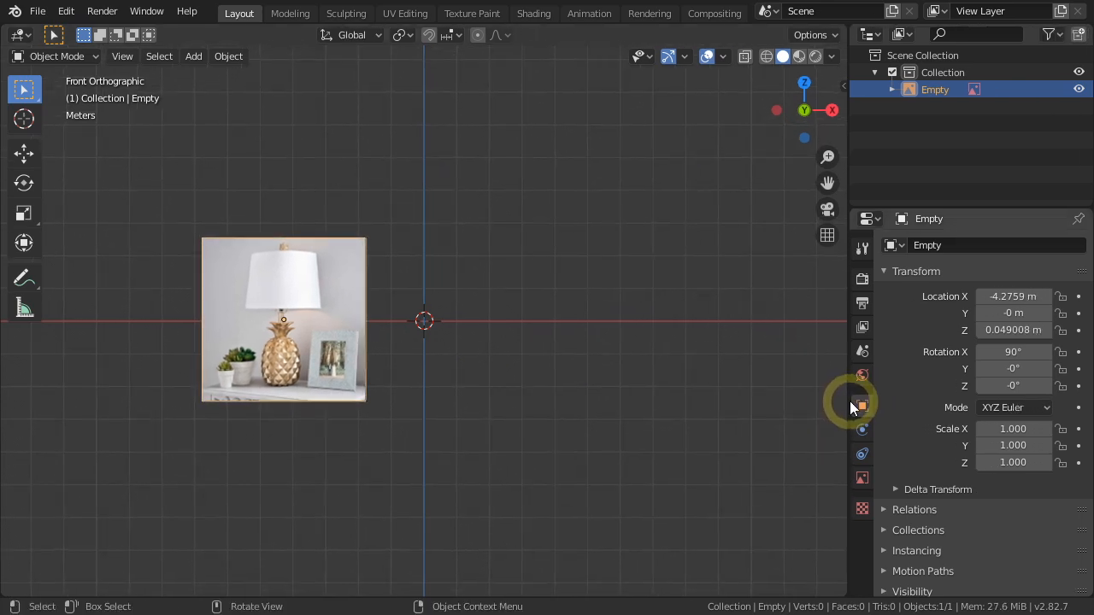
{"action": "left_click", "coordinate": [861, 480]}
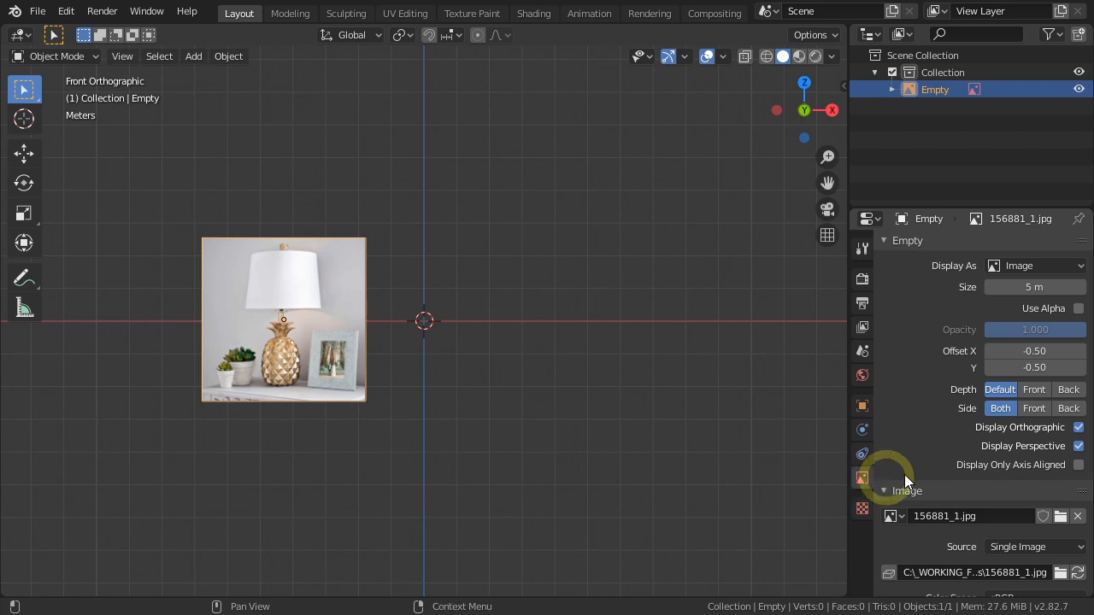
{"action": "left_click", "coordinate": [1068, 391]}
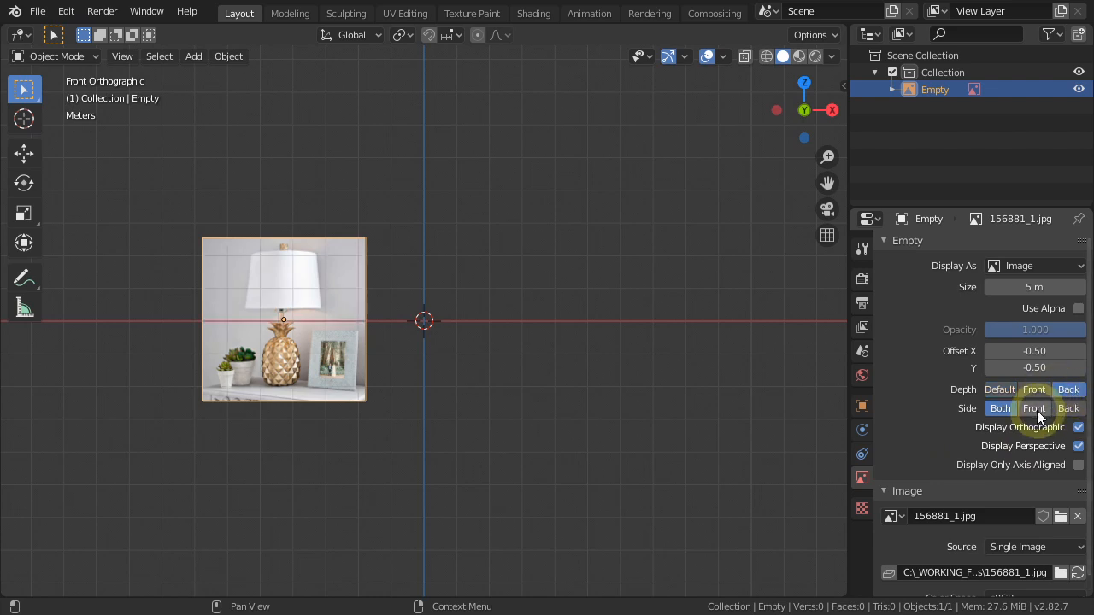
{"action": "left_click", "coordinate": [1035, 409]}
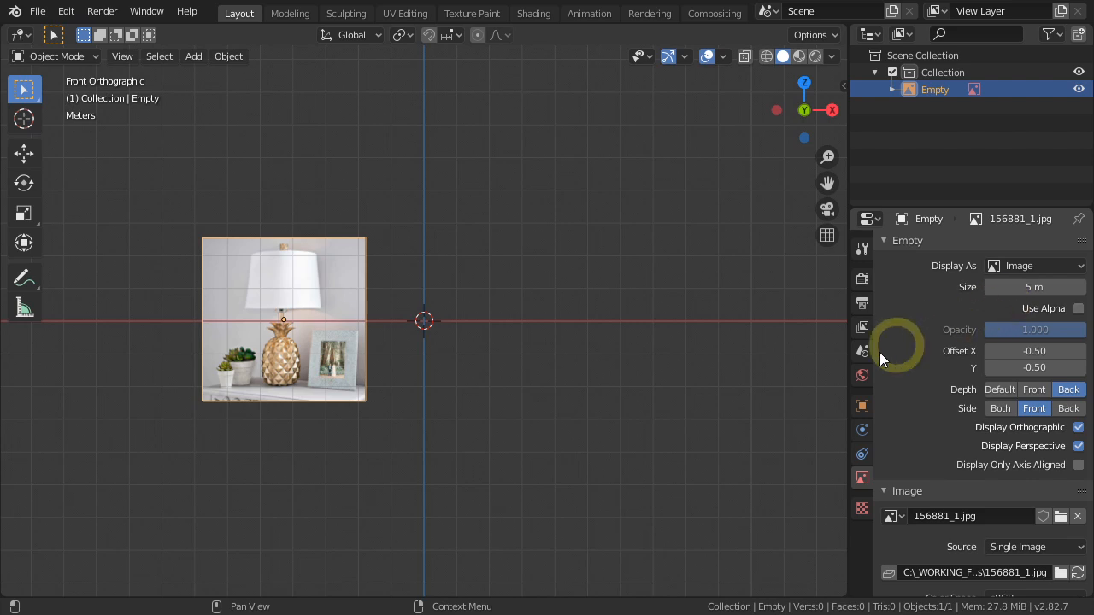
Offset the reference image to about X 0.38, Y -0.10 so the pineapple's base sits at the world origin.
{"action": "left_click", "coordinate": [342, 398]}
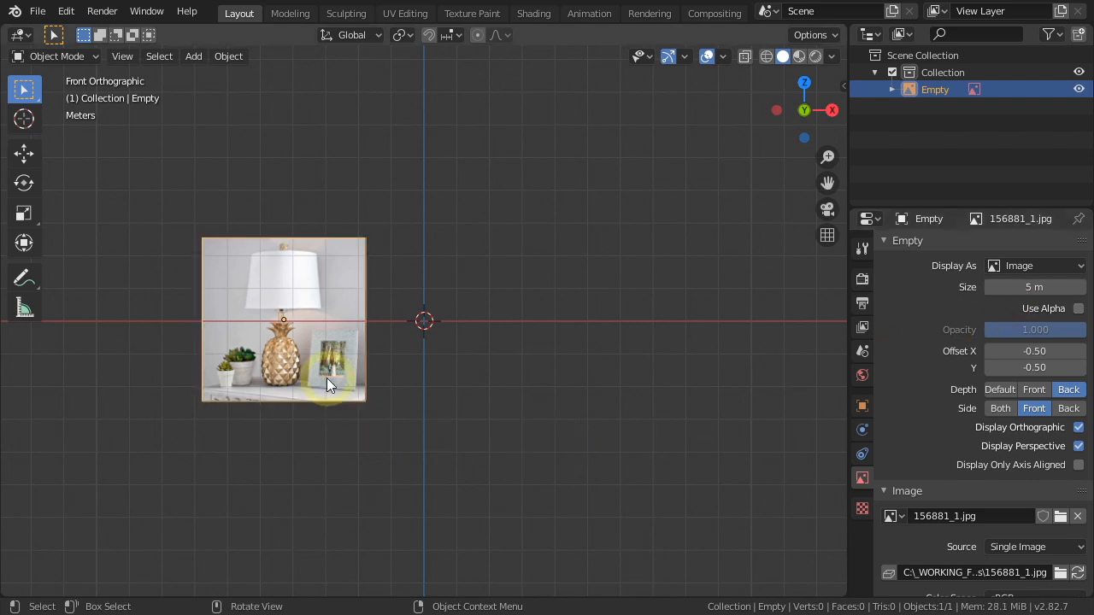
{"action": "scroll", "coordinate": [327, 378], "scroll_direction": "up", "scroll_amount": 3}
{"action": "middle_click_drag", "start_coordinate": [464, 400], "coordinate": [460, 466], "text": "shift"}
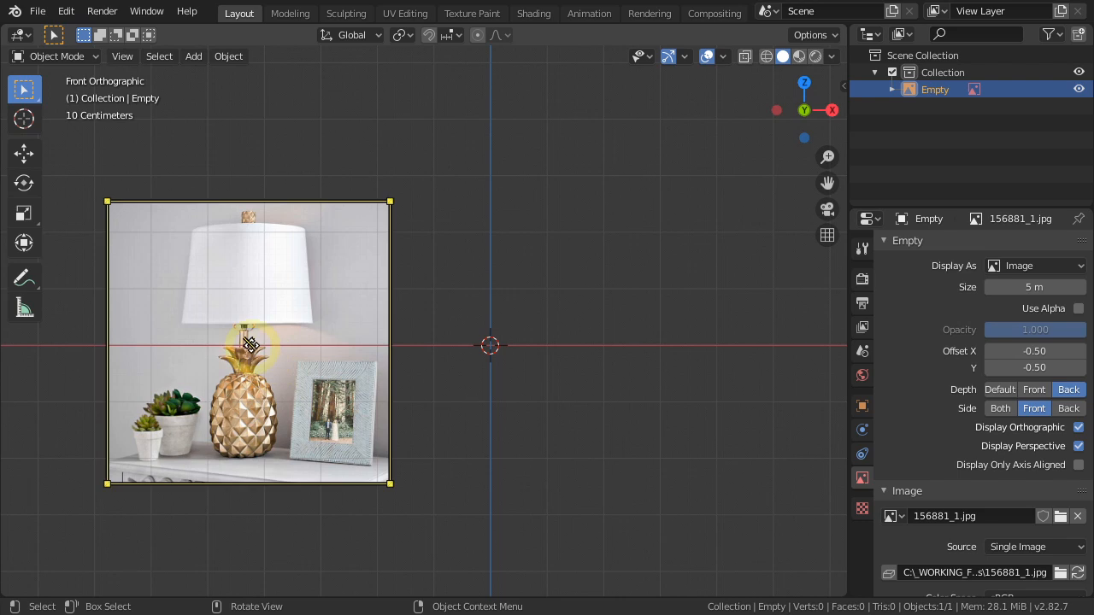
{"action": "left_click_drag", "start_coordinate": [248, 345], "coordinate": [499, 233]}
{"action": "scroll", "coordinate": [499, 244], "scroll_direction": "up", "scroll_amount": 5}
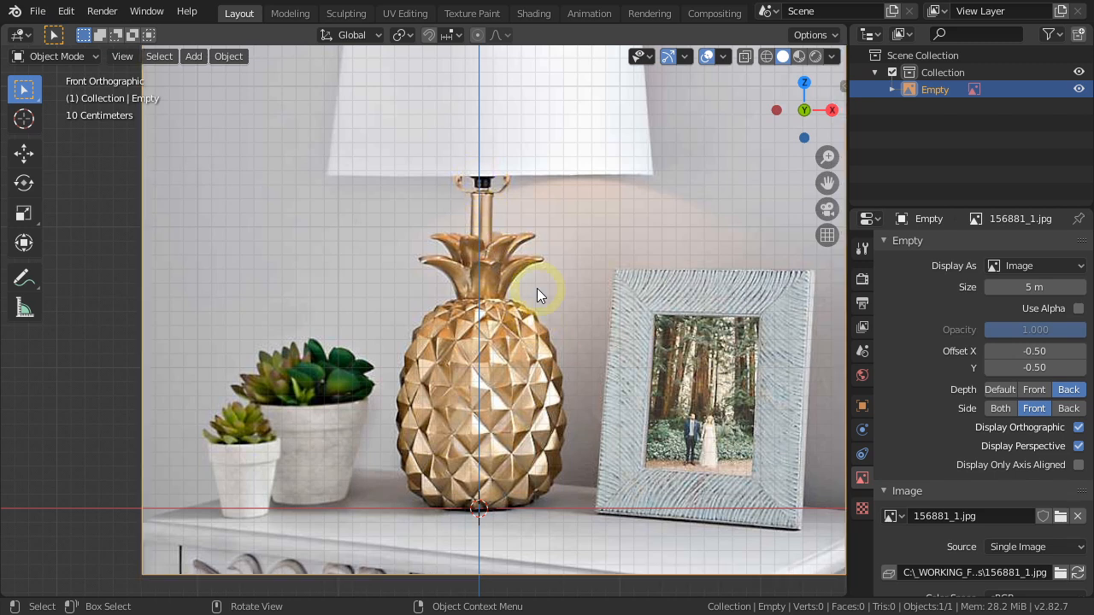
Nudge the reference image about 0.02 m along negative X to centre the lamp on the vertical axis.
{"action": "key", "text": "g"}
{"action": "key", "text": "x"}
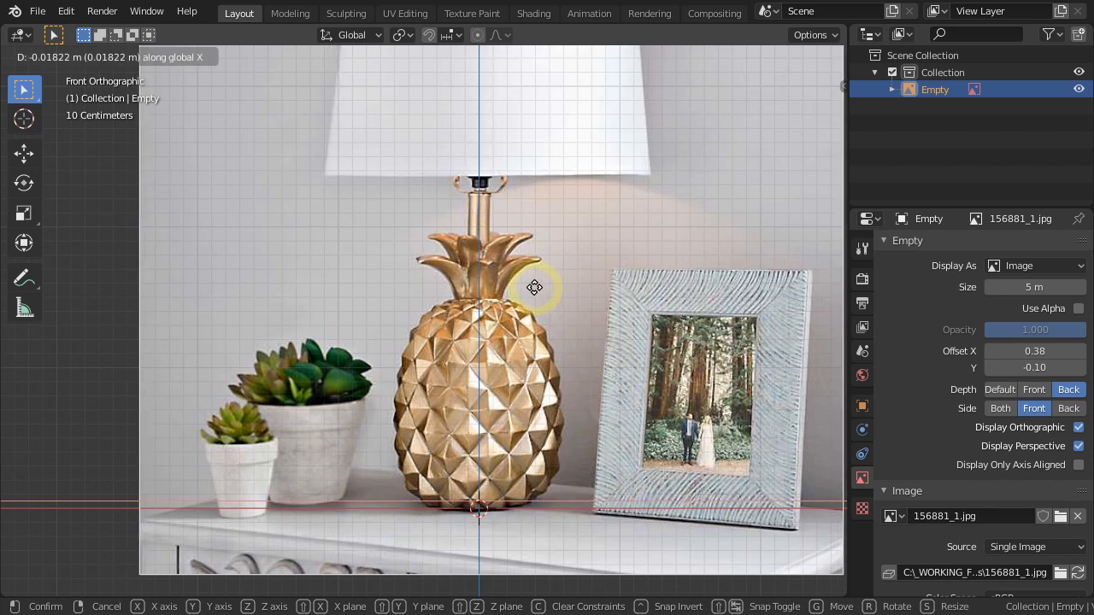
{"action": "left_click", "coordinate": [533, 289]}
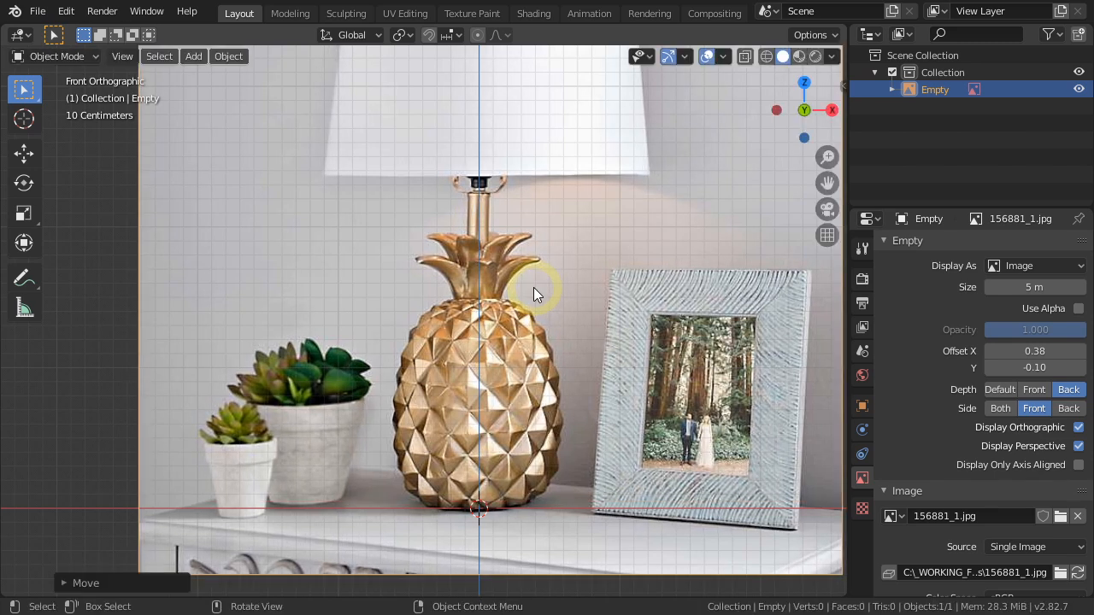
{"action": "scroll", "coordinate": [533, 287], "scroll_direction": "down", "scroll_amount": 4}
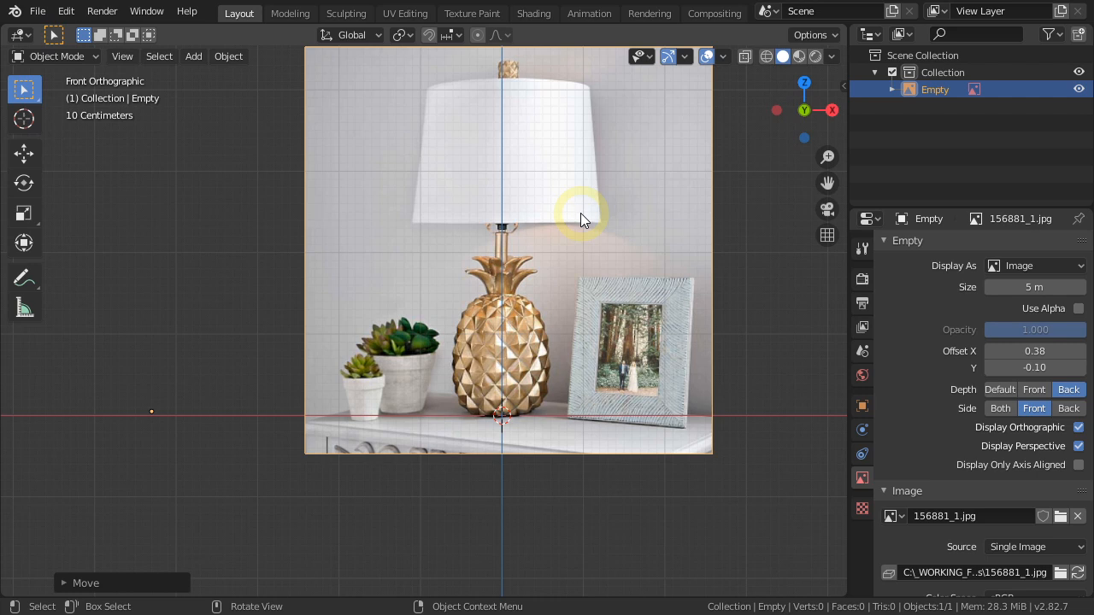
Move the reference image back about 3.96 m along the Y axis, behind the origin.
{"action": "middle_click_drag", "start_coordinate": [435, 393], "coordinate": [537, 435]}
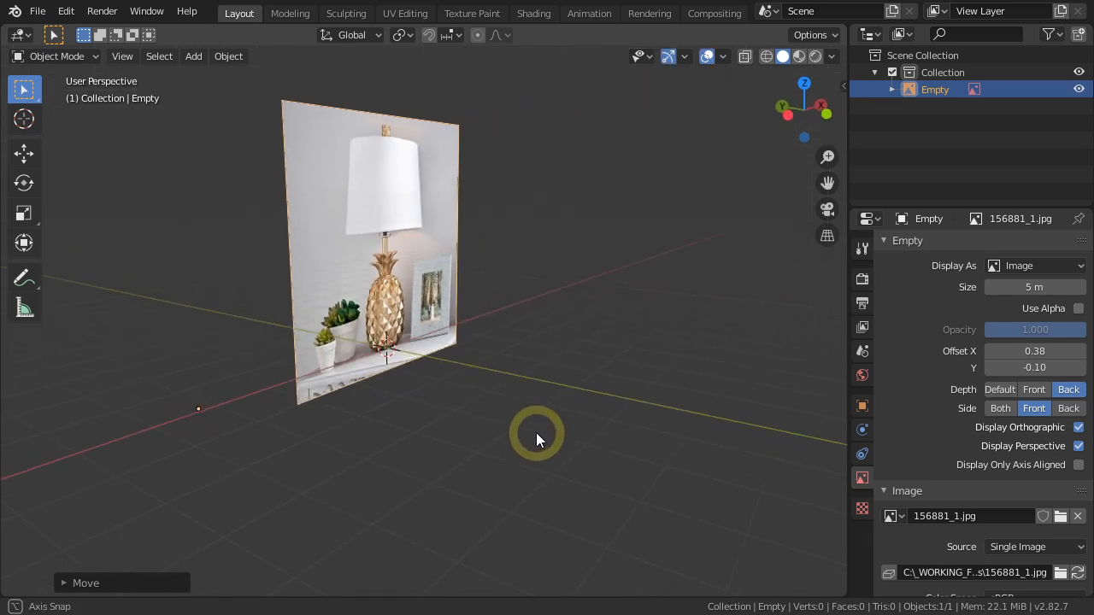
{"action": "middle_click_drag", "start_coordinate": [459, 371], "coordinate": [620, 466]}
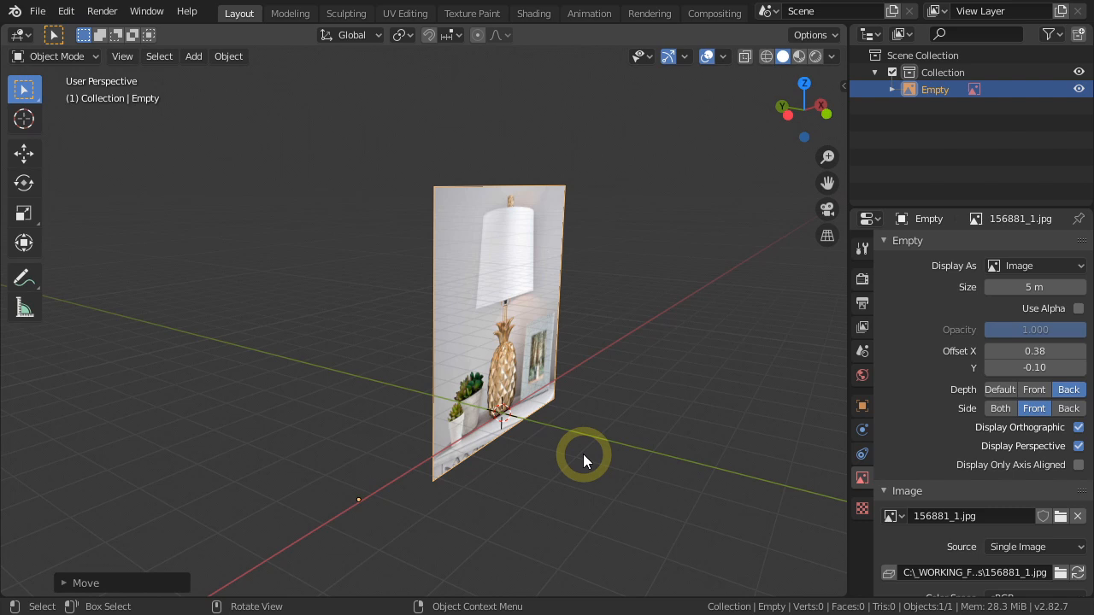
{"action": "key", "text": "g"}
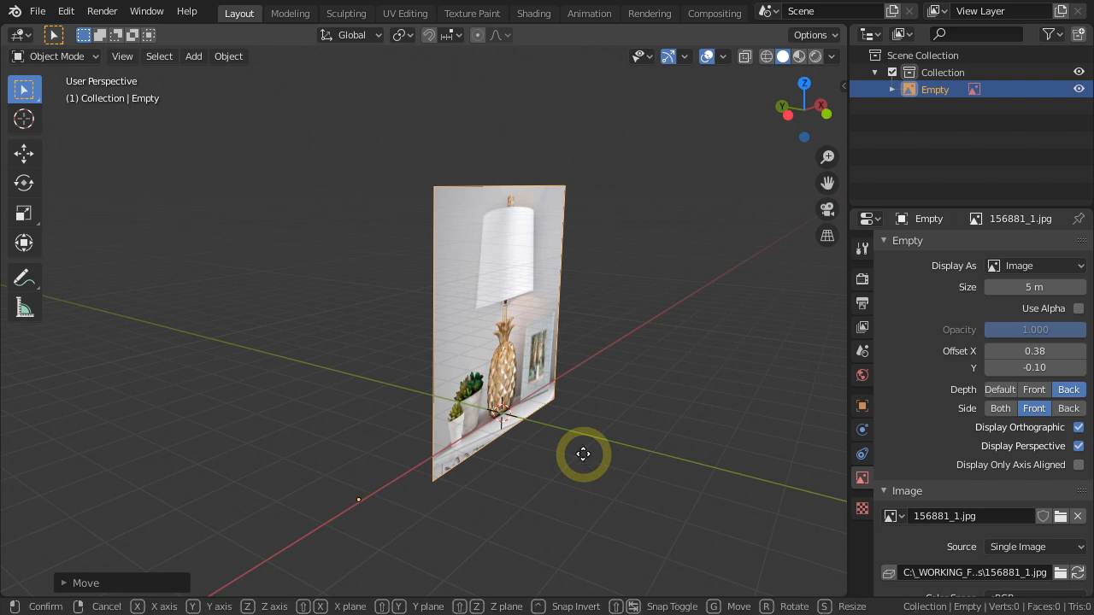
{"action": "key", "text": "y"}
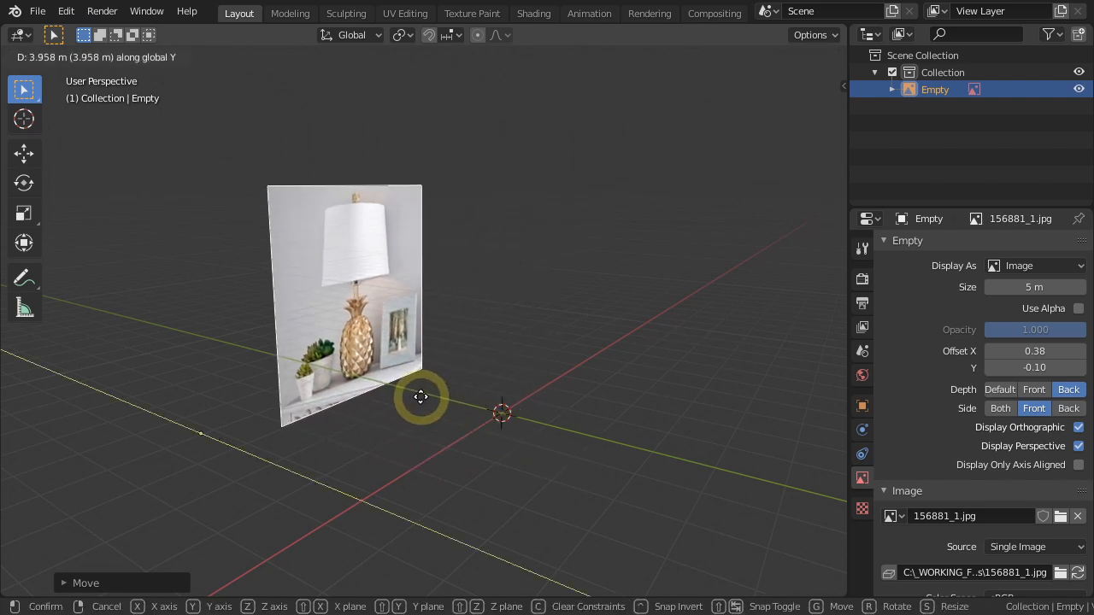
{"action": "left_click", "coordinate": [421, 398]}
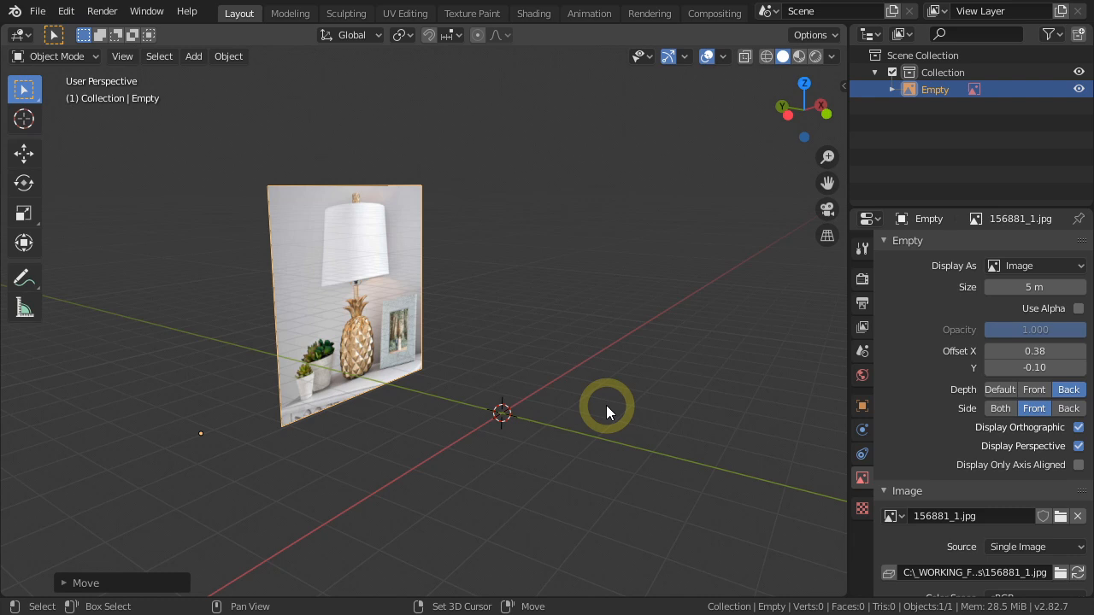
Add a mesh plane at the origin and collapse its edges into a single vertex.
{"action": "key", "text": "shift+a"}
{"action": "mouse_move", "coordinate": [595, 282]}
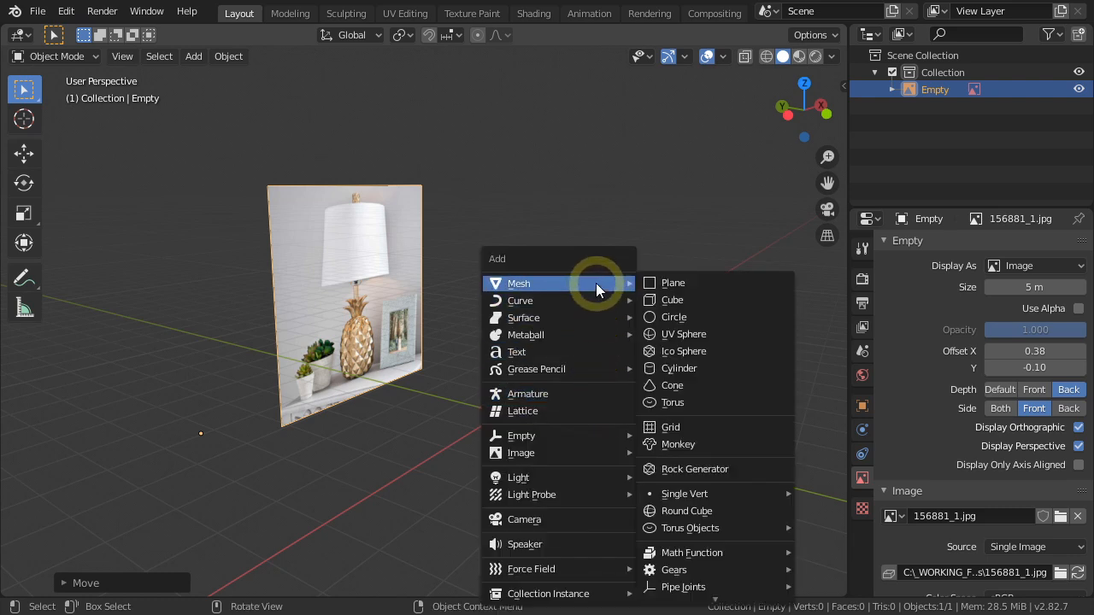
{"action": "left_click", "coordinate": [669, 283]}
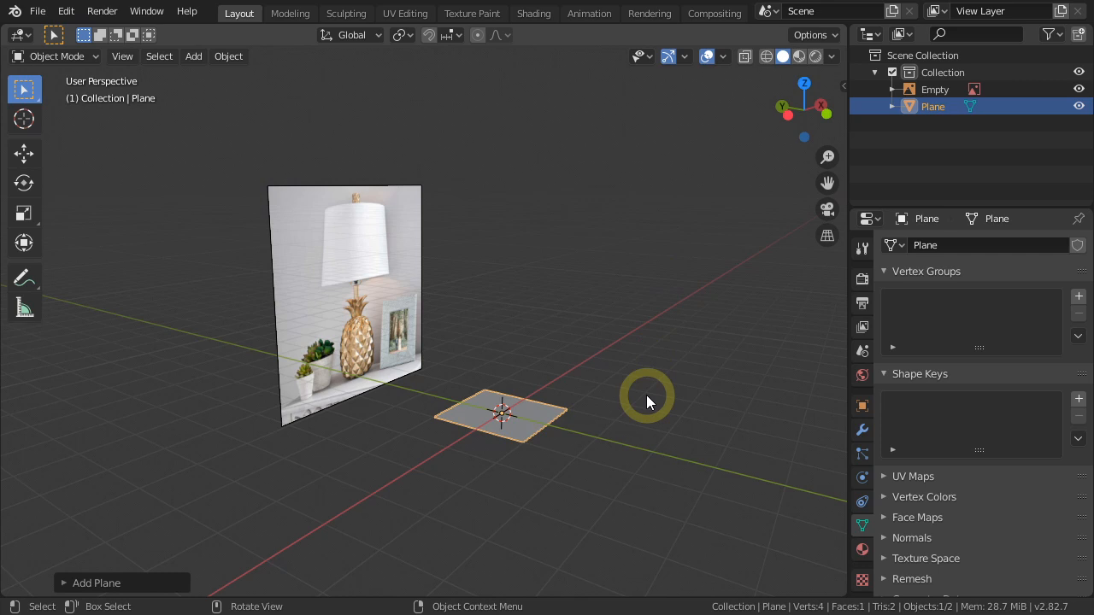
{"action": "key", "text": "Tab"}
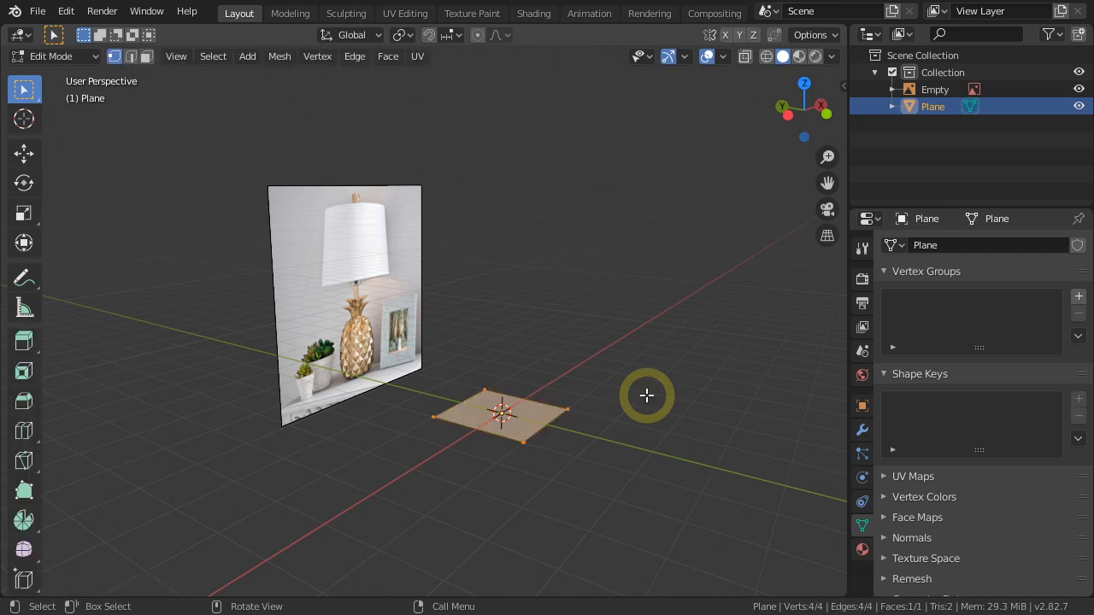
{"action": "key", "text": "x"}
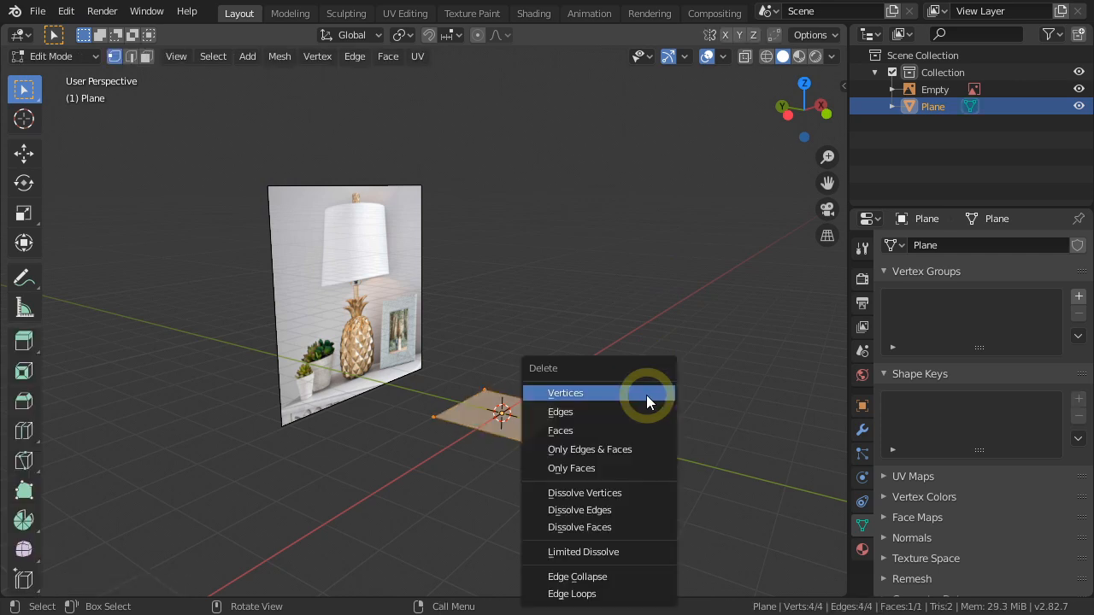
{"action": "left_click", "coordinate": [595, 578]}
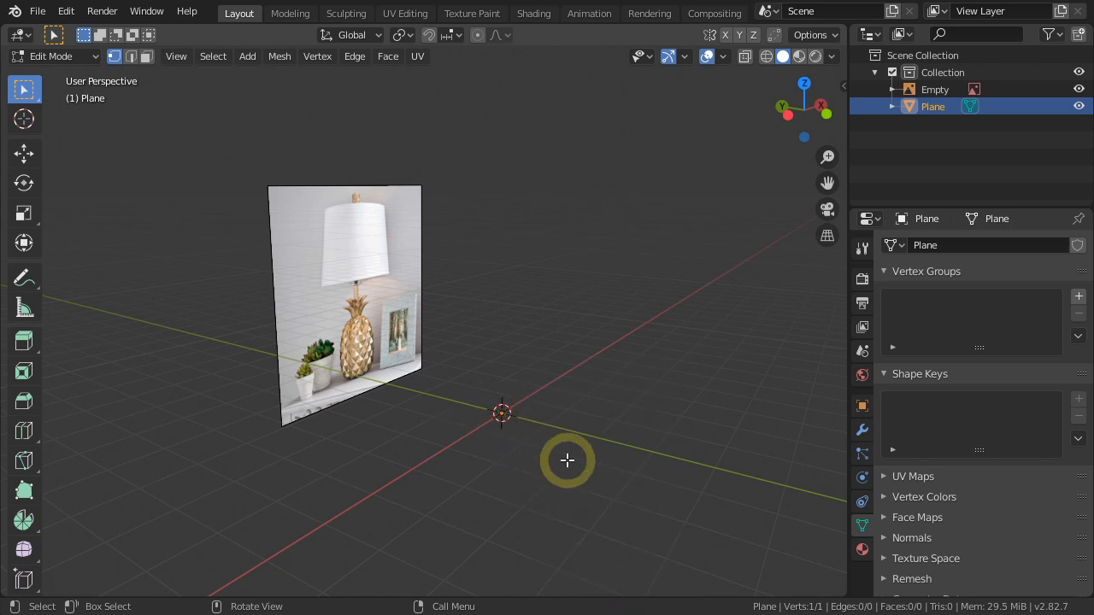
In front view, move the vertex about 0.37 m along X to the outer edge of the pineapple's base.
{"action": "key", "text": "KP_1"}
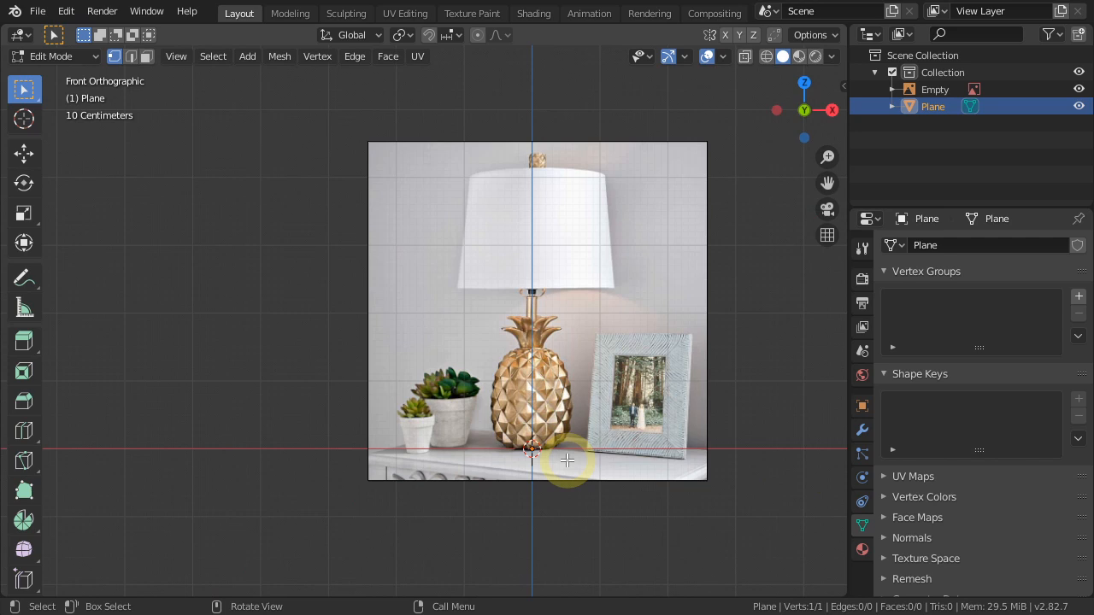
{"action": "scroll", "coordinate": [566, 460], "scroll_direction": "up", "scroll_amount": 5}
{"action": "middle_click_drag", "start_coordinate": [593, 385], "coordinate": [530, 433], "text": "shift"}
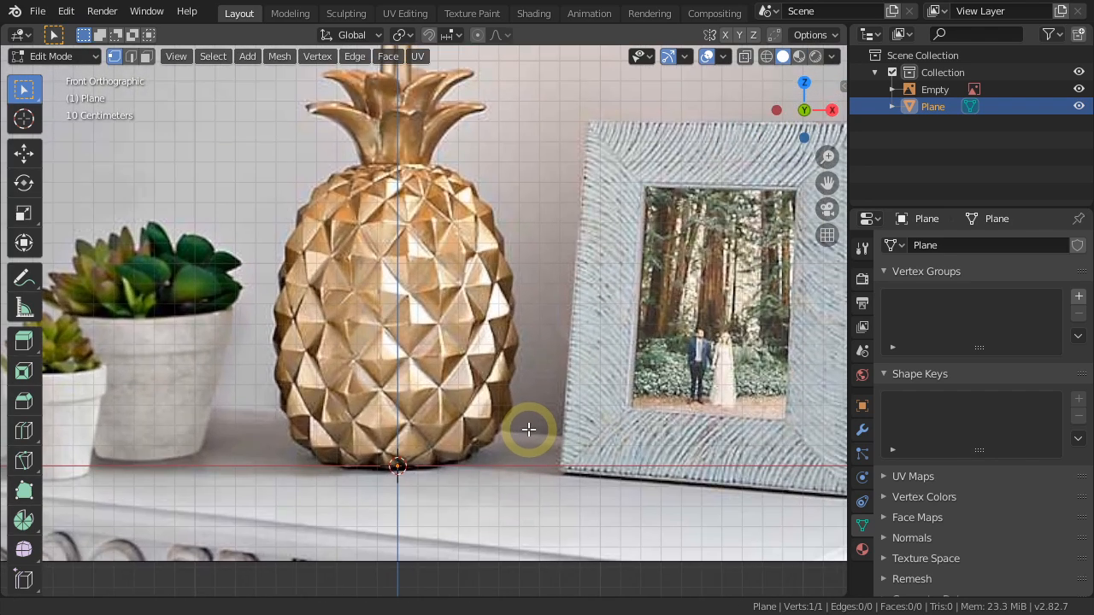
{"action": "key", "text": "g"}
{"action": "key", "text": "x"}
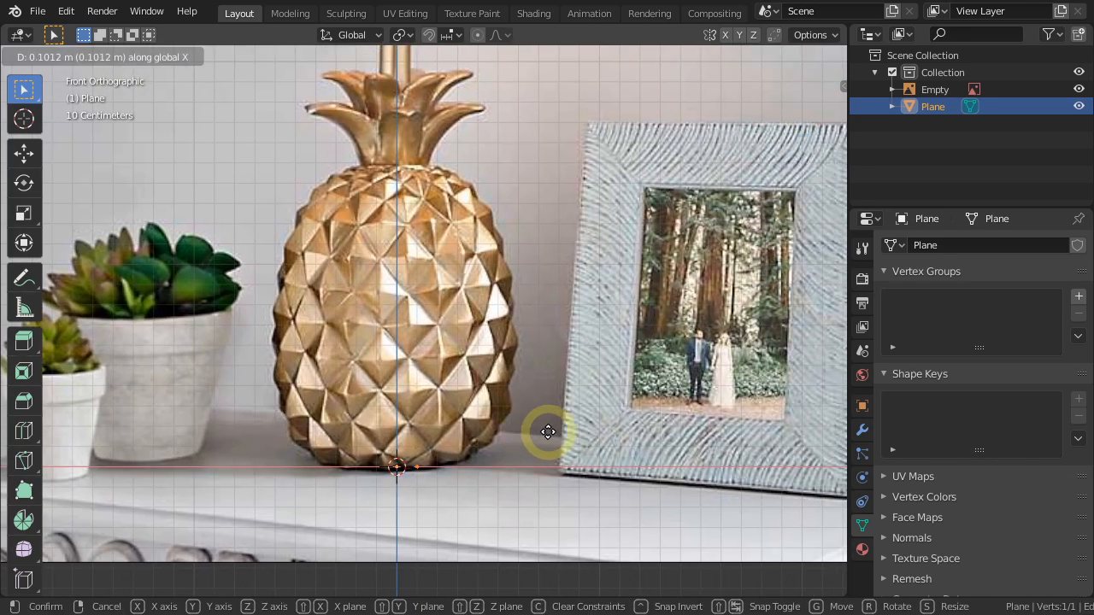
{"action": "left_click", "coordinate": [604, 442]}
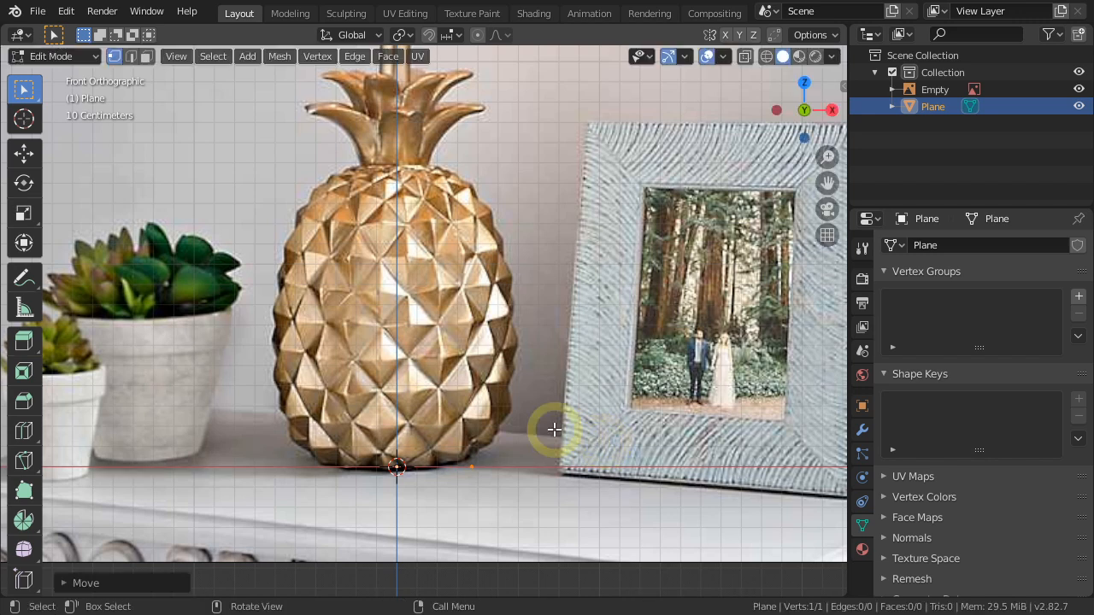
Extrude the vertex about 0.83 m up and outward beside the pineapple's middle, and about 0.88 m inward to its upper edge.
{"action": "key", "text": "e"}
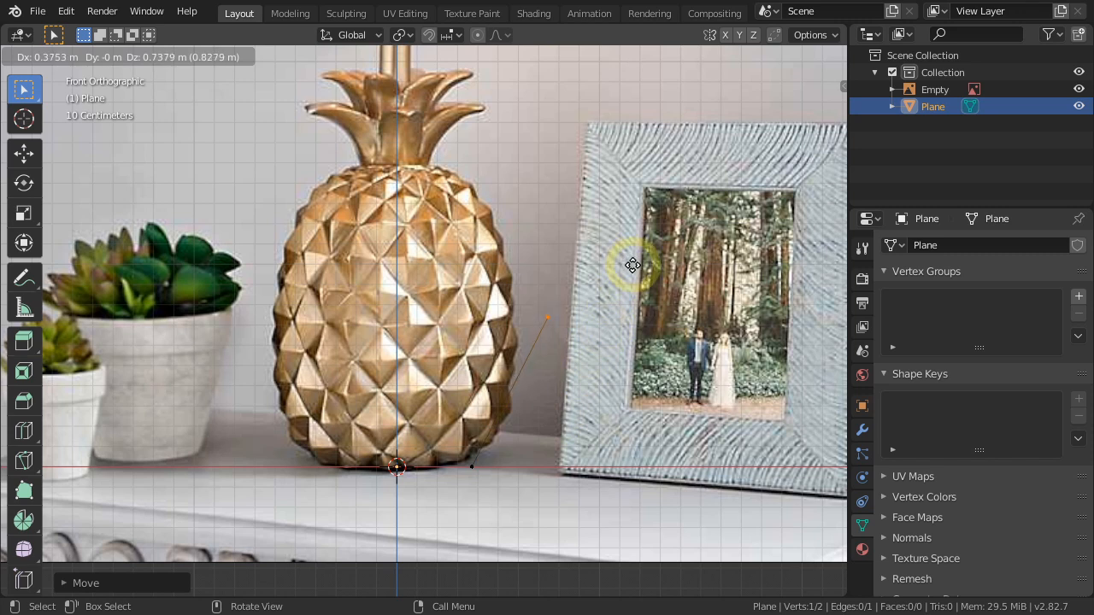
{"action": "left_click", "coordinate": [632, 266]}
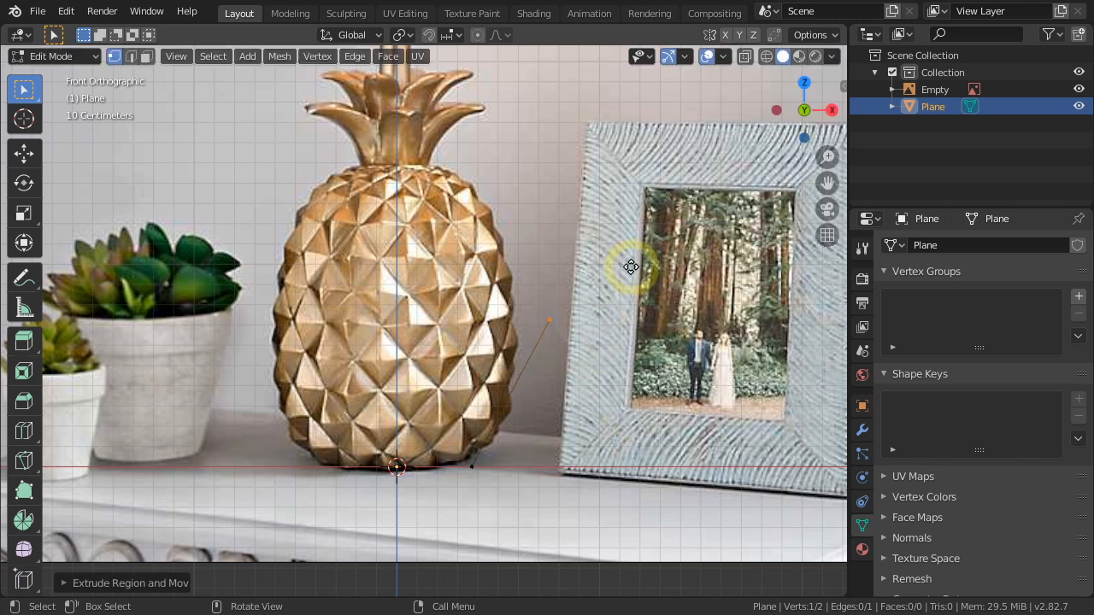
{"action": "key", "text": "e"}
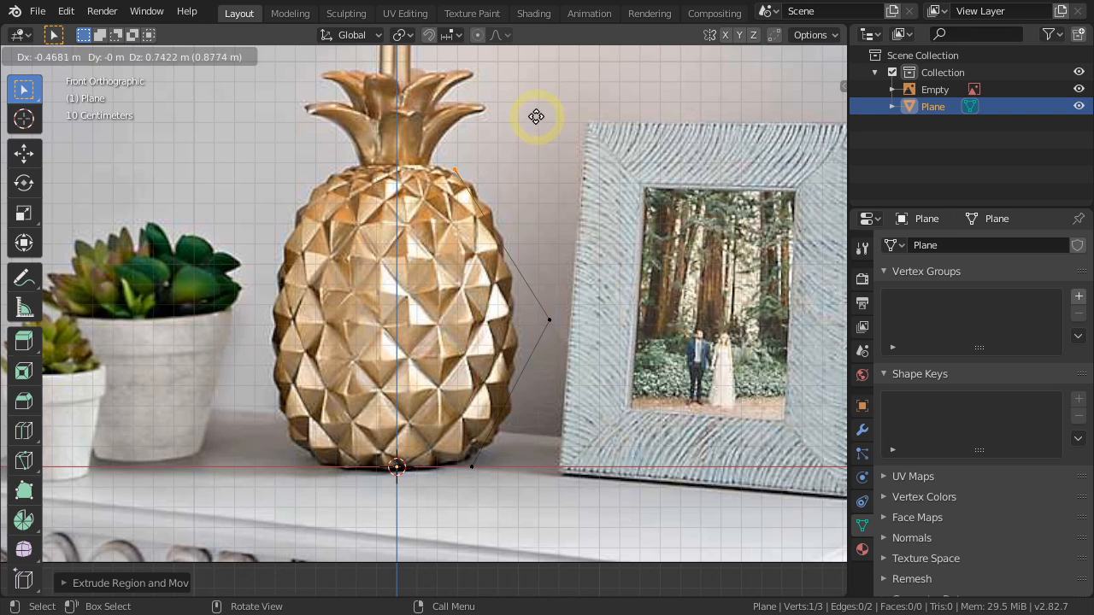
{"action": "left_click", "coordinate": [538, 120]}
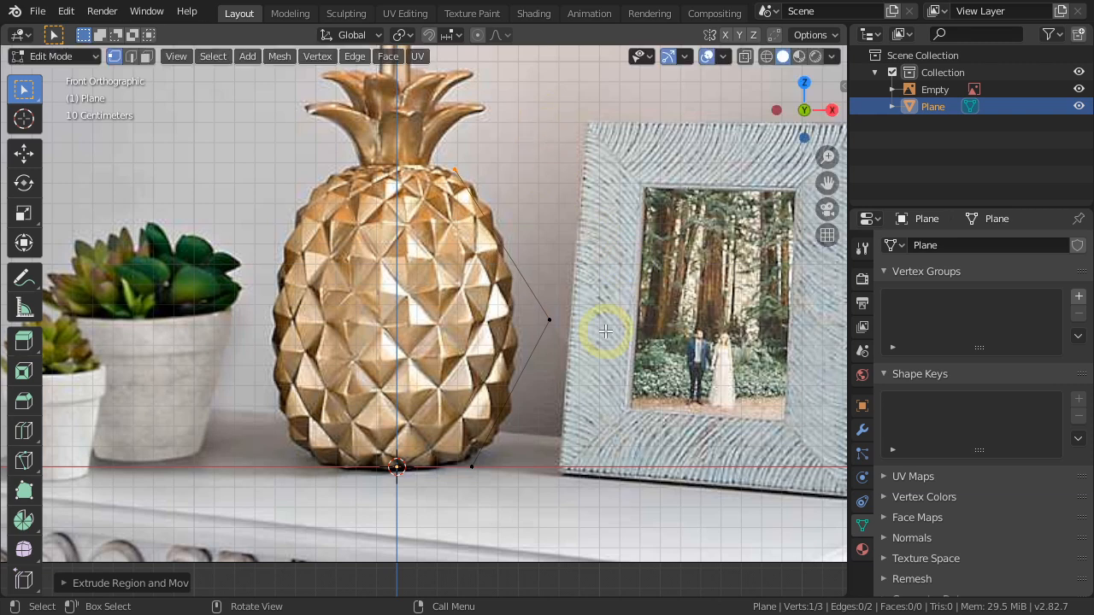
Shift the base vertex about 0.025 m outward along X and move the middle vertex farther out and slightly up.
{"action": "left_click", "coordinate": [472, 468]}
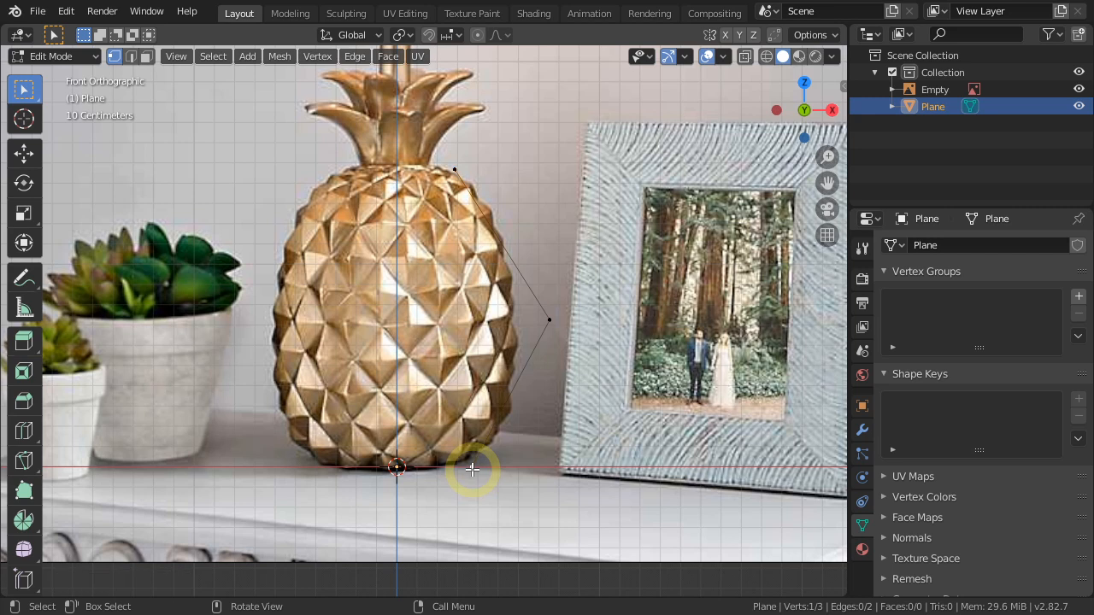
{"action": "left_click", "coordinate": [26, 154]}
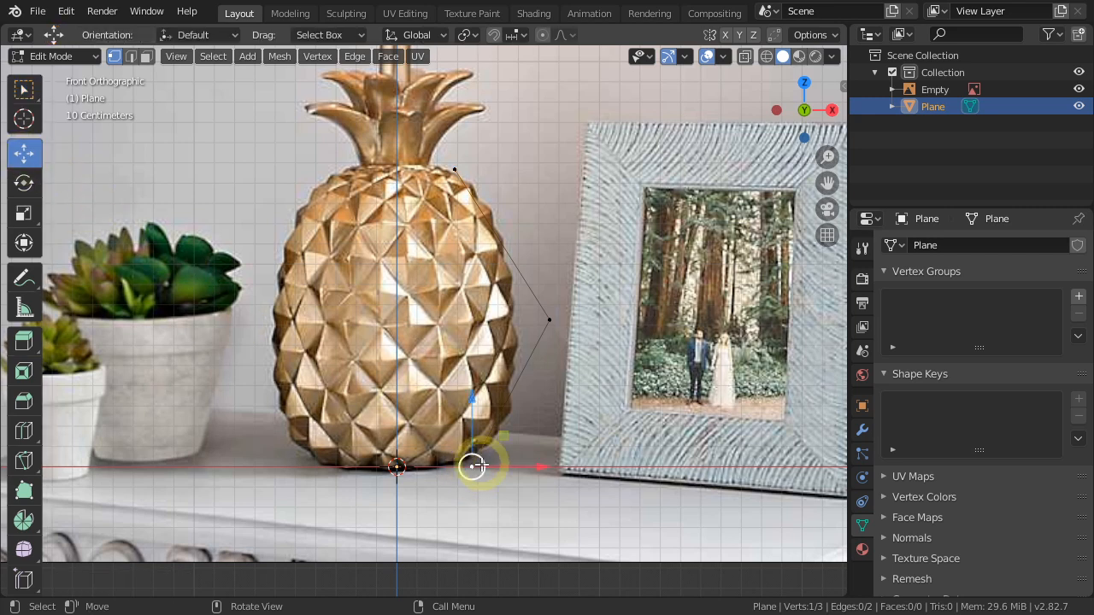
{"action": "key", "text": "g"}
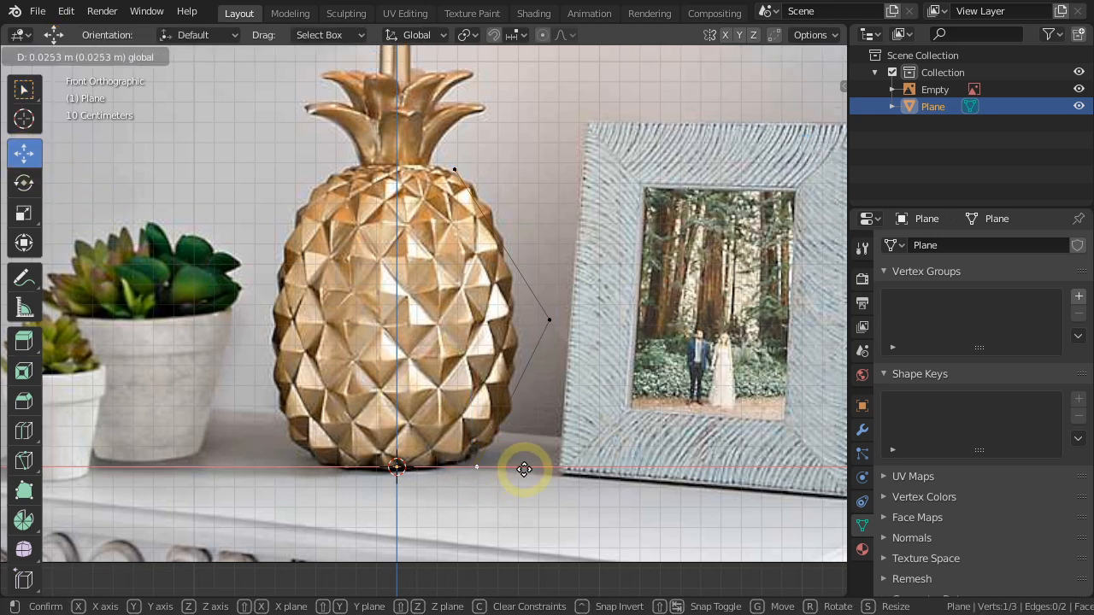
{"action": "right_click", "coordinate": [524, 469]}
{"action": "left_click", "coordinate": [550, 320]}
{"action": "left_click_drag", "start_coordinate": [579, 293], "coordinate": [635, 305]}
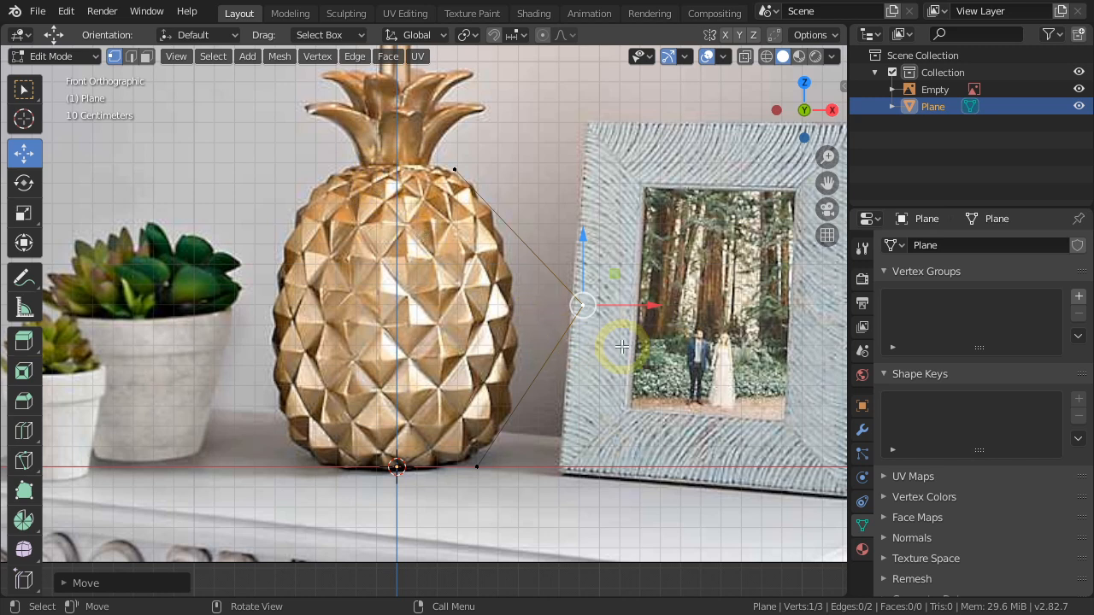
Bevel the middle vertex with 3 segments and a width of about 0.6 m to round the pineapple's side profile.
{"action": "key", "text": "ctrl"}
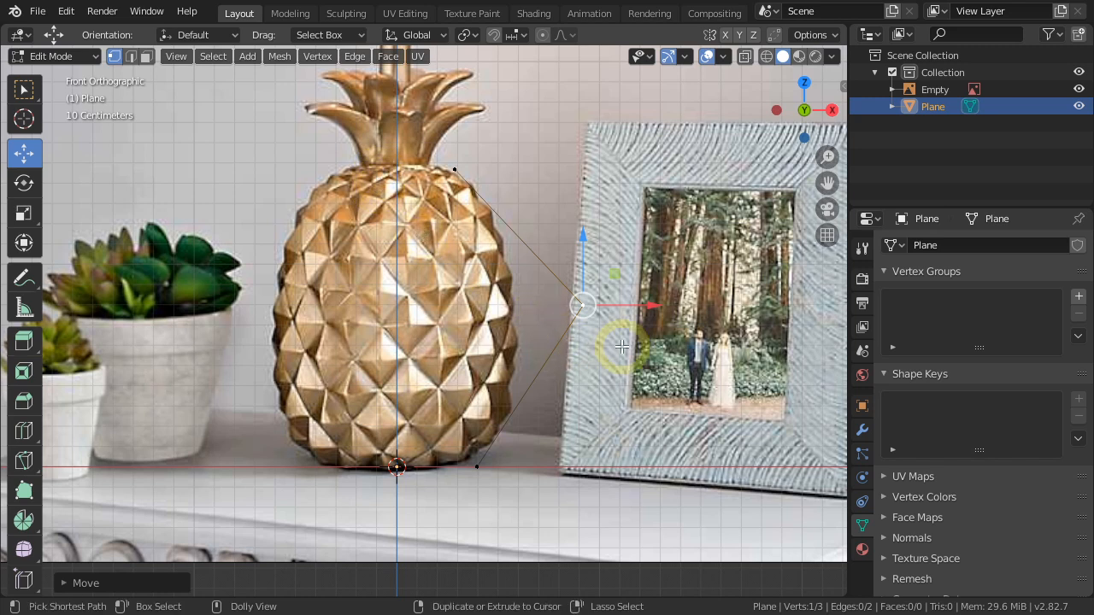
{"action": "key", "text": "ctrl+shift+b"}
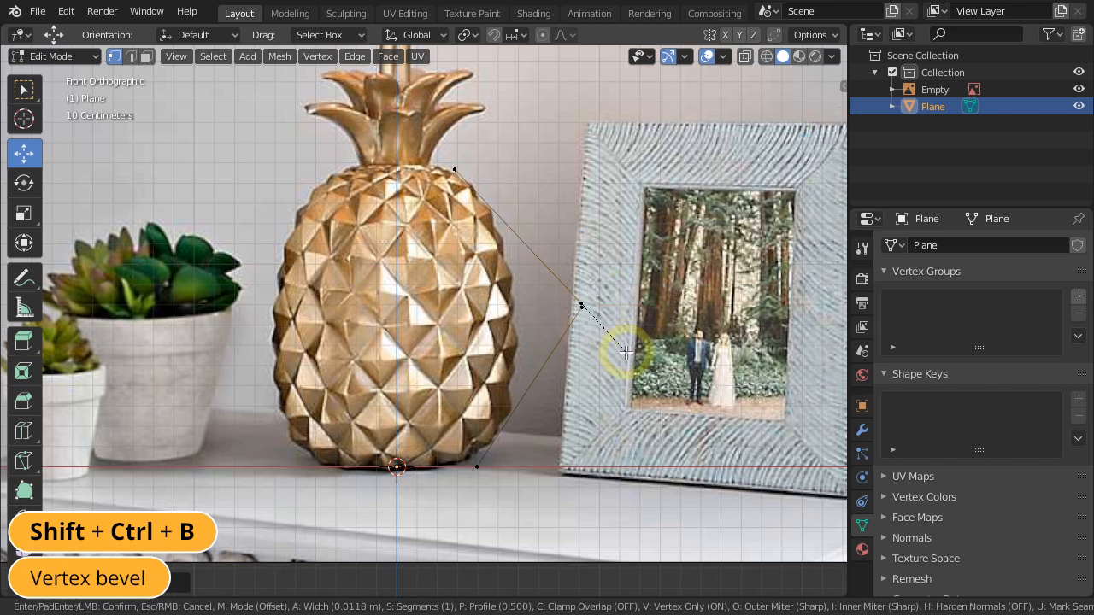
{"action": "left_click", "coordinate": [694, 448]}
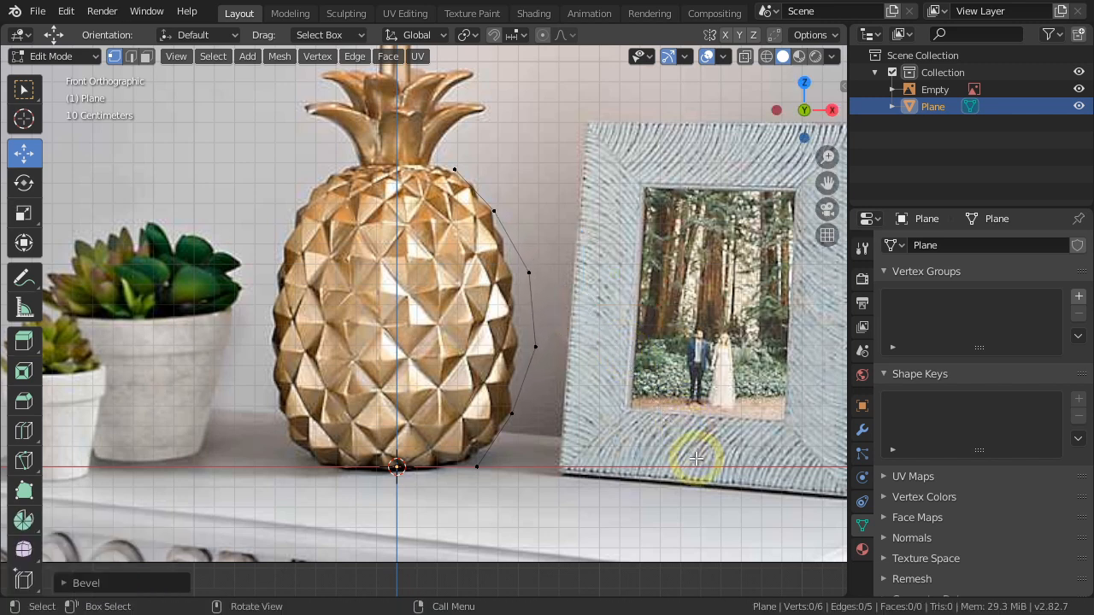
Set the profile bevel to 9 segments and an offset of about 0.81 m so it follows the pineapple's outline.
{"action": "left_click", "coordinate": [136, 583]}
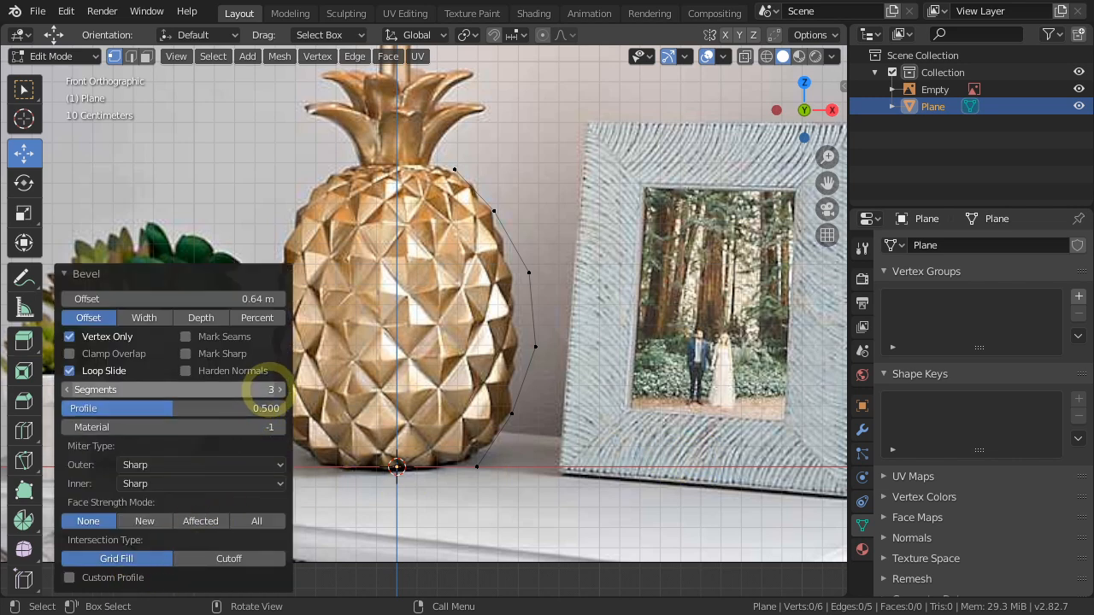
{"action": "left_click", "coordinate": [269, 388]}
{"action": "type", "text": "9"}
{"action": "key", "text": "Return"}
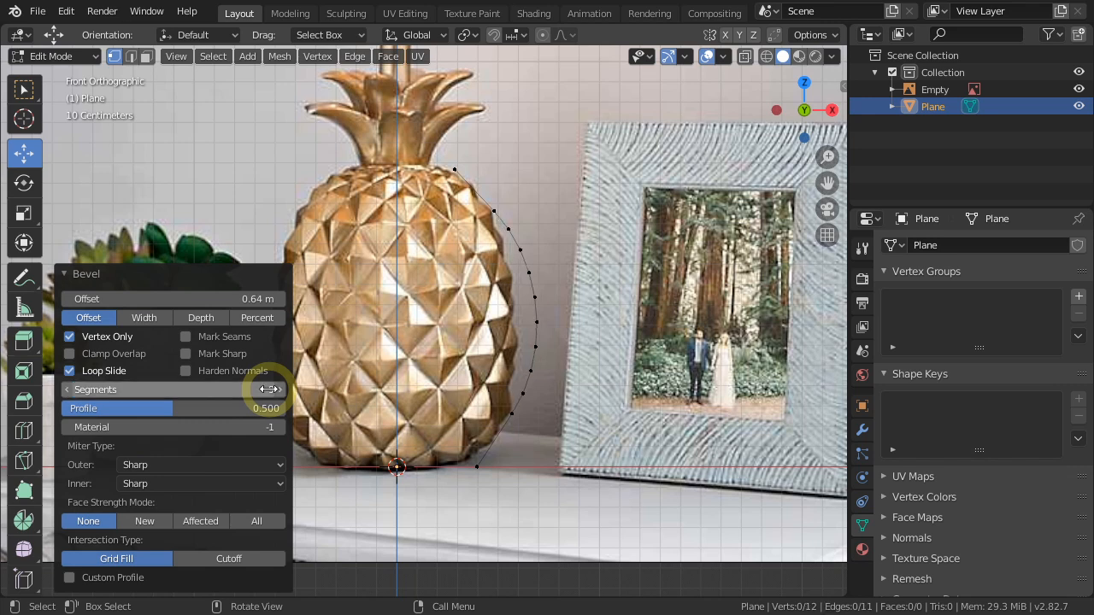
{"action": "mouse_move", "coordinate": [239, 298]}
{"action": "left_mouse_down"}
{"action": "mouse_move", "coordinate": [264, 296]}
{"action": "mouse_move", "coordinate": [237, 298]}
{"action": "left_mouse_up"}
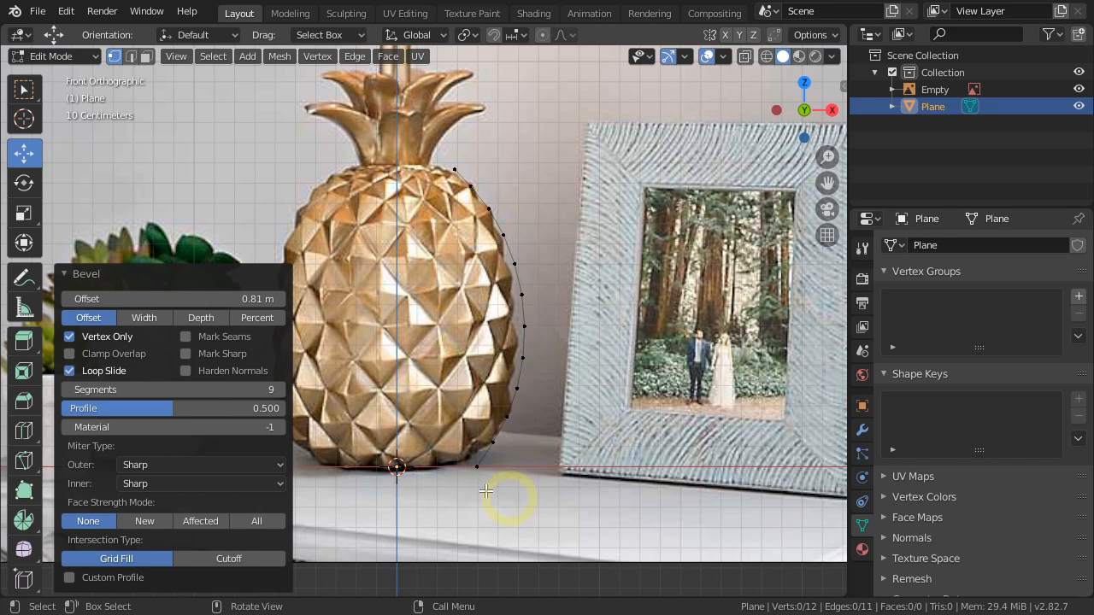
{"action": "left_click", "coordinate": [85, 275]}
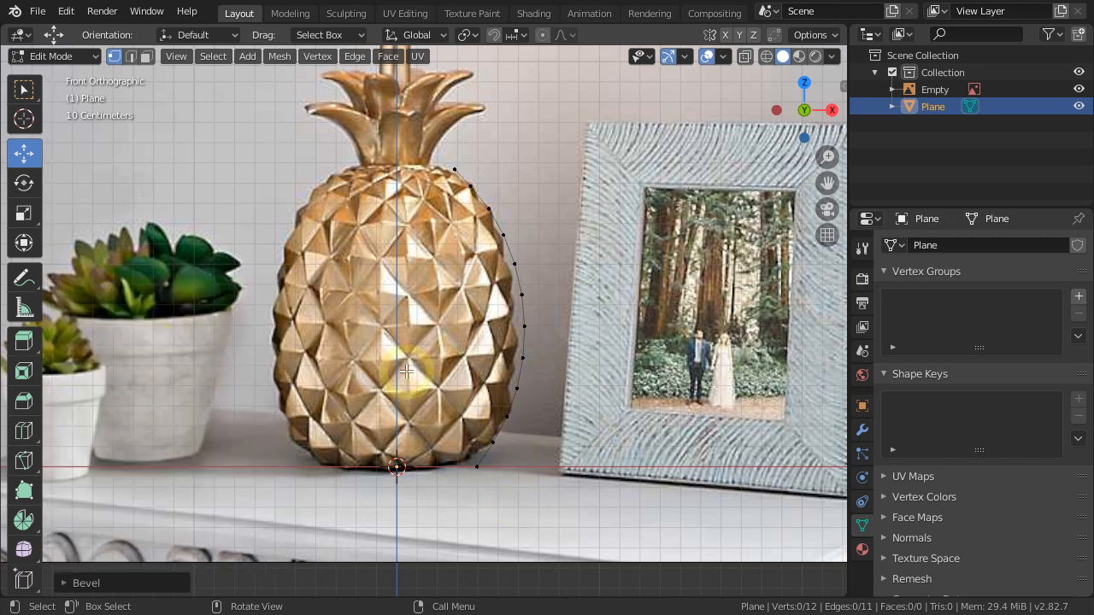
Select the whole profile curve and spin it about 38.9° around the Z axis with 9 steps.
{"action": "scroll", "coordinate": [406, 372], "scroll_direction": "down", "scroll_amount": 3}
{"action": "middle_click_drag", "start_coordinate": [406, 372], "coordinate": [486, 411]}
{"action": "scroll", "coordinate": [486, 411], "scroll_direction": "down", "scroll_amount": 3}
{"action": "middle_click_drag", "start_coordinate": [621, 498], "coordinate": [468, 410], "text": "shift"}
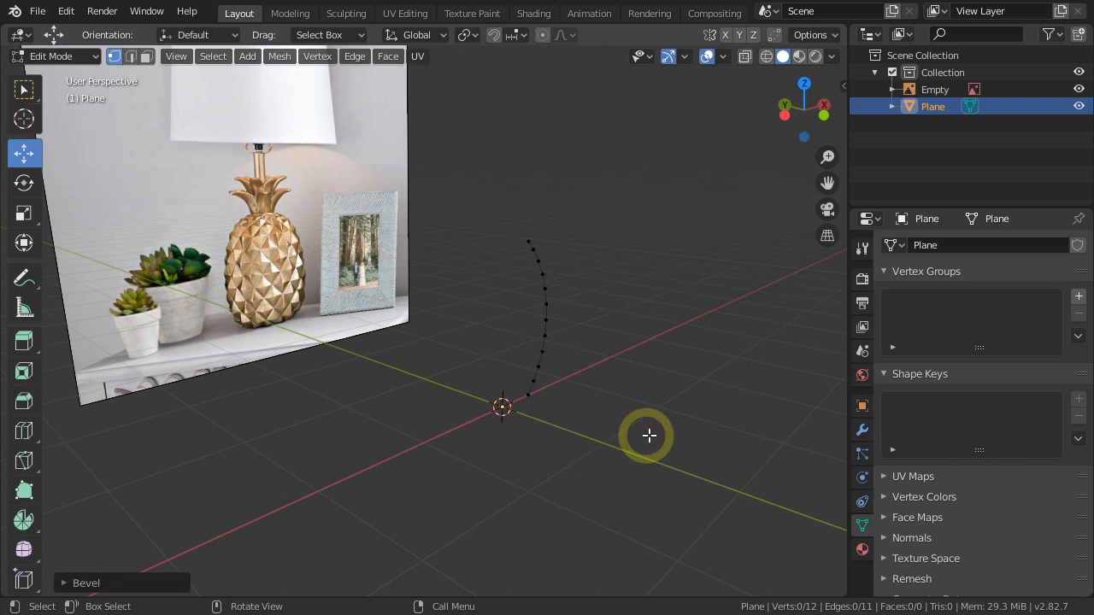
{"action": "middle_click_drag", "start_coordinate": [644, 435], "coordinate": [653, 443]}
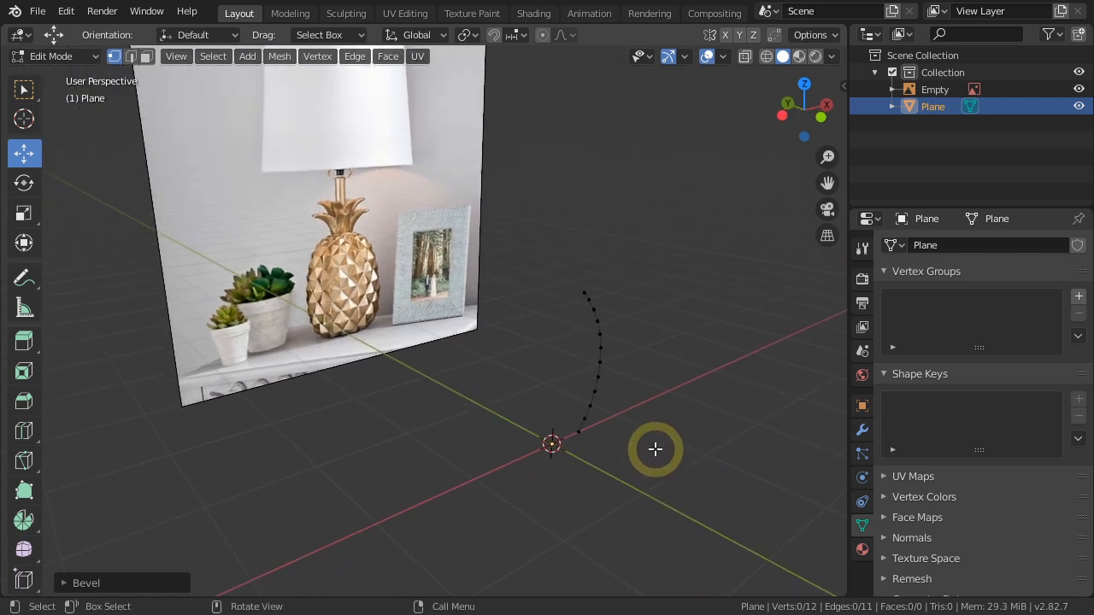
{"action": "scroll", "coordinate": [307, 276], "scroll_direction": "up", "scroll_amount": 6}
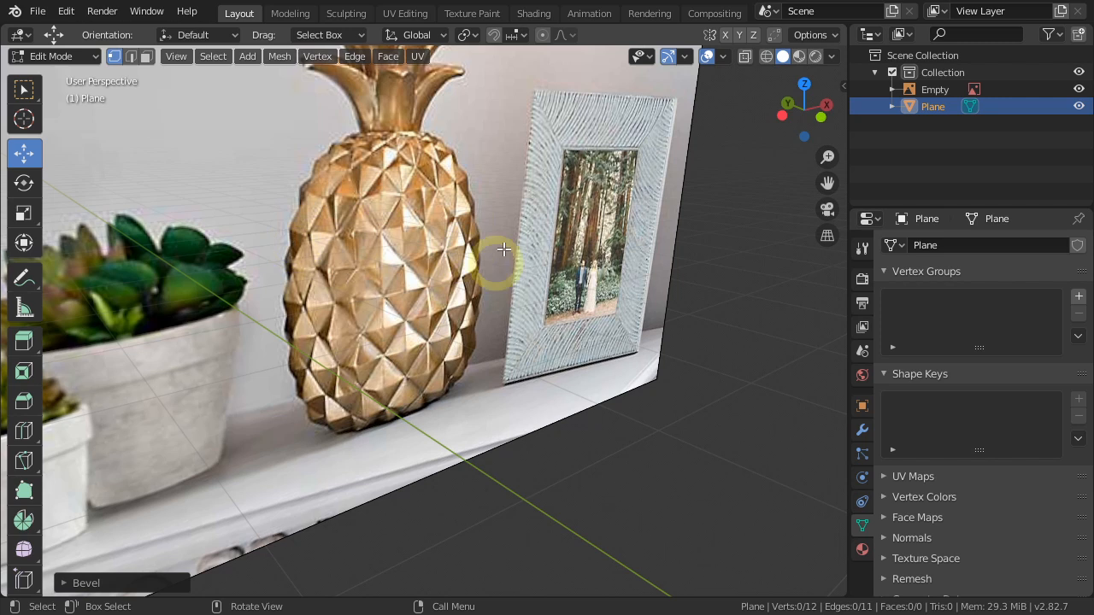
{"action": "scroll", "coordinate": [448, 308], "scroll_direction": "down", "scroll_amount": 4}
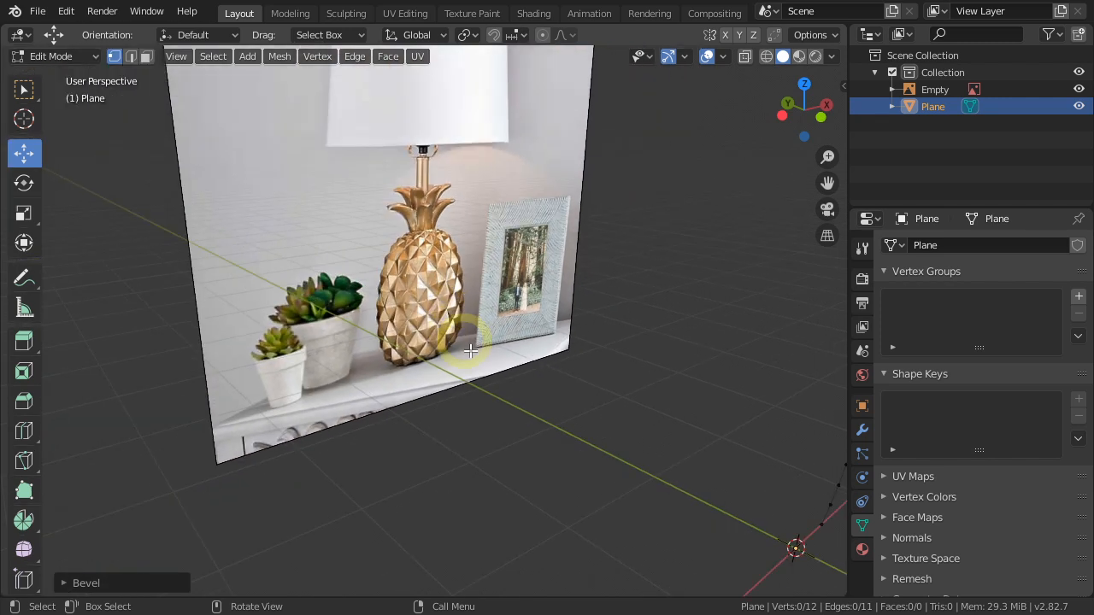
{"action": "scroll", "coordinate": [508, 401], "scroll_direction": "down", "scroll_amount": 3}
{"action": "middle_click_drag", "start_coordinate": [508, 402], "coordinate": [507, 429]}
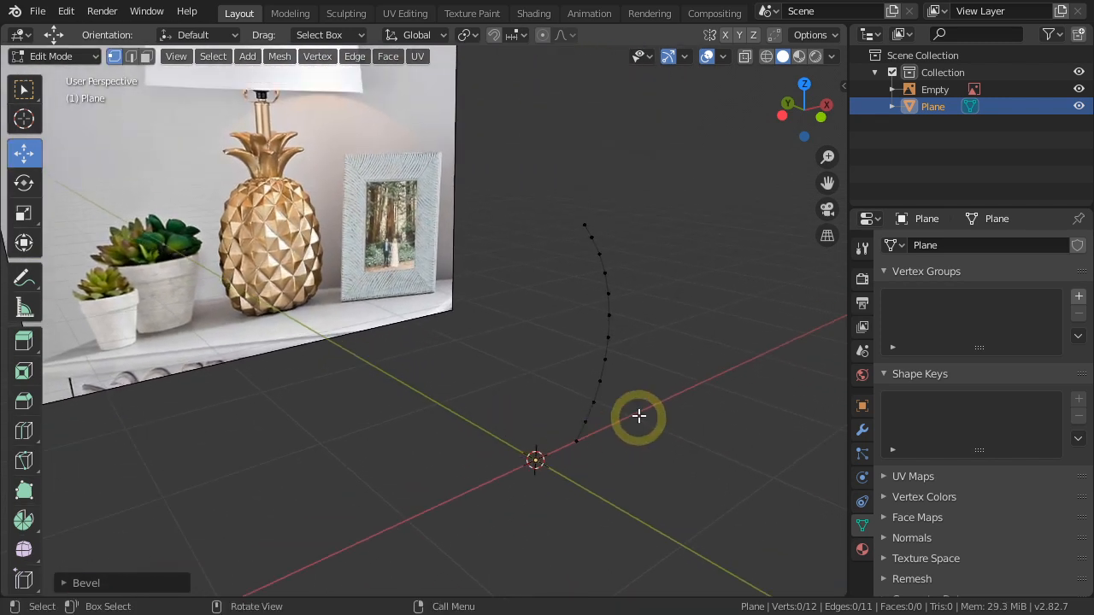
{"action": "key", "text": "a"}
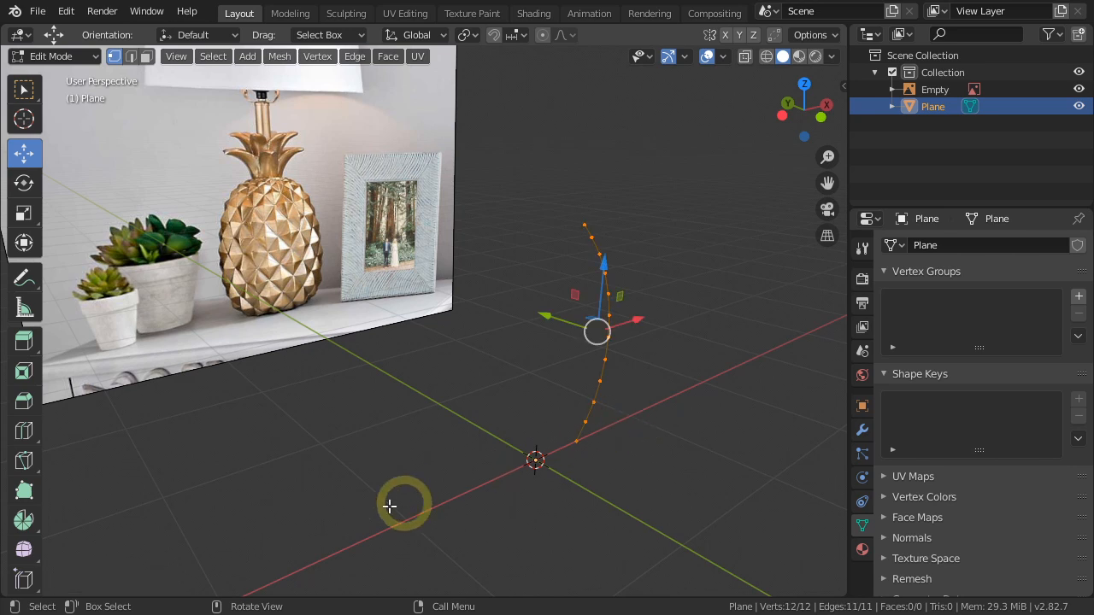
{"action": "left_click", "coordinate": [25, 520]}
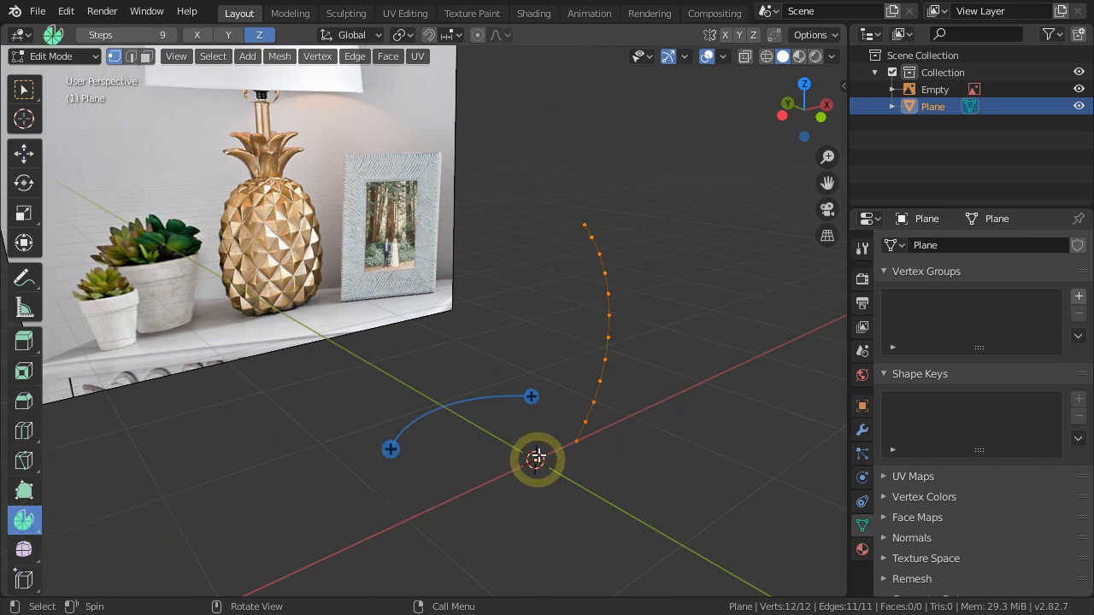
{"action": "left_click_drag", "start_coordinate": [535, 395], "coordinate": [574, 440]}
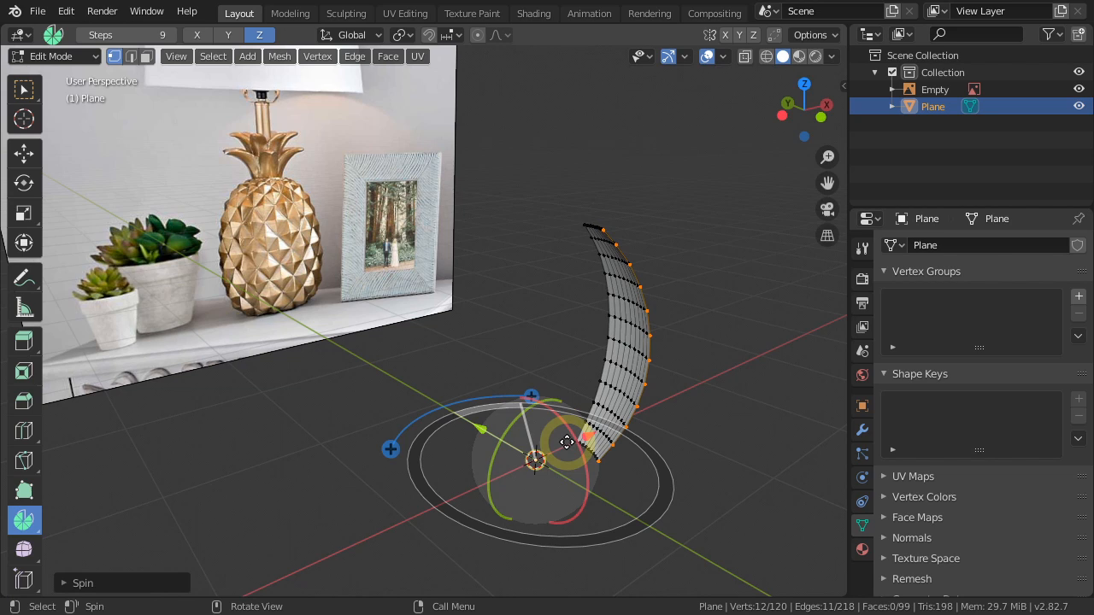
Set the spin to 24 steps and an angle of 360° to close the pineapple body.
{"action": "left_click", "coordinate": [86, 585]}
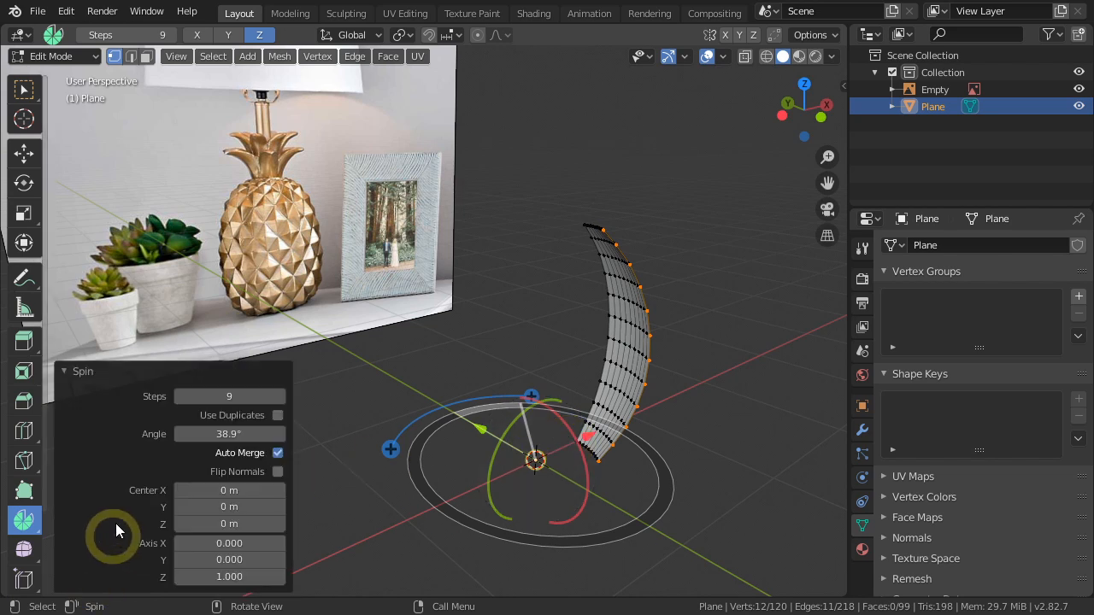
{"action": "left_click", "coordinate": [231, 398]}
{"action": "type", "text": "24"}
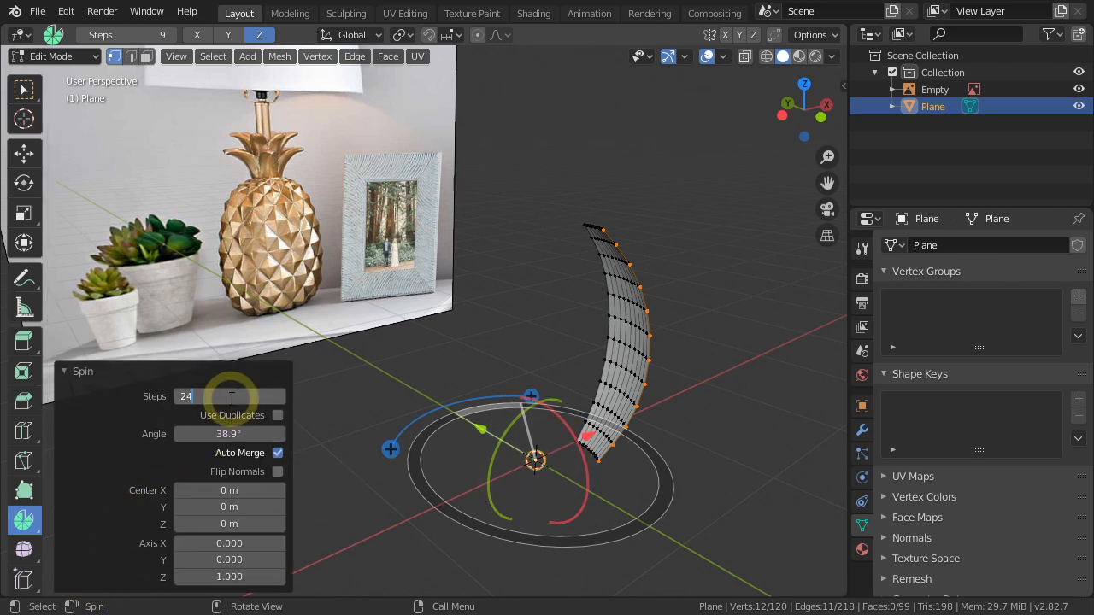
{"action": "key", "text": "Return"}
{"action": "left_click", "coordinate": [229, 434]}
{"action": "type", "text": "360"}
{"action": "key", "text": "Return"}
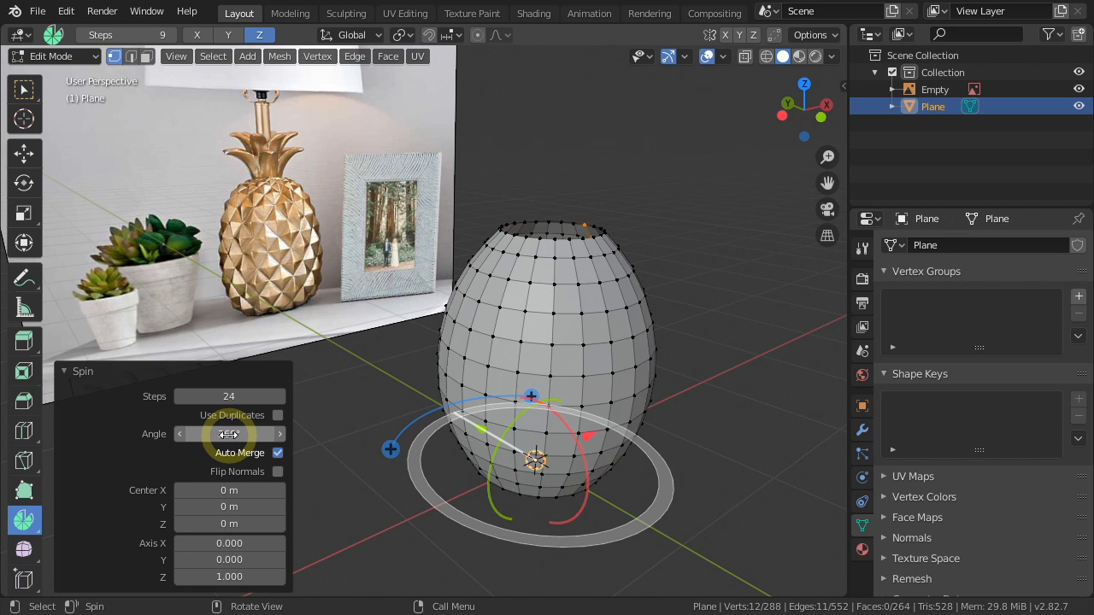
{"action": "left_click", "coordinate": [82, 371]}
Select all of the spun body's vertices and merge them by distance.
{"action": "middle_click_drag", "start_coordinate": [544, 503], "coordinate": [564, 453]}
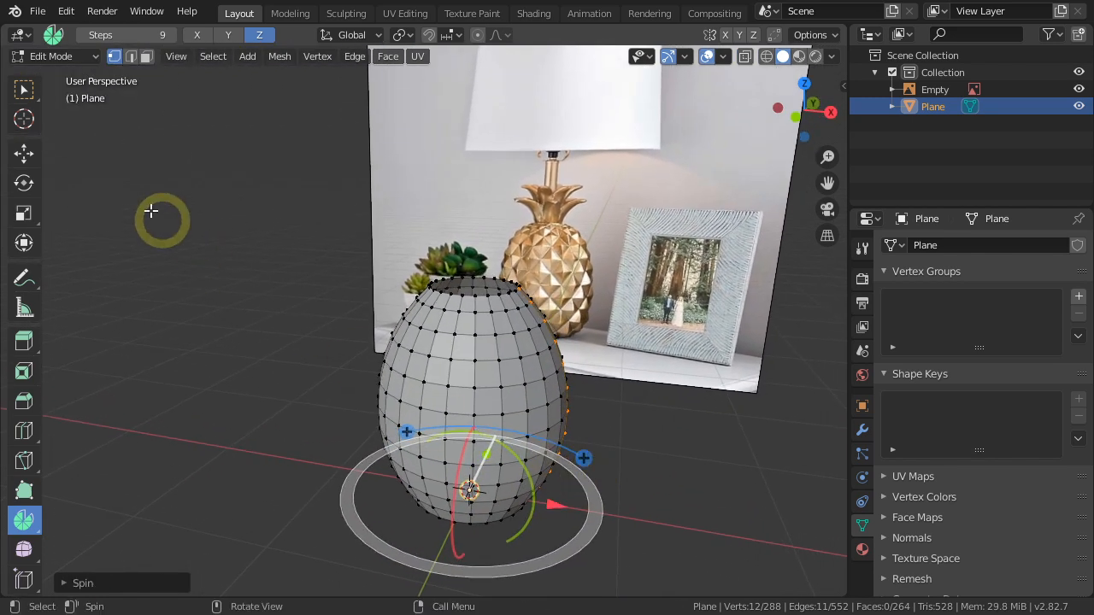
{"action": "left_click", "coordinate": [24, 155]}
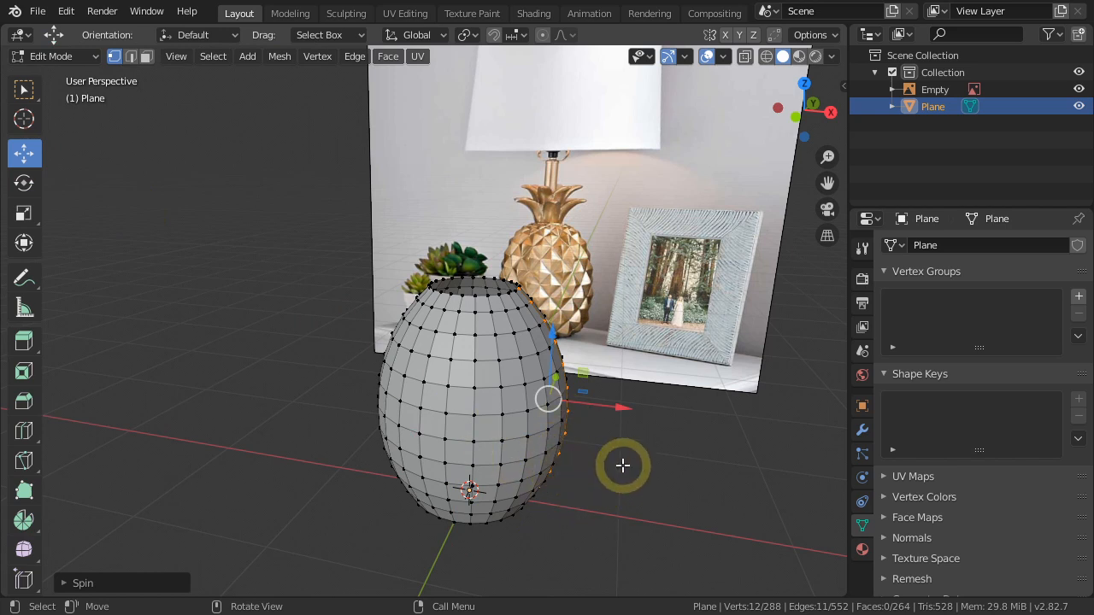
{"action": "key", "text": "a"}
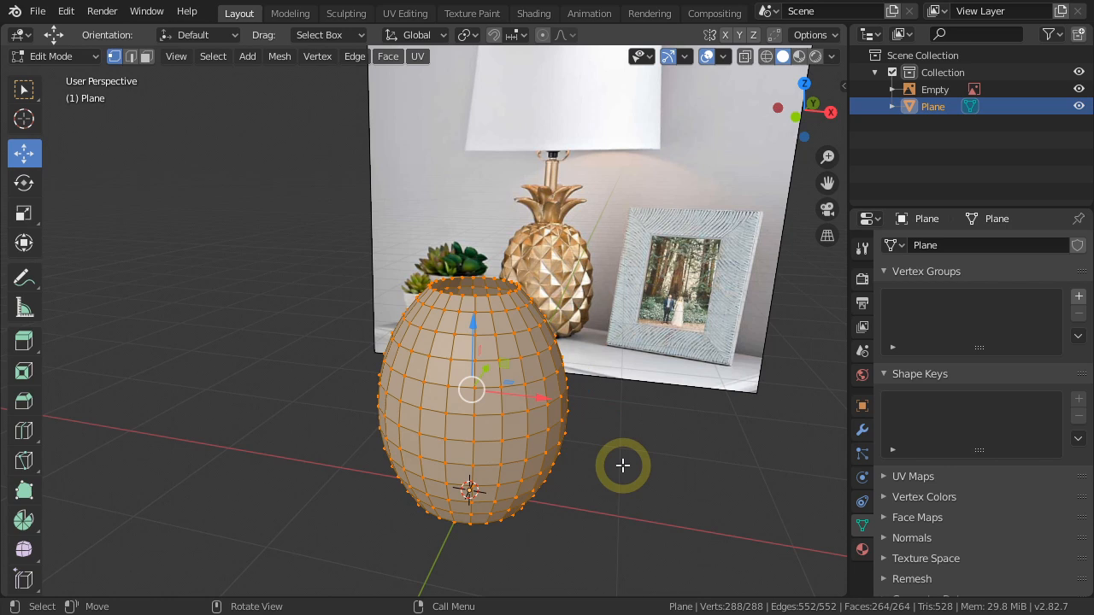
{"action": "key", "text": "m"}
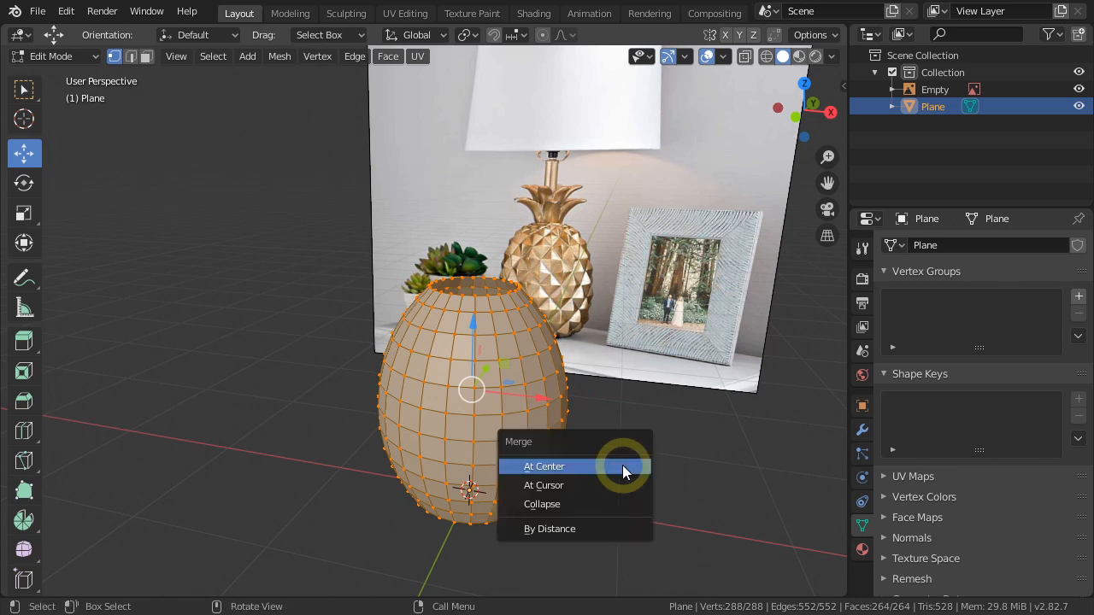
{"action": "left_click", "coordinate": [560, 527]}
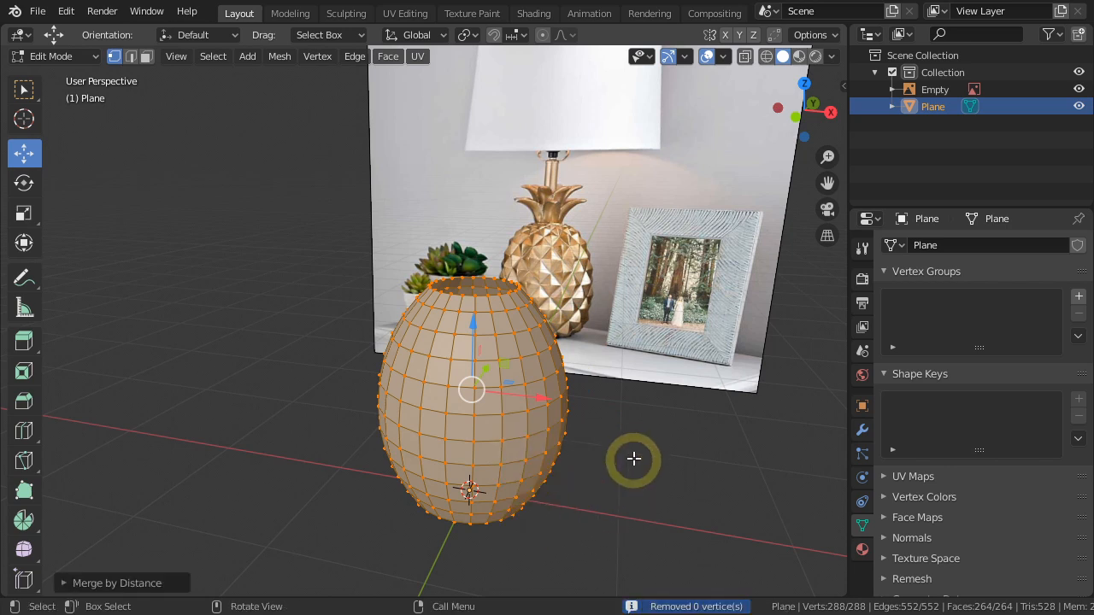
Show face orientation, recalculate the normals of all body faces to point outward, and clear the selection.
{"action": "left_click", "coordinate": [723, 56]}
{"action": "left_click", "coordinate": [620, 364]}
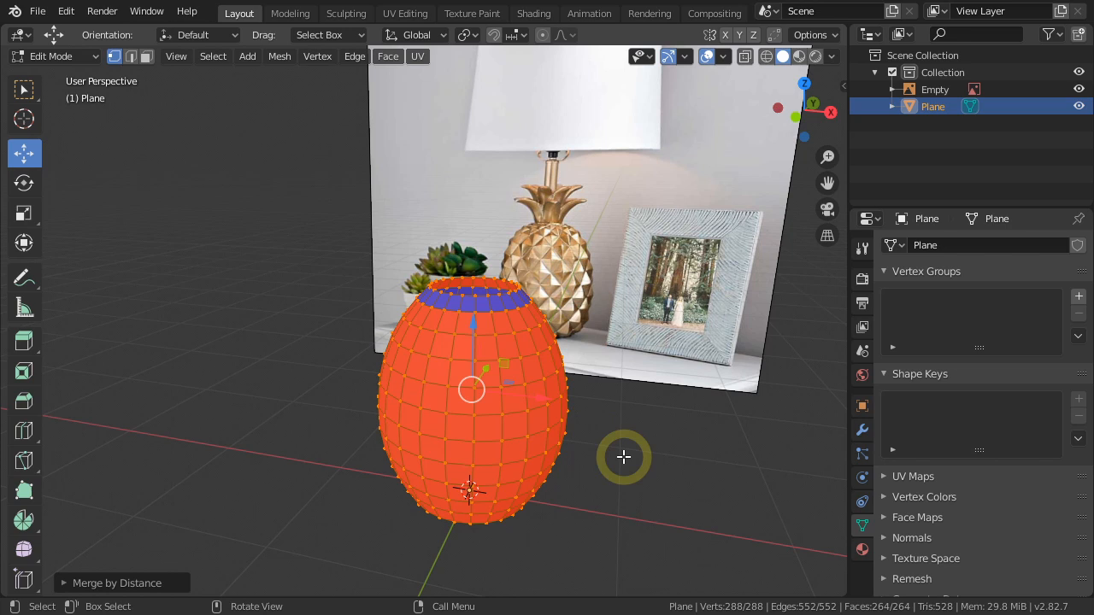
{"action": "key", "text": "3"}
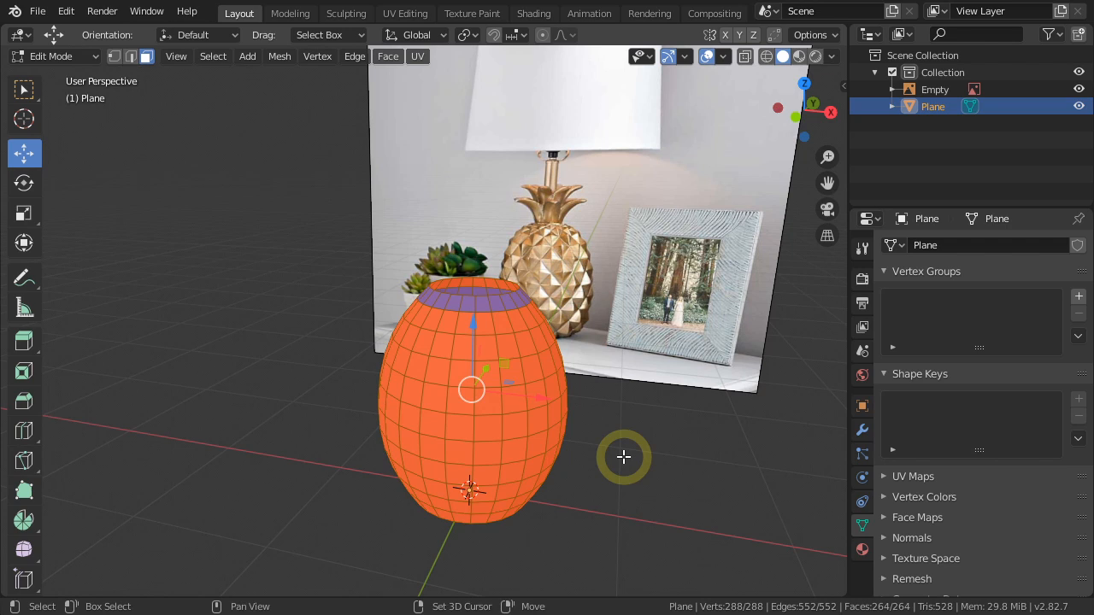
{"action": "key", "text": "shift+n"}
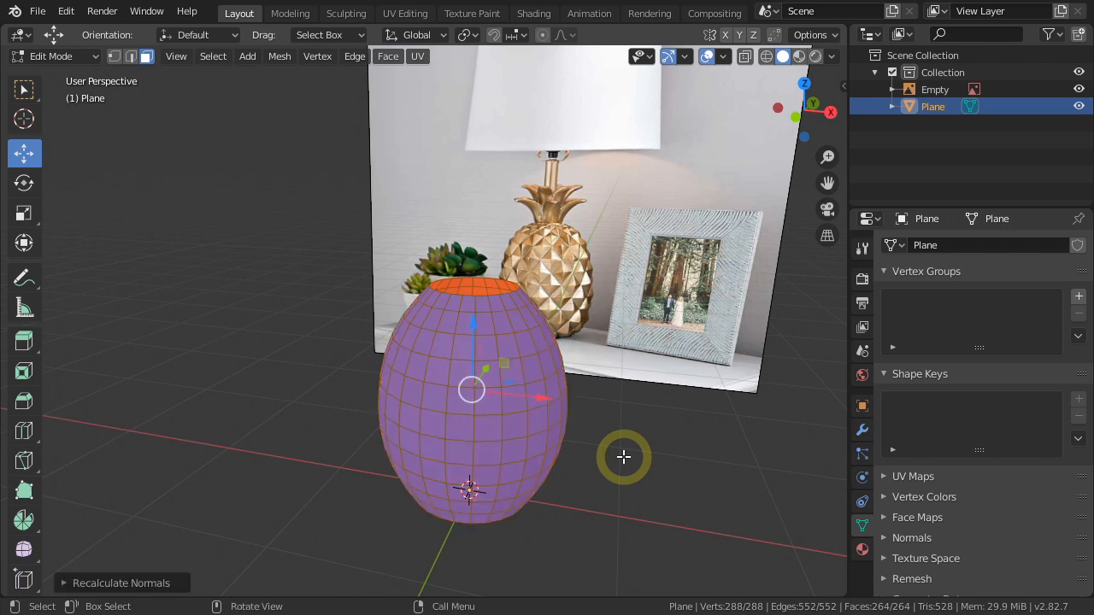
{"action": "key", "text": "alt+a"}
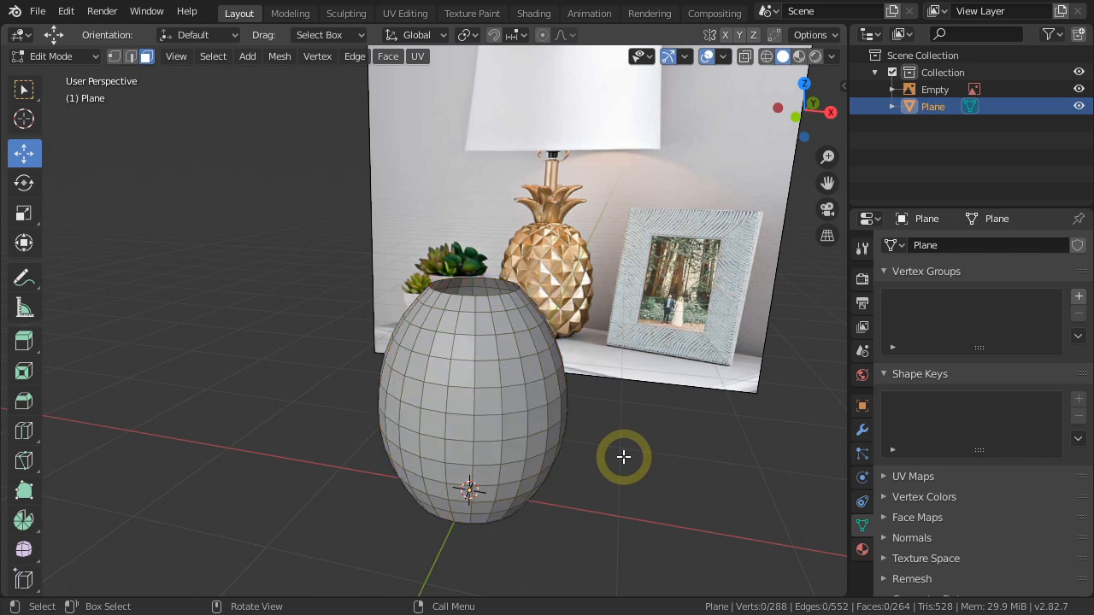
Return to Object Mode and add a Decimate modifier to the pineapple body.
{"action": "key", "text": "Tab"}
{"action": "scroll", "coordinate": [623, 456], "scroll_direction": "up", "scroll_amount": 2}
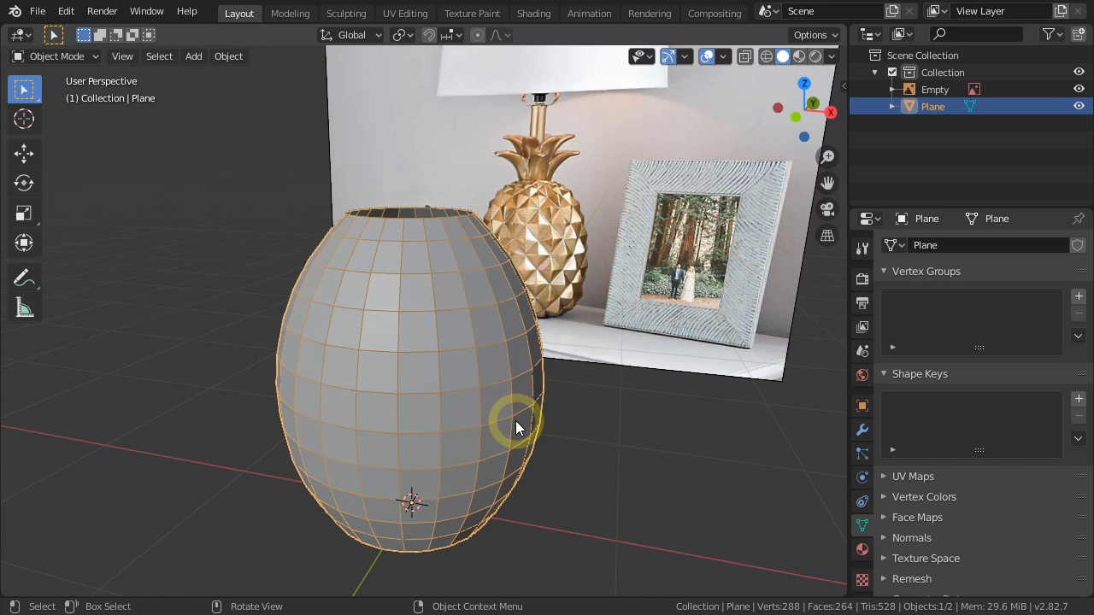
{"action": "left_click", "coordinate": [863, 430]}
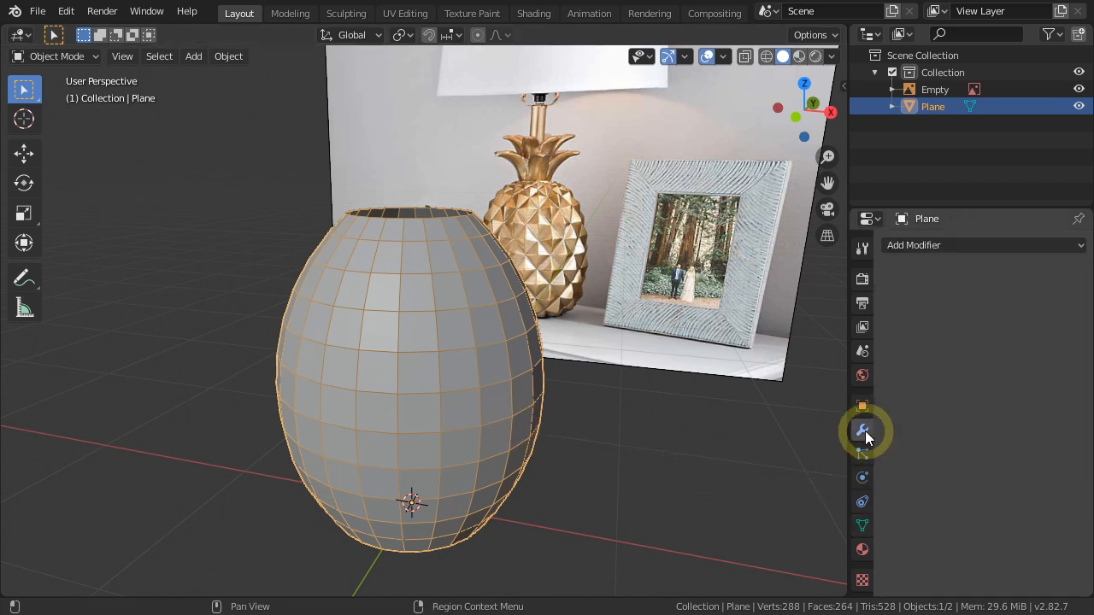
{"action": "left_click", "coordinate": [969, 245]}
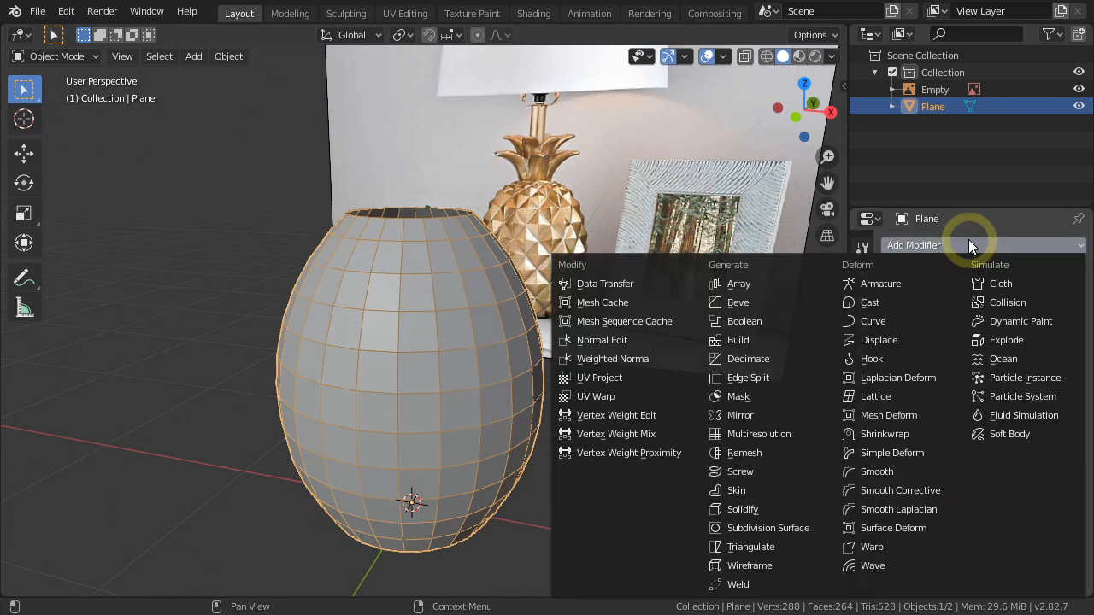
{"action": "left_click", "coordinate": [766, 359]}
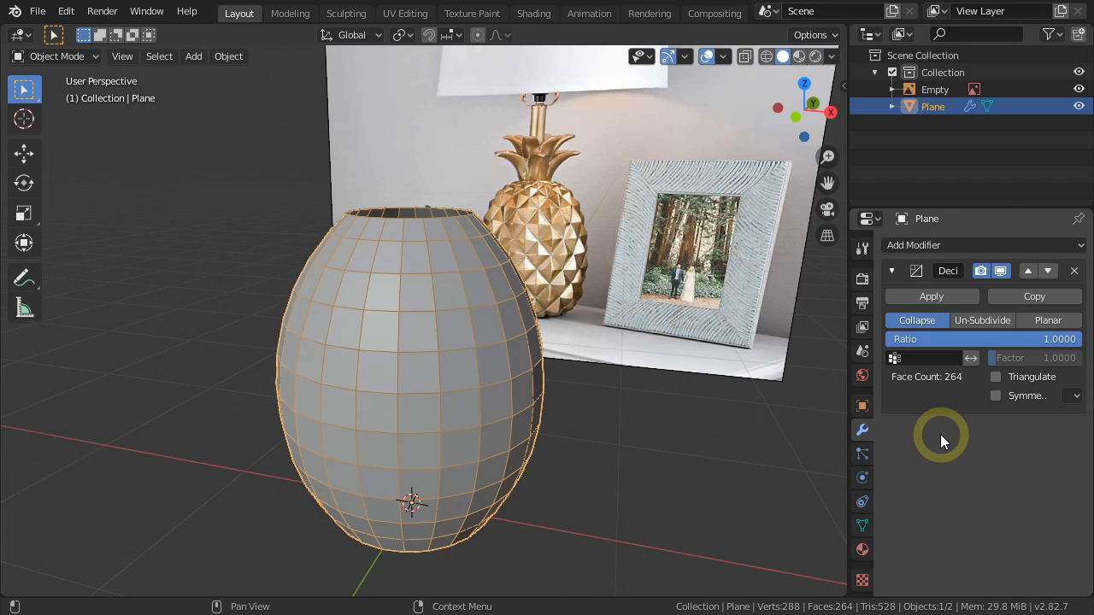
Set the Decimate modifier to Un-Subdivide with 1 iteration and apply it to get a diamond-shaped face pattern.
{"action": "left_click", "coordinate": [999, 320]}
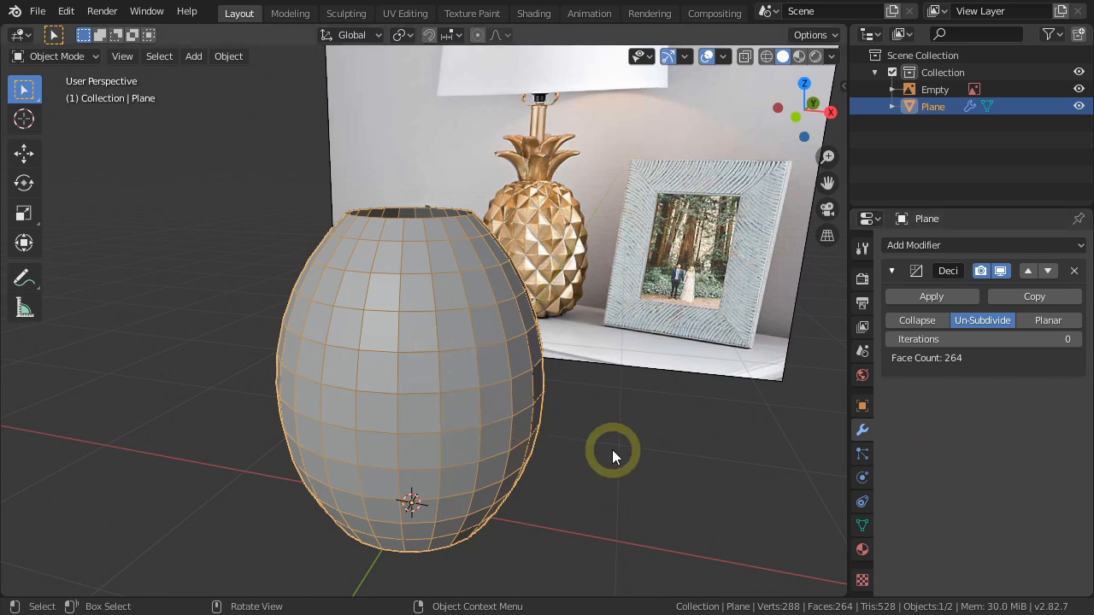
{"action": "left_click", "coordinate": [1076, 341]}
{"action": "middle_click_drag", "start_coordinate": [612, 471], "coordinate": [636, 462]}
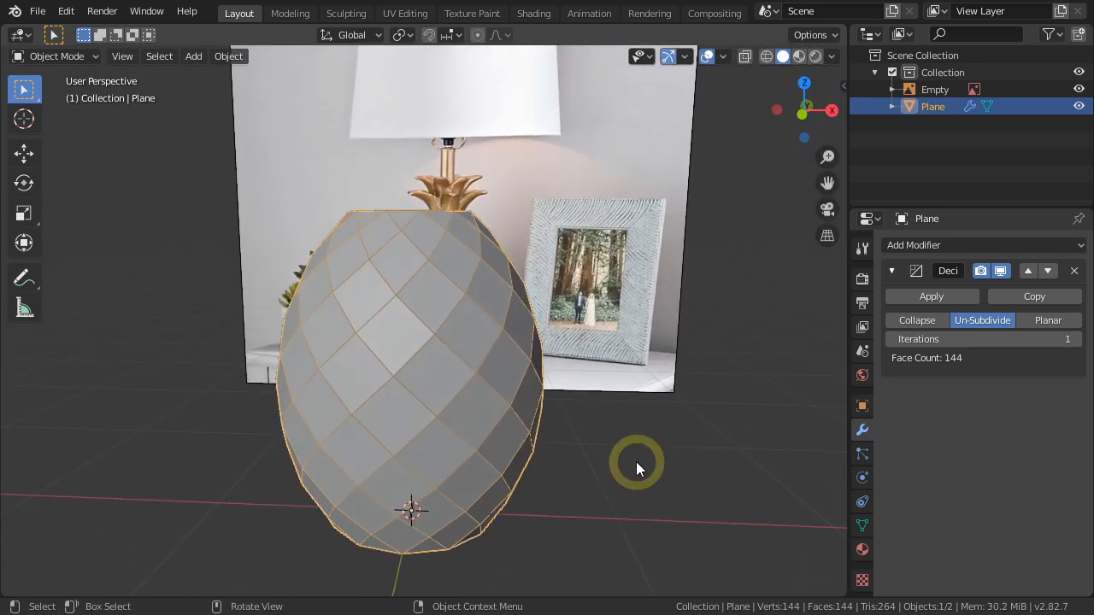
{"action": "left_click", "coordinate": [937, 298]}
Switch the viewport lighting to MatCap and choose the reddish-brown clay material.
{"action": "mouse_move", "coordinate": [588, 446]}
{"action": "middle_mouse_down"}
{"action": "mouse_move", "coordinate": [626, 464]}
{"action": "mouse_move", "coordinate": [603, 463]}
{"action": "middle_mouse_up"}
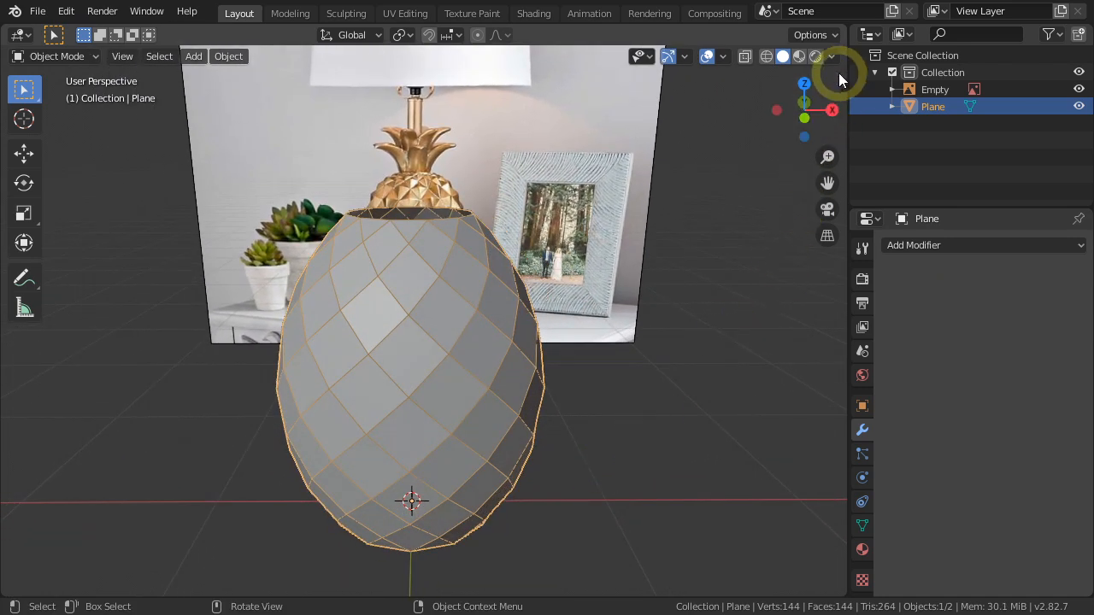
{"action": "left_click", "coordinate": [833, 56]}
{"action": "left_click", "coordinate": [825, 138]}
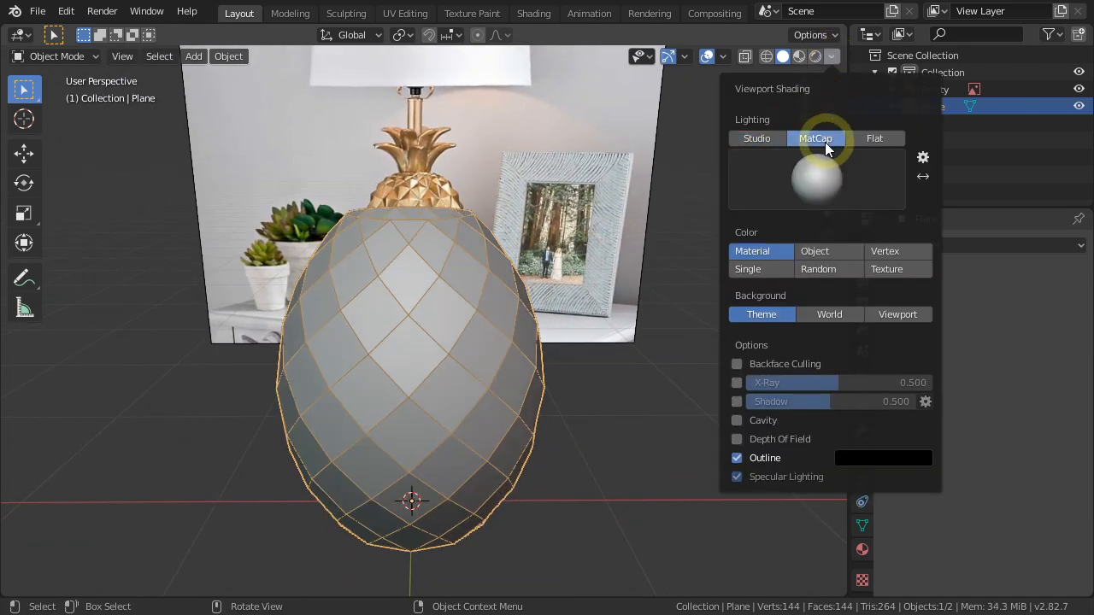
{"action": "left_click", "coordinate": [818, 169]}
{"action": "left_click", "coordinate": [572, 289]}
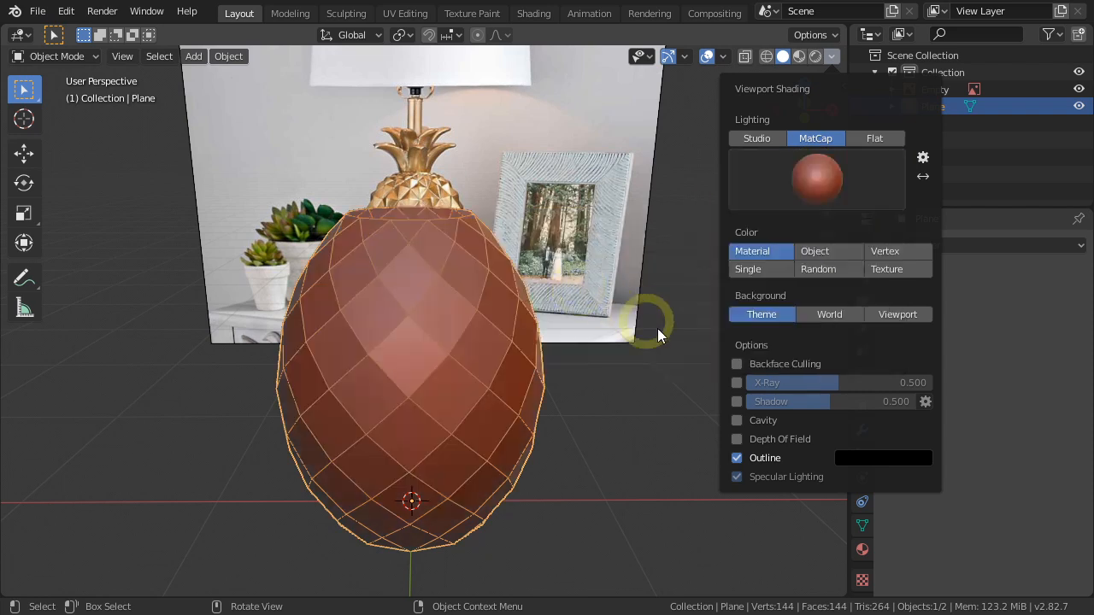
Enable Cavity in the viewport shading, choose its type and lower the ridge strength.
{"action": "left_click", "coordinate": [735, 421]}
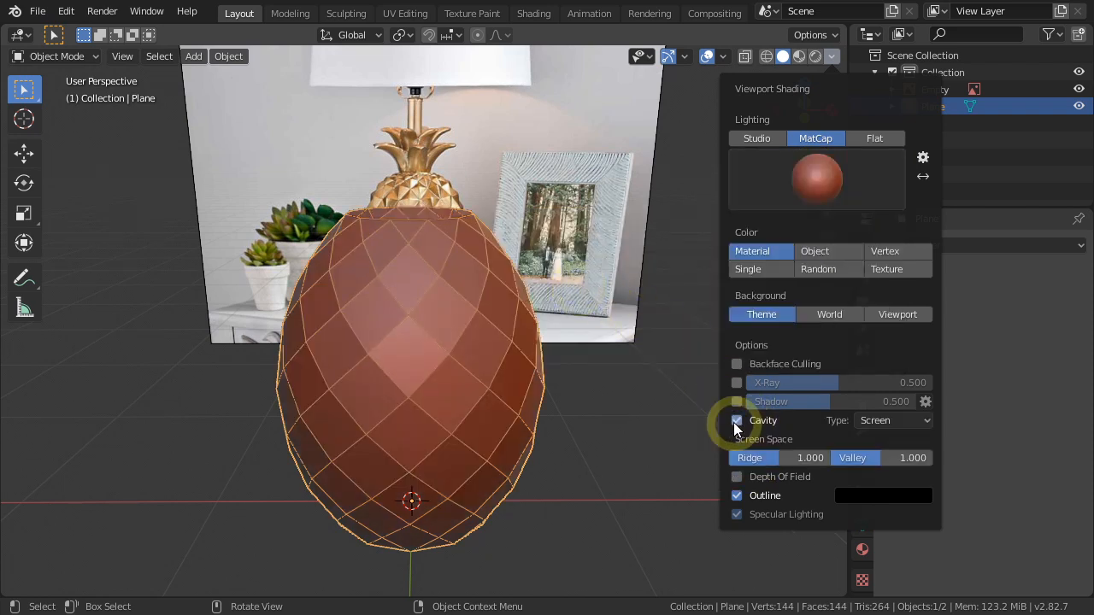
{"action": "left_click", "coordinate": [876, 422]}
{"action": "left_click", "coordinate": [876, 434]}
{"action": "left_click_drag", "start_coordinate": [779, 459], "coordinate": [683, 458]}
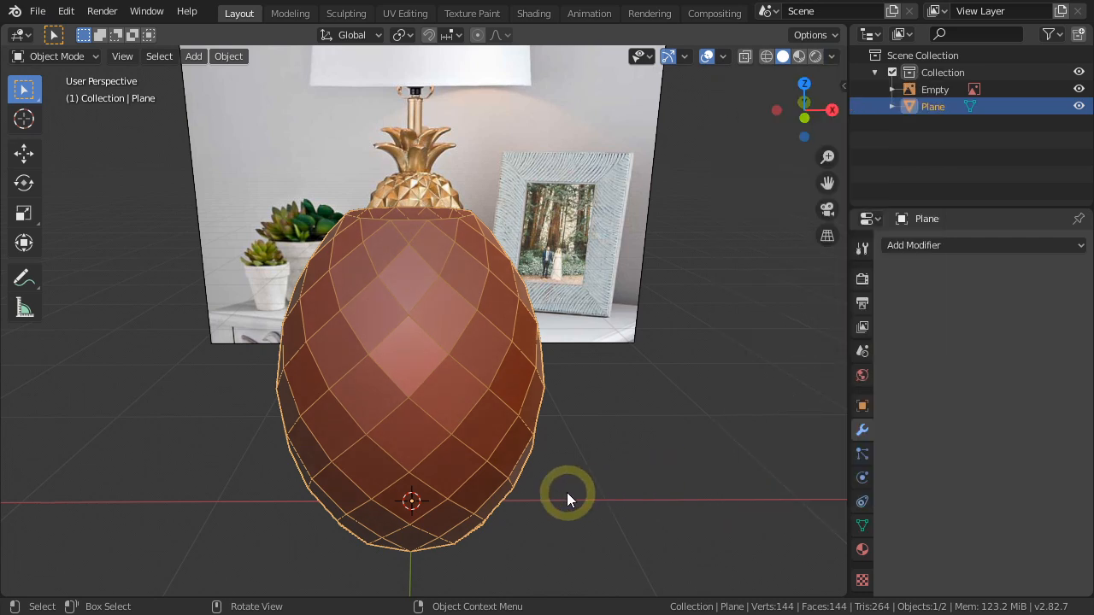
Enter Edit Mode on the pineapple body, select all its faces and apply Poke Faces.
{"action": "key", "text": "Tab"}
{"action": "left_click", "coordinate": [419, 366]}
{"action": "middle_click_drag", "start_coordinate": [450, 408], "coordinate": [470, 417]}
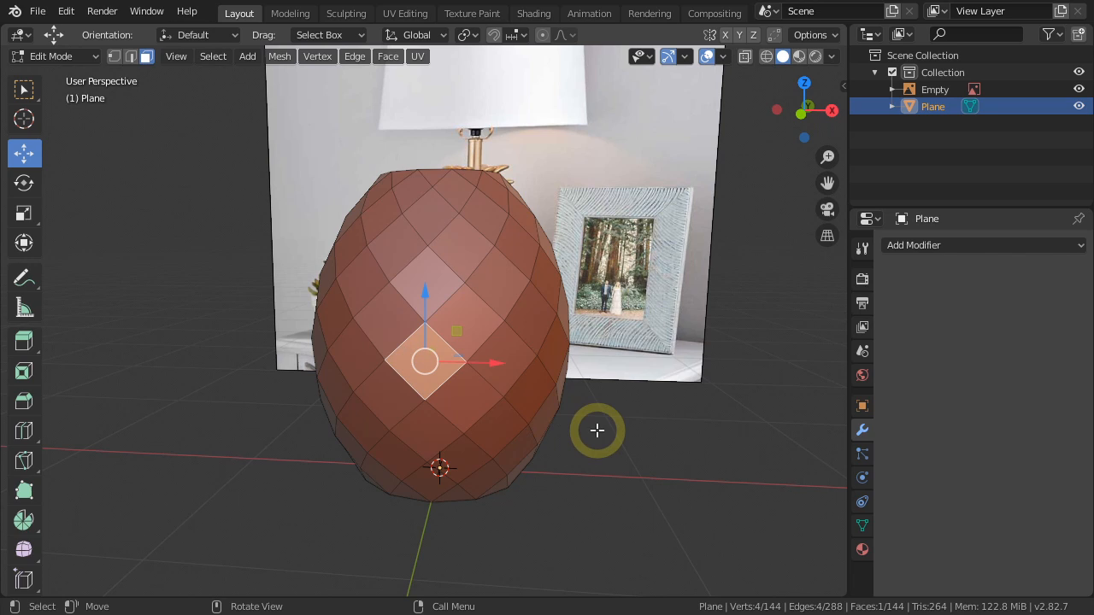
{"action": "key", "text": "a"}
{"action": "right_click", "coordinate": [640, 385]}
{"action": "mouse_move", "coordinate": [638, 387]}
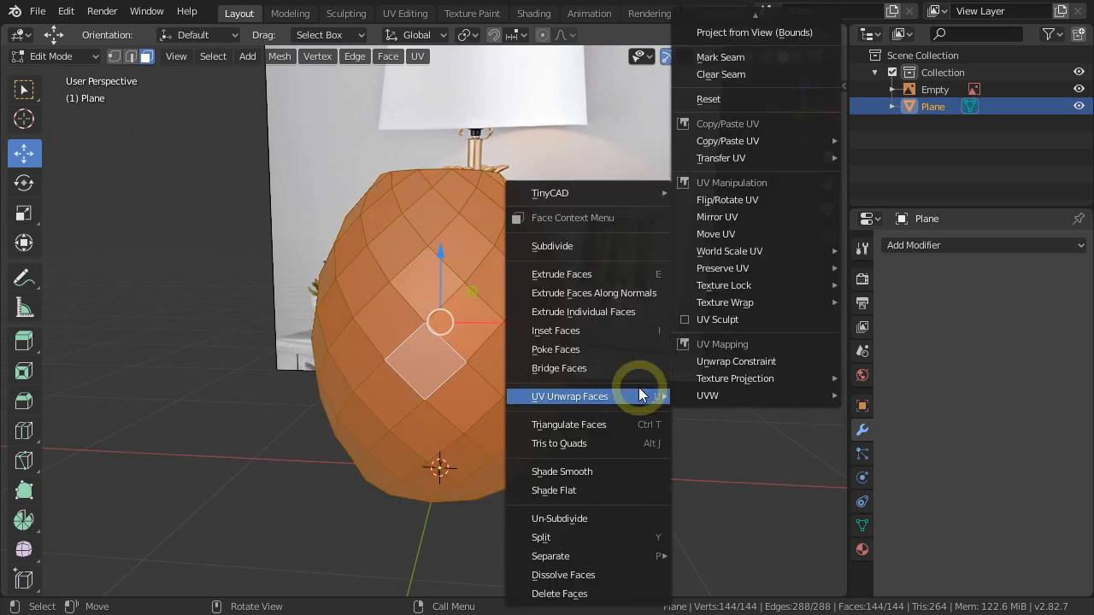
{"action": "left_click", "coordinate": [565, 349]}
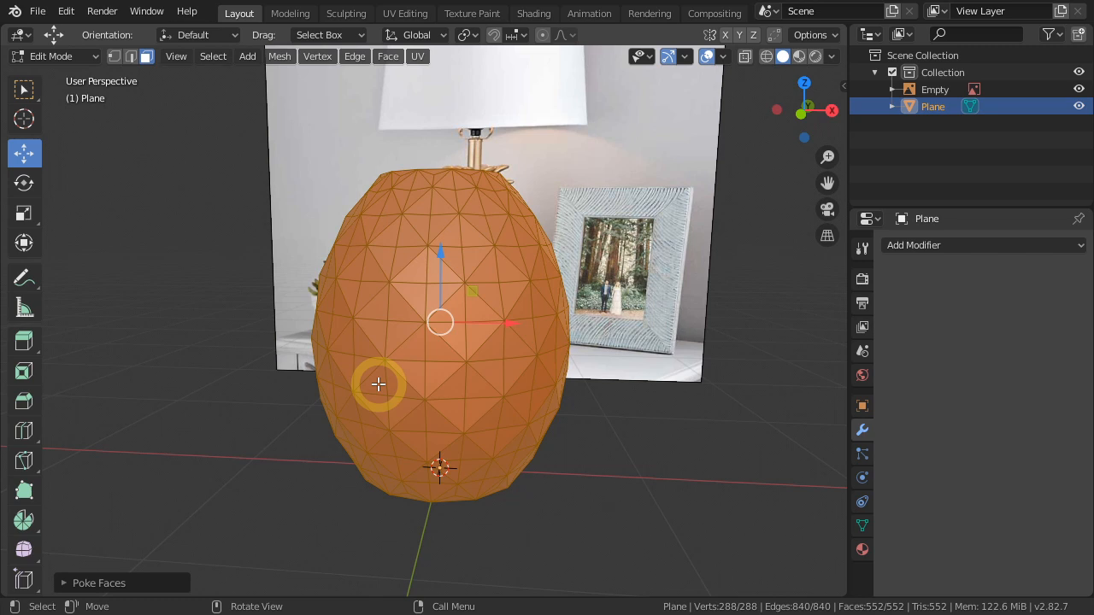
In vertex selection, pick the center vertices of two diamonds and select all similar ones by Amount of Adjacent Faces.
{"action": "key", "text": "1"}
{"action": "scroll", "coordinate": [378, 383], "scroll_direction": "up", "scroll_amount": 1}
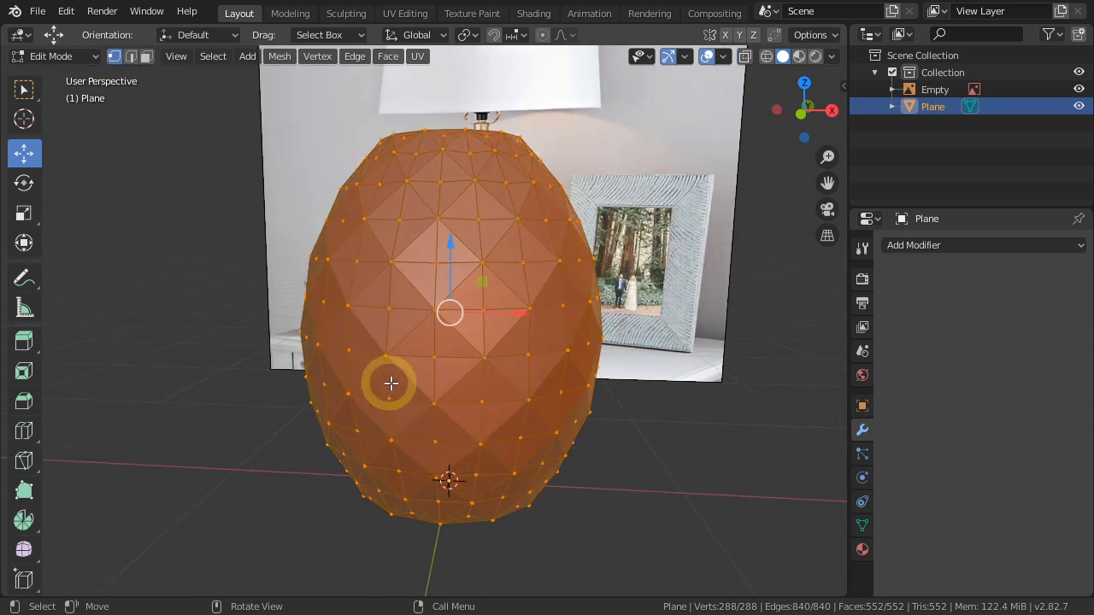
{"action": "left_click", "coordinate": [436, 355]}
{"action": "middle_click_drag", "start_coordinate": [512, 420], "coordinate": [532, 371], "text": "shift"}
{"action": "left_click", "coordinate": [453, 179], "text": "shift"}
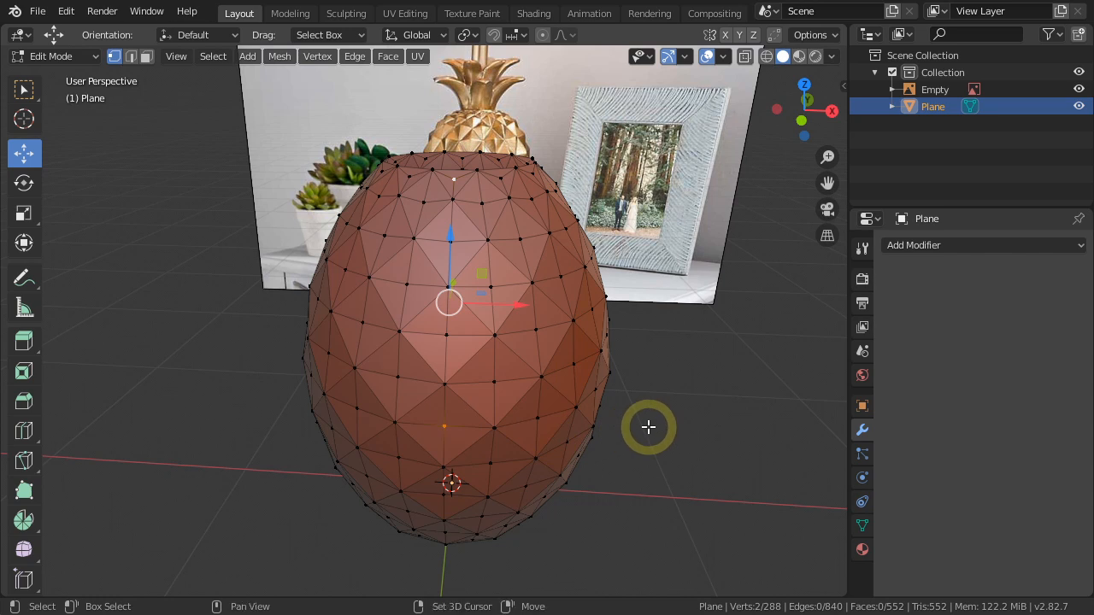
{"action": "key", "text": "shift+g"}
{"action": "key", "text": "shift+g"}
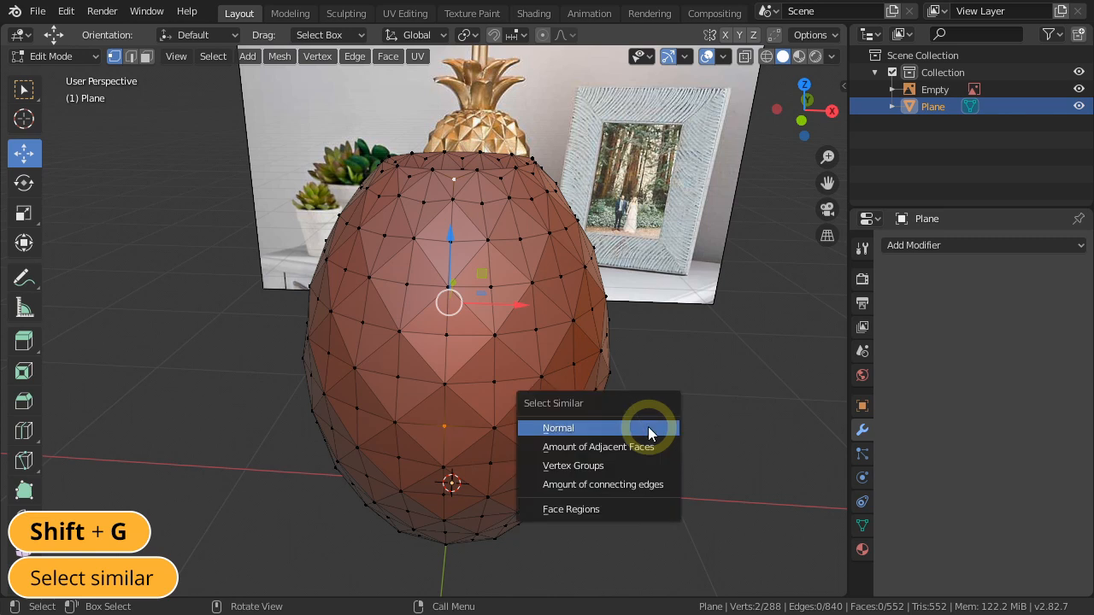
{"action": "left_click", "coordinate": [598, 446]}
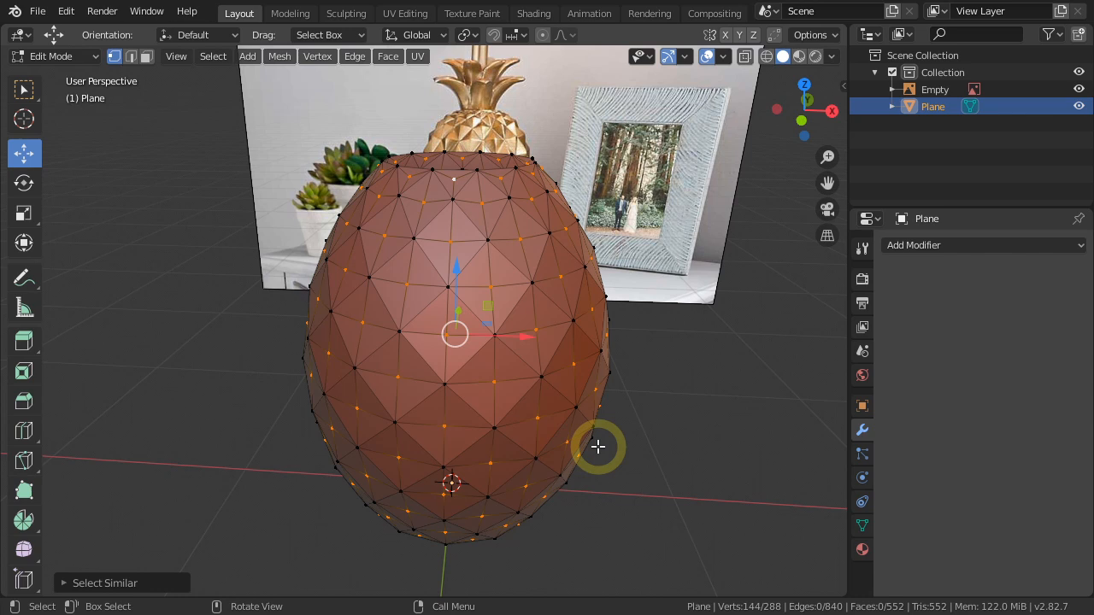
In front view, push the selected diamond centers outward with Shrink/Fatten by about 0.08 to form pyramid spikes.
{"action": "middle_click_drag", "start_coordinate": [573, 461], "coordinate": [588, 411]}
{"action": "key", "text": "alt+s"}
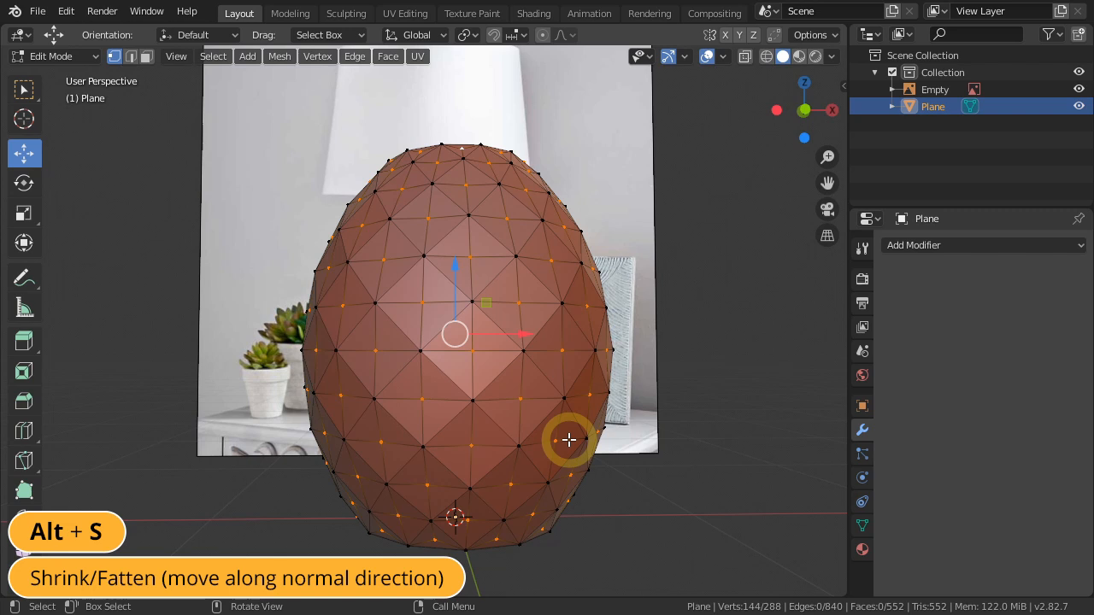
{"action": "key", "text": "KP_1"}
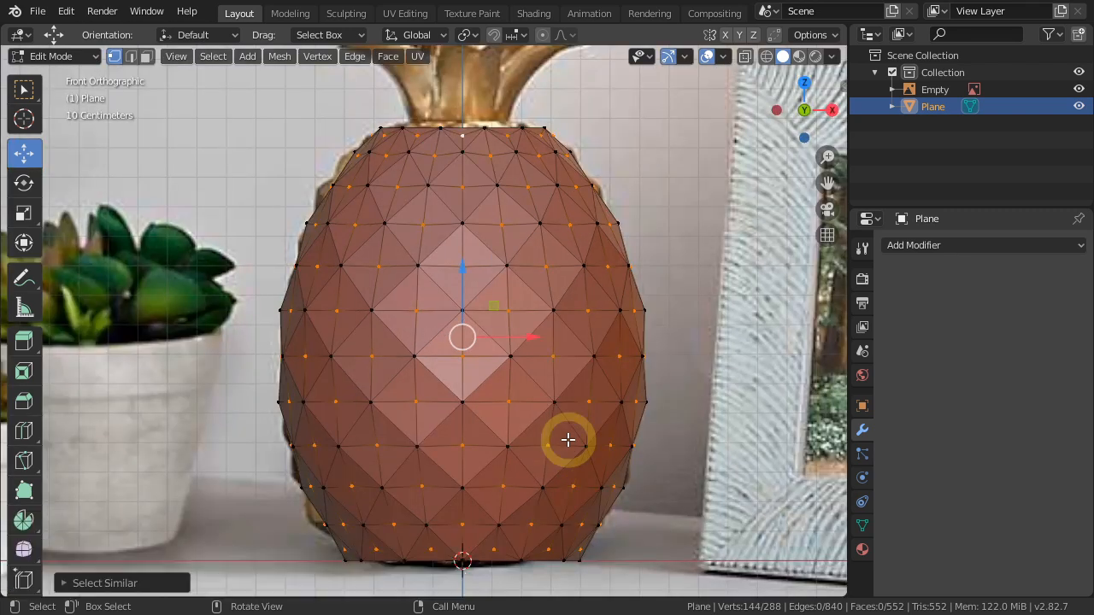
{"action": "scroll", "coordinate": [444, 491], "scroll_direction": "up", "scroll_amount": 1}
{"action": "middle_click_drag", "start_coordinate": [446, 482], "coordinate": [453, 445], "text": "shift"}
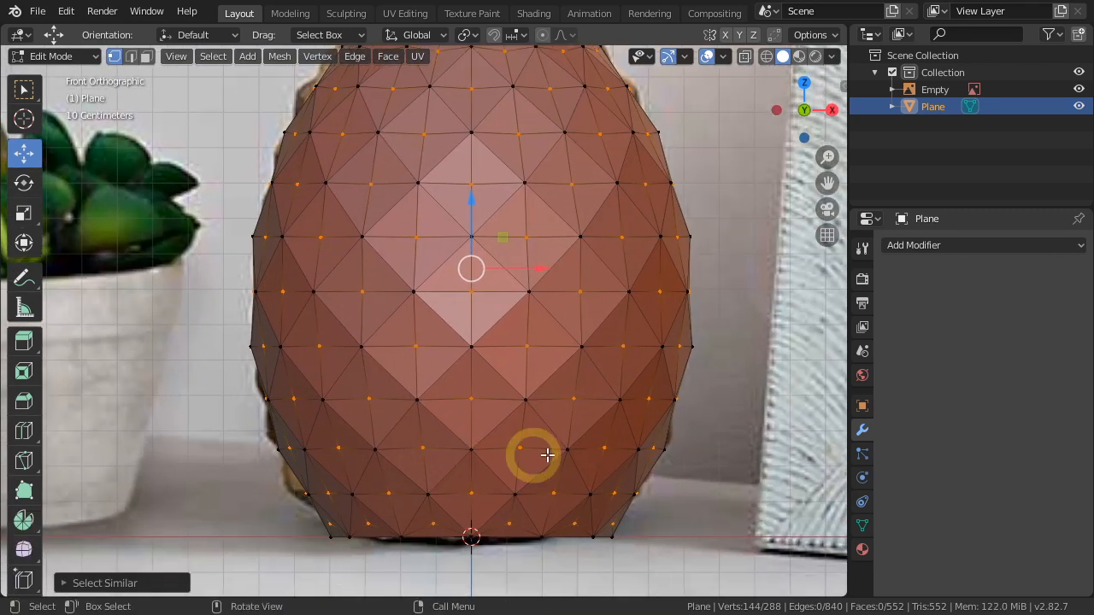
{"action": "key", "text": "alt+s"}
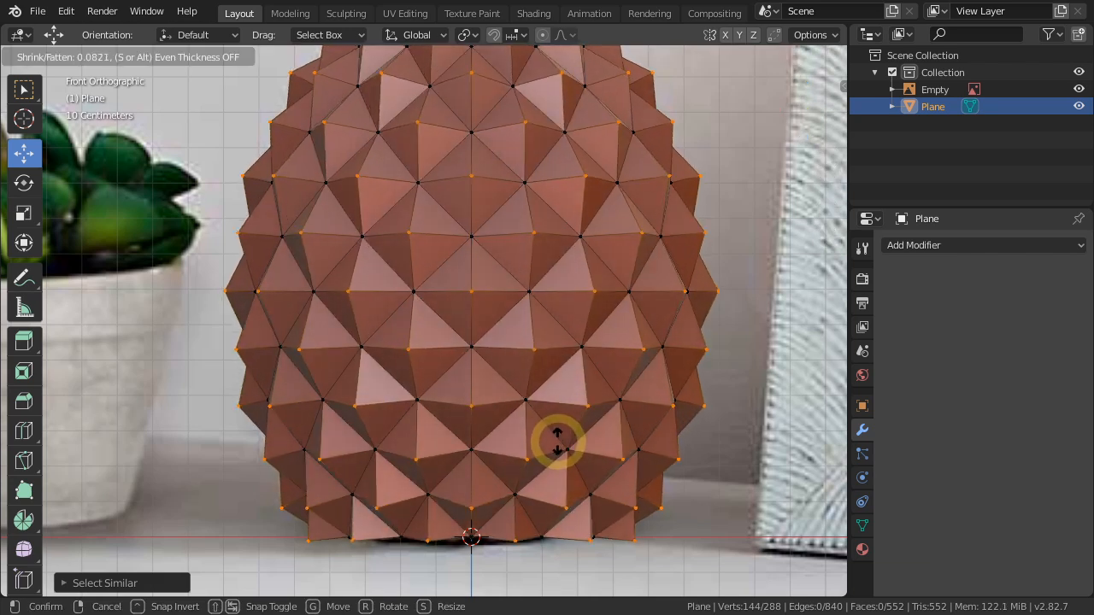
{"action": "left_click", "coordinate": [557, 442]}
{"action": "scroll", "coordinate": [558, 442], "scroll_direction": "down", "scroll_amount": 1}
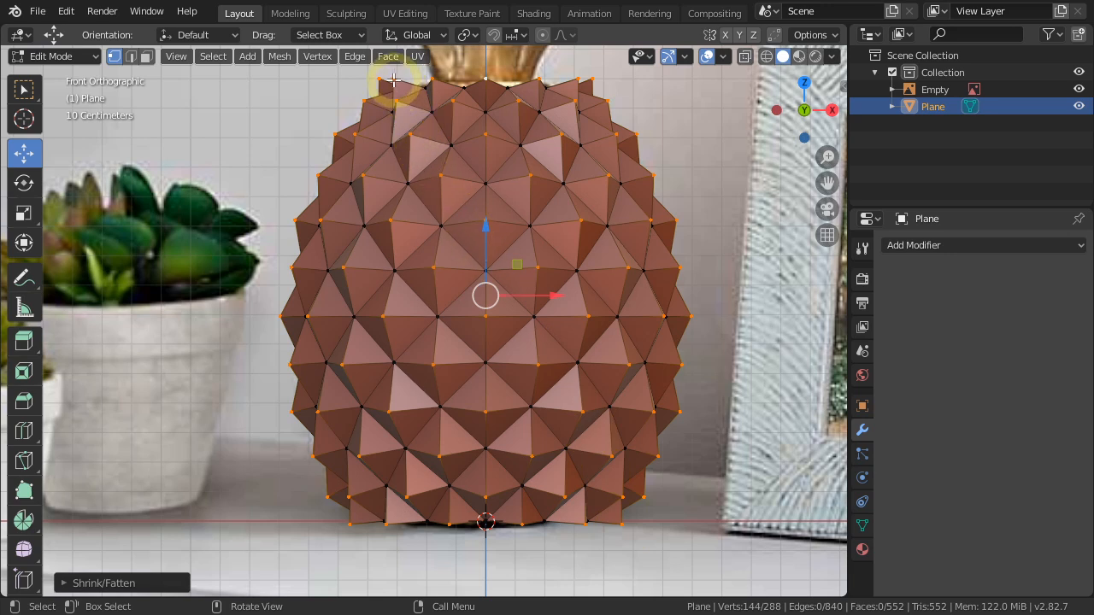
Select the top and bottom rim's spike vertices by Amount of Adjacent Faces, scale them inward along Z and shift them slightly down.
{"action": "left_click", "coordinate": [675, 528]}
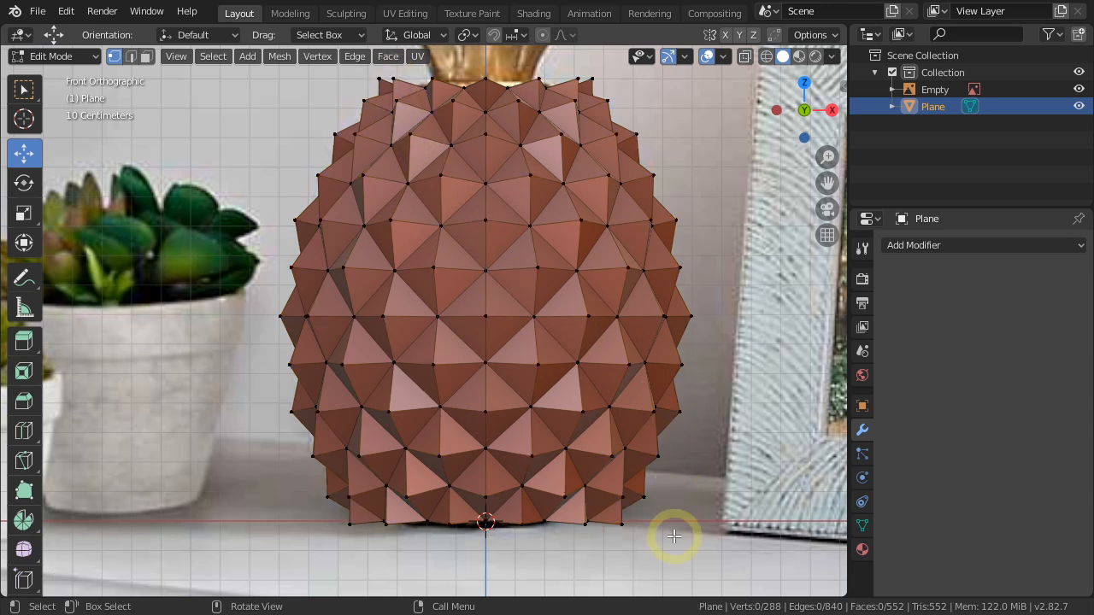
{"action": "left_click", "coordinate": [620, 526]}
{"action": "key", "text": "shift+g"}
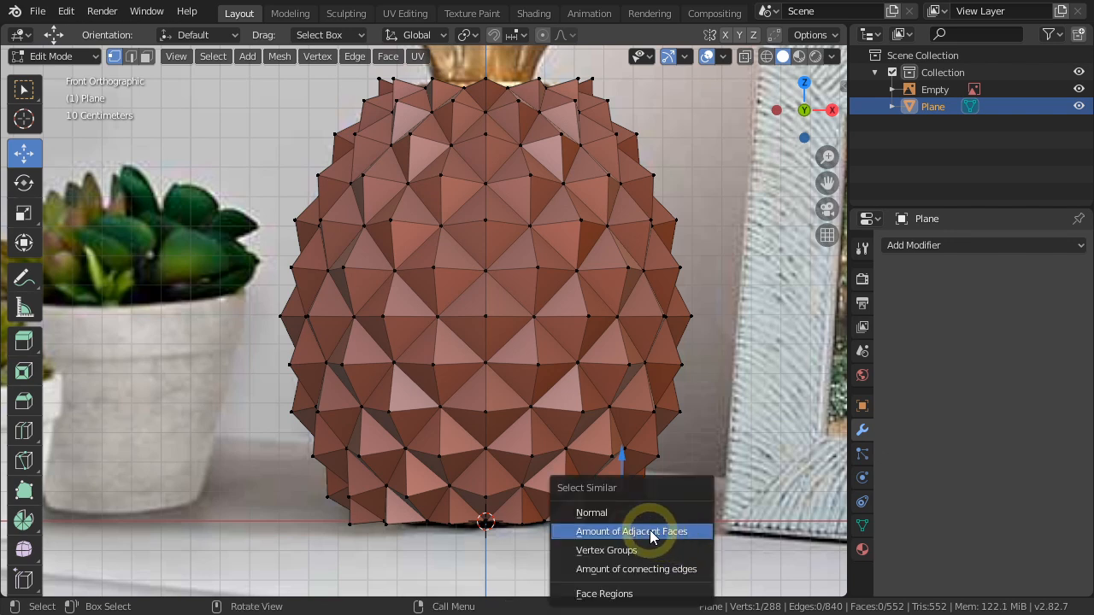
{"action": "left_click", "coordinate": [650, 531]}
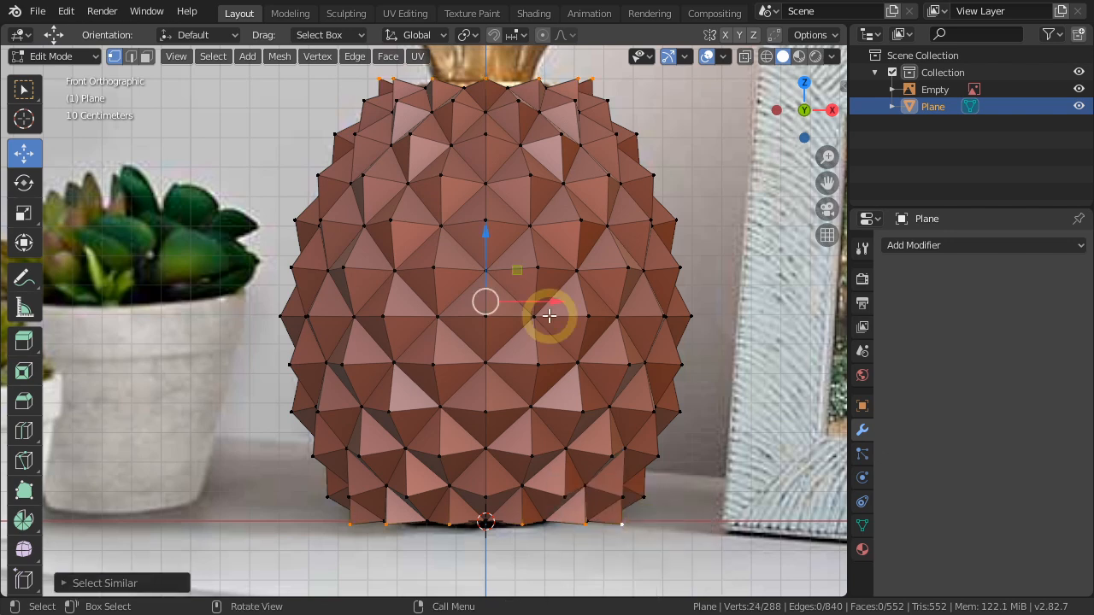
{"action": "scroll", "coordinate": [550, 317], "scroll_direction": "down", "scroll_amount": 1}
{"action": "scroll", "coordinate": [706, 340], "scroll_direction": "up", "scroll_amount": 1}
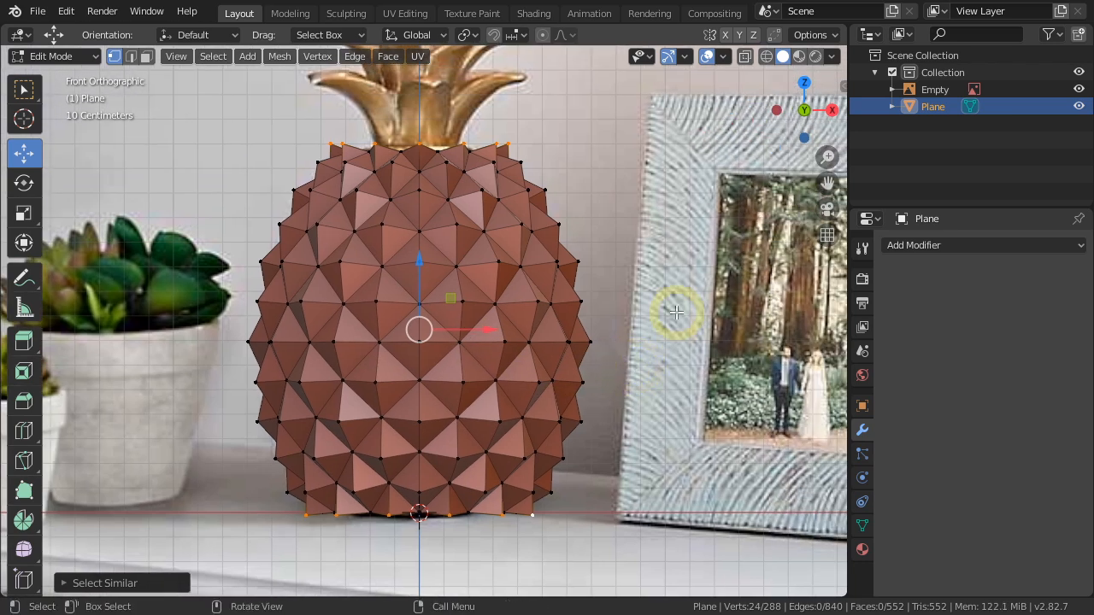
{"action": "key", "text": "s"}
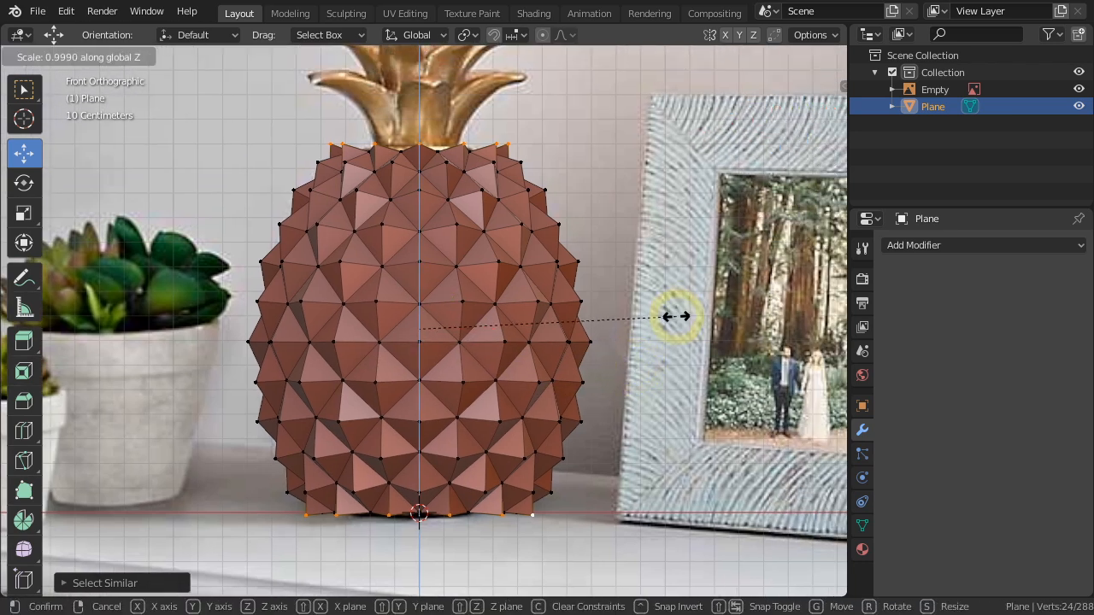
{"action": "left_click", "coordinate": [665, 319]}
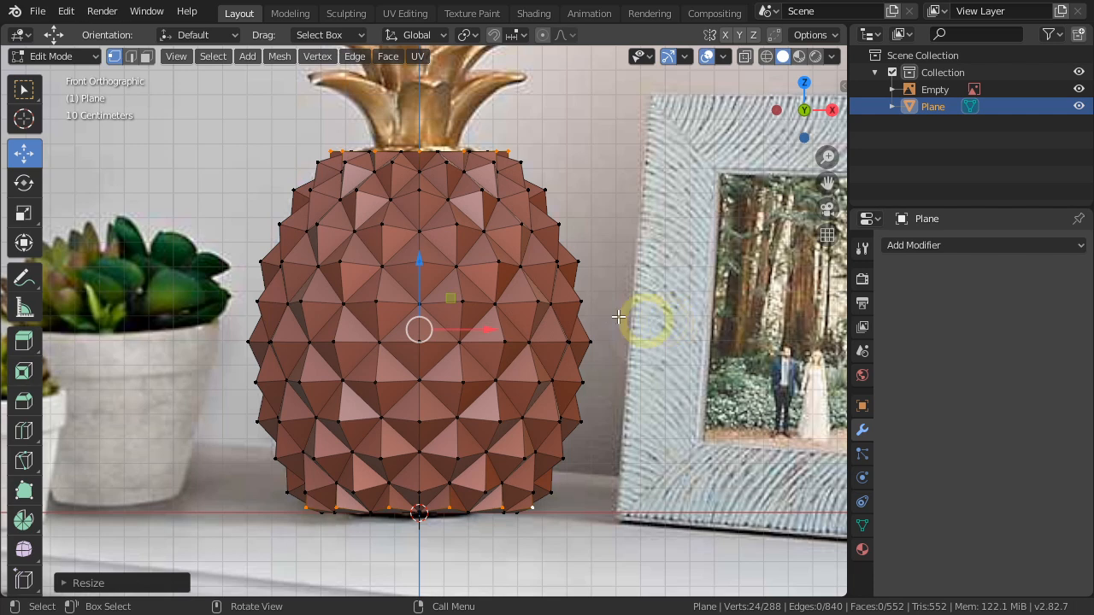
{"action": "left_click", "coordinate": [419, 265]}
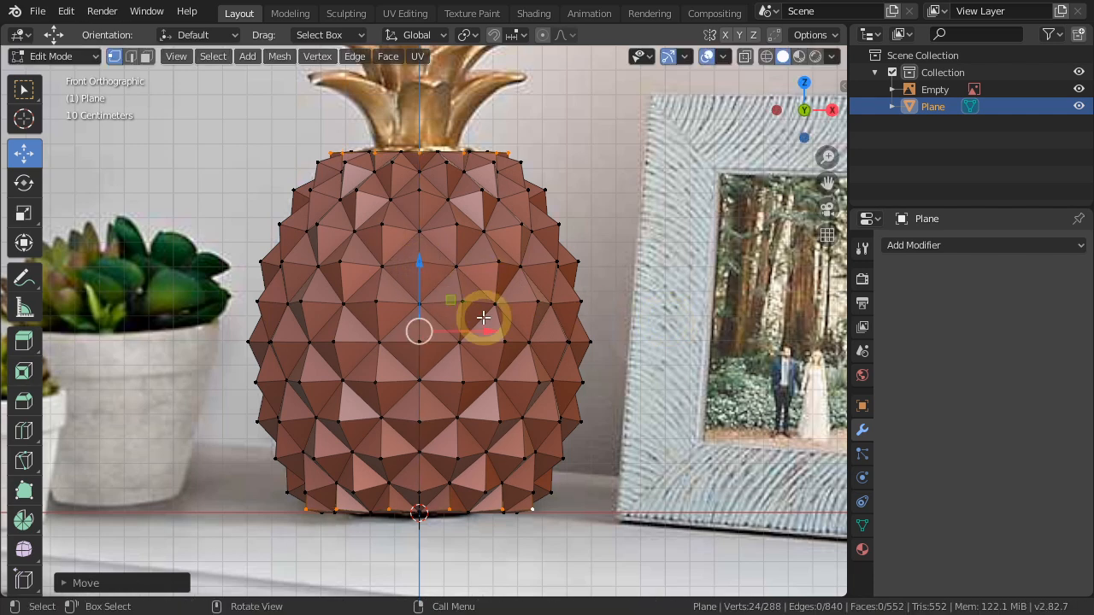
Select the open edge loop at the top of the pineapple, fill it with a face and inset that face slightly.
{"action": "scroll", "coordinate": [481, 317], "scroll_direction": "down", "scroll_amount": 3}
{"action": "middle_click_drag", "start_coordinate": [478, 317], "coordinate": [523, 399]}
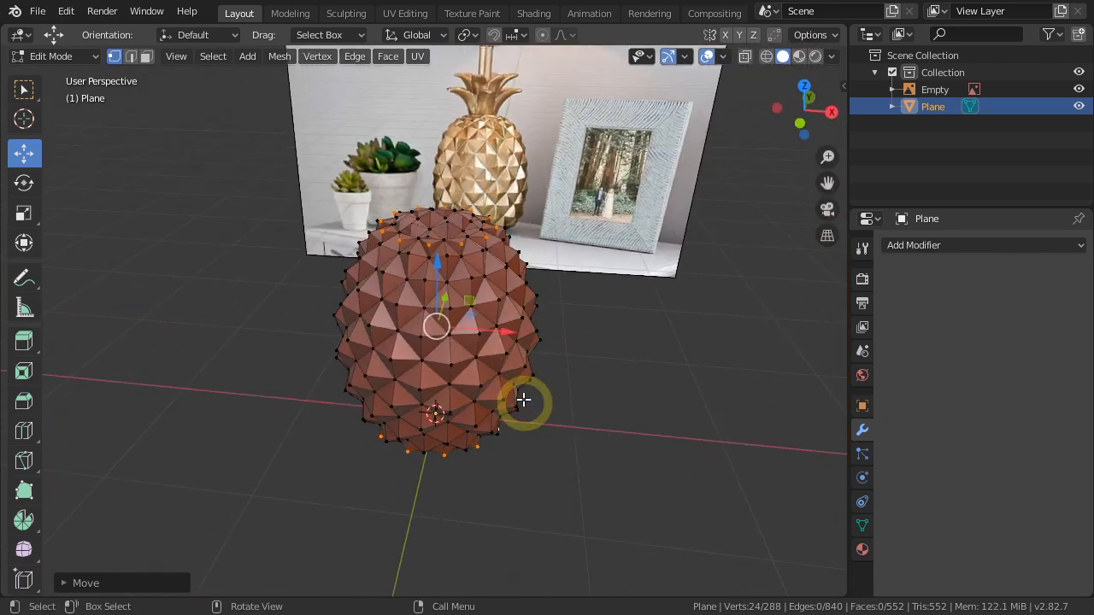
{"action": "scroll", "coordinate": [428, 299], "scroll_direction": "up", "scroll_amount": 2}
{"action": "middle_click_drag", "start_coordinate": [511, 302], "coordinate": [500, 411]}
{"action": "scroll", "coordinate": [444, 366], "scroll_direction": "up", "scroll_amount": 2}
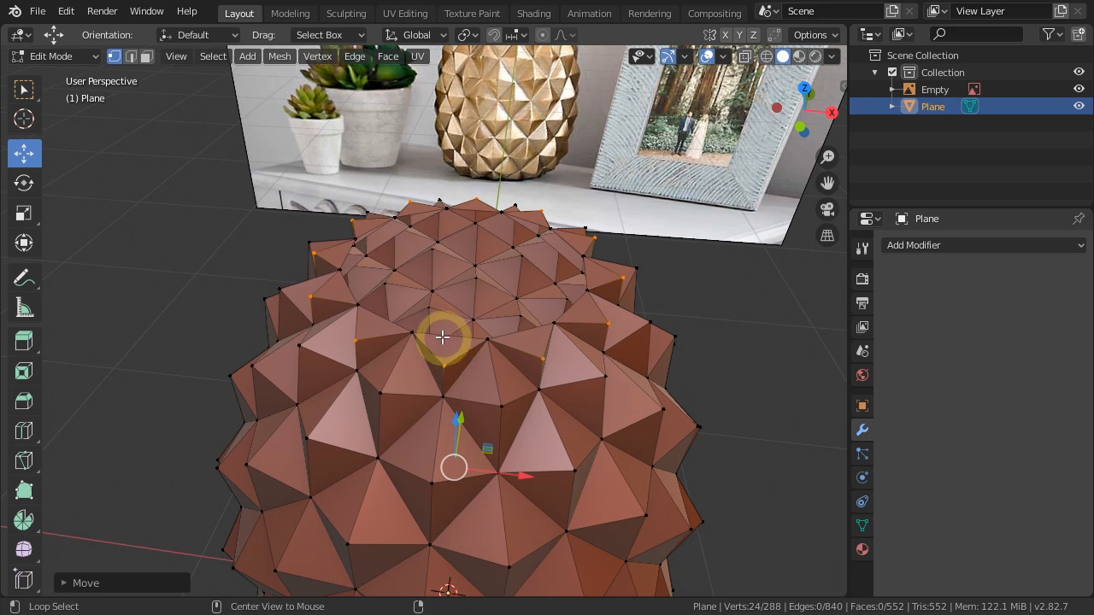
{"action": "left_click", "coordinate": [441, 336], "text": "alt"}
{"action": "key", "text": "f"}
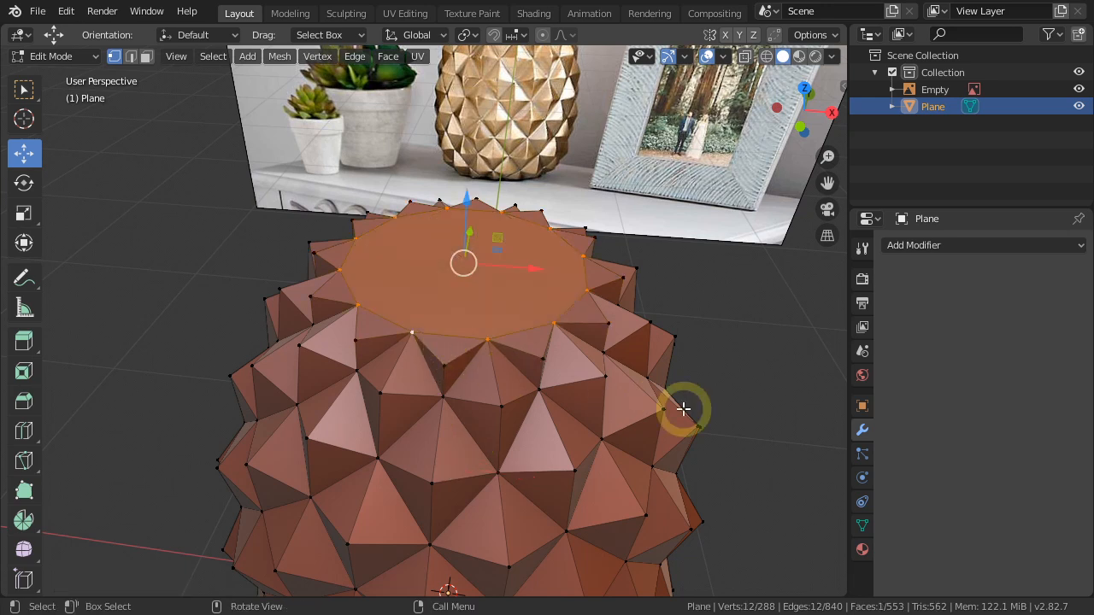
{"action": "key", "text": "i"}
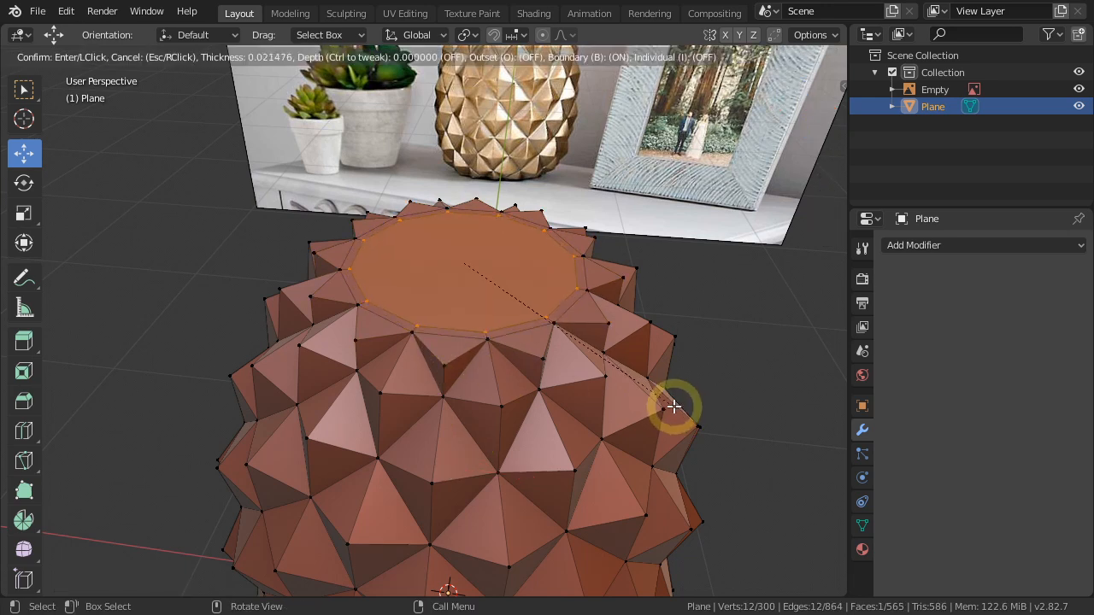
{"action": "left_click", "coordinate": [659, 401]}
Fill the open edge loop at the bottom of the pineapple with a face and inset it slightly.
{"action": "middle_click_drag", "start_coordinate": [658, 401], "coordinate": [462, 355]}
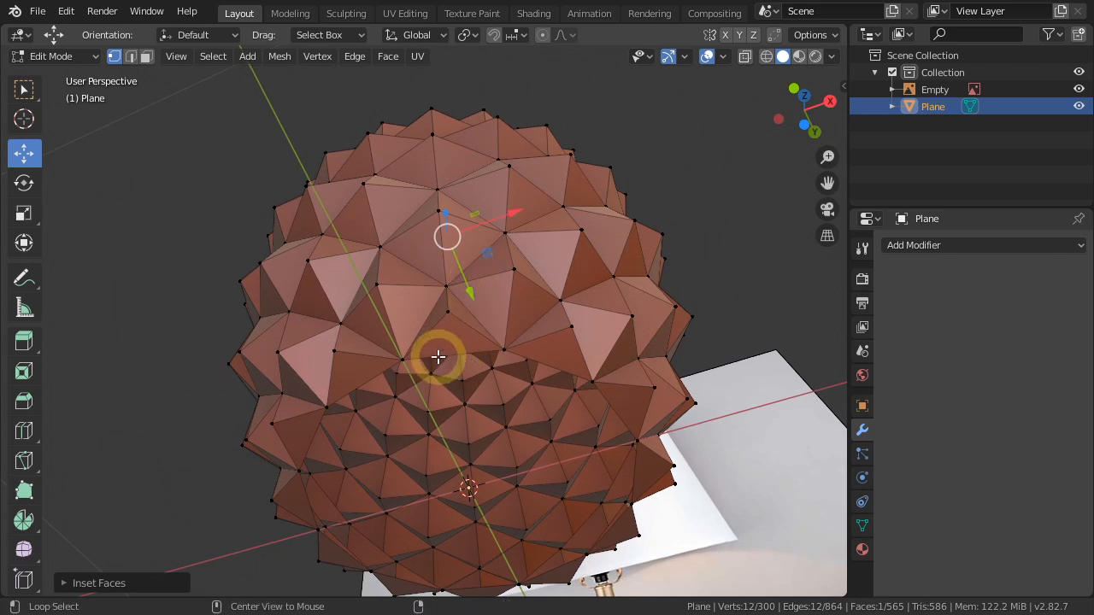
{"action": "left_click", "coordinate": [437, 359], "text": "alt"}
{"action": "key", "text": "f"}
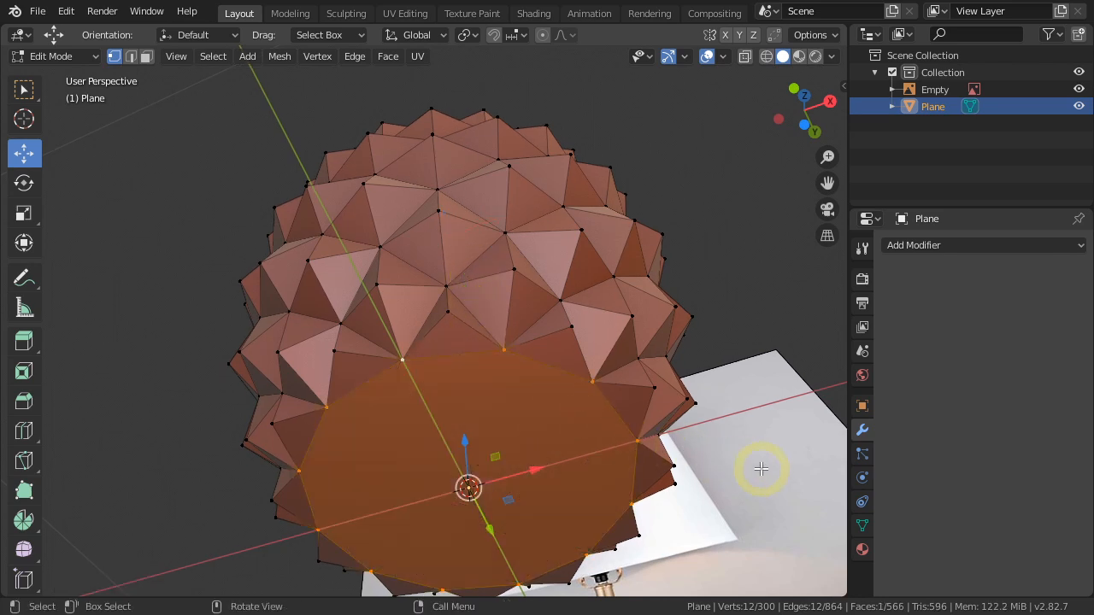
{"action": "key", "text": "i"}
{"action": "left_click", "coordinate": [731, 465]}
Return to Object Mode and add a Bevel modifier with 2 segments to the pineapple body.
{"action": "middle_click_drag", "start_coordinate": [727, 463], "coordinate": [530, 385]}
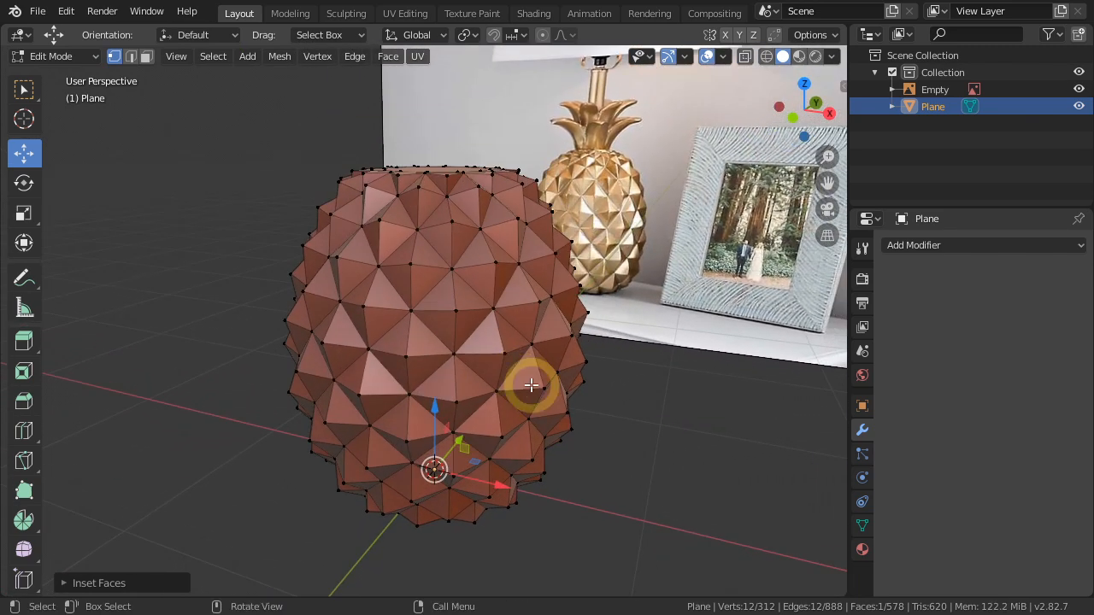
{"action": "key", "text": "Tab"}
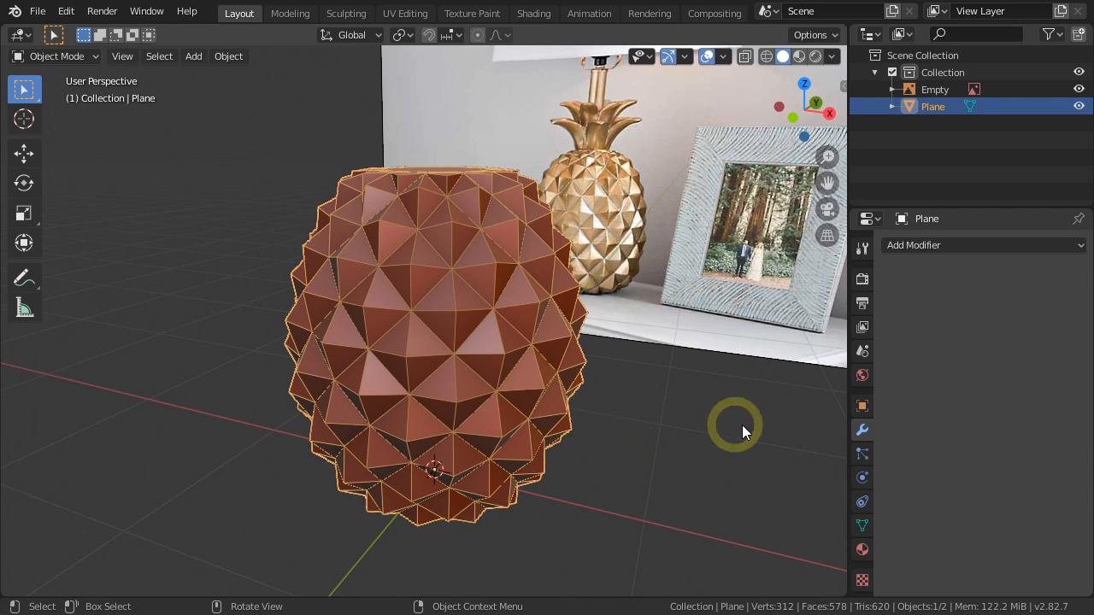
{"action": "left_click", "coordinate": [960, 248]}
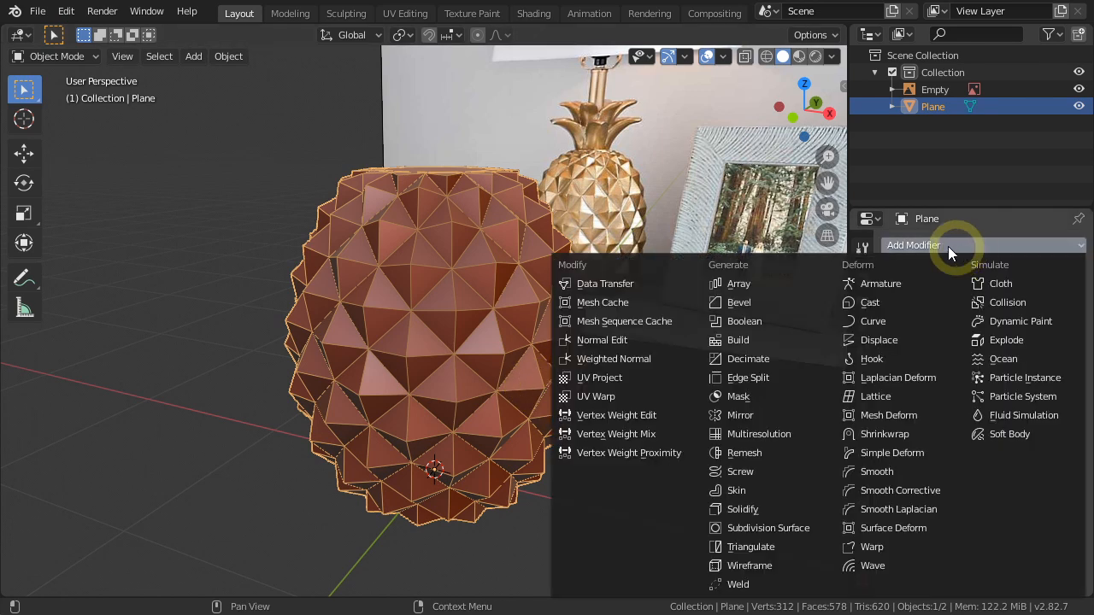
{"action": "left_click", "coordinate": [764, 303]}
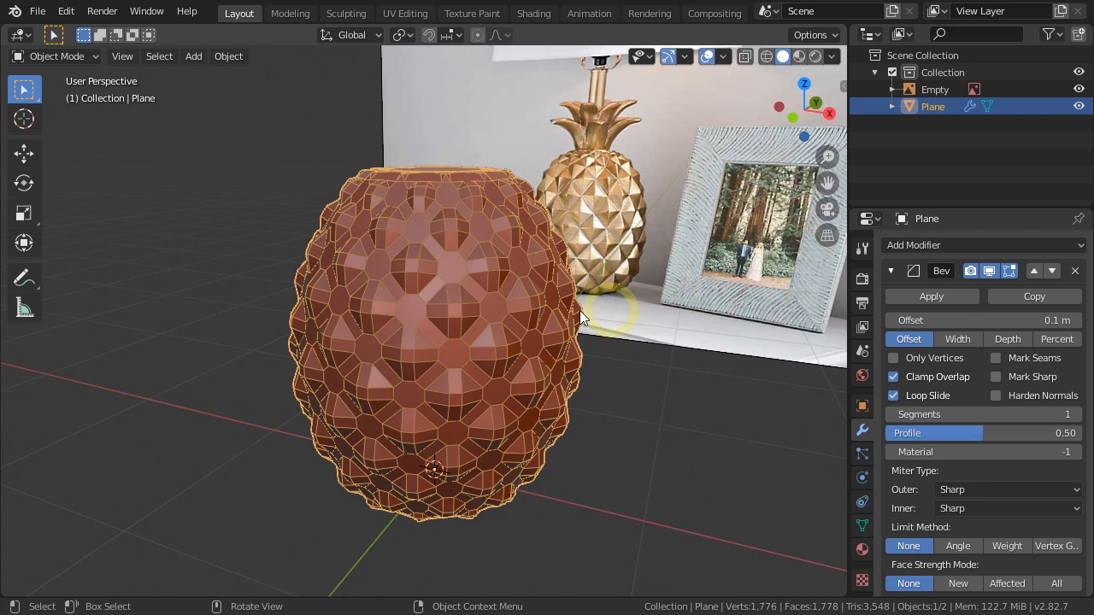
{"action": "scroll", "coordinate": [462, 315], "scroll_direction": "up", "scroll_amount": 6}
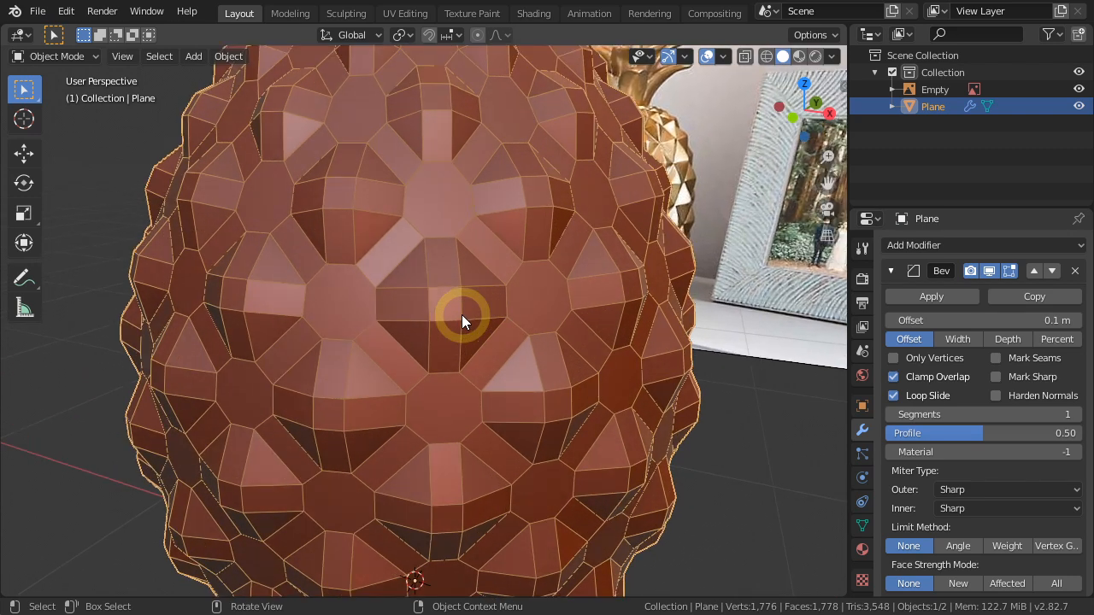
{"action": "left_click", "coordinate": [1076, 414]}
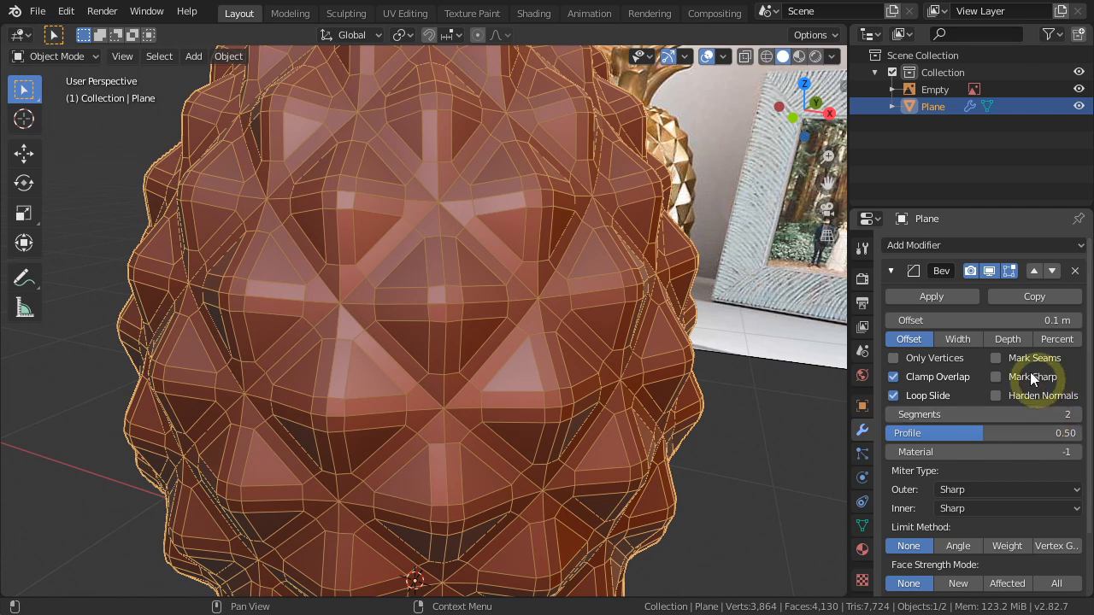
Set the Bevel offset to 4 mm, collapse the modifier's settings and deselect the pineapple to view the beveled spikes.
{"action": "left_click", "coordinate": [1008, 322]}
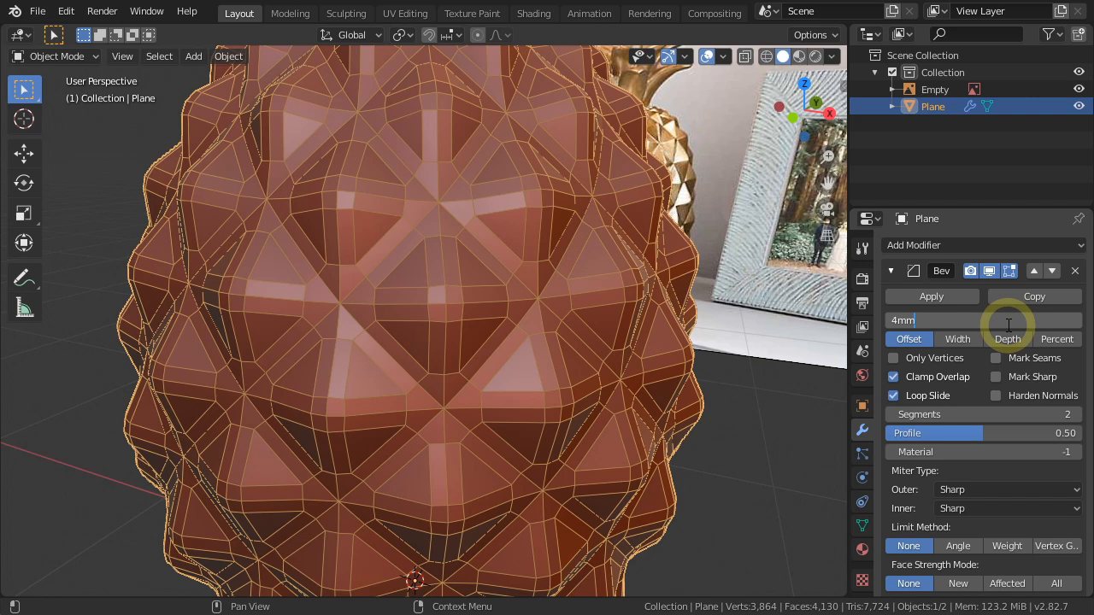
{"action": "type", "text": "4mm"}
{"action": "key", "text": "Return"}
{"action": "left_click", "coordinate": [891, 270]}
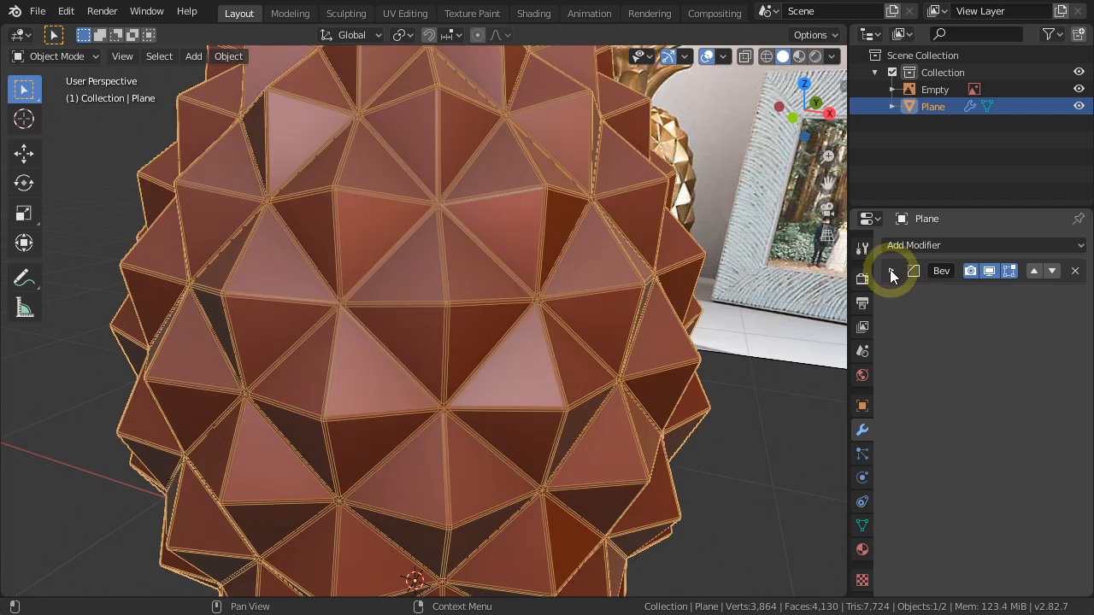
{"action": "left_click", "coordinate": [767, 428]}
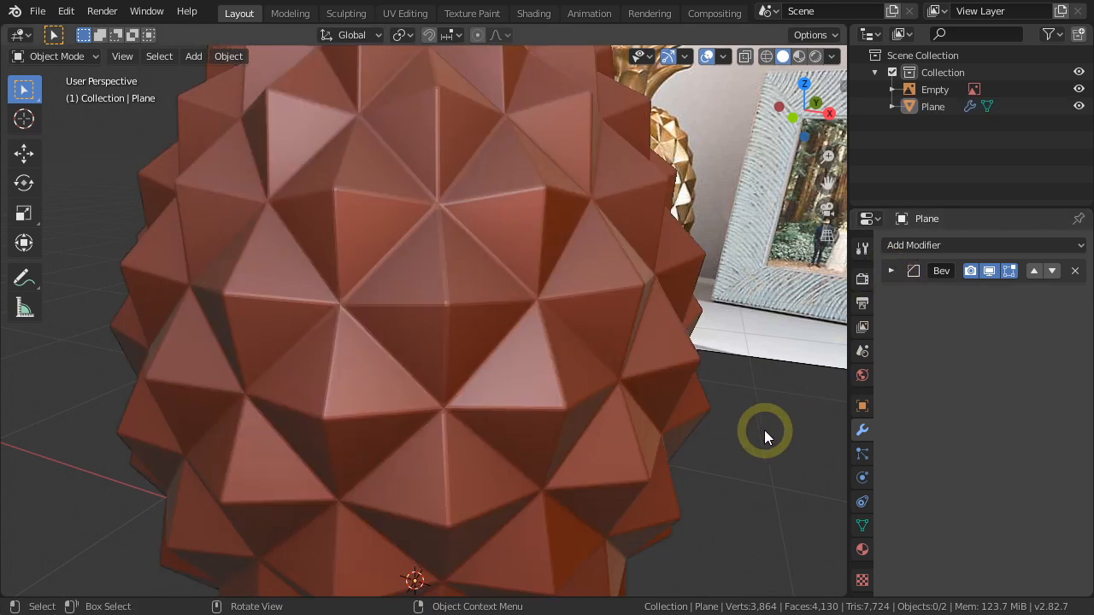
{"action": "scroll", "coordinate": [764, 431], "scroll_direction": "down", "scroll_amount": 4}
{"action": "middle_click_drag", "start_coordinate": [765, 432], "coordinate": [595, 386]}
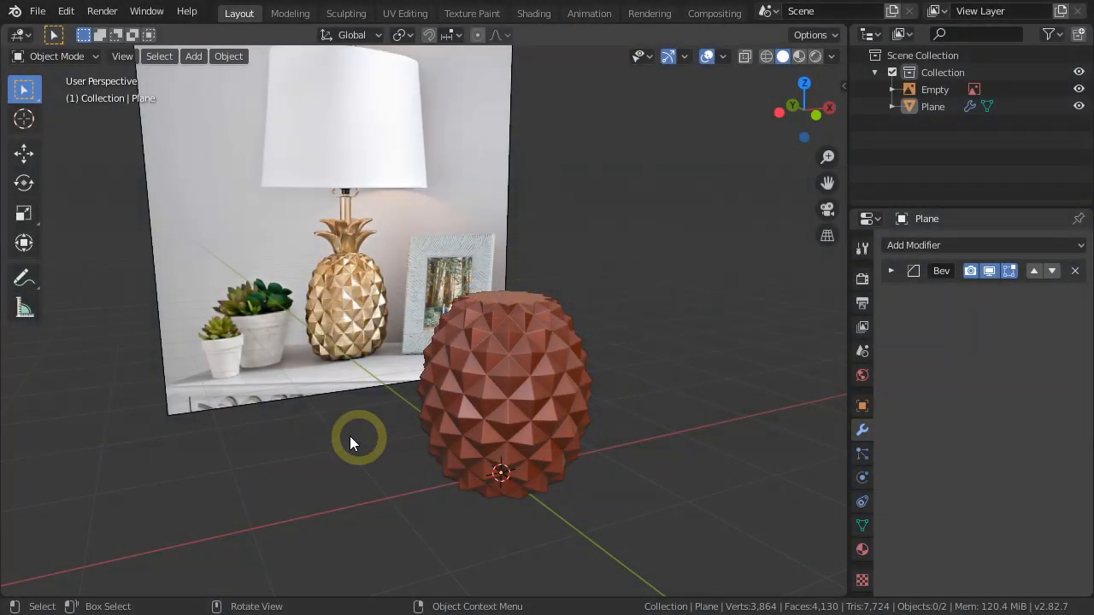
Duplicate the lamp reference image and rotate the copy 90° about the global Z axis.
{"action": "left_click", "coordinate": [275, 399]}
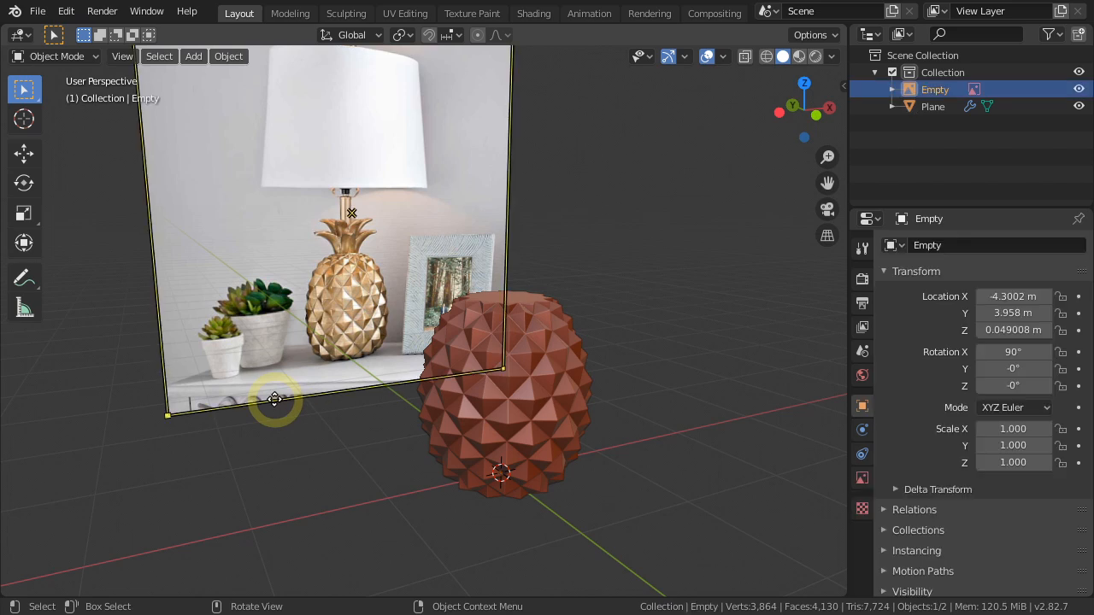
{"action": "scroll", "coordinate": [274, 399], "scroll_direction": "down", "scroll_amount": 3}
{"action": "middle_click_drag", "start_coordinate": [275, 400], "coordinate": [361, 398], "text": "shift"}
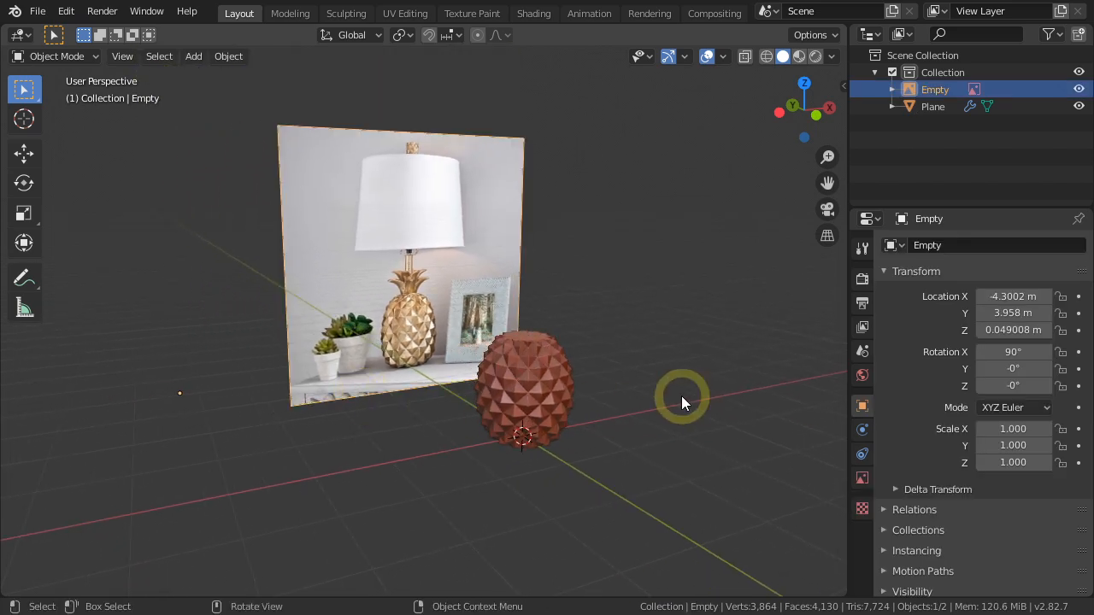
{"action": "key", "text": "shift+d"}
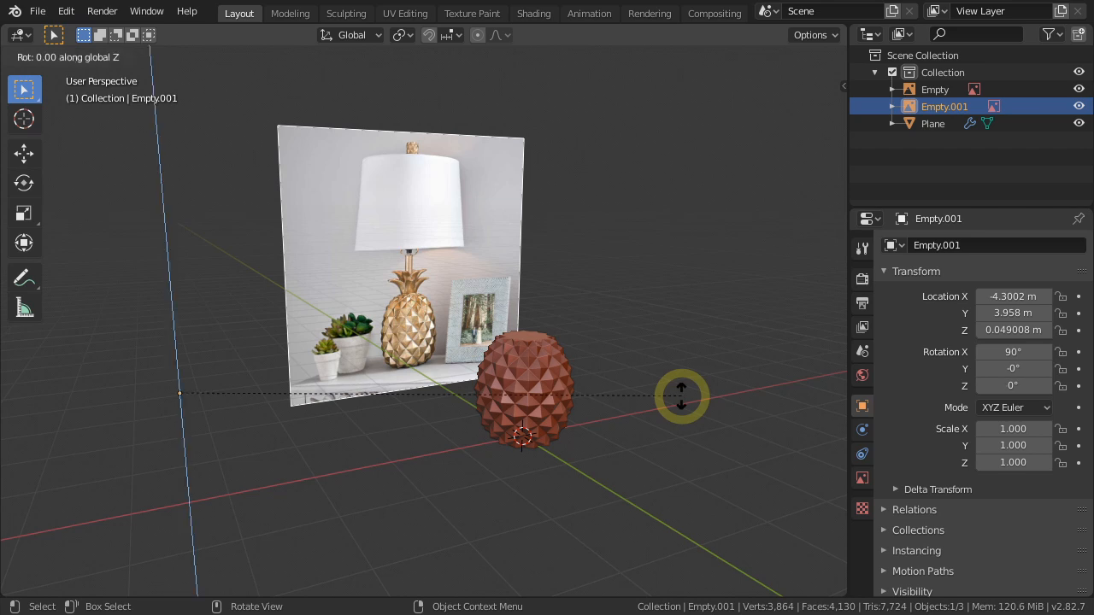
{"action": "type", "text": "90"}
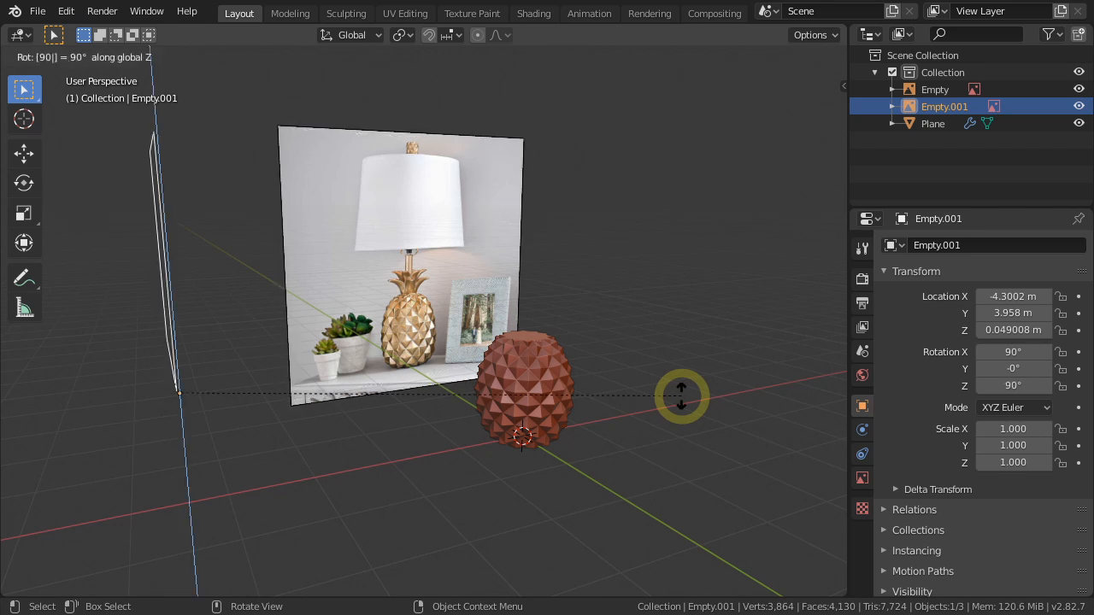
{"action": "key", "text": "Return"}
In the right orthographic view, move the duplicated reference image along Y until its lamp lines up behind the modeled pineapple.
{"action": "middle_click_drag", "start_coordinate": [681, 395], "coordinate": [602, 418]}
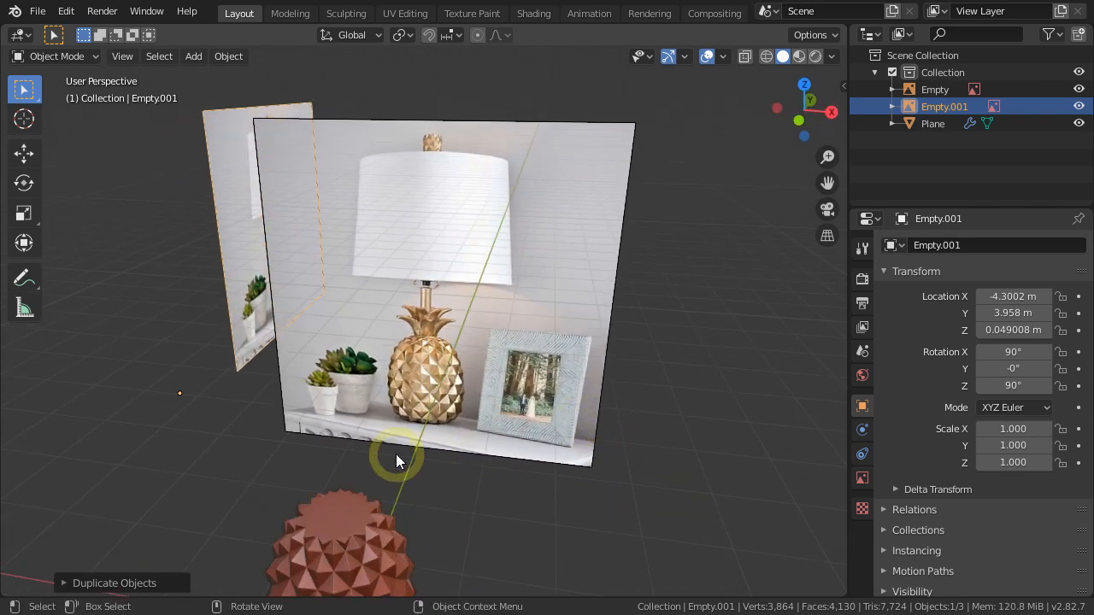
{"action": "scroll", "coordinate": [396, 453], "scroll_direction": "down", "scroll_amount": 3}
{"action": "key", "text": "KP_3"}
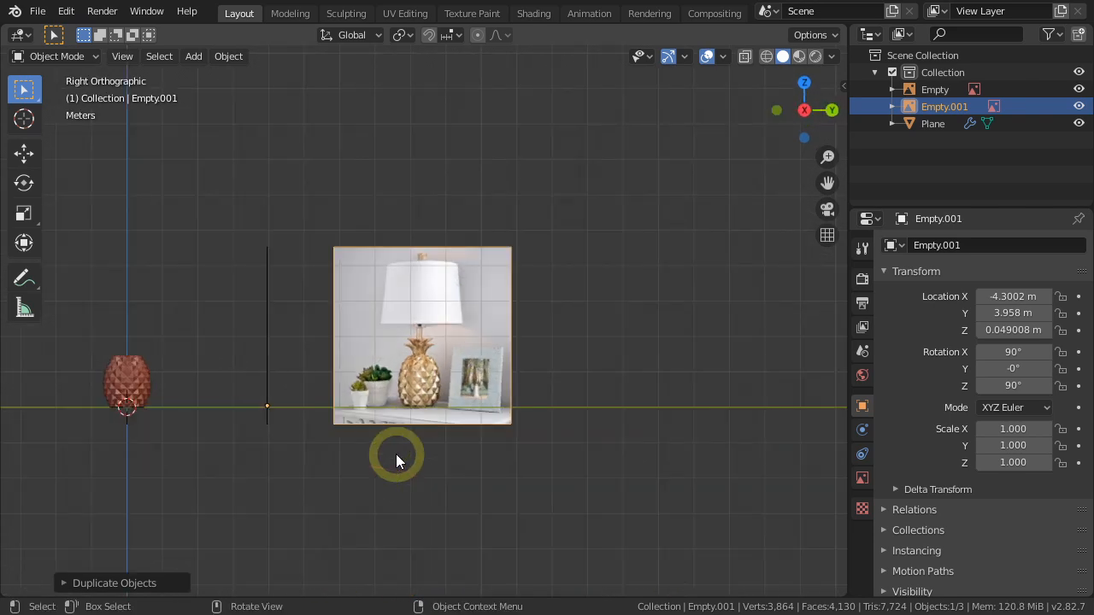
{"action": "middle_click_drag", "start_coordinate": [394, 460], "coordinate": [553, 458], "text": "shift"}
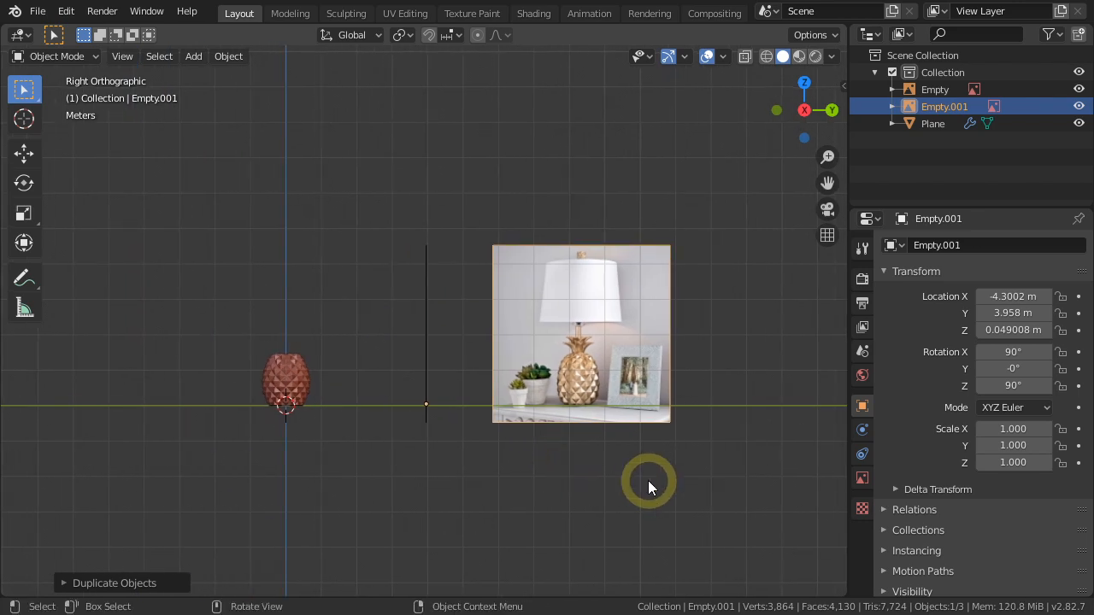
{"action": "key", "text": "g"}
{"action": "key", "text": "y"}
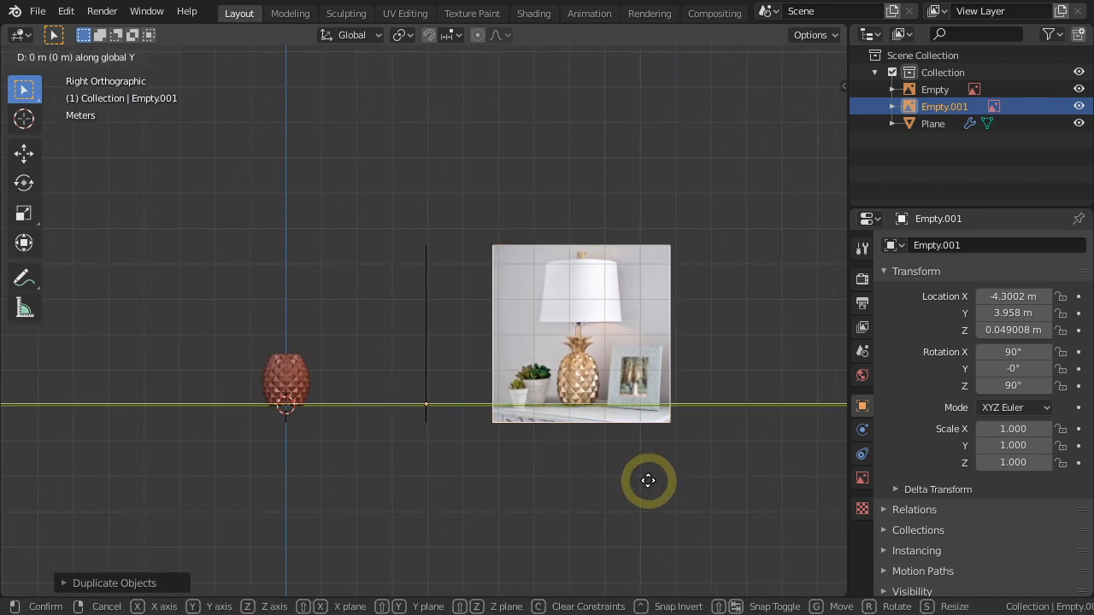
{"action": "left_click", "coordinate": [356, 466]}
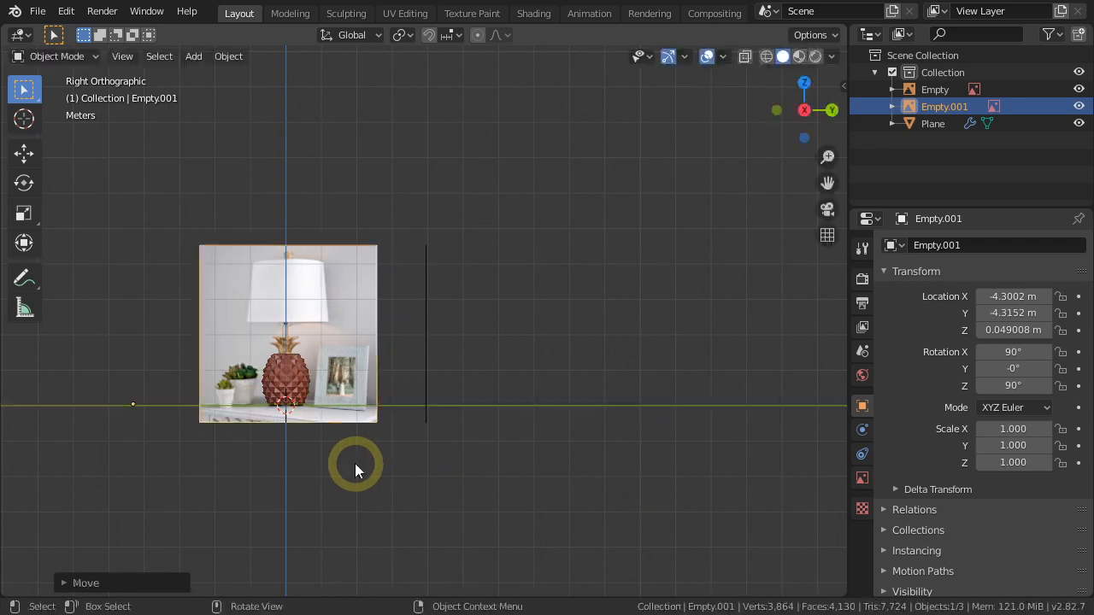
Nudge the duplicated reference image about 0.014 m along Y to center the lamp's neck on the vertical axis.
{"action": "scroll", "coordinate": [279, 379], "scroll_direction": "up", "scroll_amount": 10}
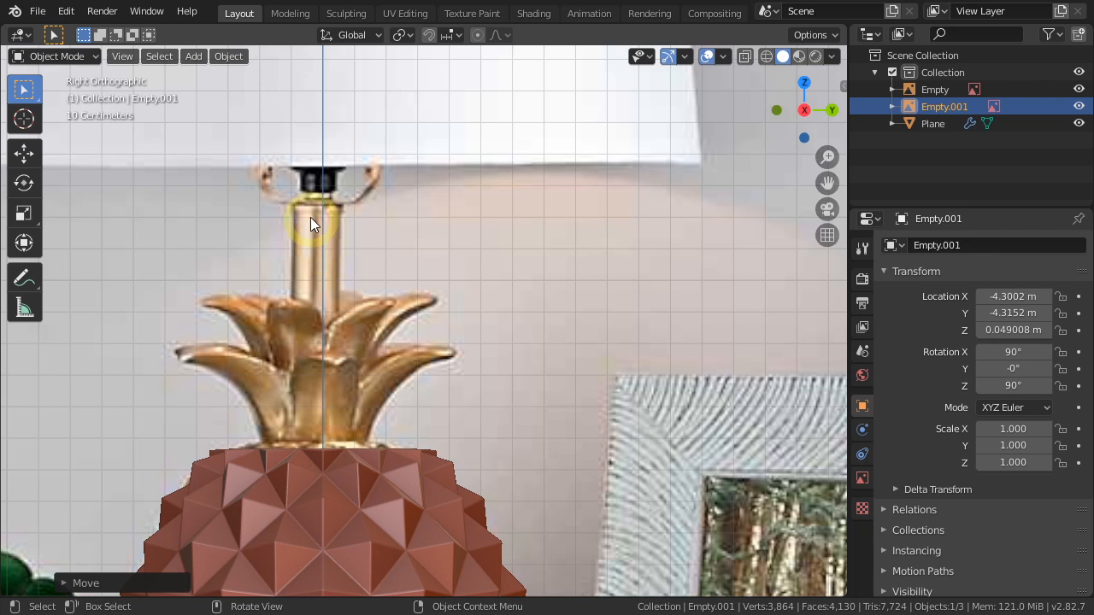
{"action": "key", "text": "g"}
{"action": "key", "text": "y"}
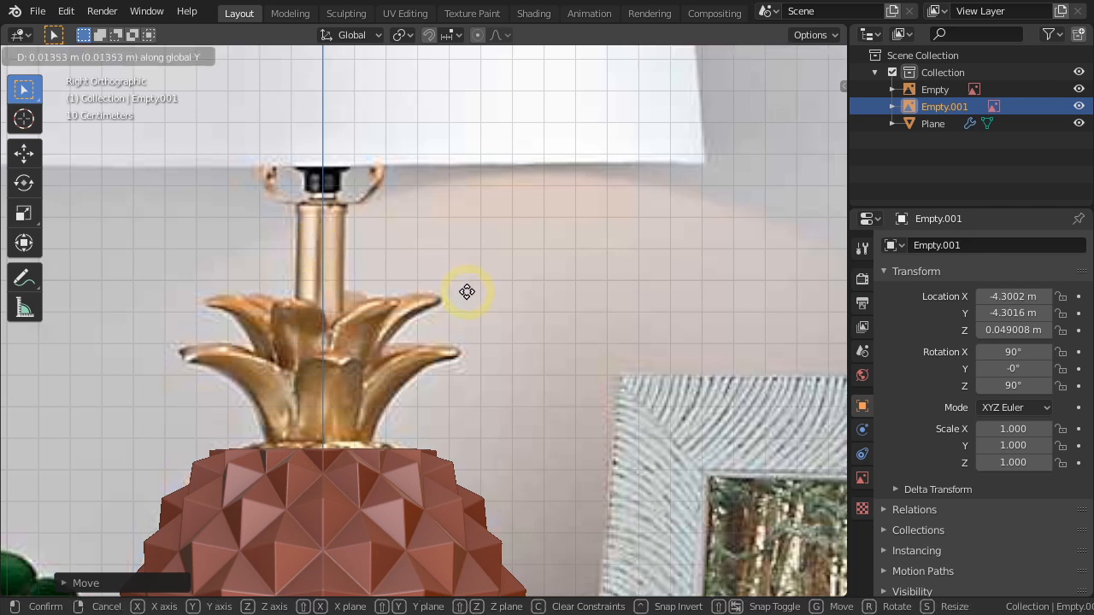
{"action": "left_click", "coordinate": [467, 291]}
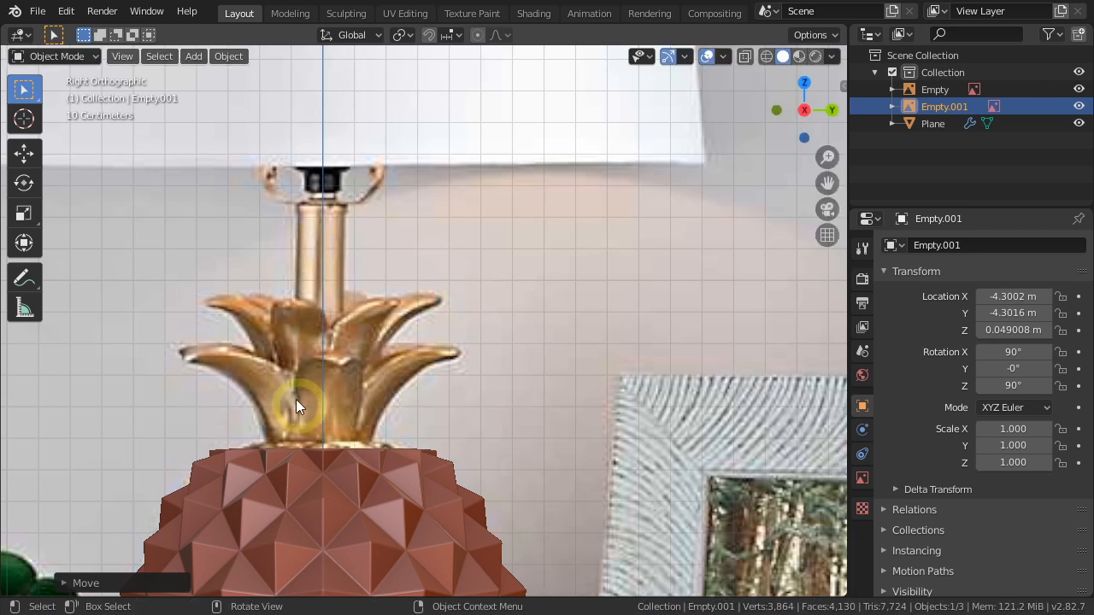
Add a cube, switch the display to wireframe and raise the cube along Z to the top of the pineapple.
{"action": "scroll", "coordinate": [280, 398], "scroll_direction": "down", "scroll_amount": 4}
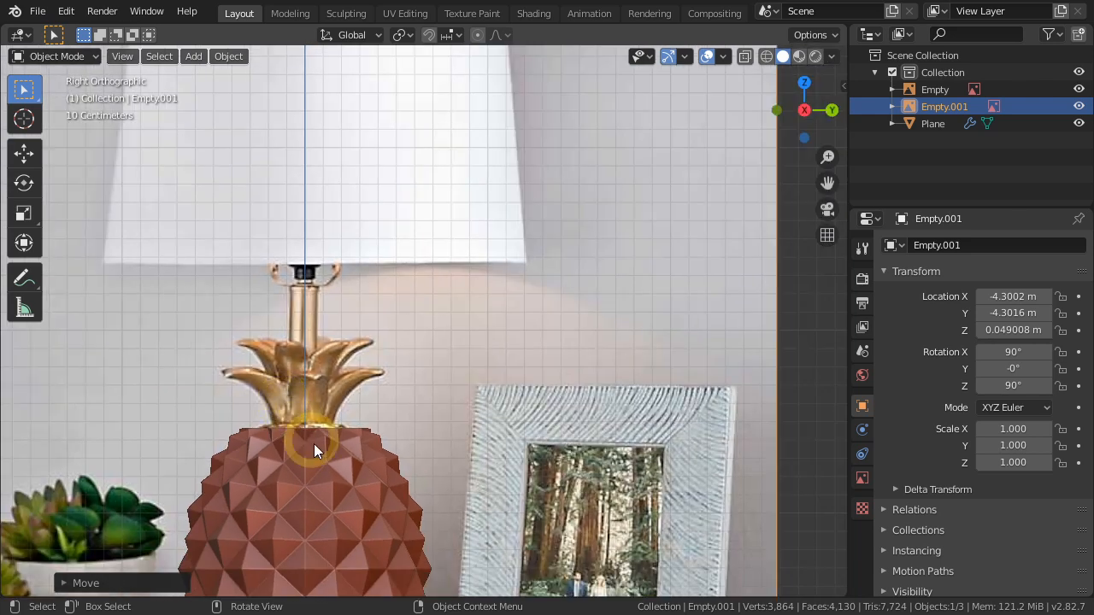
{"action": "key", "text": "shift+a"}
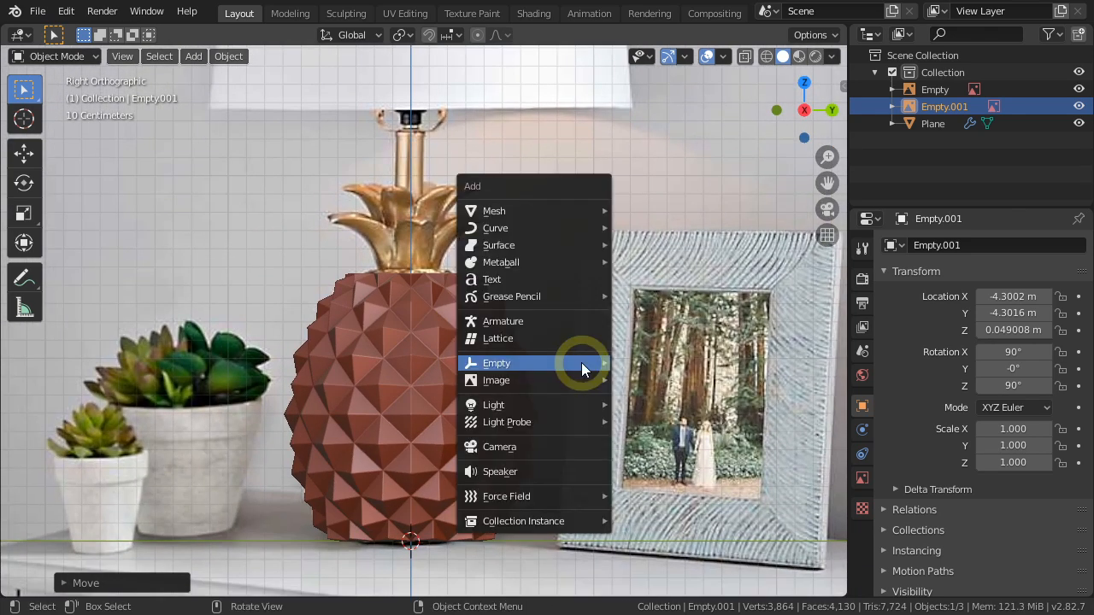
{"action": "mouse_move", "coordinate": [583, 215]}
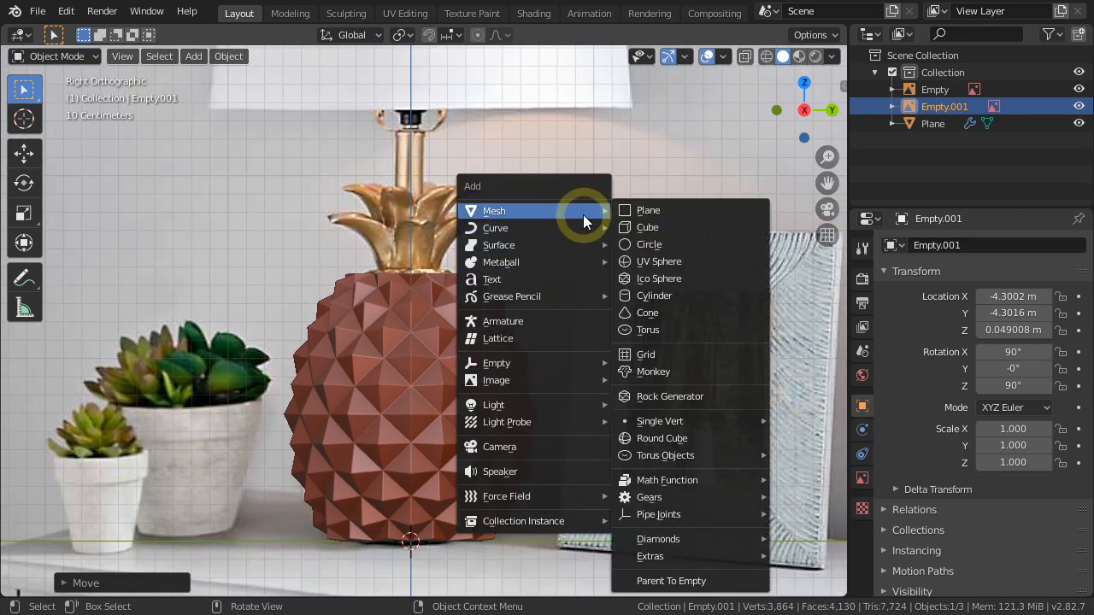
{"action": "left_click", "coordinate": [653, 228]}
{"action": "key", "text": "shift+z"}
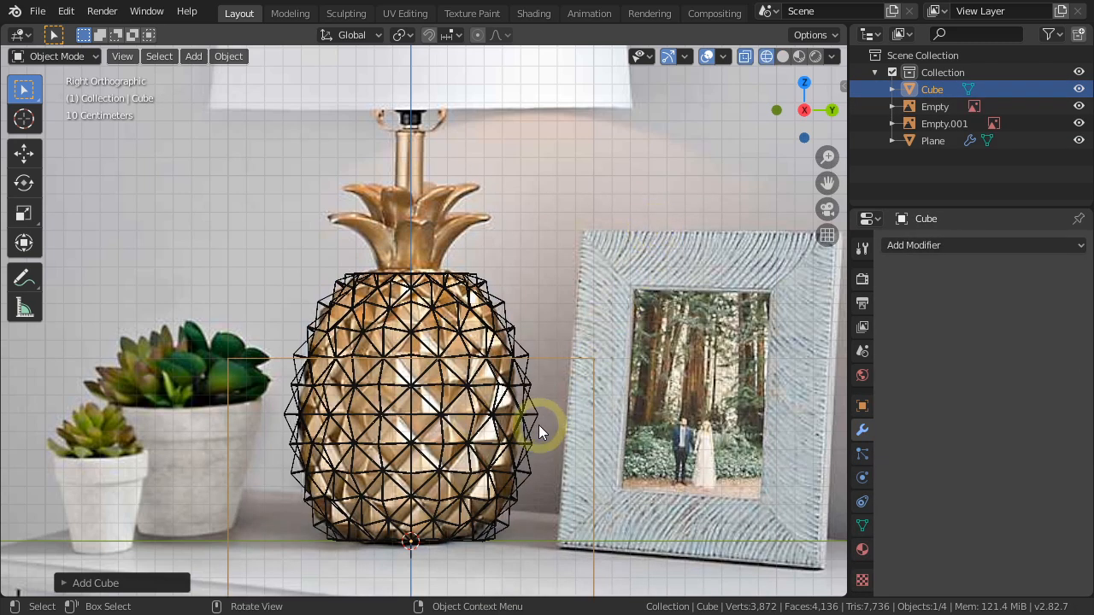
{"action": "key", "text": "g"}
{"action": "key", "text": "z"}
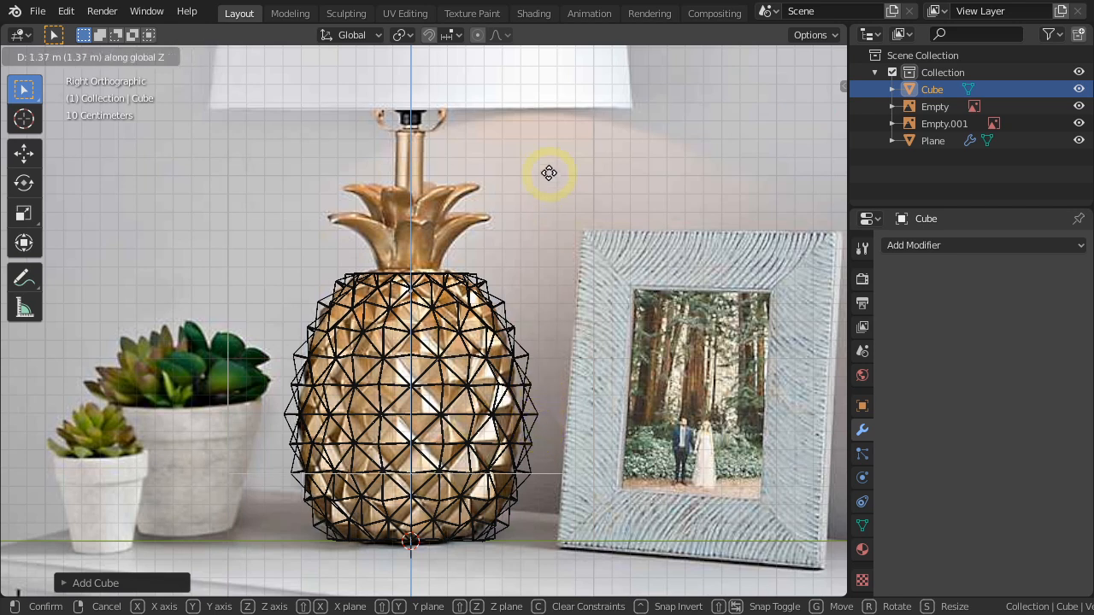
{"action": "left_click", "coordinate": [551, 155]}
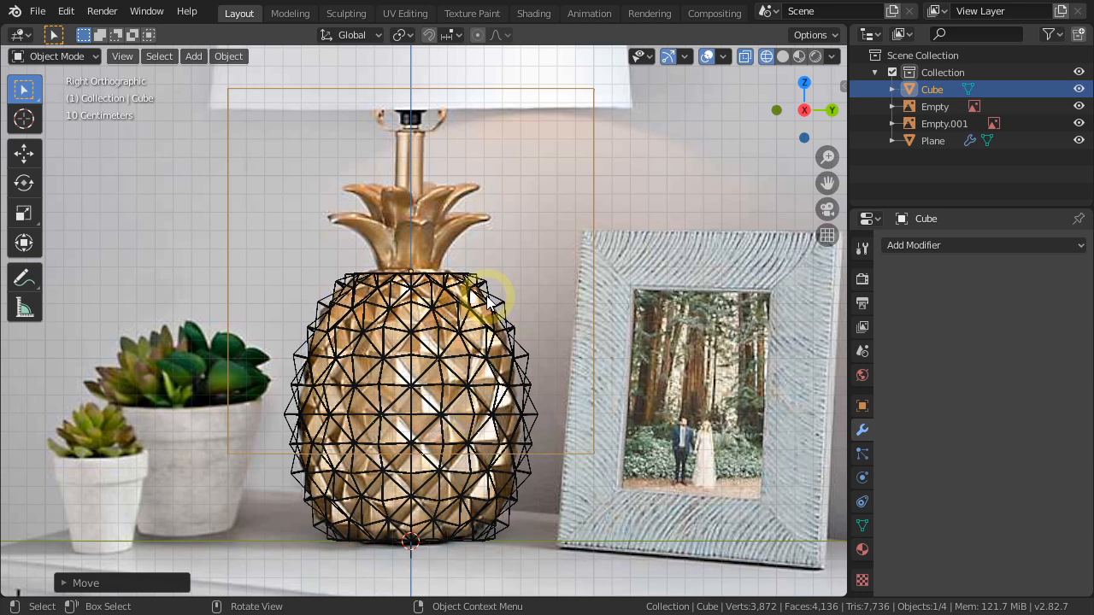
In Edit Mode, scale the cube down to roughly the width of a crown leaf and return to solid shading.
{"action": "key", "text": "Tab"}
{"action": "key", "text": "s"}
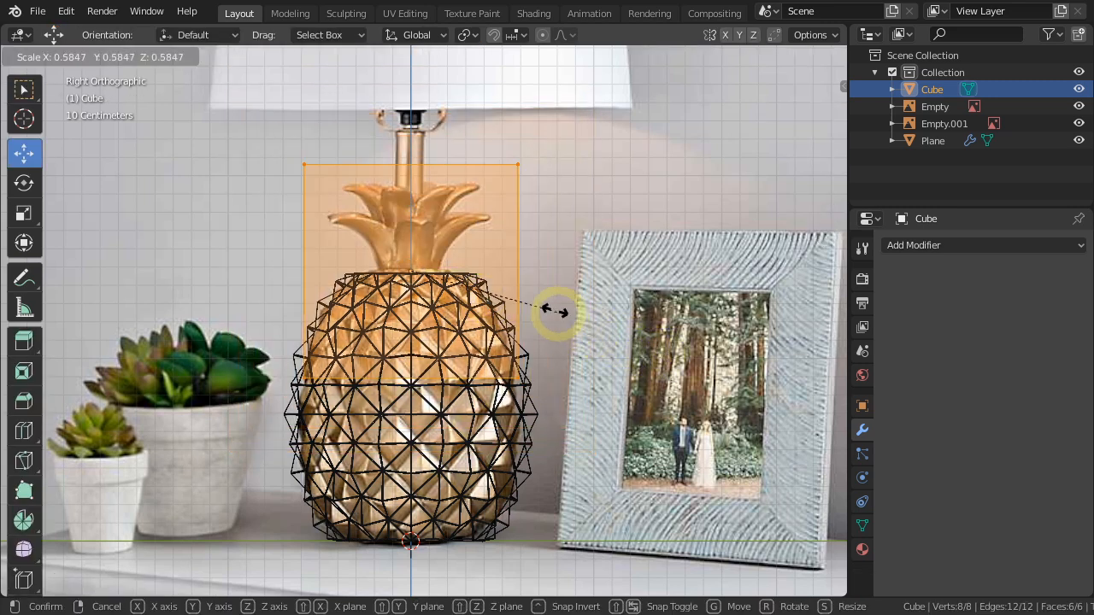
{"action": "left_click", "coordinate": [470, 272]}
{"action": "scroll", "coordinate": [470, 272], "scroll_direction": "up", "scroll_amount": 4}
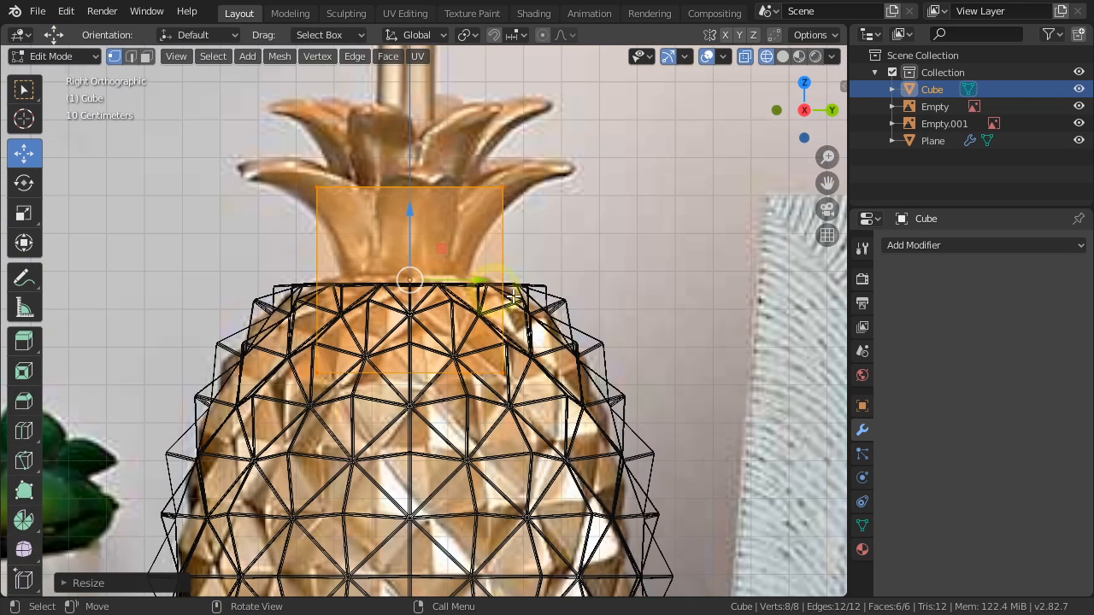
{"action": "key", "text": "s"}
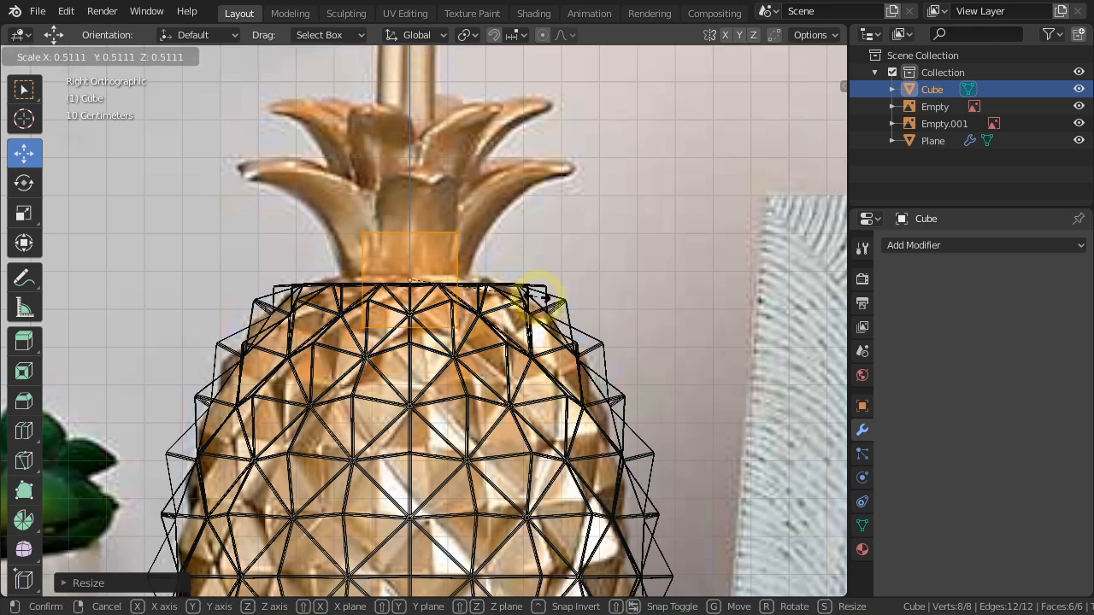
{"action": "left_click", "coordinate": [535, 295]}
{"action": "key", "text": "shift+z"}
Hide the pineapple body and flatten the cube along Y into a thin upright block.
{"action": "mouse_move", "coordinate": [414, 350]}
{"action": "middle_mouse_down"}
{"action": "mouse_move", "coordinate": [447, 384]}
{"action": "mouse_move", "coordinate": [513, 410]}
{"action": "middle_mouse_up"}
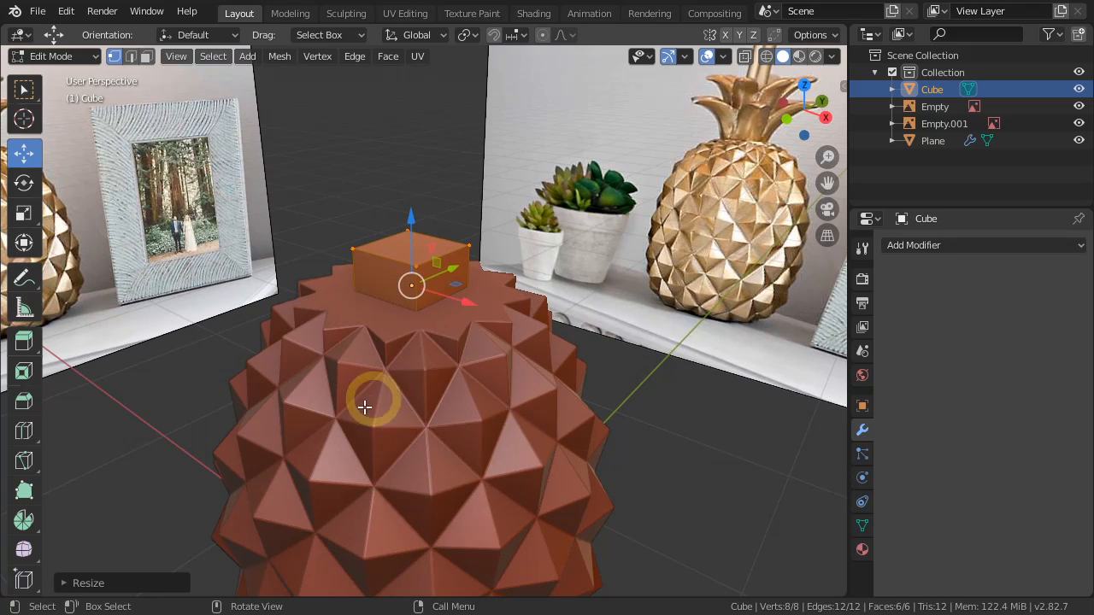
{"action": "left_click", "coordinate": [1079, 141]}
{"action": "middle_click_drag", "start_coordinate": [482, 354], "coordinate": [517, 419]}
{"action": "middle_click_drag", "start_coordinate": [513, 371], "coordinate": [598, 425], "text": "shift"}
{"action": "scroll", "coordinate": [537, 388], "scroll_direction": "up", "scroll_amount": 3}
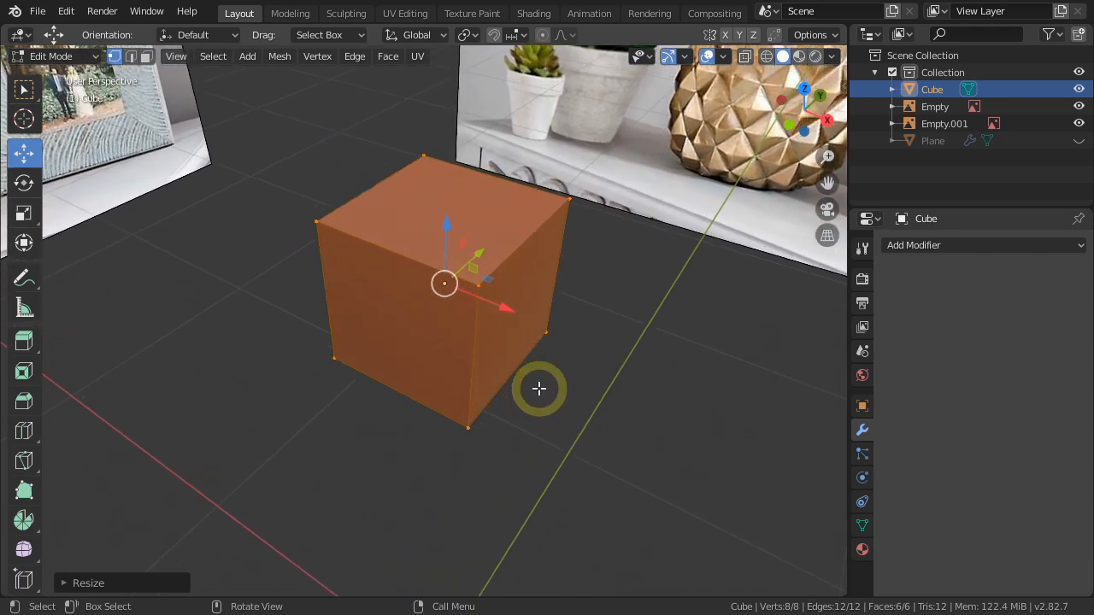
{"action": "key", "text": "s"}
{"action": "key", "text": "y"}
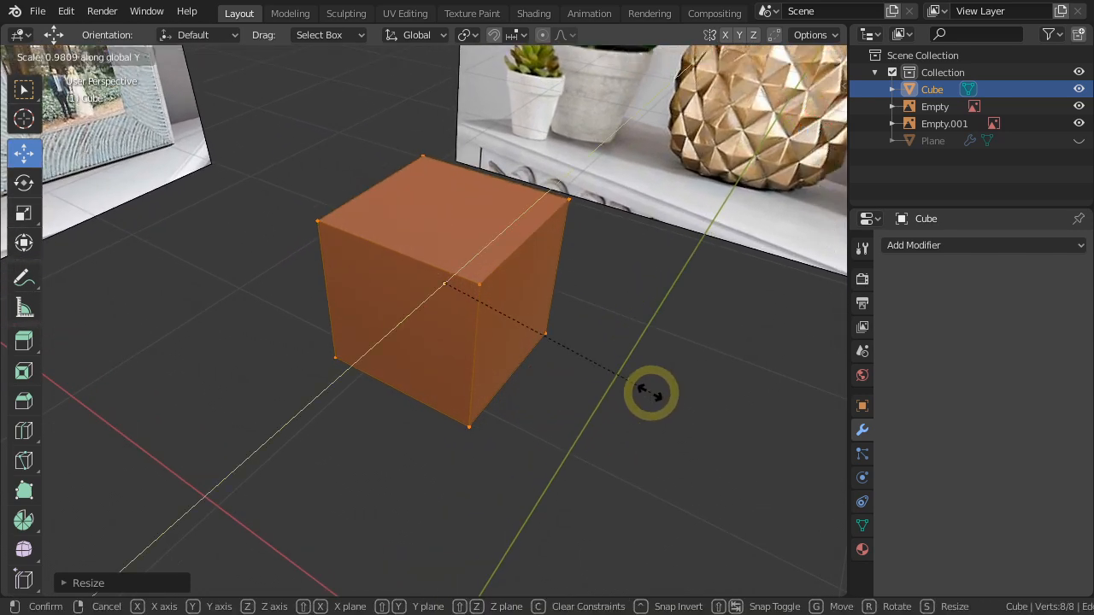
{"action": "left_click", "coordinate": [498, 357]}
{"action": "key", "text": "Tab"}
Add three evenly spaced vertical loop cuts across the width of the thin block.
{"action": "middle_click_drag", "start_coordinate": [487, 353], "coordinate": [538, 398]}
{"action": "key", "text": "ctrl+r"}
{"action": "scroll", "coordinate": [434, 257], "scroll_direction": "up", "scroll_amount": 1}
{"action": "left_click", "coordinate": [434, 256]}
{"action": "right_click", "coordinate": [434, 257]}
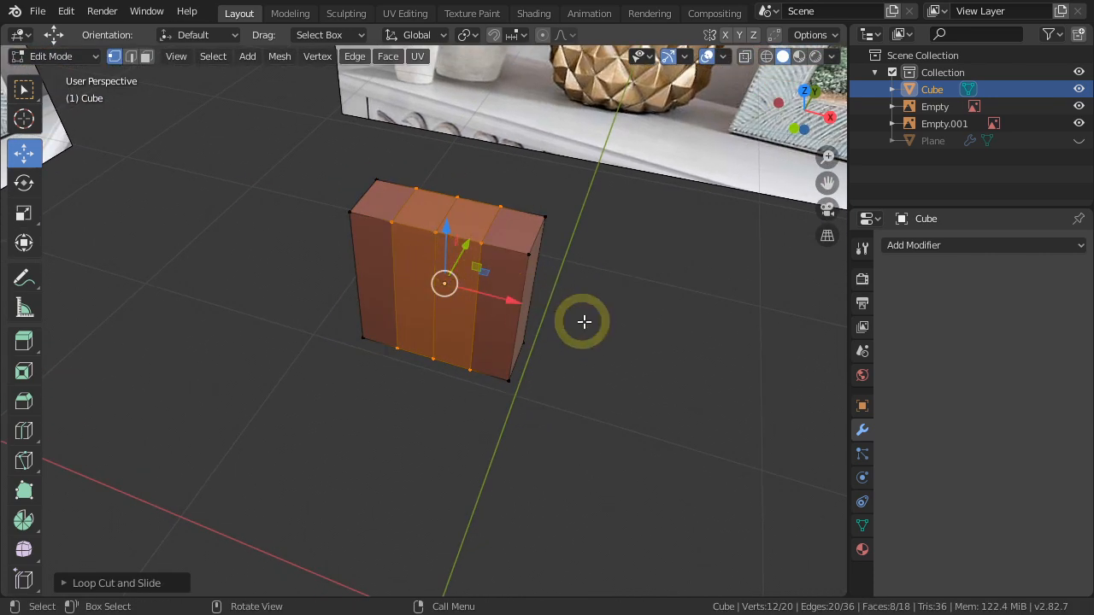
Spread the three loop cuts apart along X and scale them to about 1.67 along Y to round the block's profile.
{"action": "key", "text": "s"}
{"action": "key", "text": "x"}
{"action": "left_click", "coordinate": [605, 340]}
{"action": "middle_click_drag", "start_coordinate": [605, 339], "coordinate": [569, 364]}
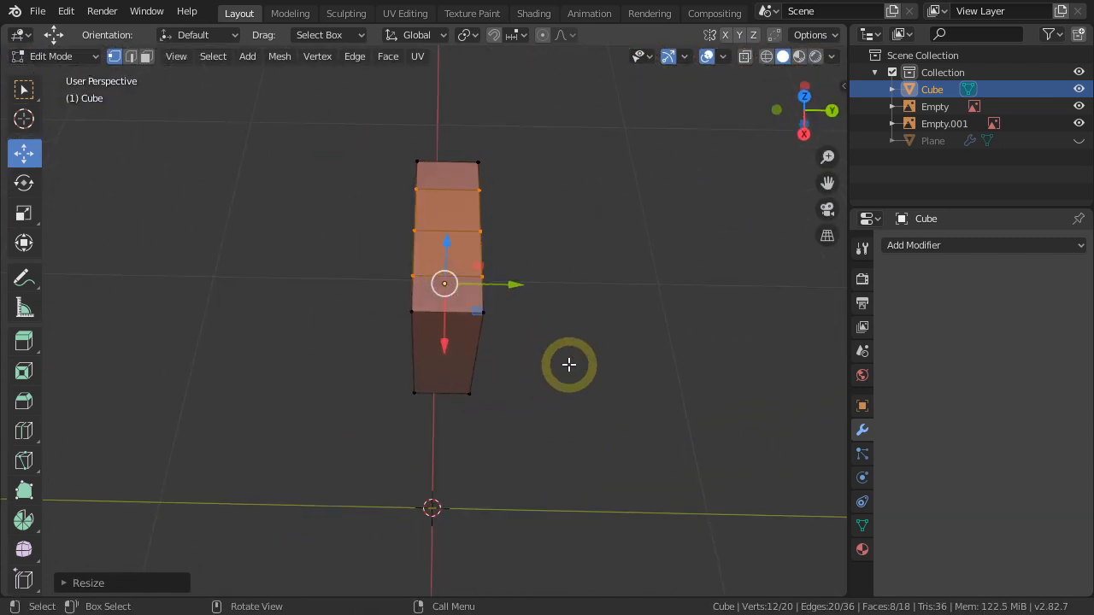
{"action": "key", "text": "s"}
{"action": "key", "text": "y"}
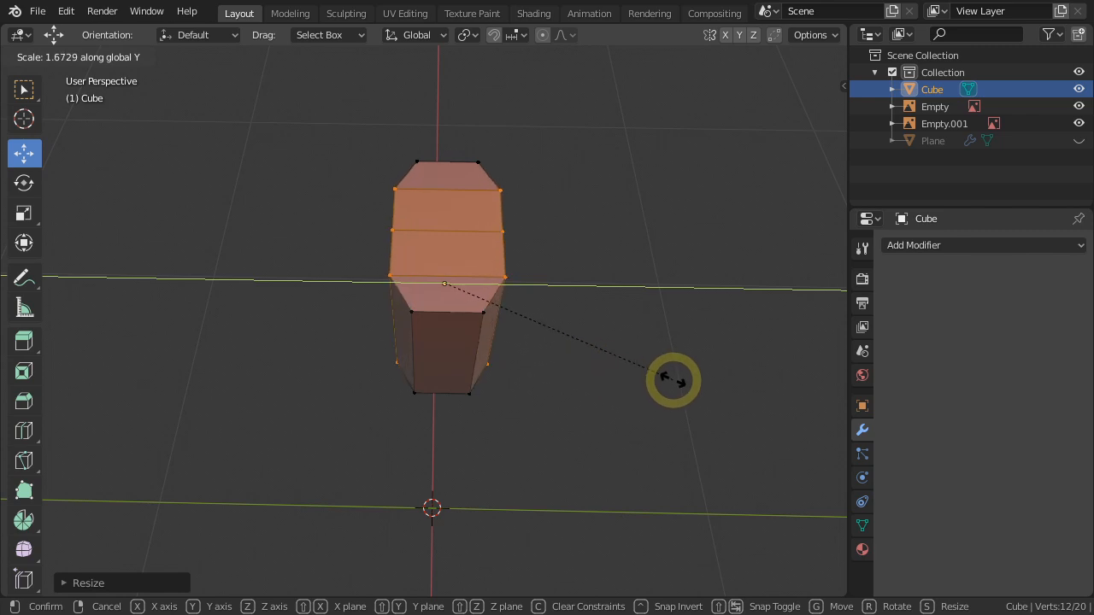
{"action": "left_click", "coordinate": [673, 381]}
Select the whole leaf block and make it thinner by scaling it down along Y.
{"action": "middle_click_drag", "start_coordinate": [666, 379], "coordinate": [576, 385]}
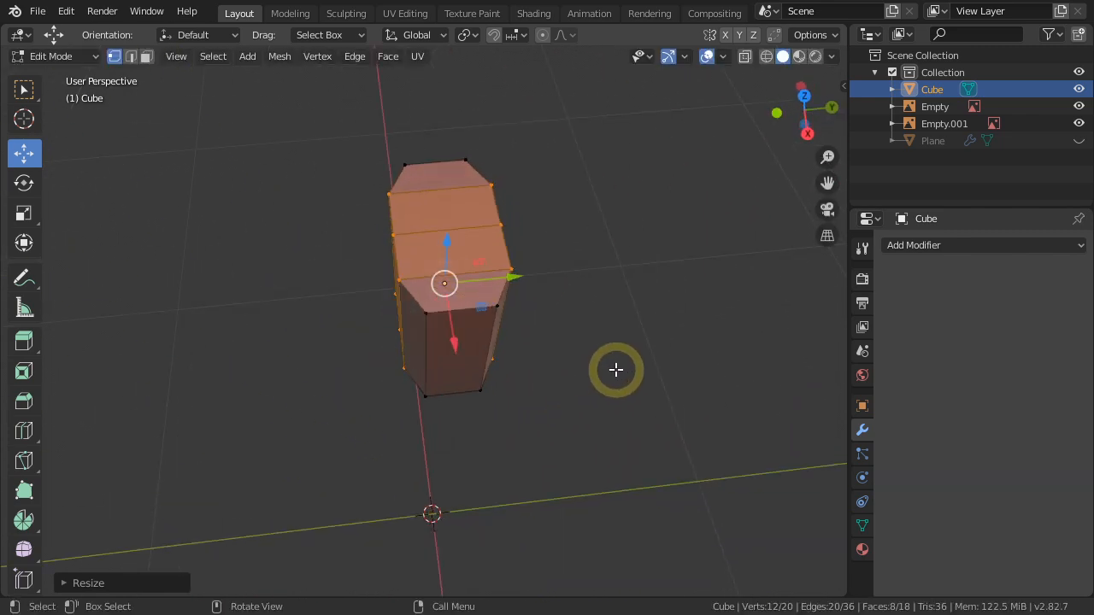
{"action": "key", "text": "a"}
{"action": "key", "text": "s"}
{"action": "key", "text": "y"}
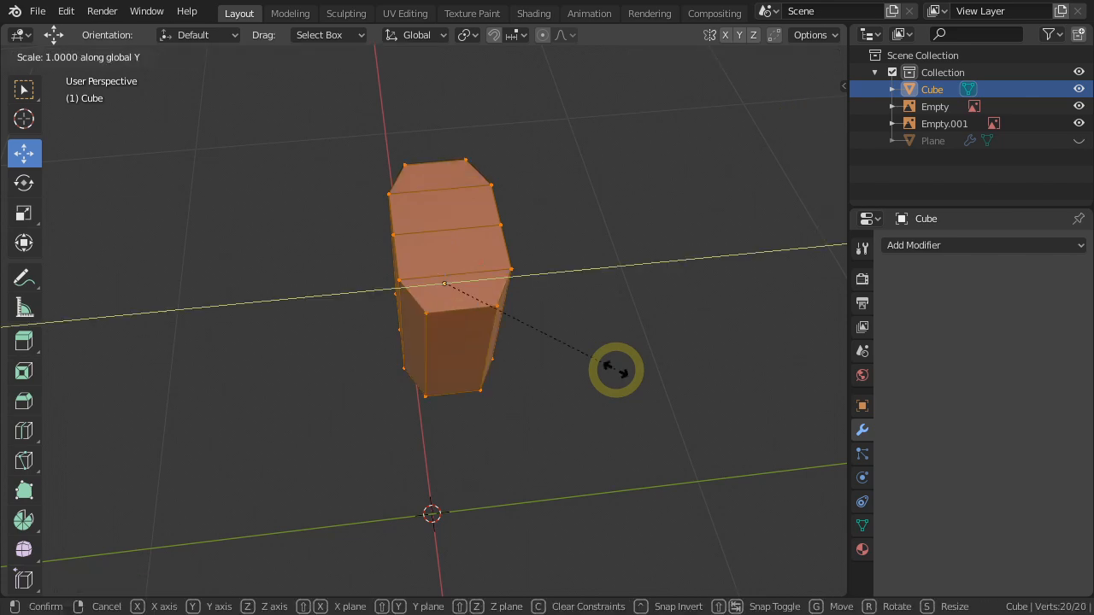
{"action": "left_click", "coordinate": [538, 355]}
In the right wireframe view, move the leaf block up along Z so its base sits on the pineapple's top edge.
{"action": "middle_click_drag", "start_coordinate": [535, 354], "coordinate": [561, 330]}
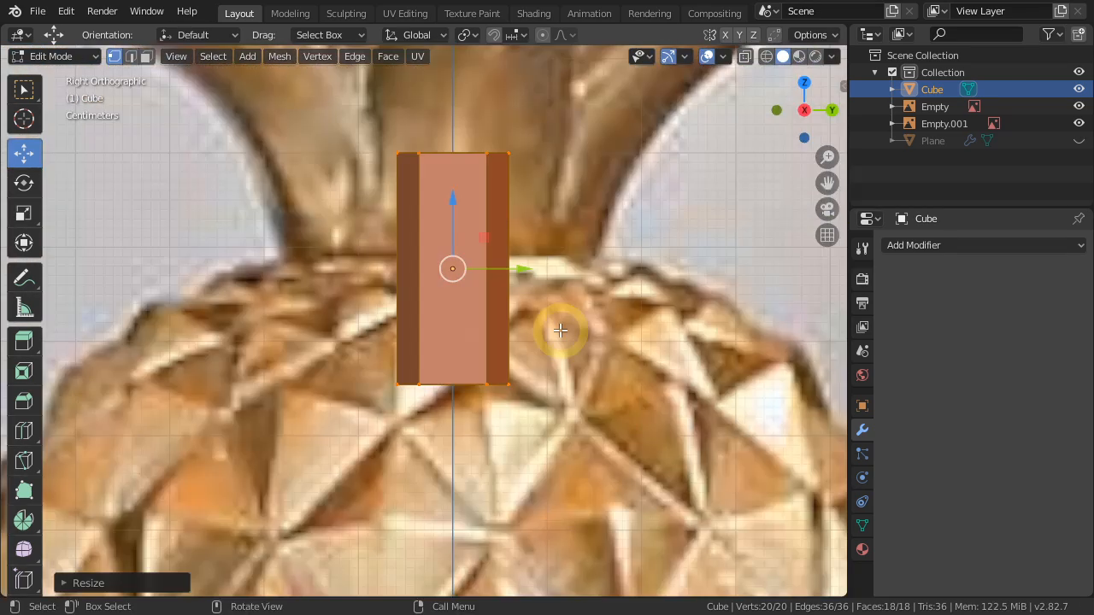
{"action": "key", "text": "shift+z"}
{"action": "scroll", "coordinate": [560, 330], "scroll_direction": "down", "scroll_amount": 1}
{"action": "middle_click_drag", "start_coordinate": [577, 263], "coordinate": [576, 414], "text": "shift"}
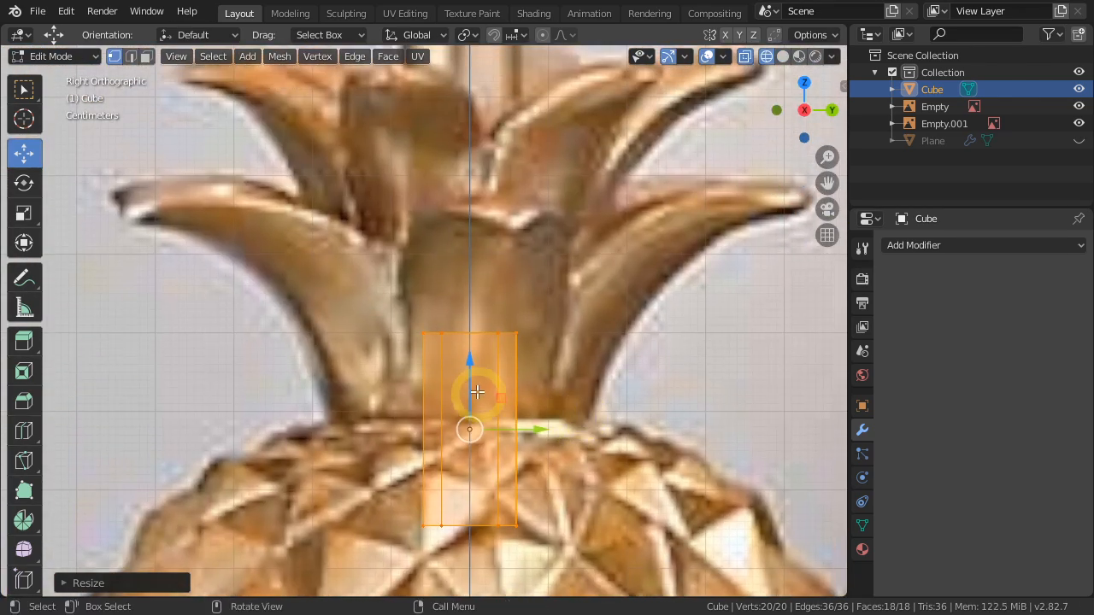
{"action": "left_click_drag", "start_coordinate": [472, 367], "coordinate": [471, 272]}
Box-select the block's top vertices and raise them along Z past the crown to the lamp's neck.
{"action": "middle_click_drag", "start_coordinate": [600, 253], "coordinate": [591, 320], "text": "shift"}
{"action": "left_click", "coordinate": [590, 320]}
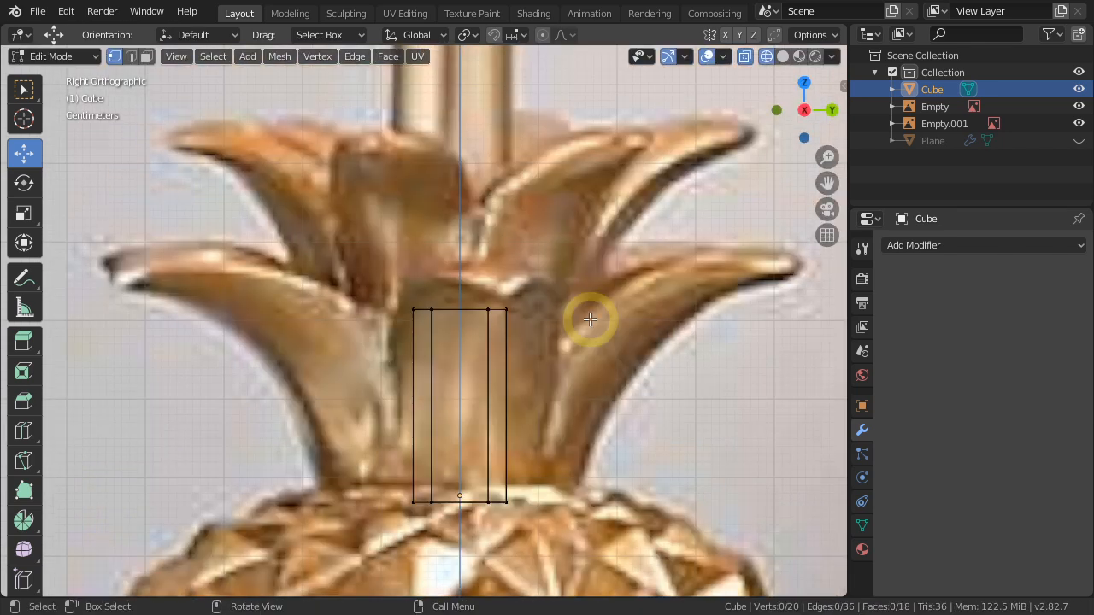
{"action": "left_click_drag", "start_coordinate": [596, 264], "coordinate": [374, 331]}
{"action": "scroll", "coordinate": [374, 330], "scroll_direction": "down", "scroll_amount": 3}
{"action": "left_click_drag", "start_coordinate": [422, 252], "coordinate": [418, 100]}
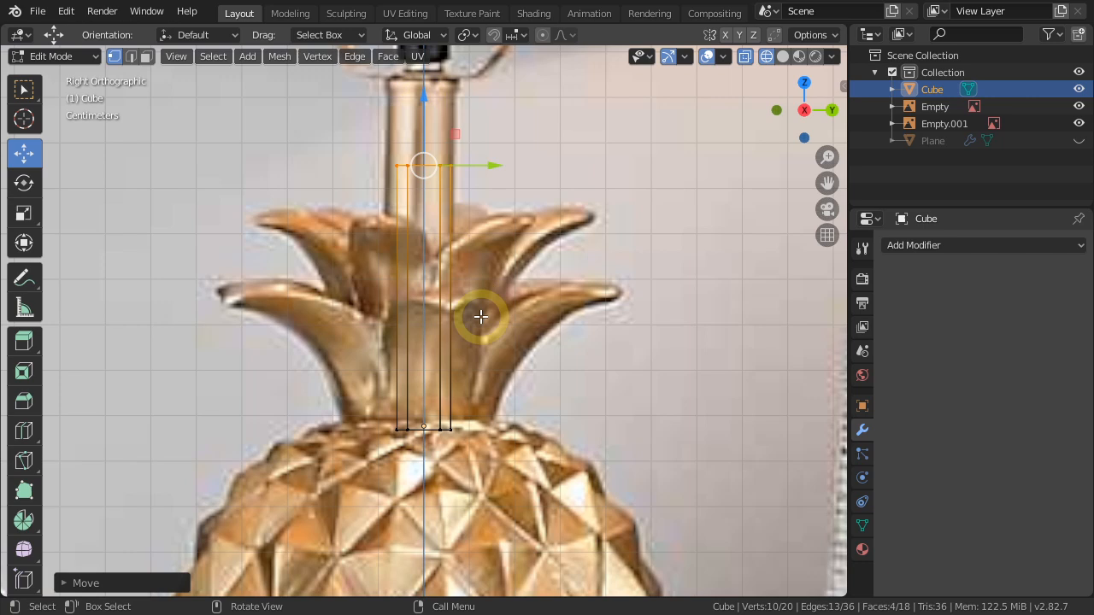
Add two horizontal loop cuts to the tall leaf block and scale them outward so its middle bulges slightly.
{"action": "key", "text": "ctrl+r"}
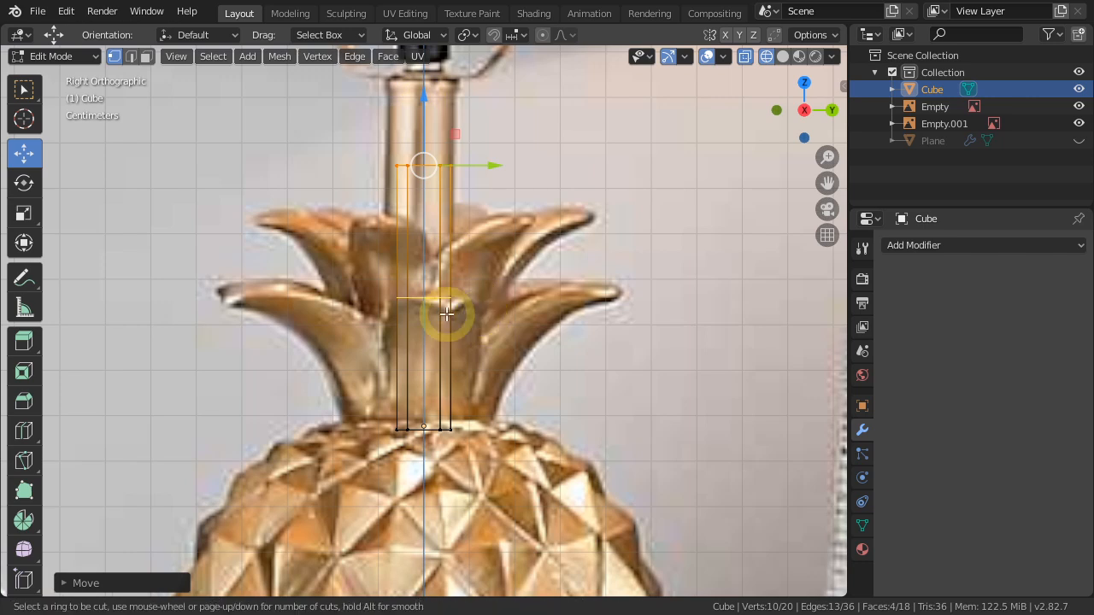
{"action": "scroll", "coordinate": [446, 315], "scroll_direction": "up", "scroll_amount": 1}
{"action": "left_click", "coordinate": [446, 315]}
{"action": "middle_click_drag", "start_coordinate": [435, 302], "coordinate": [486, 493]}
{"action": "scroll", "coordinate": [459, 359], "scroll_direction": "down", "scroll_amount": 4}
{"action": "scroll", "coordinate": [565, 382], "scroll_direction": "up", "scroll_amount": 3}
{"action": "key", "text": "s"}
{"action": "left_click", "coordinate": [561, 389]}
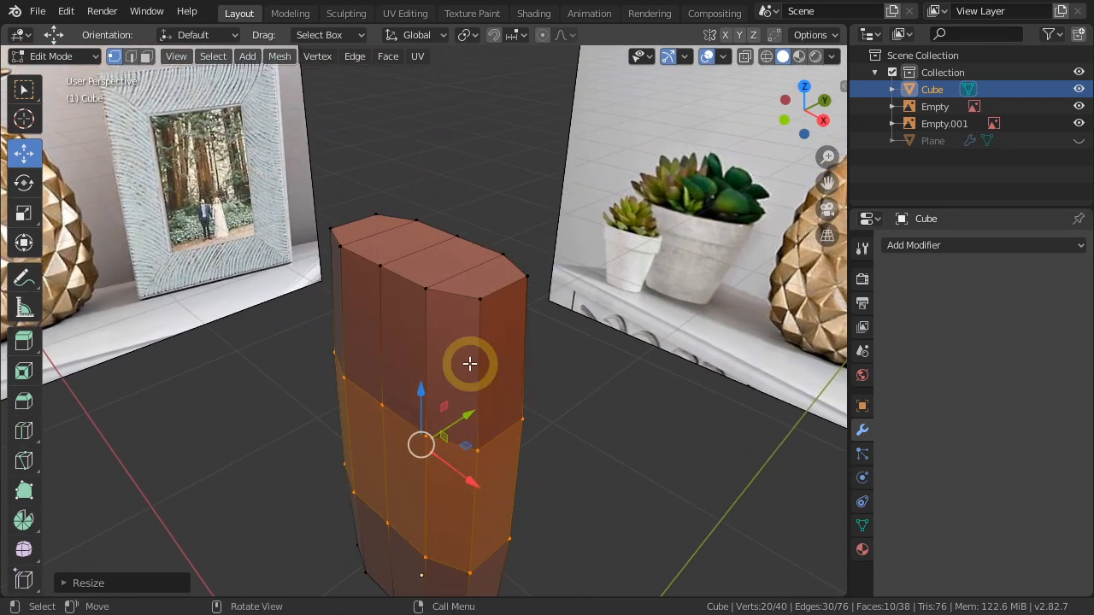
Select the four faces on top of the leaf block and scale them down to about 0.70.
{"action": "key", "text": "3"}
{"action": "left_click", "coordinate": [470, 282]}
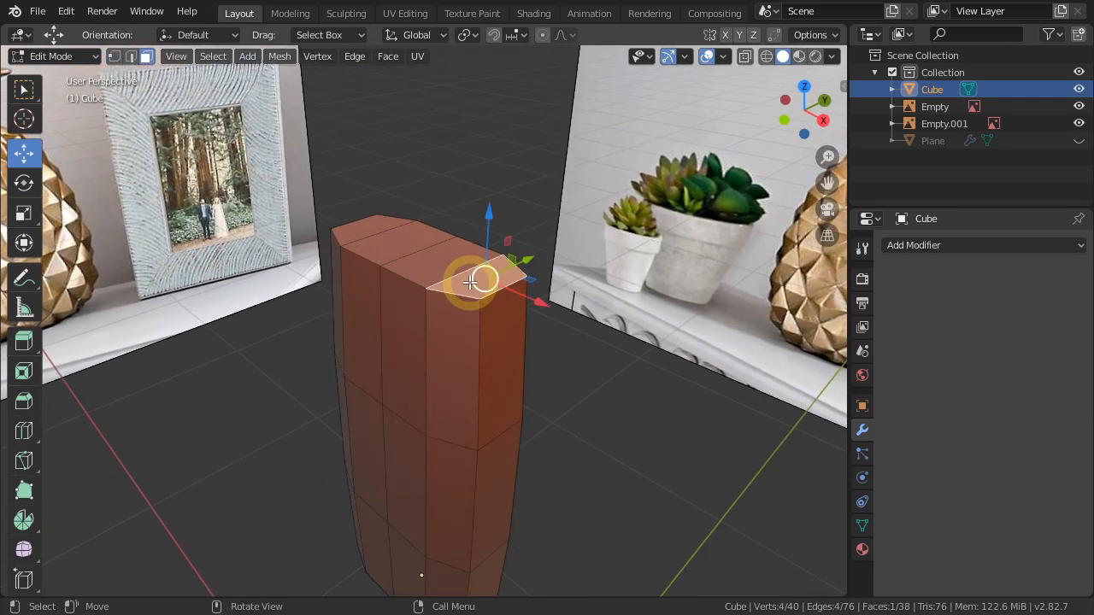
{"action": "left_click", "coordinate": [366, 232], "text": "ctrl"}
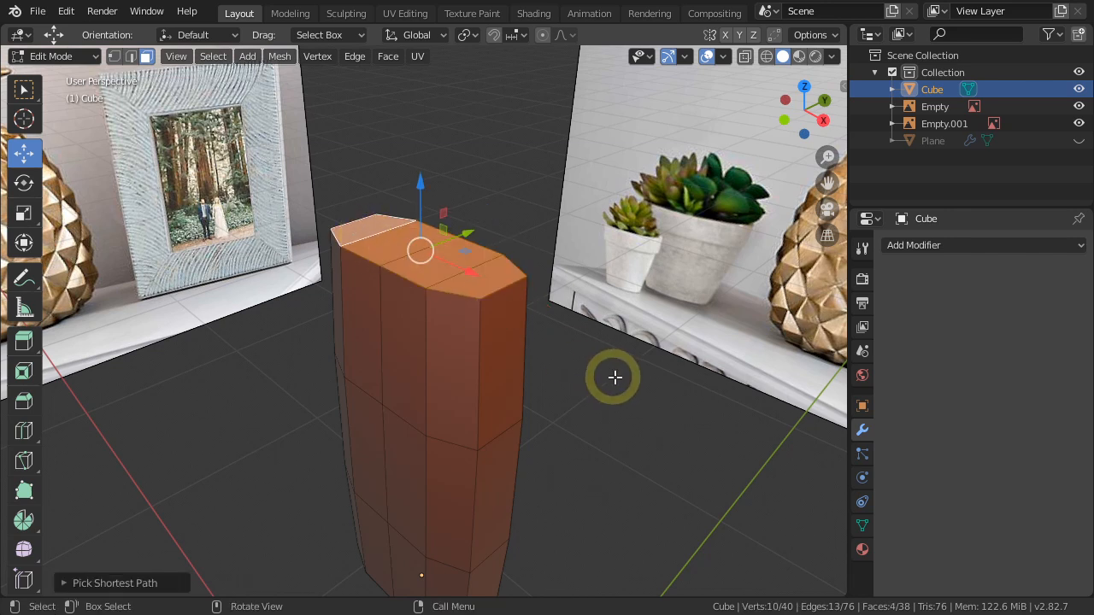
{"action": "key", "text": "s"}
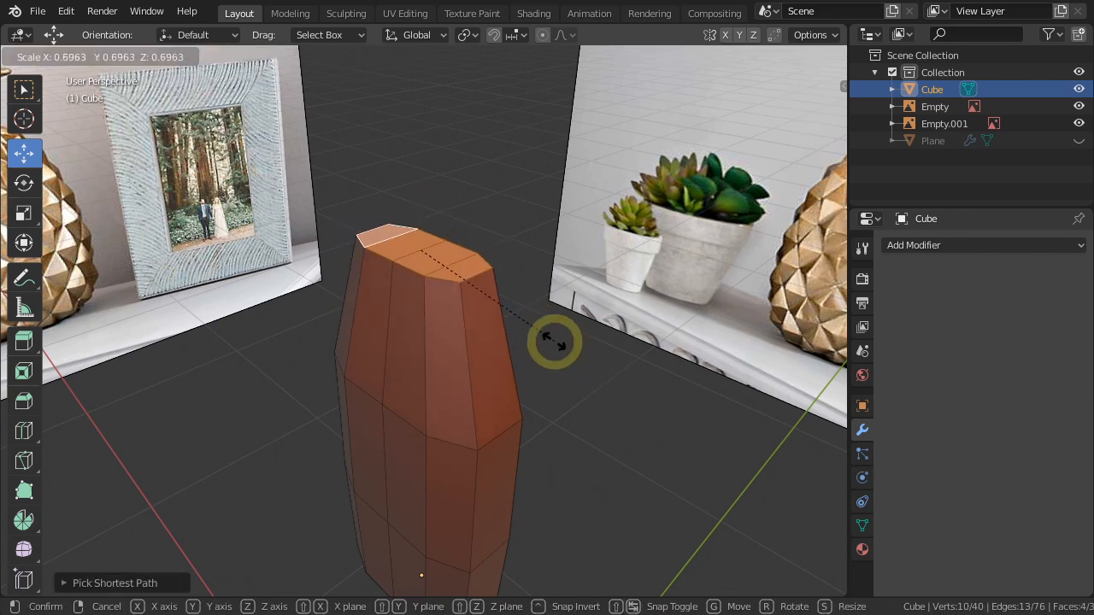
{"action": "left_click", "coordinate": [554, 342]}
Lower the two top cross edges nearest the block's +X end along Z, the outermost one further, to round that half of the tip.
{"action": "middle_click_drag", "start_coordinate": [472, 390], "coordinate": [530, 380]}
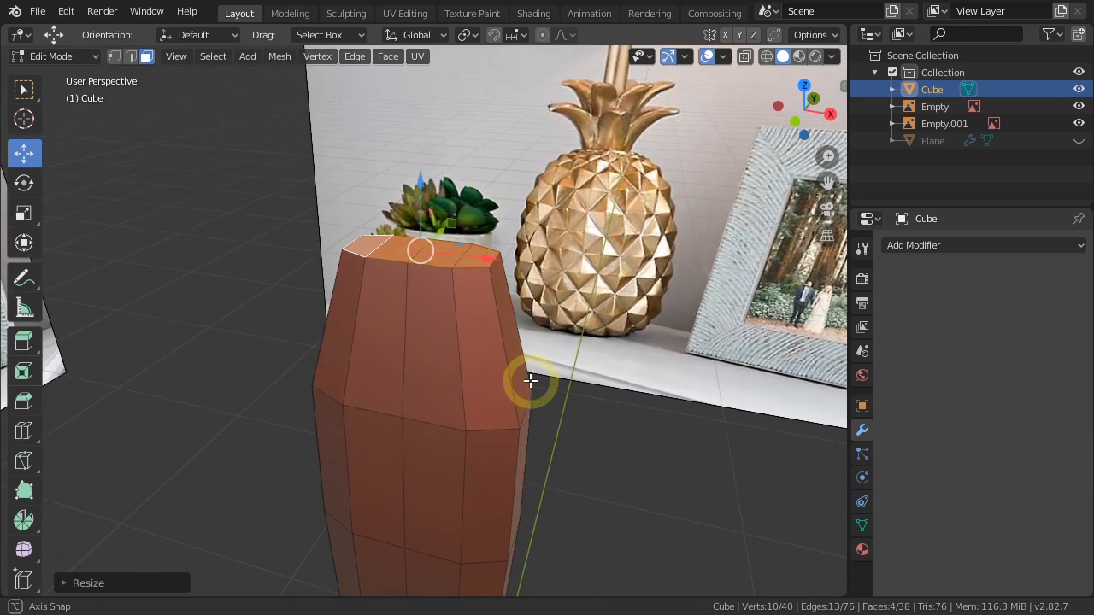
{"action": "key", "text": "2"}
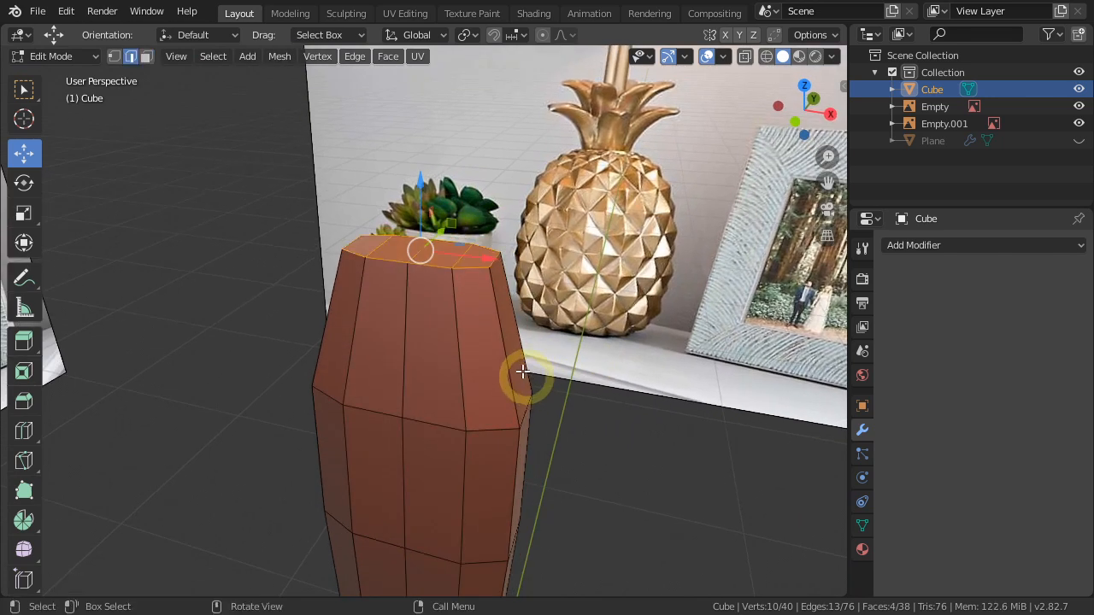
{"action": "left_click", "coordinate": [571, 401]}
{"action": "middle_click_drag", "start_coordinate": [461, 255], "coordinate": [519, 282]}
{"action": "left_click_drag", "start_coordinate": [499, 225], "coordinate": [501, 292]}
{"action": "middle_click_drag", "start_coordinate": [549, 335], "coordinate": [523, 297]}
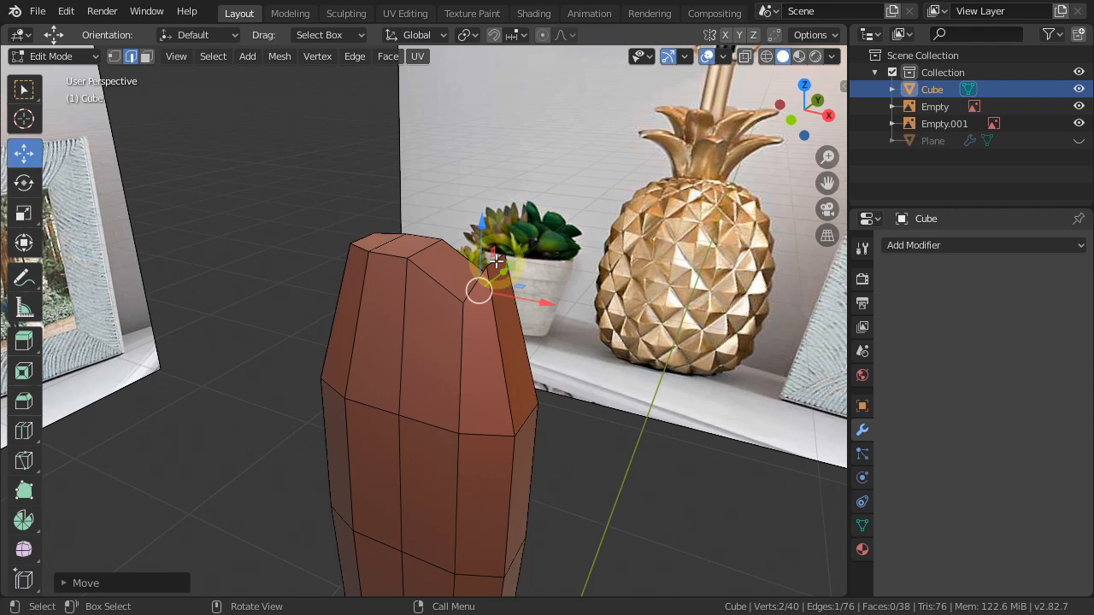
{"action": "middle_click_drag", "start_coordinate": [493, 261], "coordinate": [547, 327]}
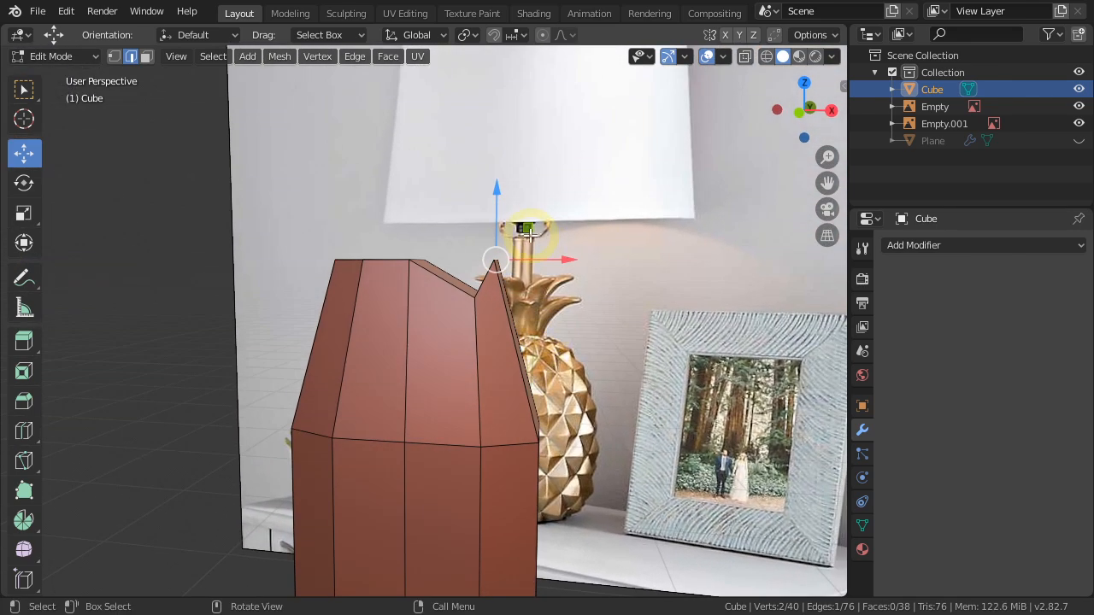
{"action": "left_click_drag", "start_coordinate": [528, 229], "coordinate": [557, 340]}
{"action": "middle_click_drag", "start_coordinate": [557, 340], "coordinate": [484, 442]}
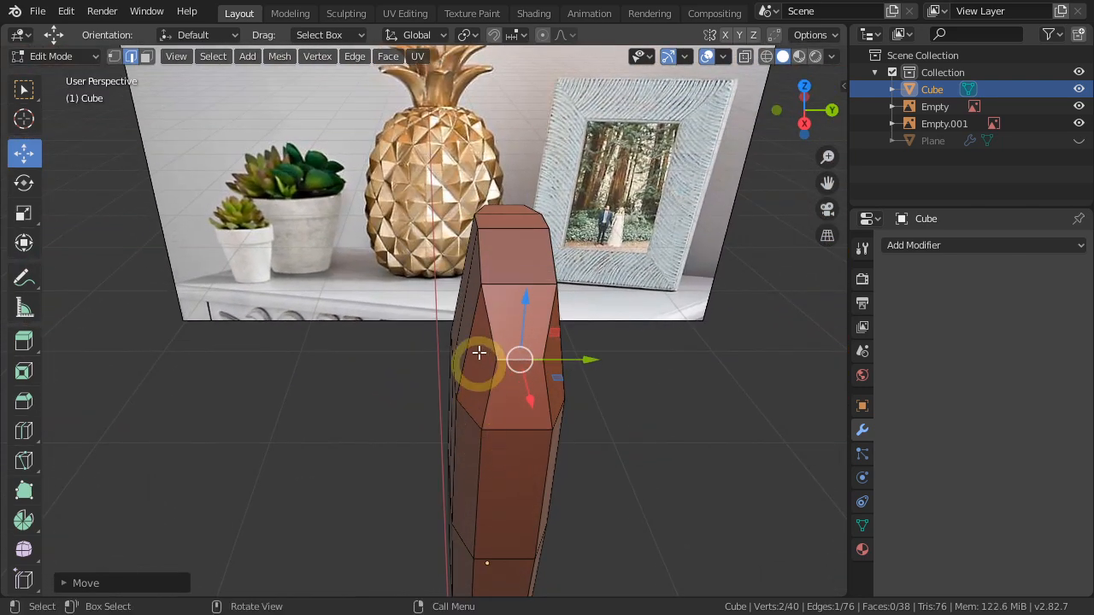
Nudge the front top edge and the neighbouring tip vertex slightly along Y to refine the tapered end.
{"action": "left_click", "coordinate": [480, 258]}
{"action": "middle_click_drag", "start_coordinate": [499, 331], "coordinate": [519, 283]}
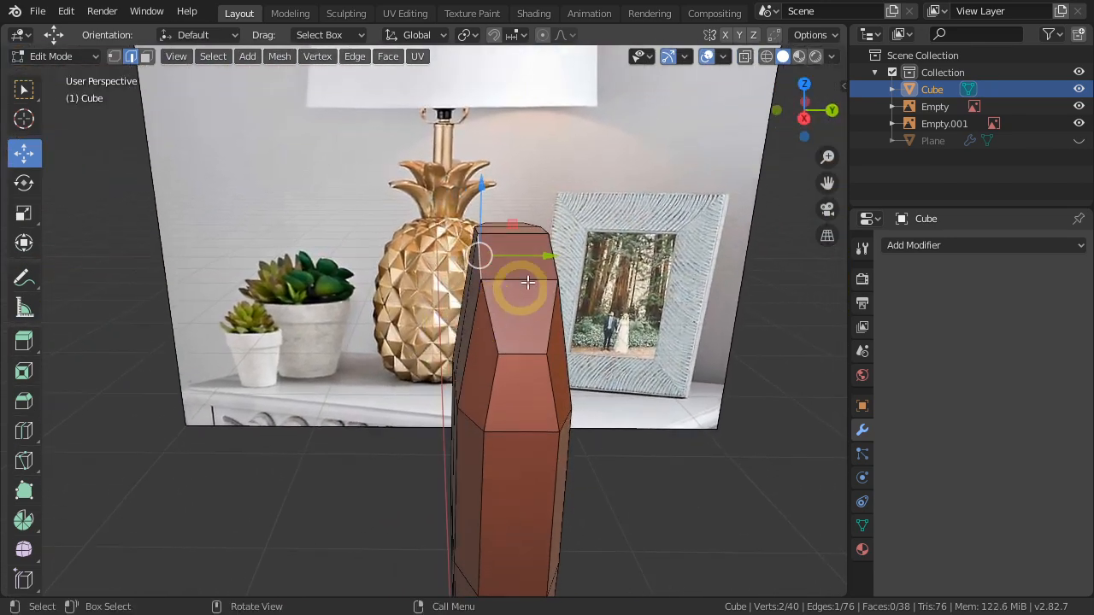
{"action": "left_click_drag", "start_coordinate": [534, 256], "coordinate": [525, 255]}
{"action": "key", "text": "1"}
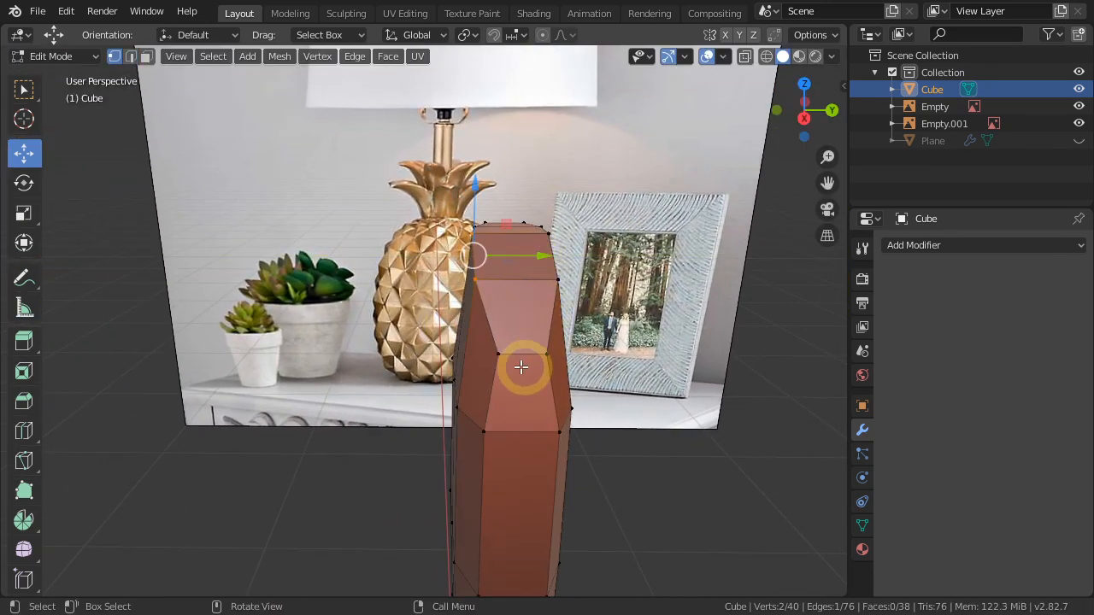
{"action": "left_click", "coordinate": [497, 355]}
{"action": "left_click_drag", "start_coordinate": [557, 350], "coordinate": [529, 356]}
Adjust two more individual vertices around the leaf's tip to even out its rounded outline.
{"action": "middle_click_drag", "start_coordinate": [627, 350], "coordinate": [575, 242]}
{"action": "left_click", "coordinate": [576, 239]}
{"action": "middle_click_drag", "start_coordinate": [625, 303], "coordinate": [636, 294]}
{"action": "left_click_drag", "start_coordinate": [630, 243], "coordinate": [601, 240]}
{"action": "left_click", "coordinate": [578, 287]}
{"action": "left_click_drag", "start_coordinate": [625, 294], "coordinate": [603, 287]}
{"action": "middle_click_drag", "start_coordinate": [604, 290], "coordinate": [644, 441]}
In Object Mode, add a Mirror modifier on X with Bisect X enabled to the leaf and apply it.
{"action": "key", "text": "Tab"}
{"action": "left_click", "coordinate": [967, 245]}
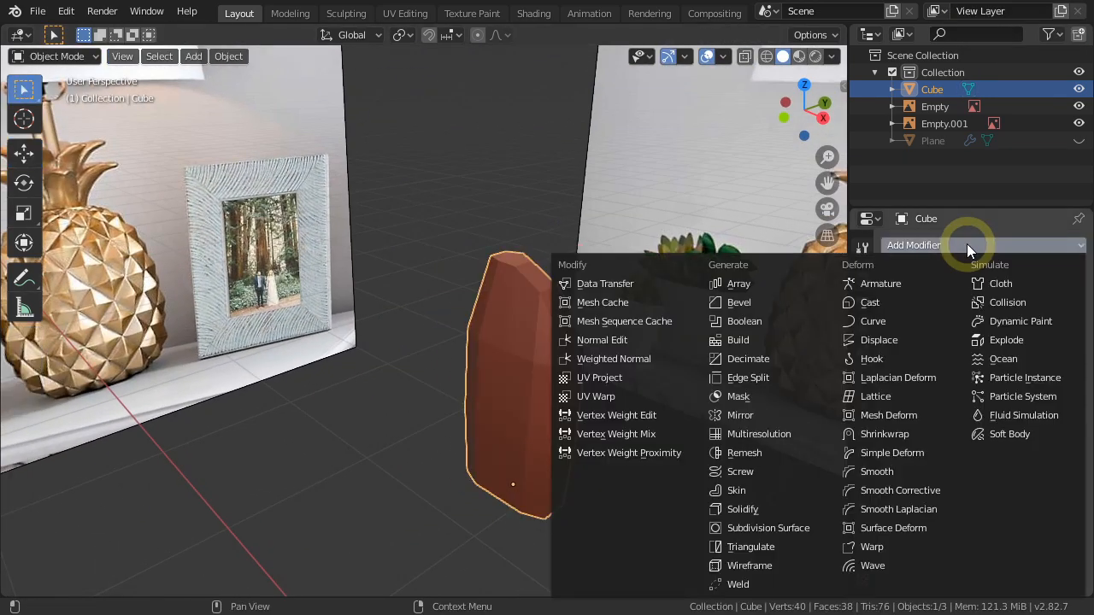
{"action": "left_click", "coordinate": [760, 415]}
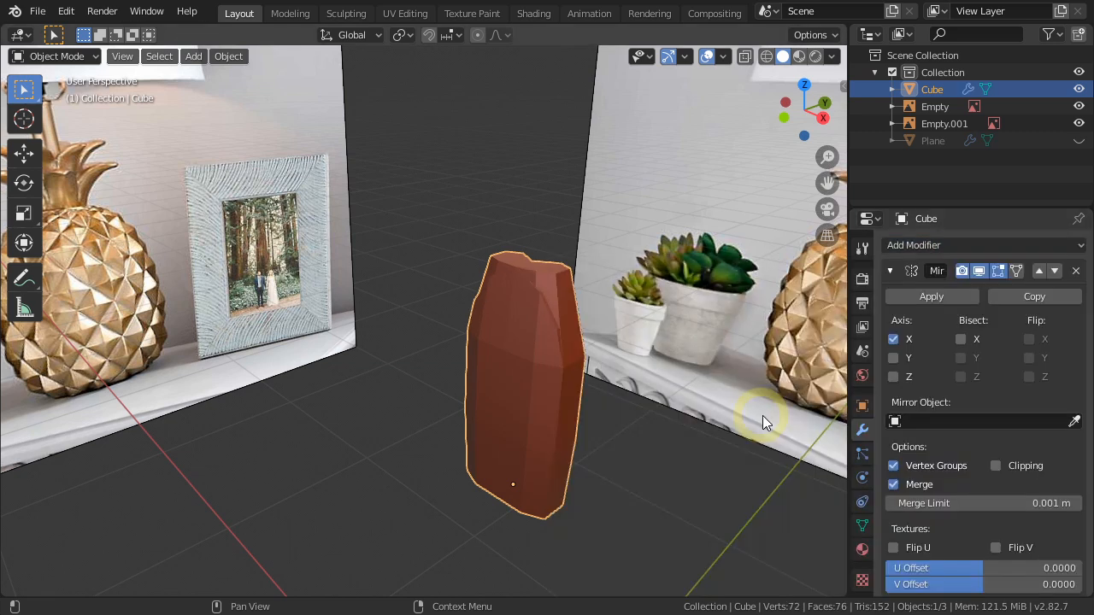
{"action": "left_click", "coordinate": [961, 339]}
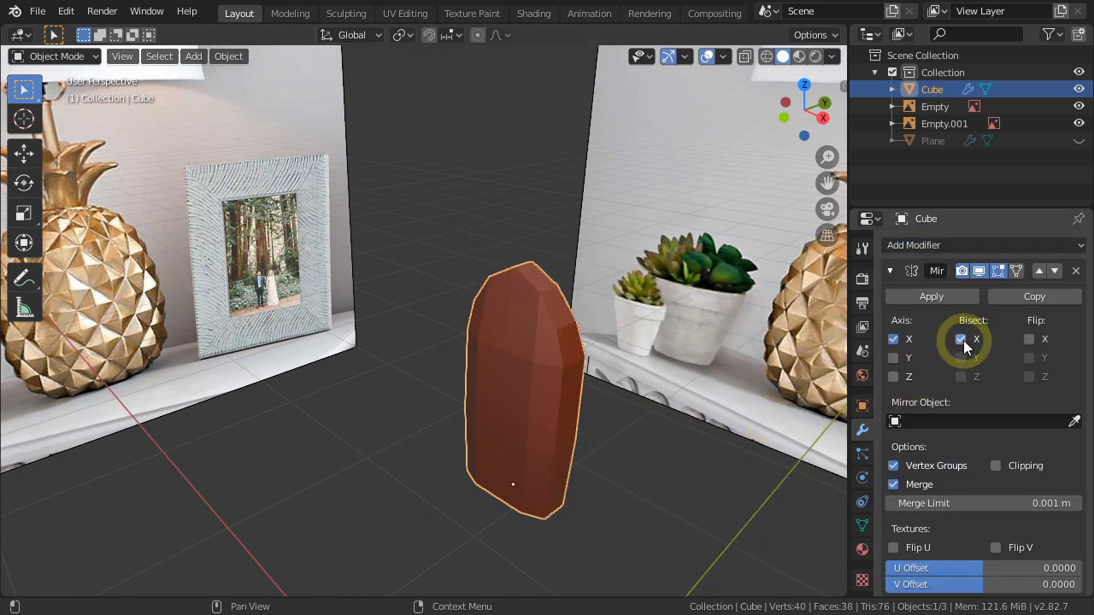
{"action": "left_click", "coordinate": [926, 296]}
Select the vertical centre line of vertices on the leaf's +Y side and push it inward to form a groove.
{"action": "middle_click_drag", "start_coordinate": [663, 448], "coordinate": [452, 443]}
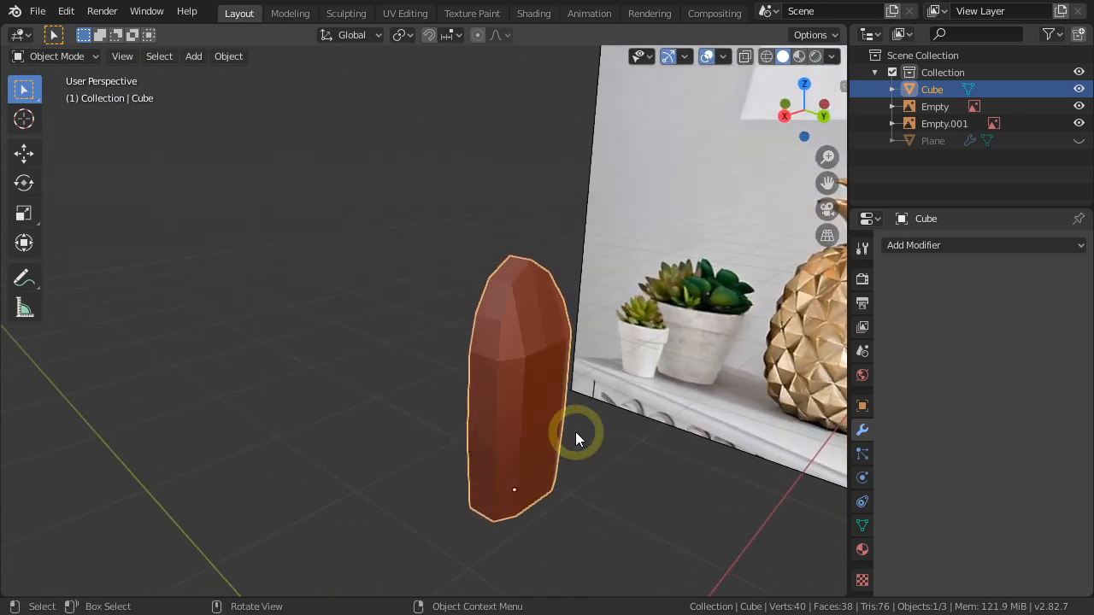
{"action": "key", "text": "Tab"}
{"action": "middle_click_drag", "start_coordinate": [566, 433], "coordinate": [543, 367]}
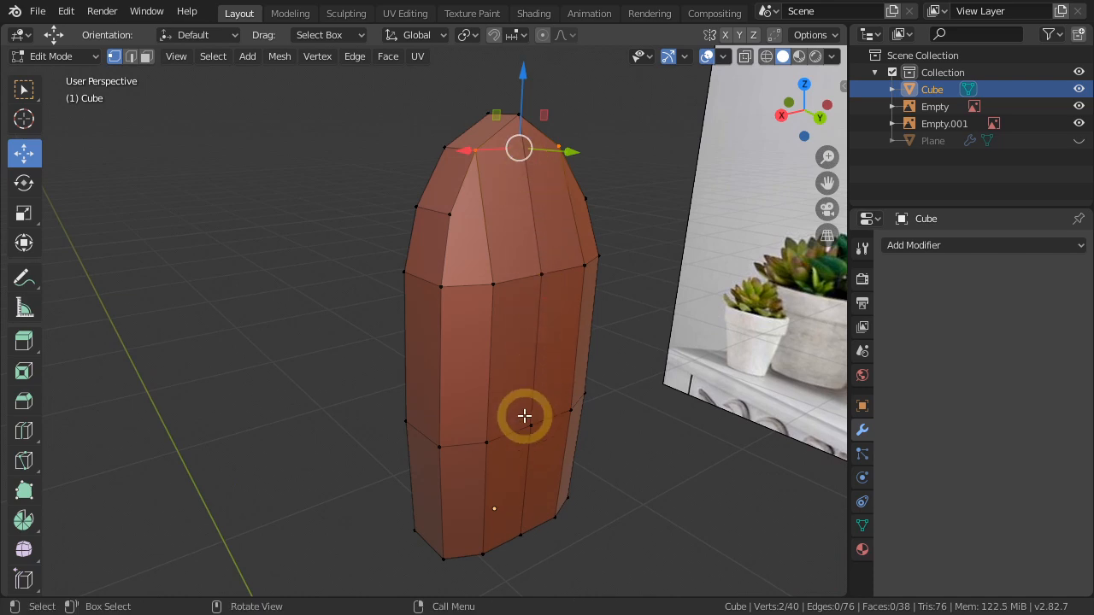
{"action": "left_click", "coordinate": [522, 534]}
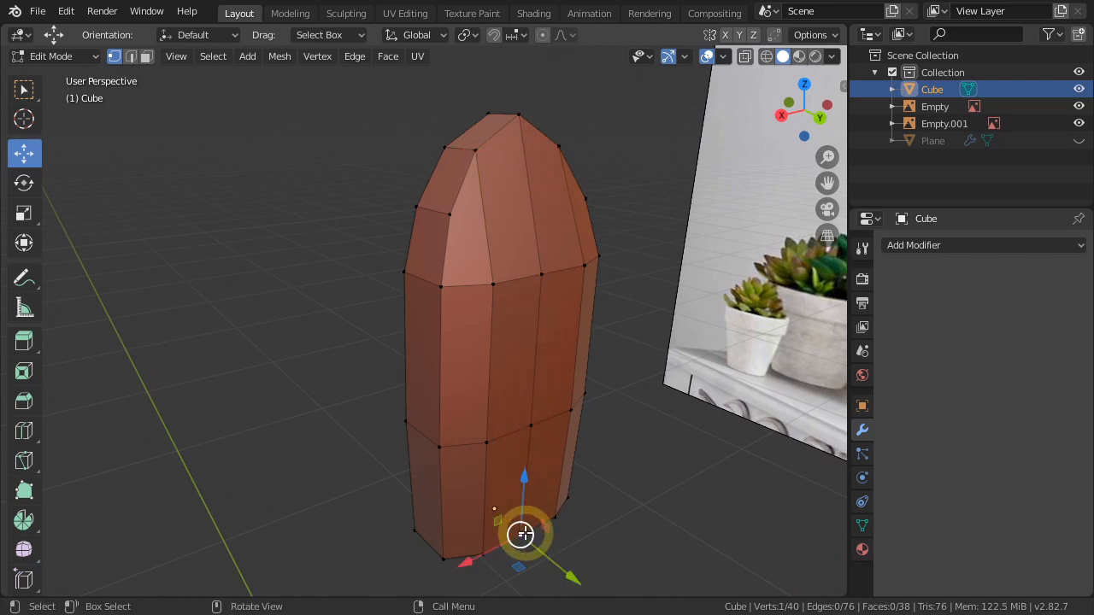
{"action": "left_click", "coordinate": [518, 116], "text": "ctrl"}
{"action": "middle_click_drag", "start_coordinate": [533, 300], "coordinate": [541, 483]}
{"action": "left_click_drag", "start_coordinate": [587, 382], "coordinate": [561, 373]}
{"action": "middle_click_drag", "start_coordinate": [560, 373], "coordinate": [490, 427]}
{"action": "middle_click_drag", "start_coordinate": [403, 385], "coordinate": [681, 393]}
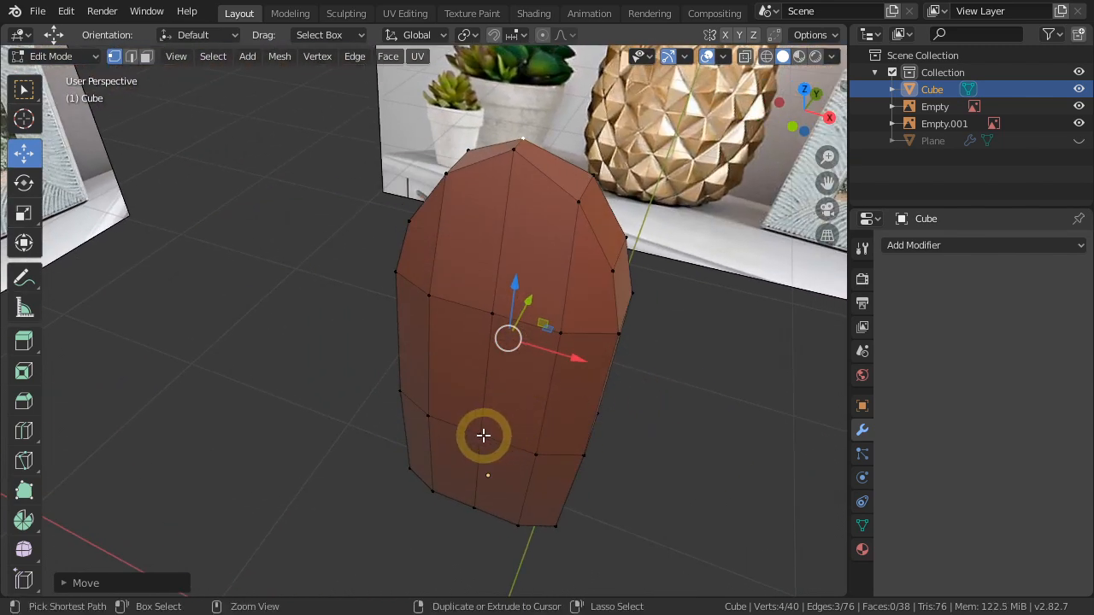
Extend the selection down the centre line of the leaf's opposite side and bevel these edges by about 0.0035 m.
{"action": "left_click", "coordinate": [480, 497], "text": "ctrl"}
{"action": "left_click", "coordinate": [475, 505], "text": "ctrl"}
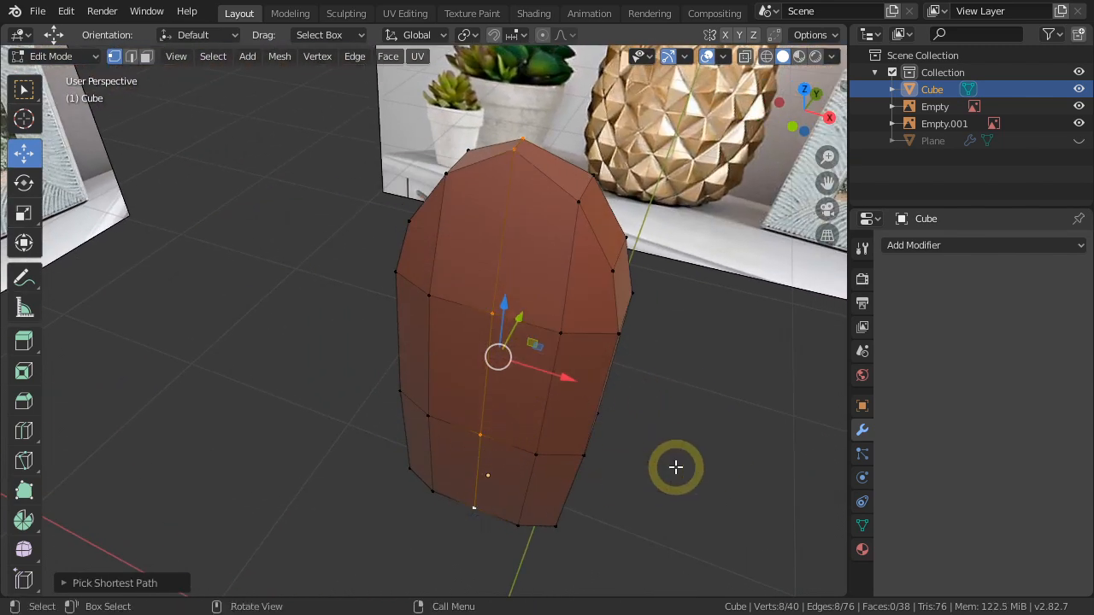
{"action": "key", "text": "2"}
{"action": "key", "text": "ctrl+b"}
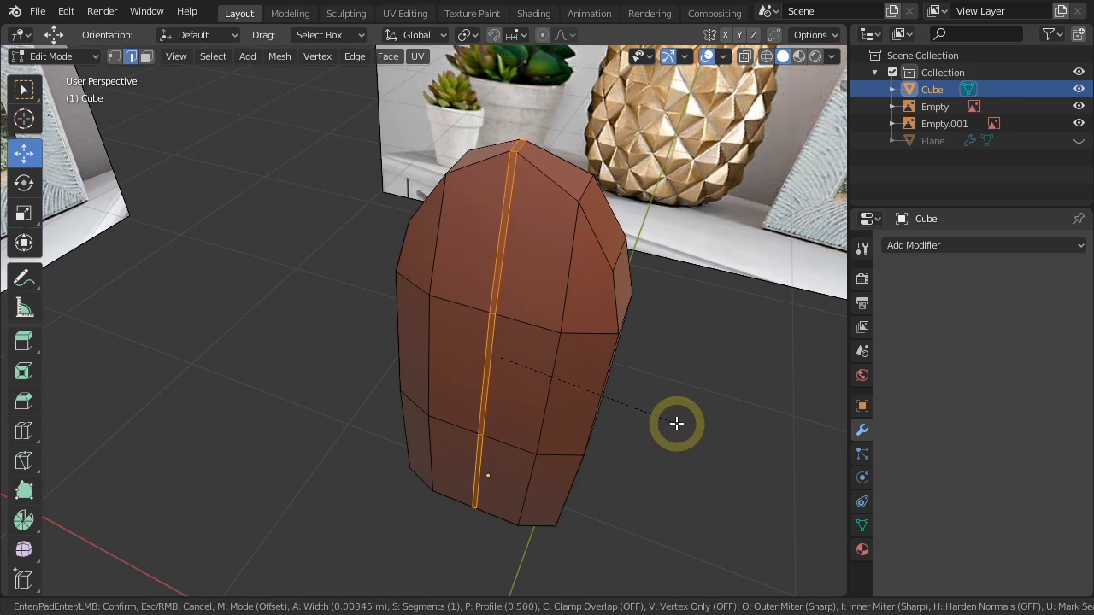
{"action": "left_click", "coordinate": [676, 423]}
Select the edge paths running along the leaf's outer rim from base over the tip and give them a narrow bevel.
{"action": "middle_click_drag", "start_coordinate": [676, 434], "coordinate": [447, 442]}
{"action": "left_click", "coordinate": [447, 469]}
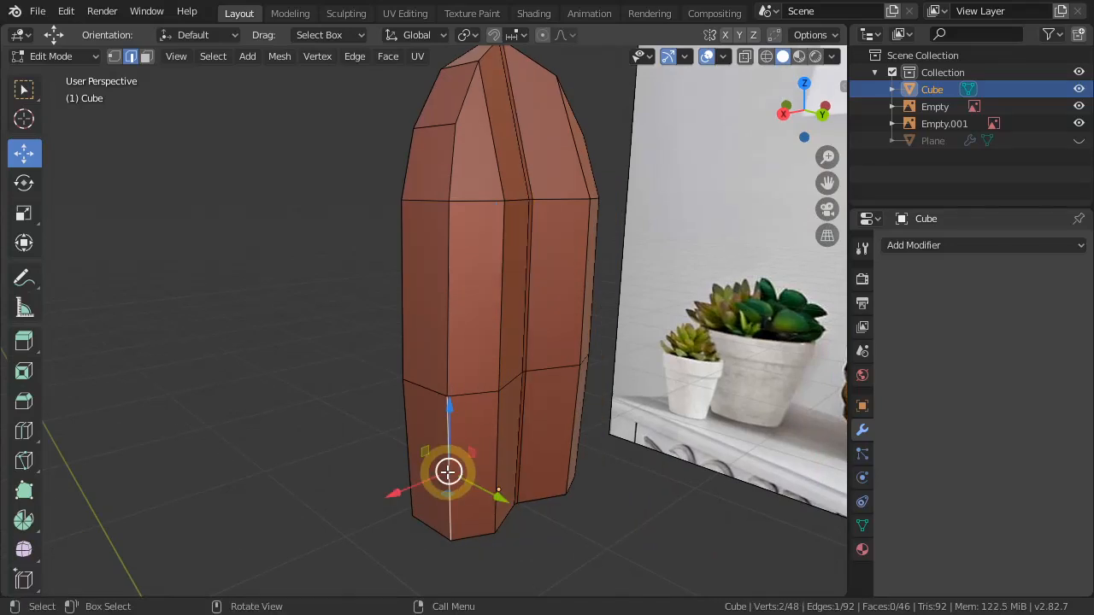
{"action": "middle_click_drag", "start_coordinate": [500, 317], "coordinate": [473, 395]}
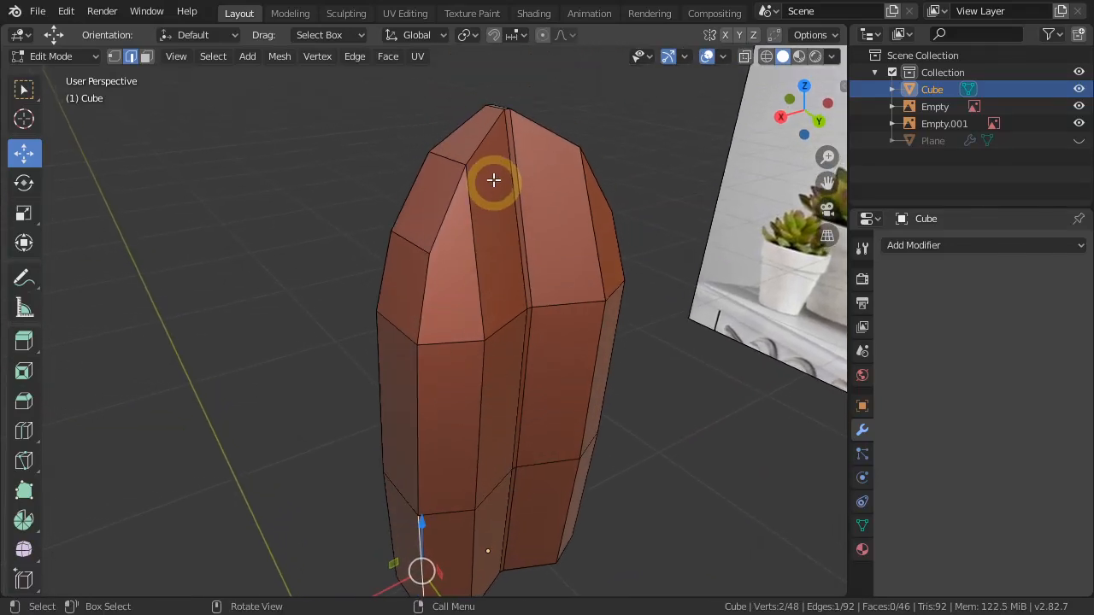
{"action": "left_click", "coordinate": [484, 147], "text": "ctrl"}
{"action": "middle_click_drag", "start_coordinate": [638, 343], "coordinate": [539, 344]}
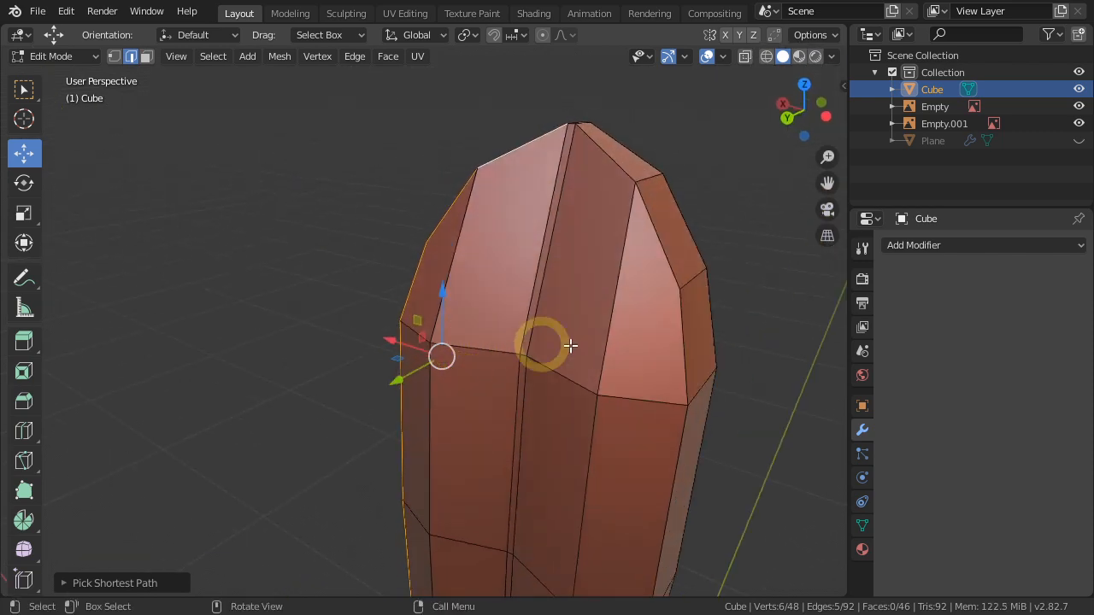
{"action": "left_click", "coordinate": [678, 339], "text": "ctrl"}
{"action": "middle_click_drag", "start_coordinate": [644, 471], "coordinate": [577, 244]}
{"action": "left_click", "coordinate": [570, 473], "text": "ctrl"}
{"action": "middle_click_drag", "start_coordinate": [570, 473], "coordinate": [640, 413]}
{"action": "key", "text": "ctrl+b"}
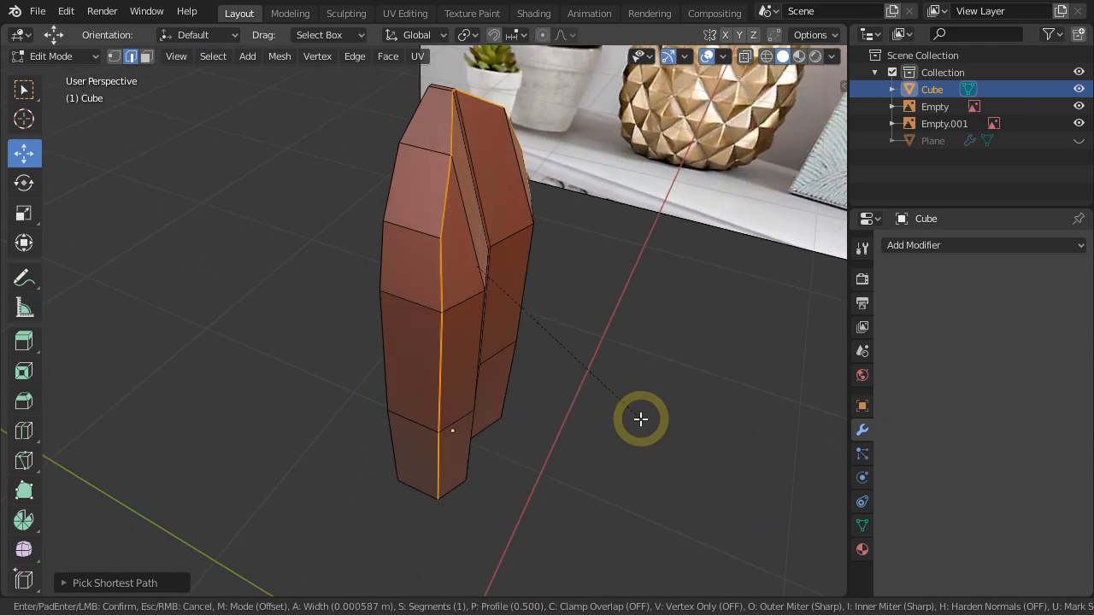
{"action": "left_click", "coordinate": [642, 427]}
Select all the faces on the underside of the leaf and delete them to leave the base open.
{"action": "middle_click_drag", "start_coordinate": [606, 428], "coordinate": [484, 274]}
{"action": "key", "text": "3"}
{"action": "left_click", "coordinate": [403, 264]}
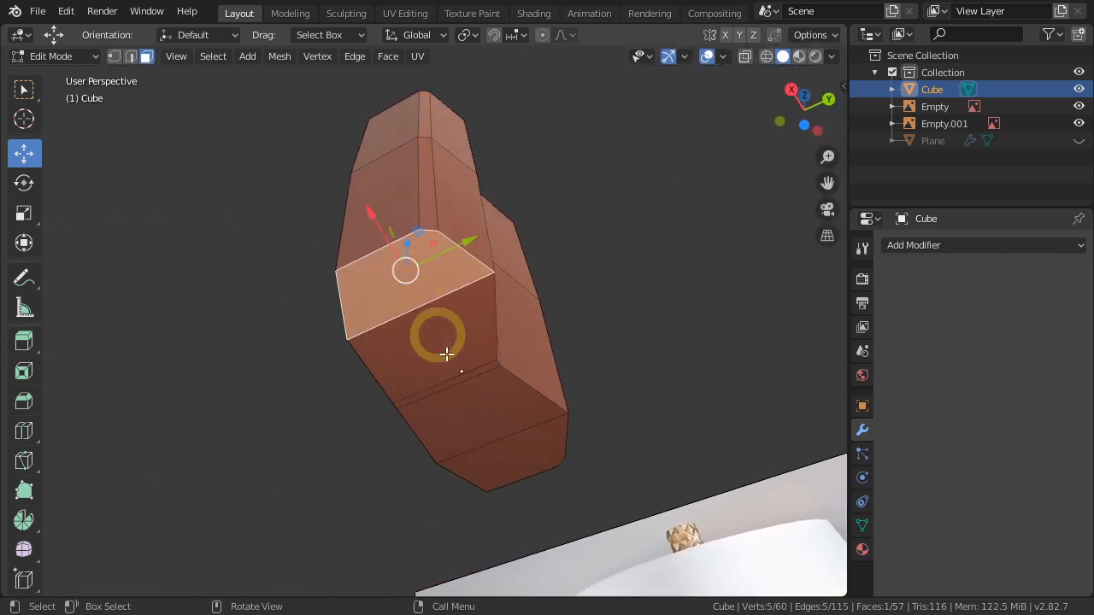
{"action": "left_click", "coordinate": [515, 464], "text": "ctrl"}
{"action": "key", "text": "x"}
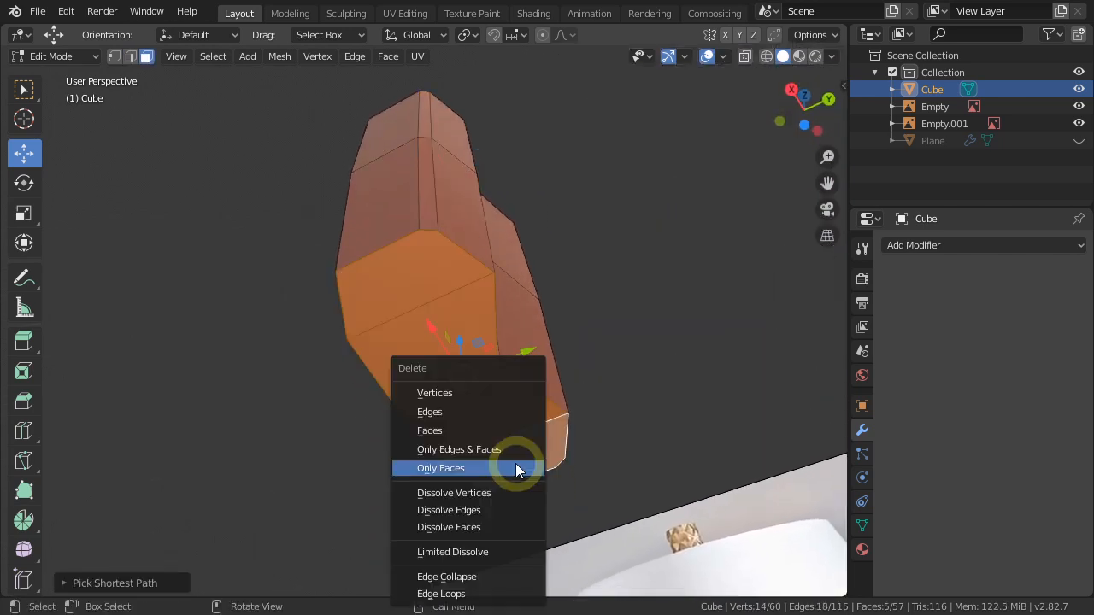
{"action": "left_click", "coordinate": [442, 430]}
Return to Object Mode in the right orthographic view and shade the leaf smooth.
{"action": "middle_click_drag", "start_coordinate": [442, 430], "coordinate": [489, 481]}
{"action": "scroll", "coordinate": [478, 399], "scroll_direction": "down", "scroll_amount": 4}
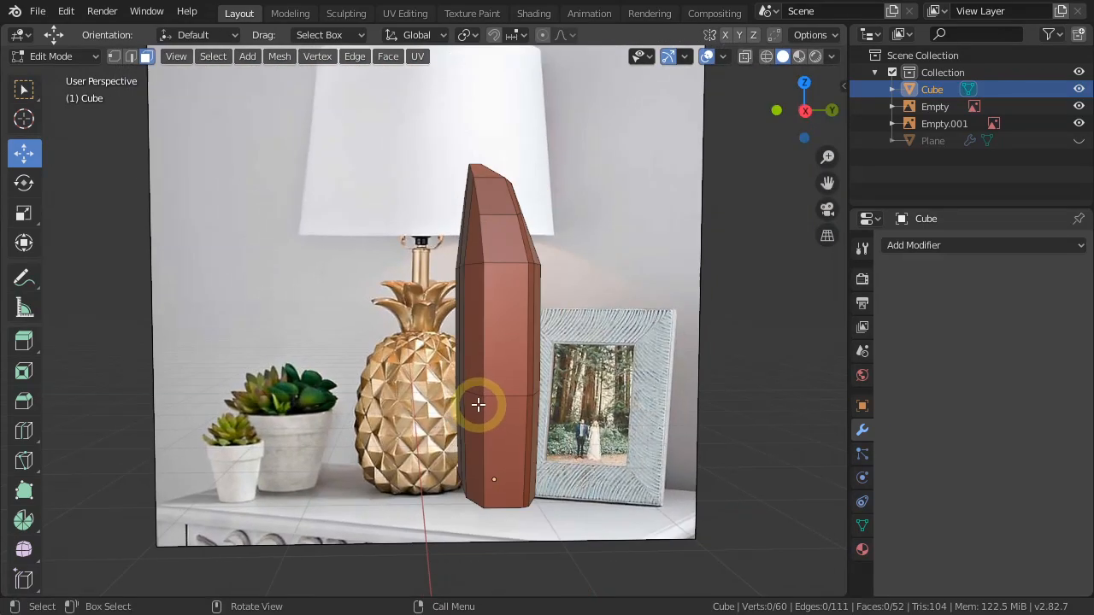
{"action": "key", "text": "KP_3"}
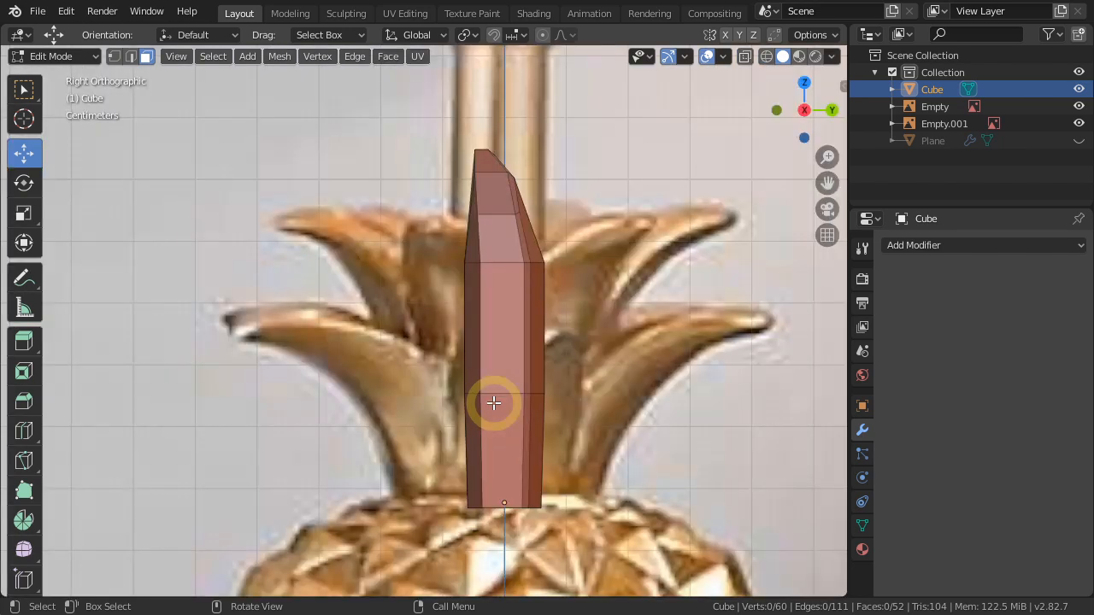
{"action": "key", "text": "Tab"}
{"action": "right_click", "coordinate": [493, 403]}
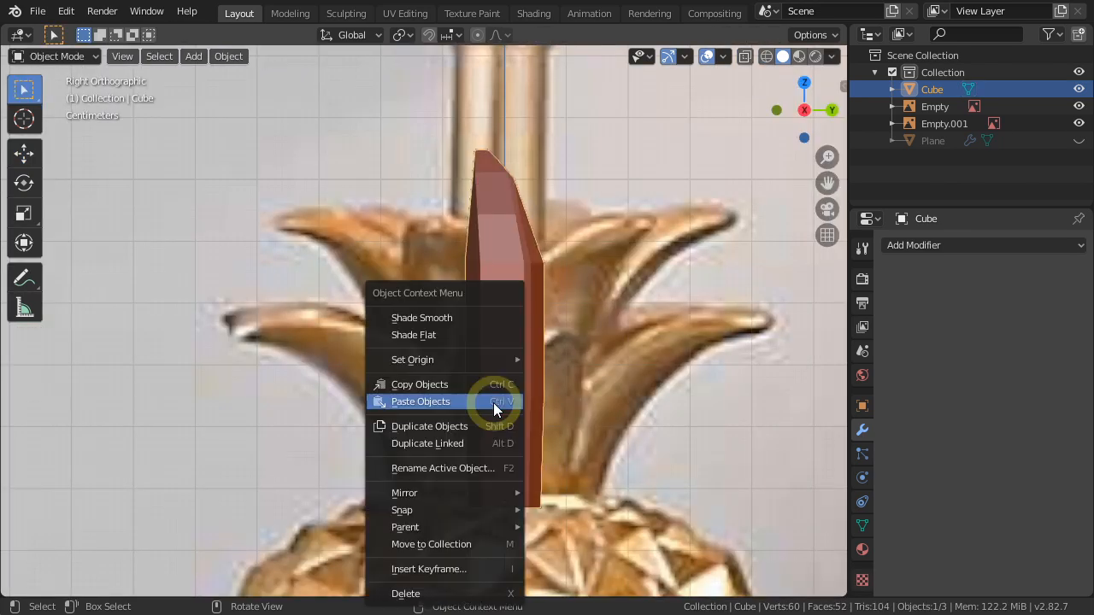
{"action": "left_click", "coordinate": [465, 323]}
Add a Subdivision Surface modifier to the leaf with a viewport level of 2.
{"action": "left_click", "coordinate": [955, 247]}
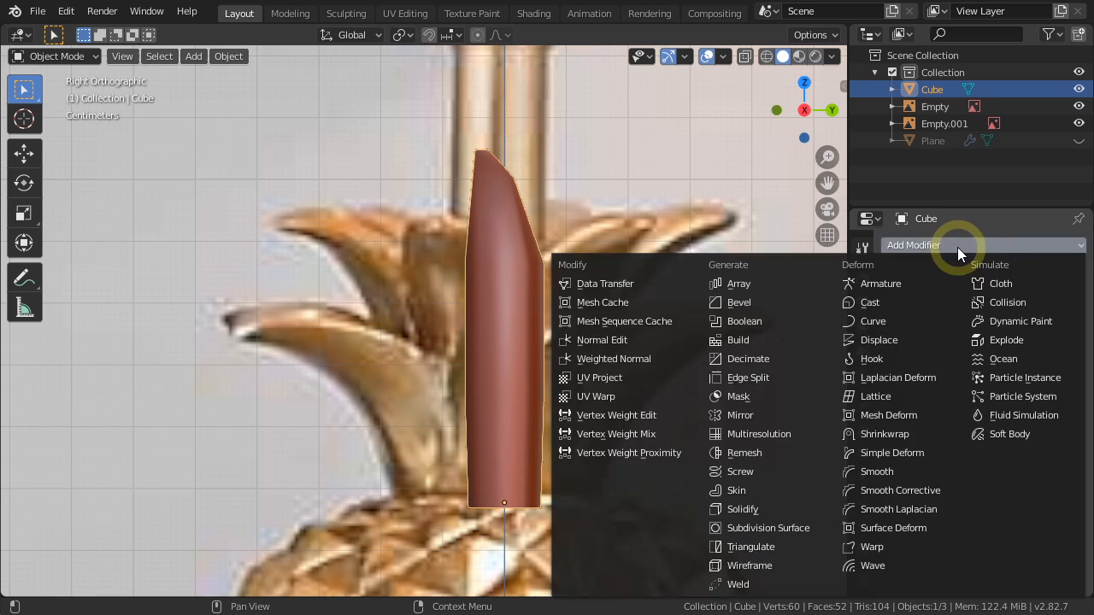
{"action": "left_click", "coordinate": [765, 527]}
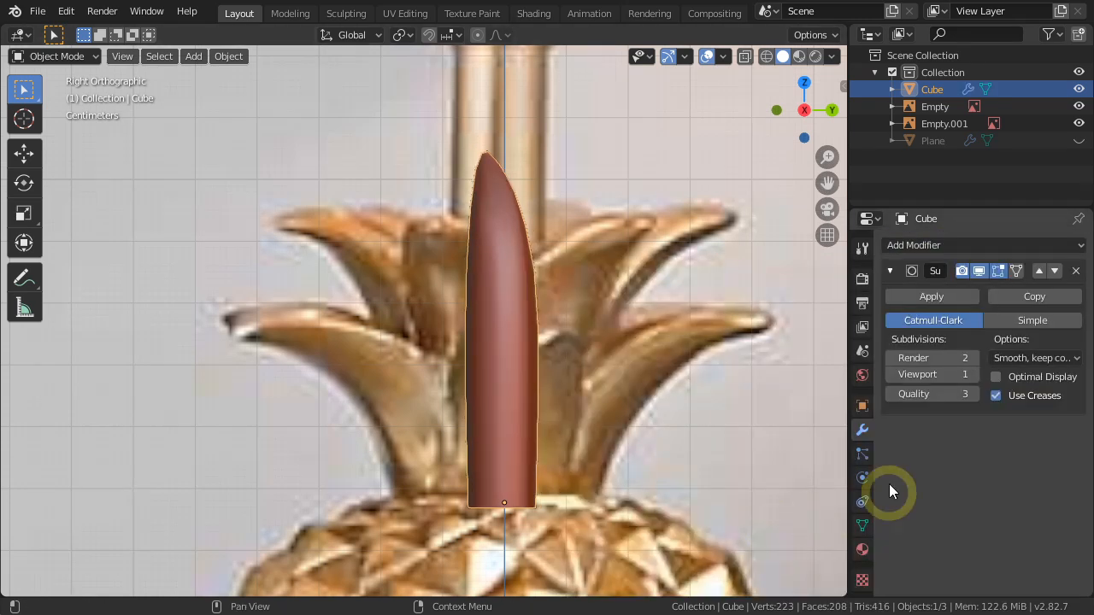
{"action": "left_click", "coordinate": [972, 375]}
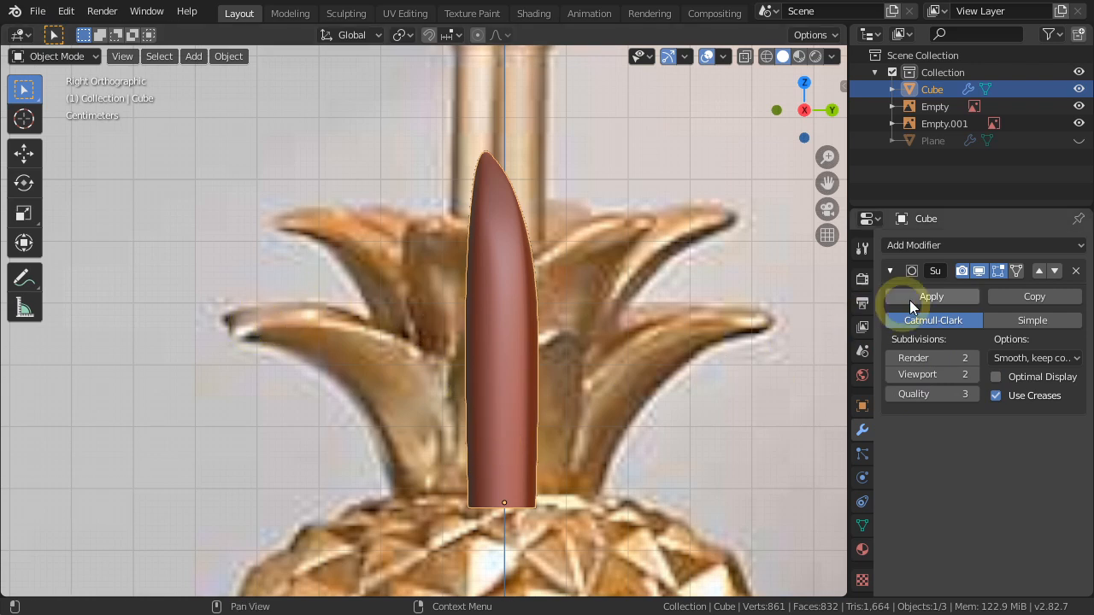
Add a Simple Deform modifier to the leaf, set it to Bend and give it an angle of -90°.
{"action": "left_click", "coordinate": [957, 247]}
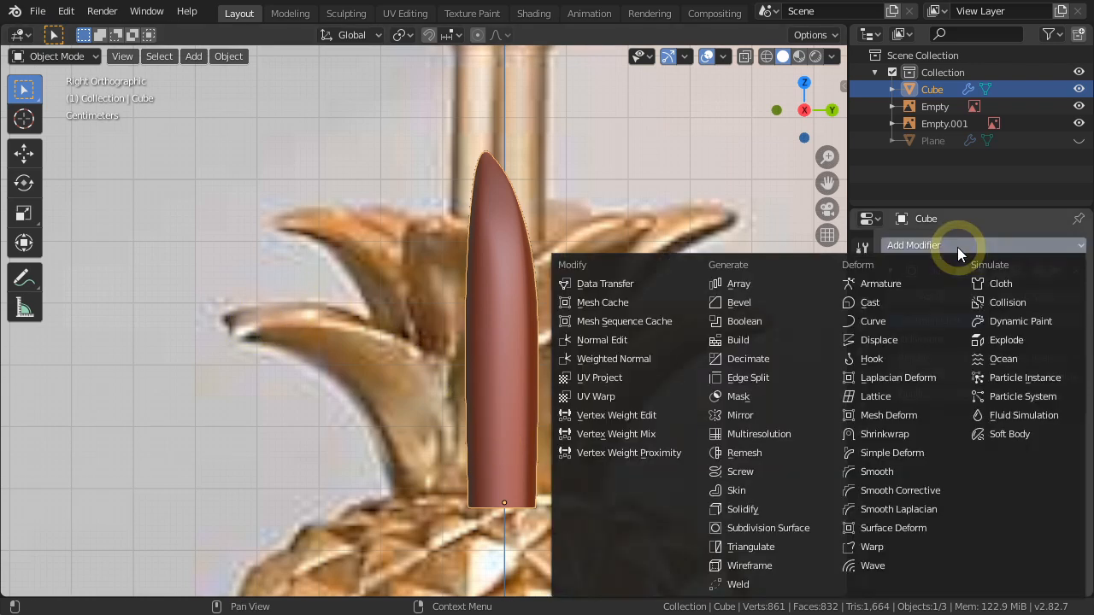
{"action": "left_click", "coordinate": [897, 452]}
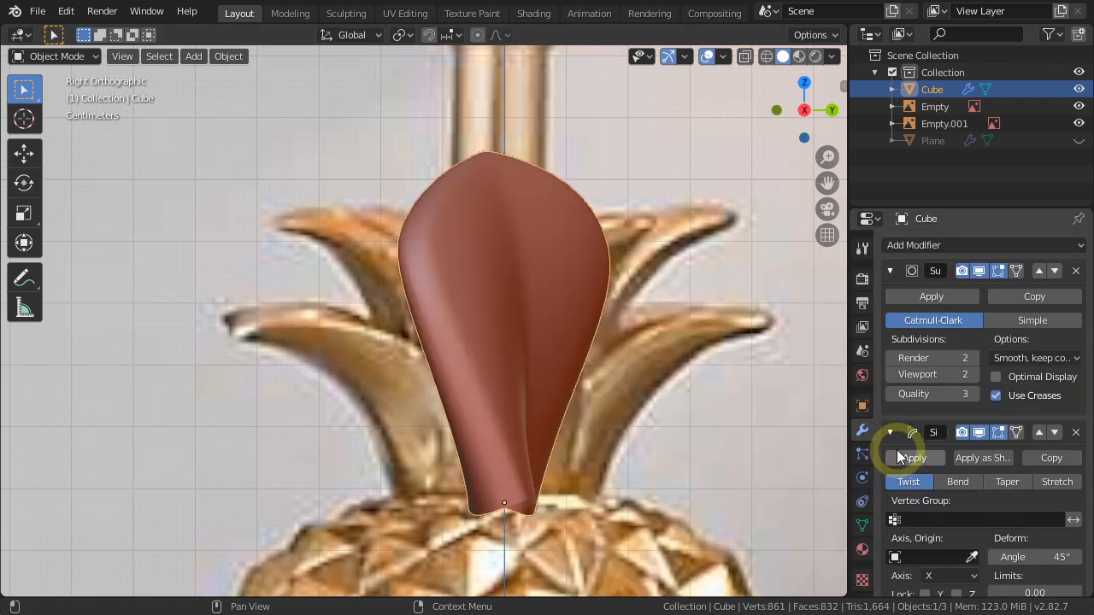
{"action": "left_click", "coordinate": [950, 484]}
{"action": "scroll", "coordinate": [952, 484], "scroll_direction": "down", "scroll_amount": 1}
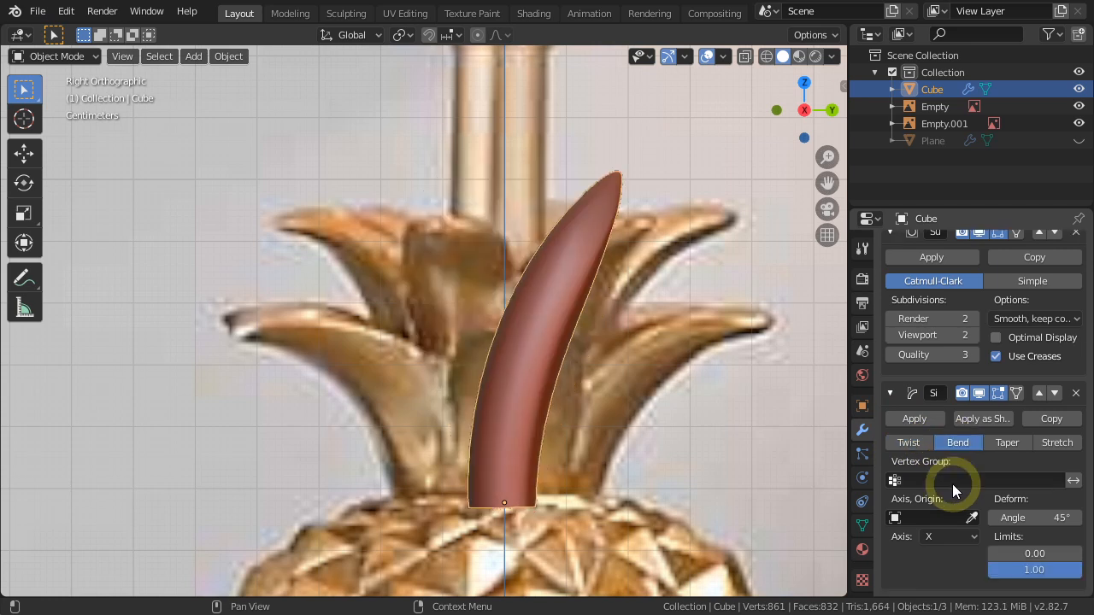
{"action": "left_click_drag", "start_coordinate": [1016, 518], "coordinate": [1087, 523]}
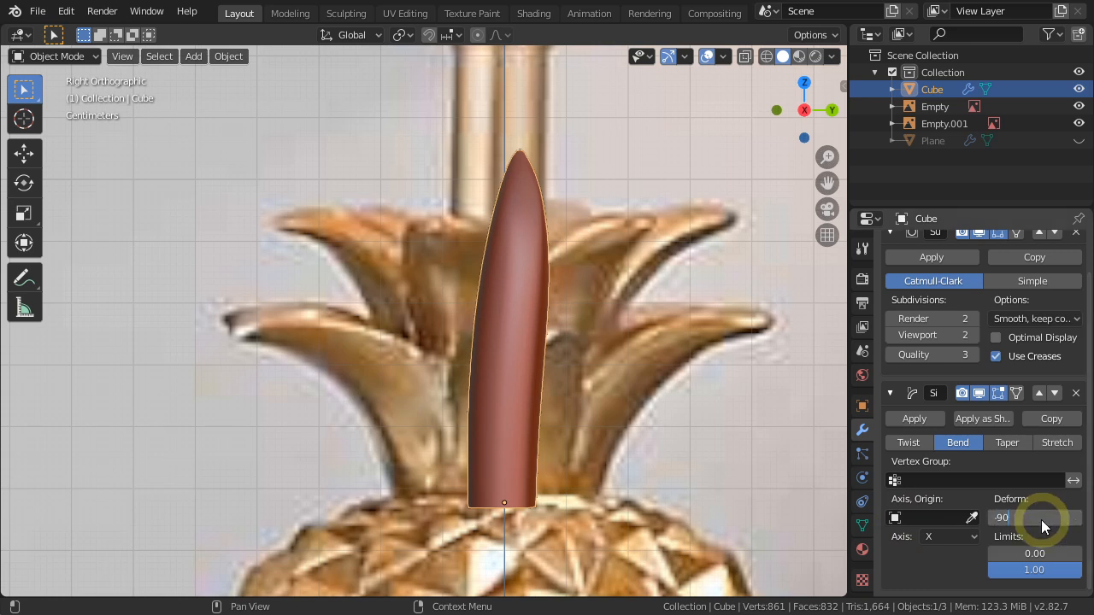
{"action": "key", "text": "Return"}
{"action": "left_click", "coordinate": [490, 494]}
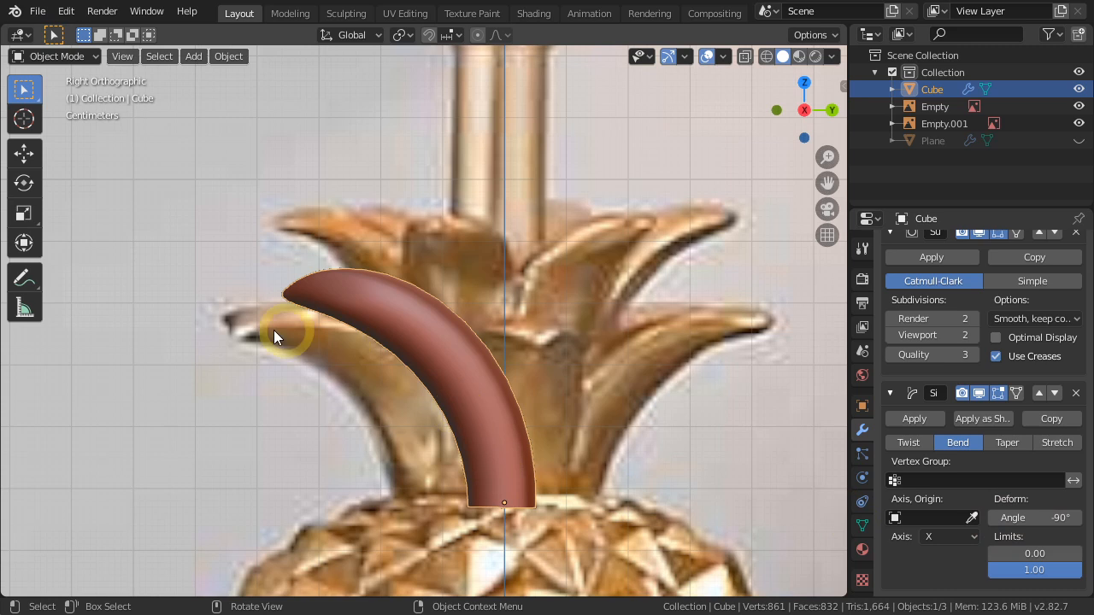
Set the leaf's bend angle to -100° and return to the right orthographic view.
{"action": "left_click", "coordinate": [1016, 518]}
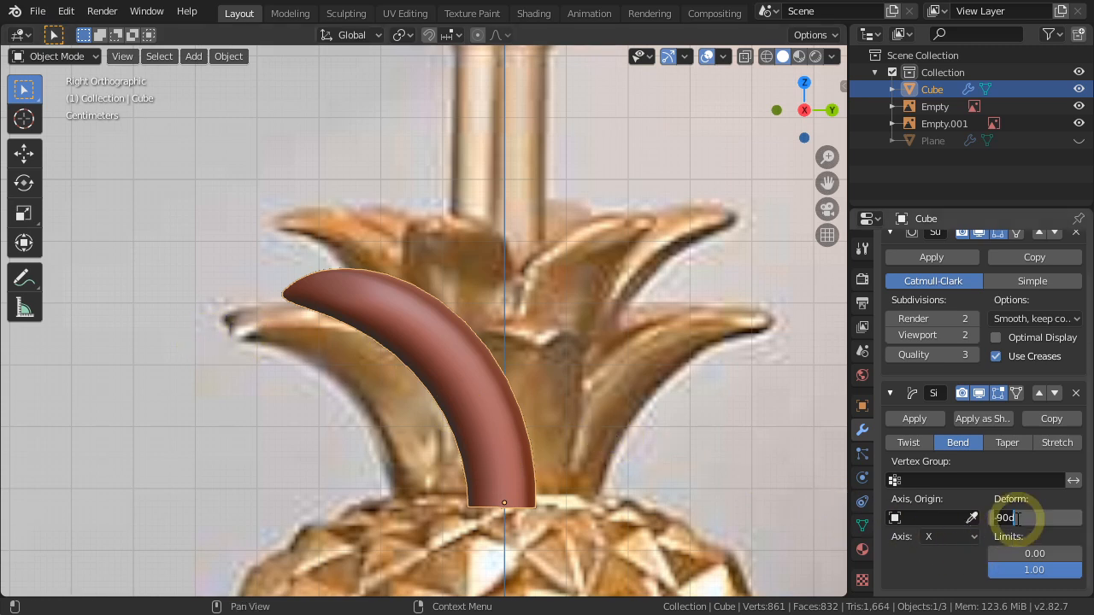
{"action": "key", "text": "Return"}
{"action": "middle_click_drag", "start_coordinate": [782, 475], "coordinate": [316, 459]}
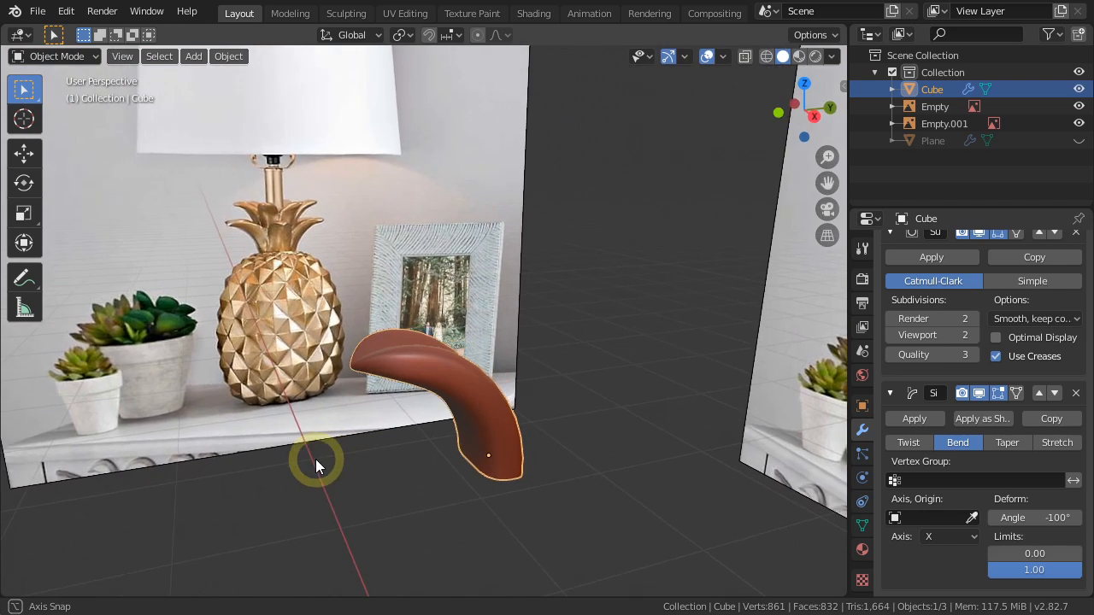
{"action": "key", "text": "KP_3"}
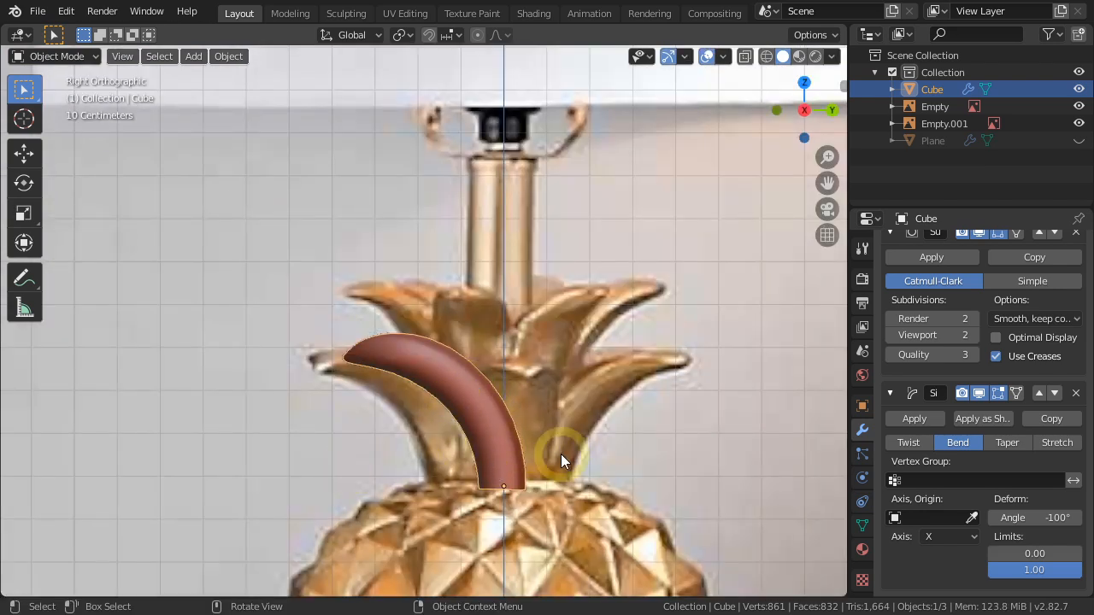
Duplicate the leaf straight up along Z to the upper crown row and set the copy's bend angle to -90°.
{"action": "key", "text": "shift+d"}
{"action": "key", "text": "z"}
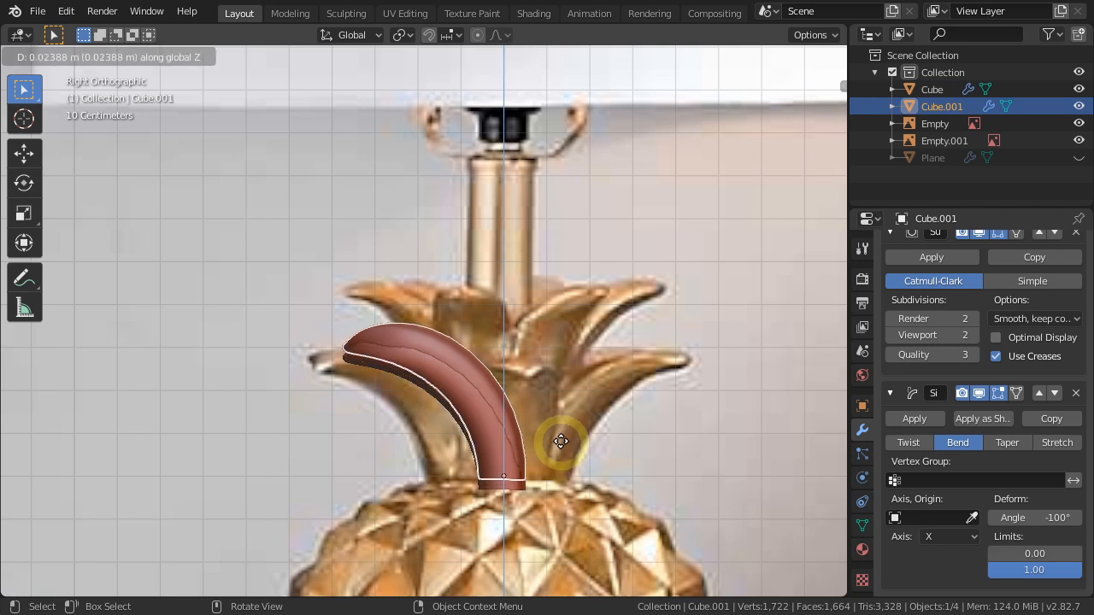
{"action": "left_click", "coordinate": [562, 404]}
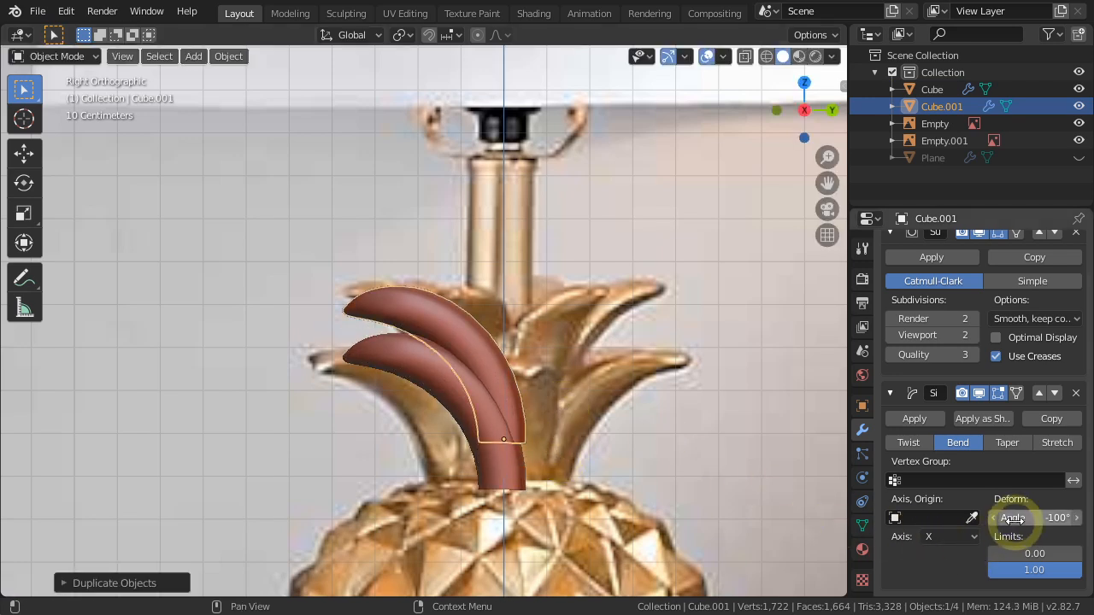
{"action": "key", "text": "Return"}
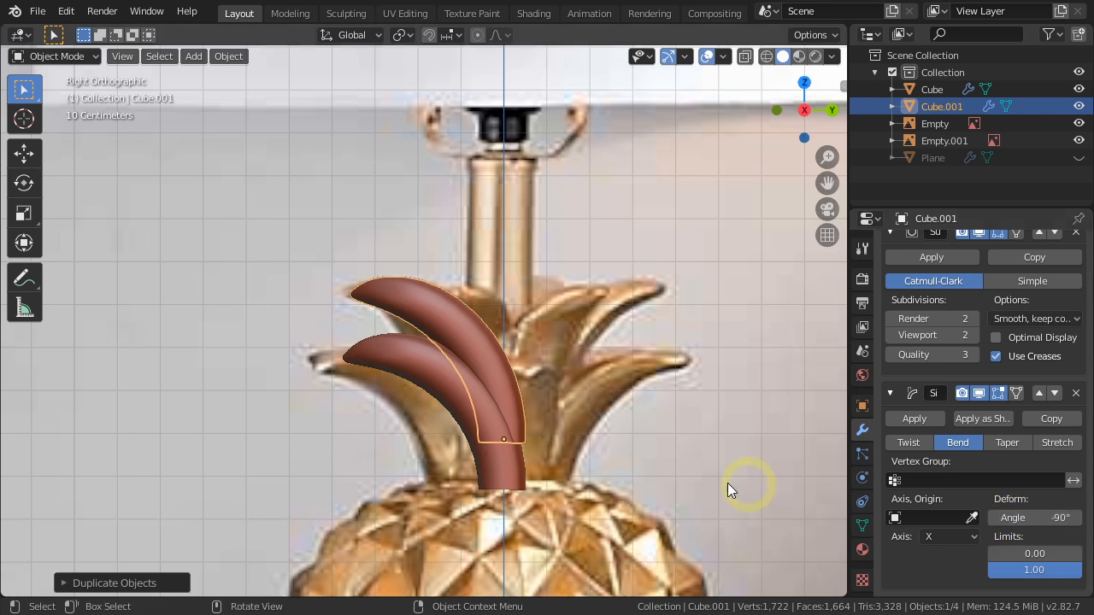
Scale the upper leaf down to about 0.94 and apply its scale.
{"action": "key", "text": "s"}
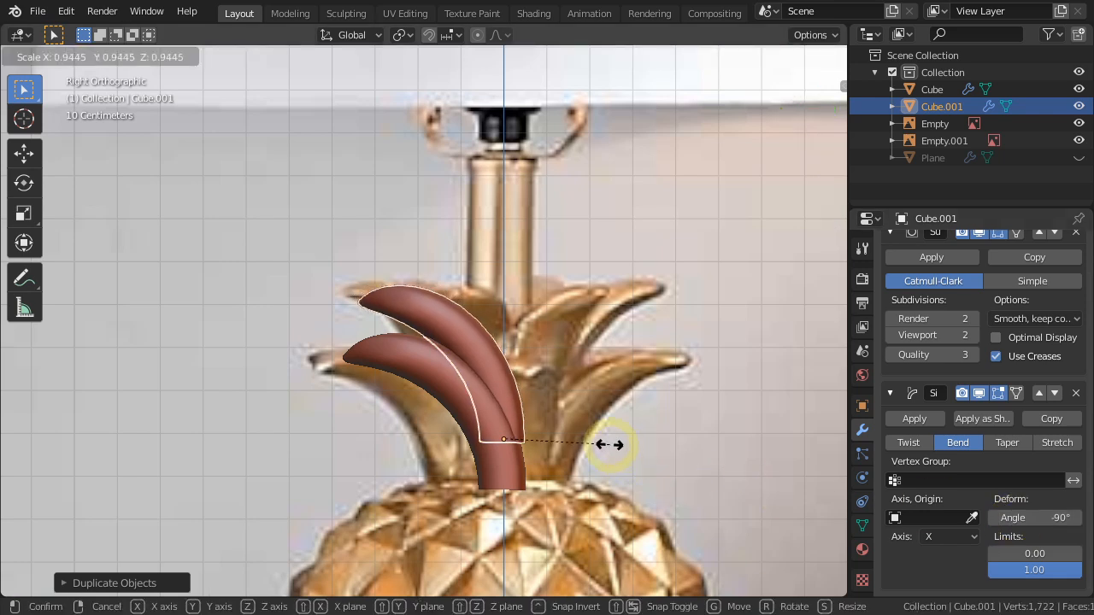
{"action": "left_click", "coordinate": [610, 445]}
{"action": "key", "text": "ctrl+a"}
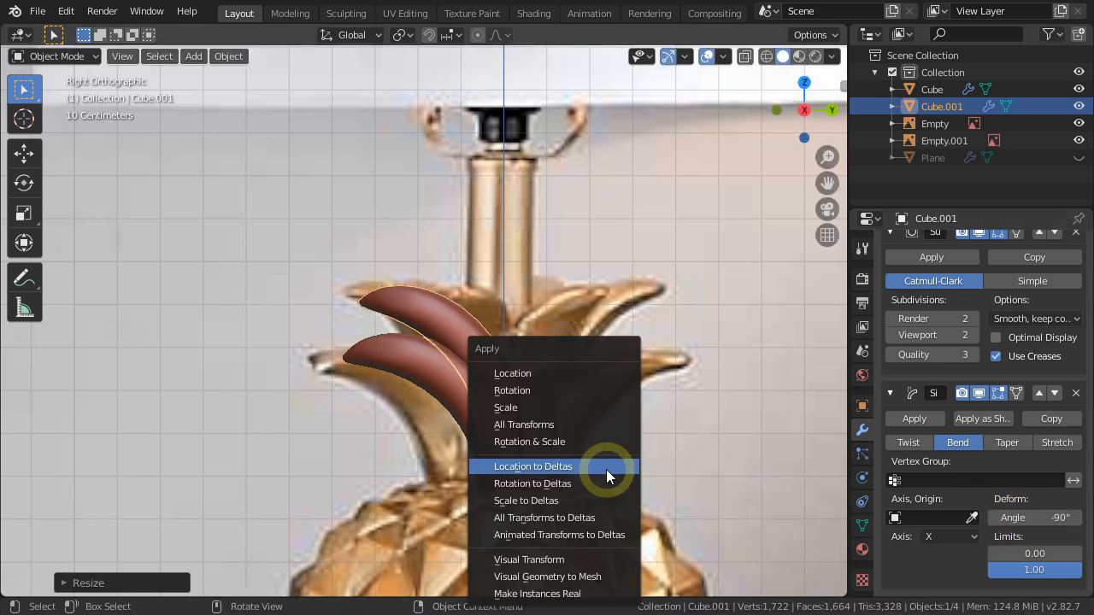
{"action": "left_click", "coordinate": [512, 410]}
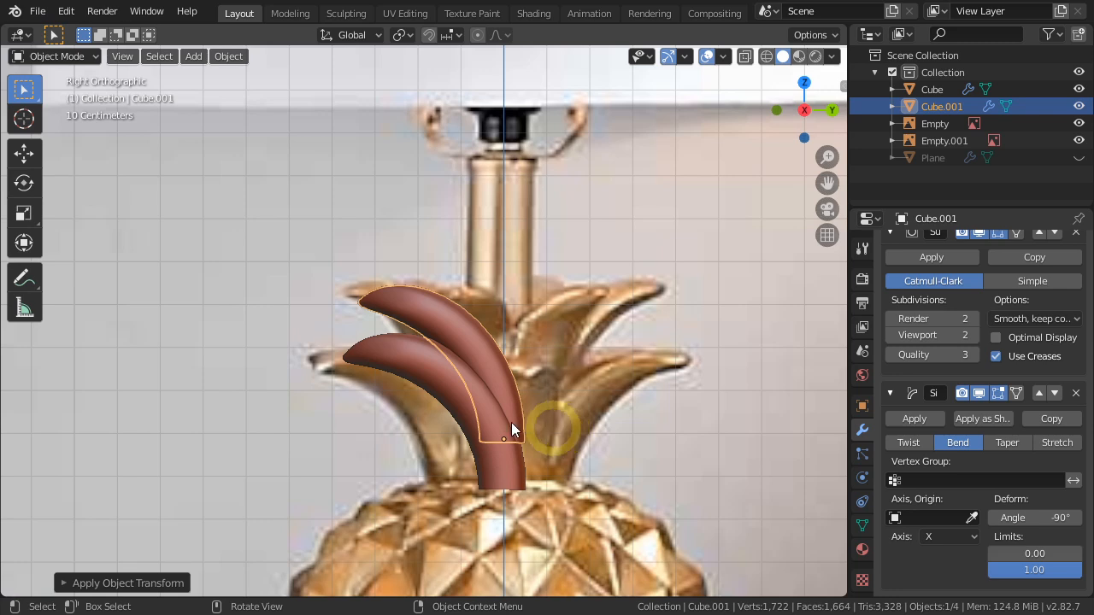
Snap the 3D cursor to the lower leaf's origin and add an Arrows empty there.
{"action": "left_click", "coordinate": [505, 470]}
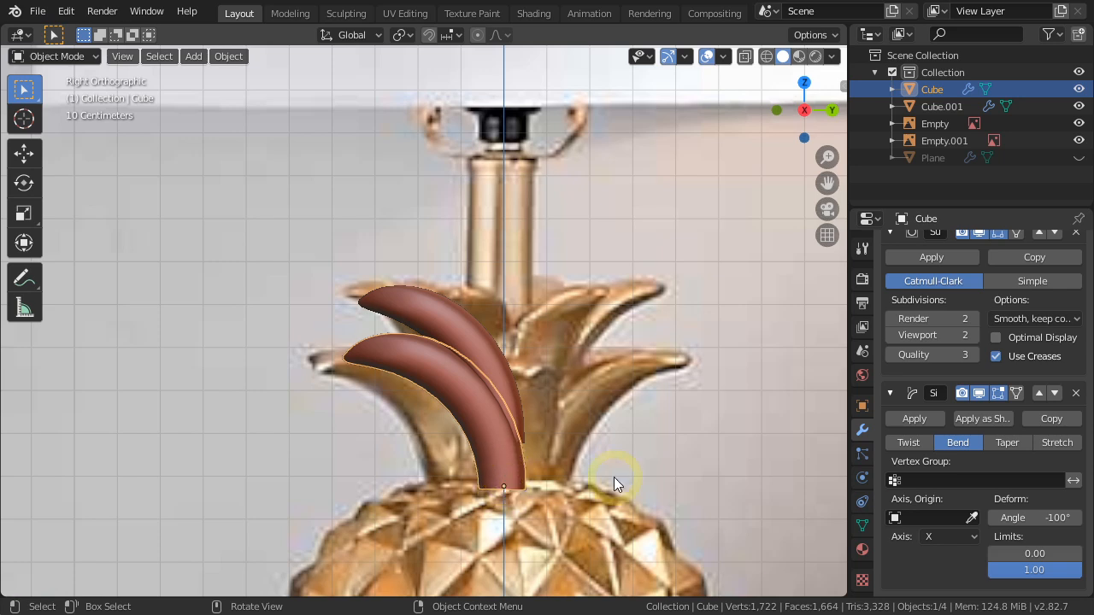
{"action": "key", "text": "shift+s"}
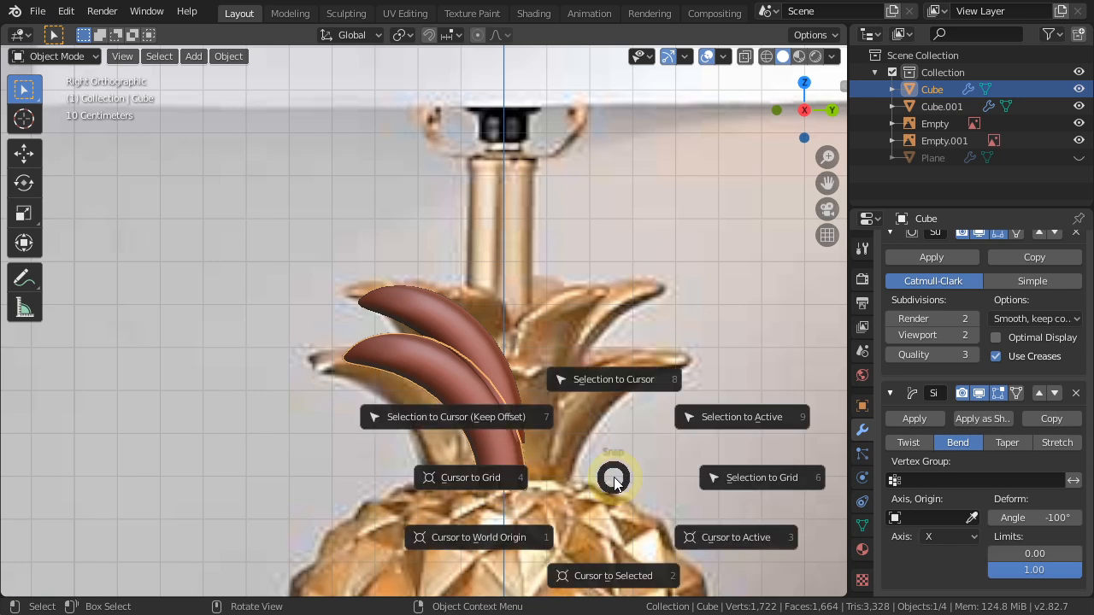
{"action": "left_click", "coordinate": [615, 576]}
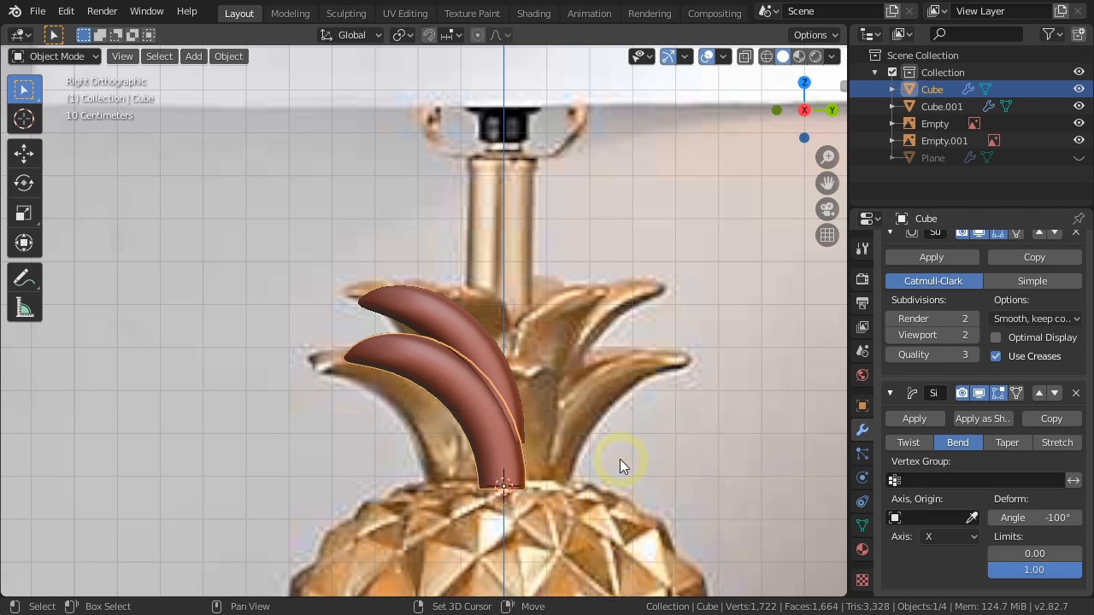
{"action": "key", "text": "shift+a"}
{"action": "mouse_move", "coordinate": [621, 438]}
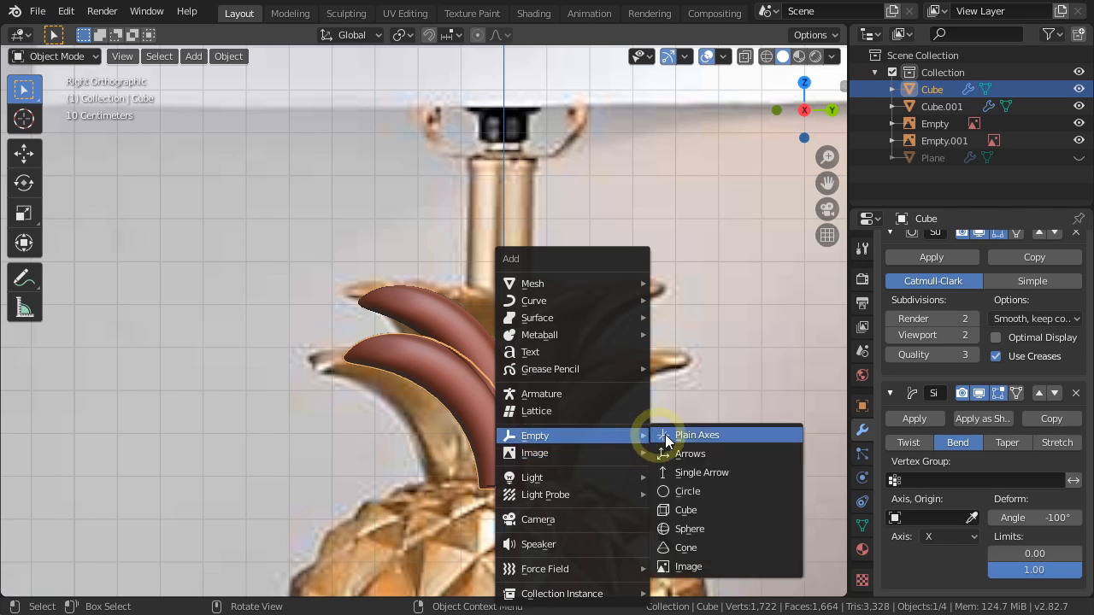
{"action": "left_click", "coordinate": [688, 455]}
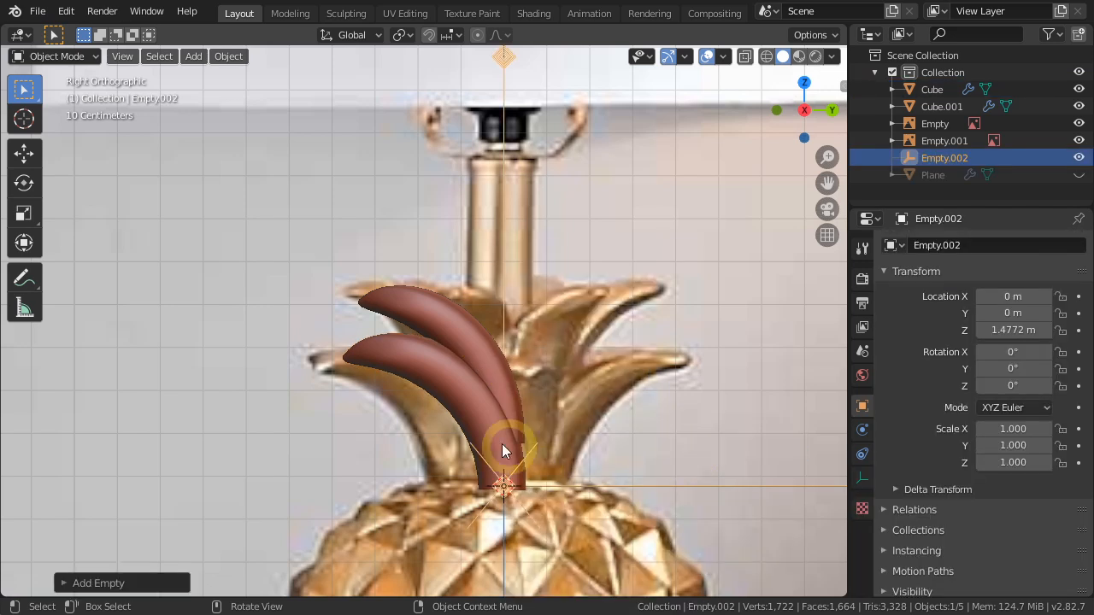
Apply the Subdivision Surface and Simple Deform modifiers on the lower leaf.
{"action": "left_click", "coordinate": [434, 380]}
{"action": "scroll", "coordinate": [940, 414], "scroll_direction": "up", "scroll_amount": 2}
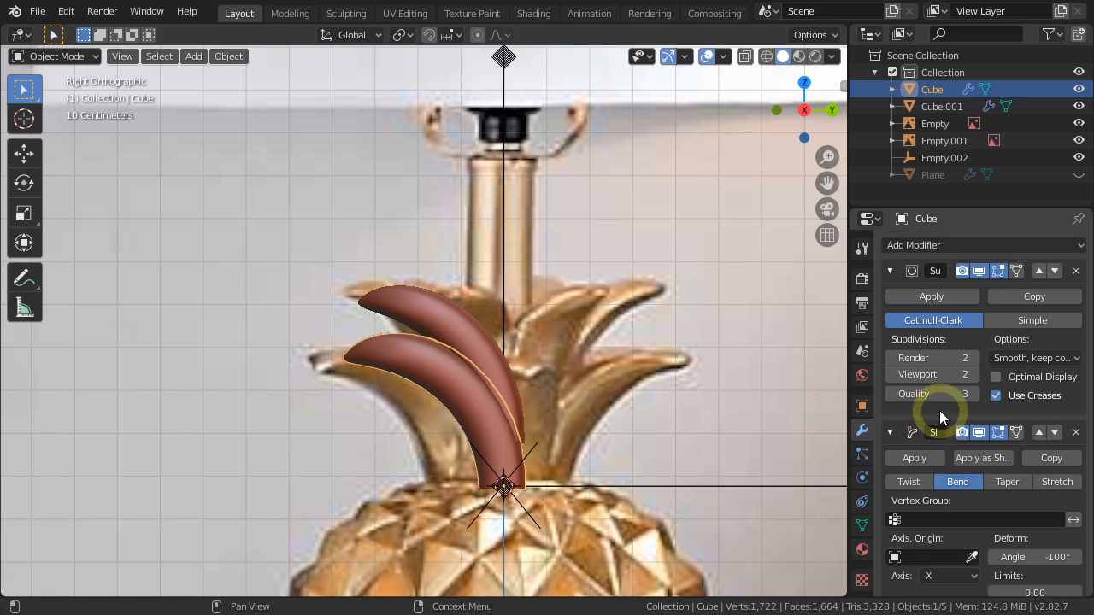
{"action": "left_click", "coordinate": [890, 270]}
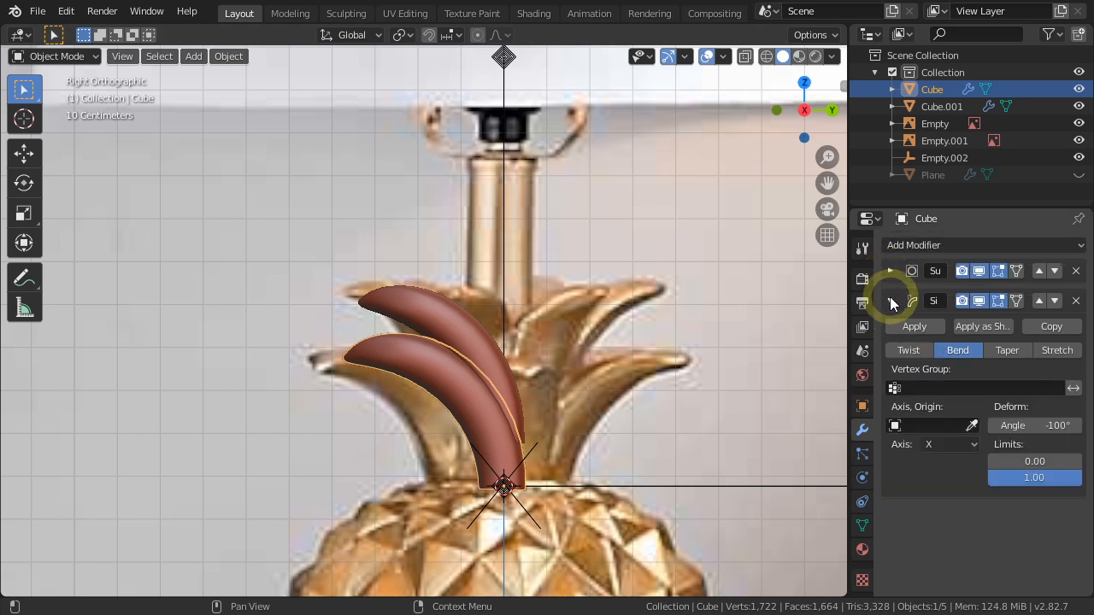
{"action": "left_click", "coordinate": [889, 299]}
{"action": "left_click", "coordinate": [890, 271]}
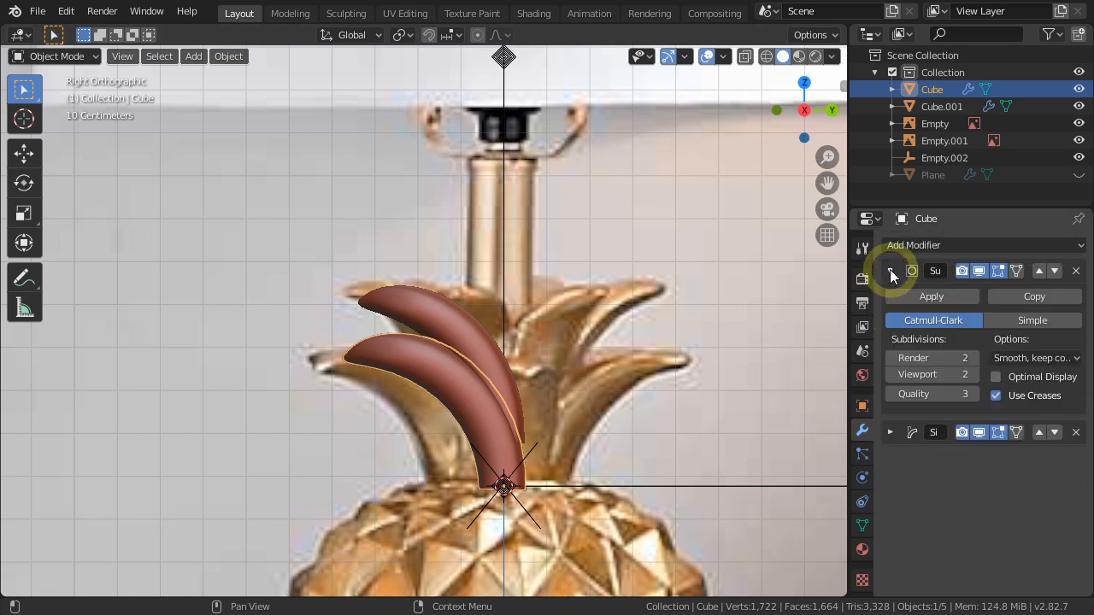
{"action": "left_click", "coordinate": [927, 296]}
{"action": "left_click", "coordinate": [891, 272]}
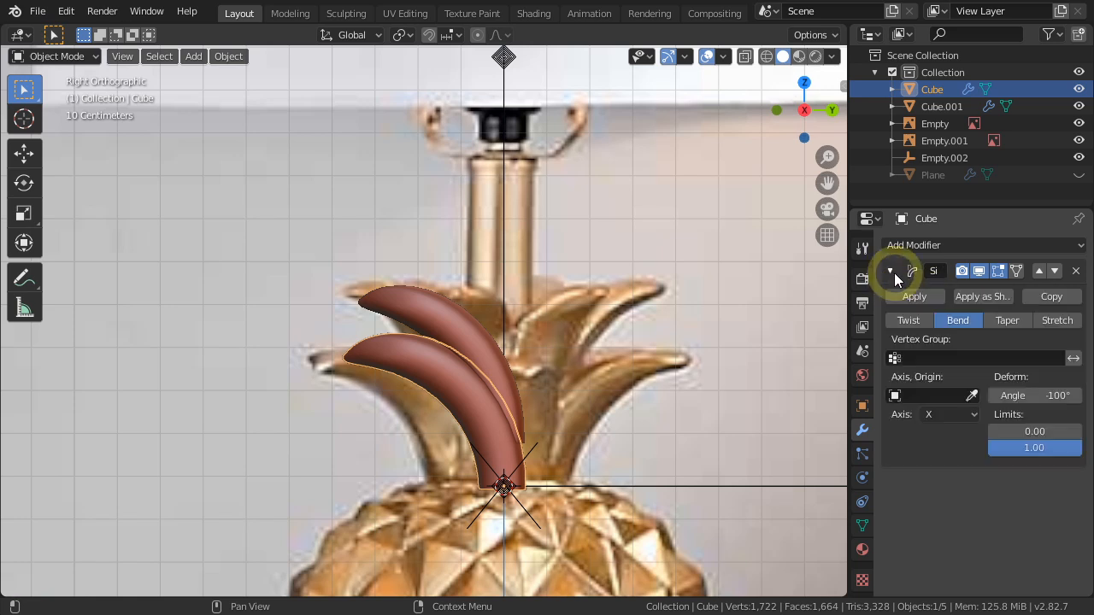
{"action": "left_click", "coordinate": [911, 297]}
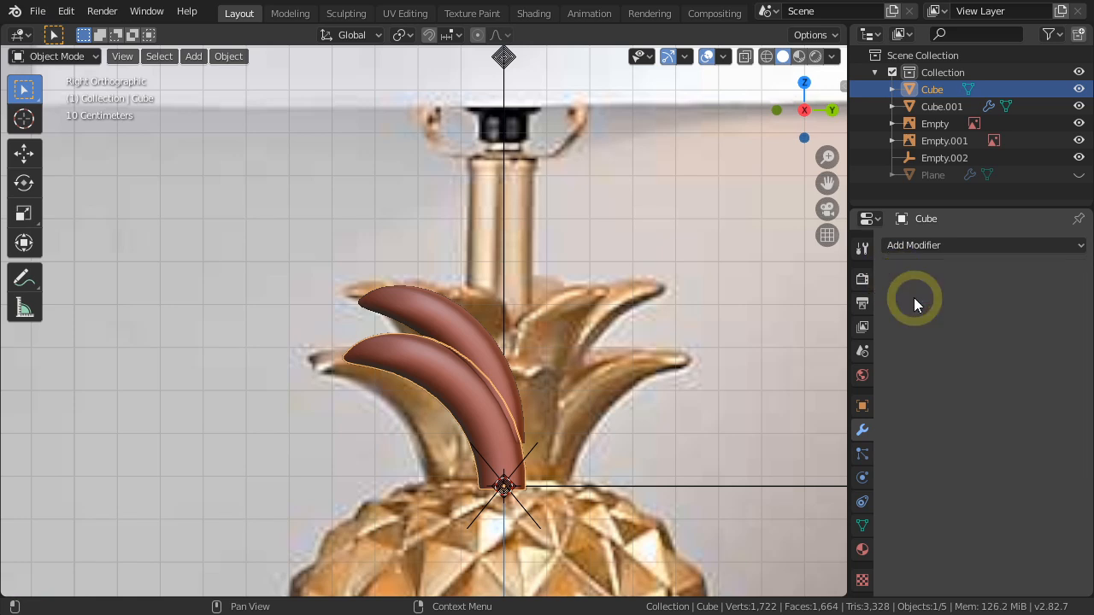
Add an Array modifier to the lower leaf with count 5, relative X offset 0 and Empty.002 as the offset object.
{"action": "left_click", "coordinate": [920, 246]}
{"action": "left_click", "coordinate": [751, 286]}
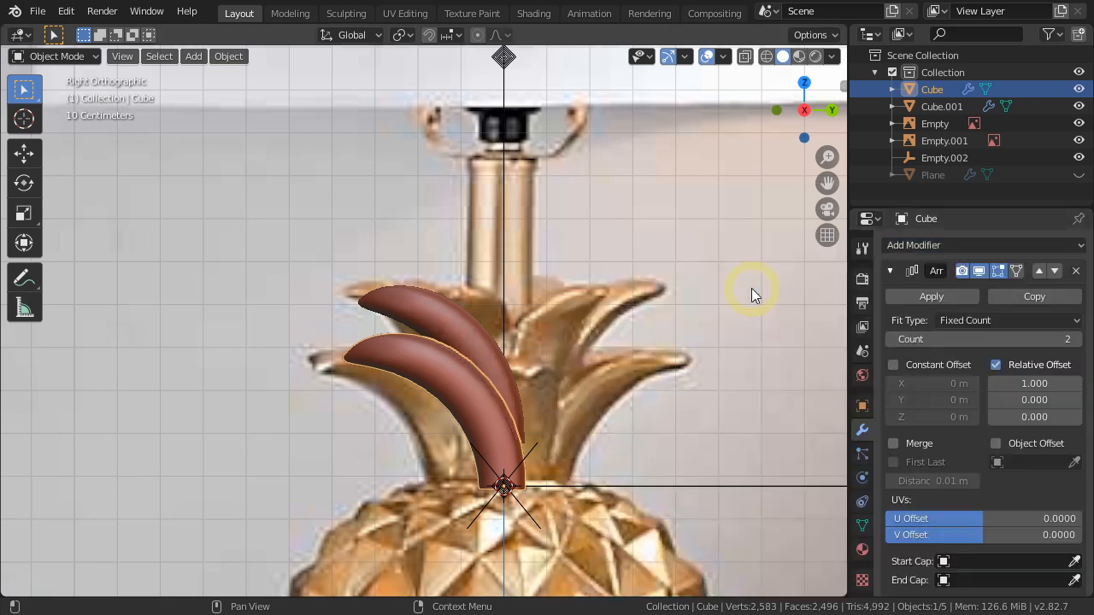
{"action": "left_click", "coordinate": [913, 340]}
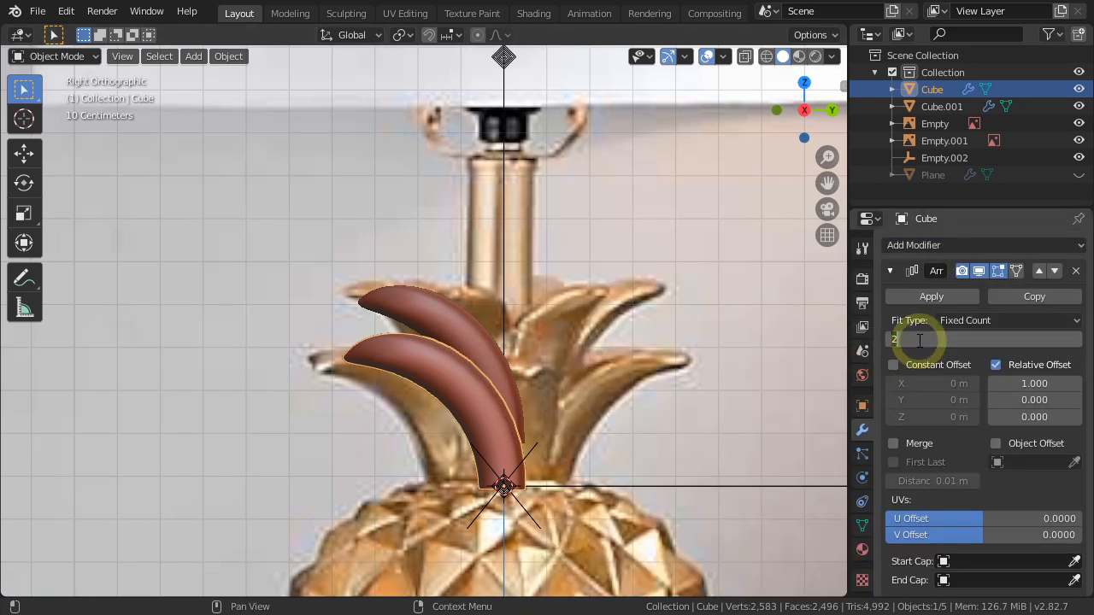
{"action": "type", "text": "5"}
{"action": "key", "text": "Return"}
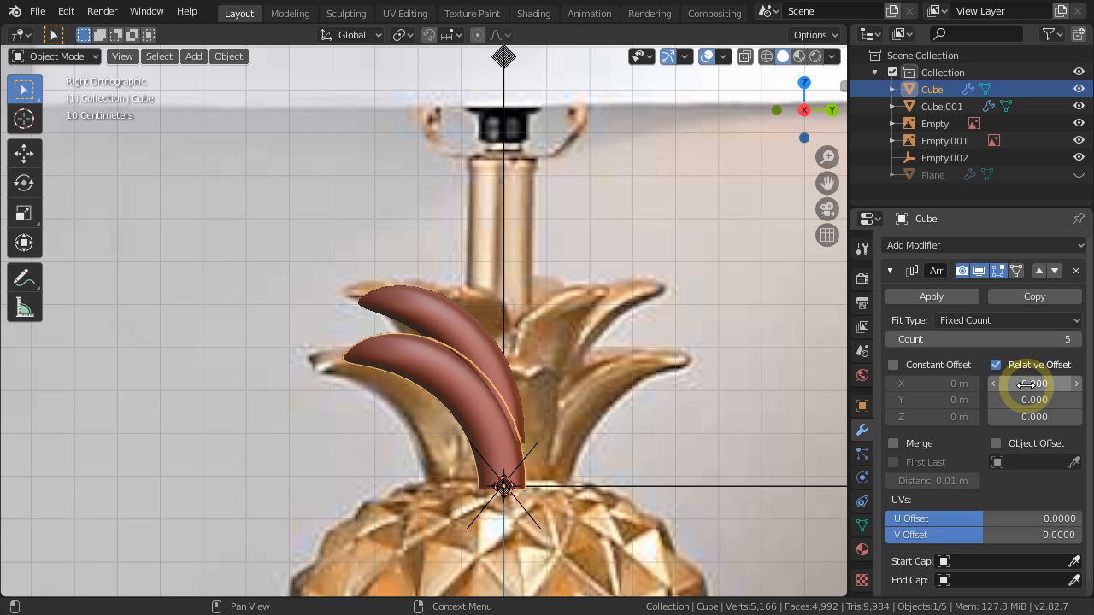
{"action": "left_click", "coordinate": [997, 463]}
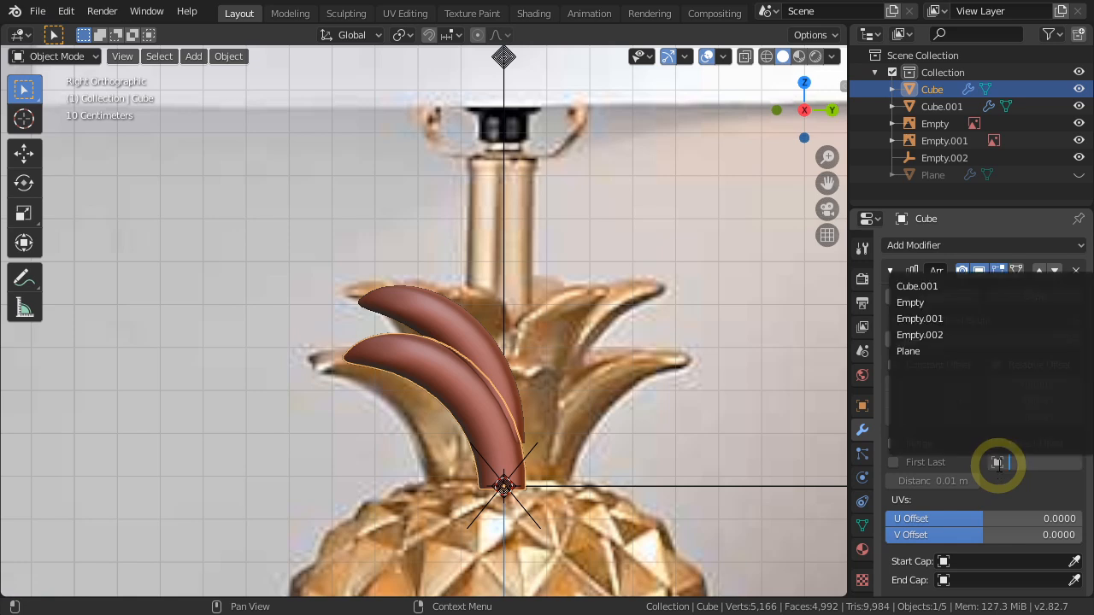
{"action": "left_click", "coordinate": [918, 336]}
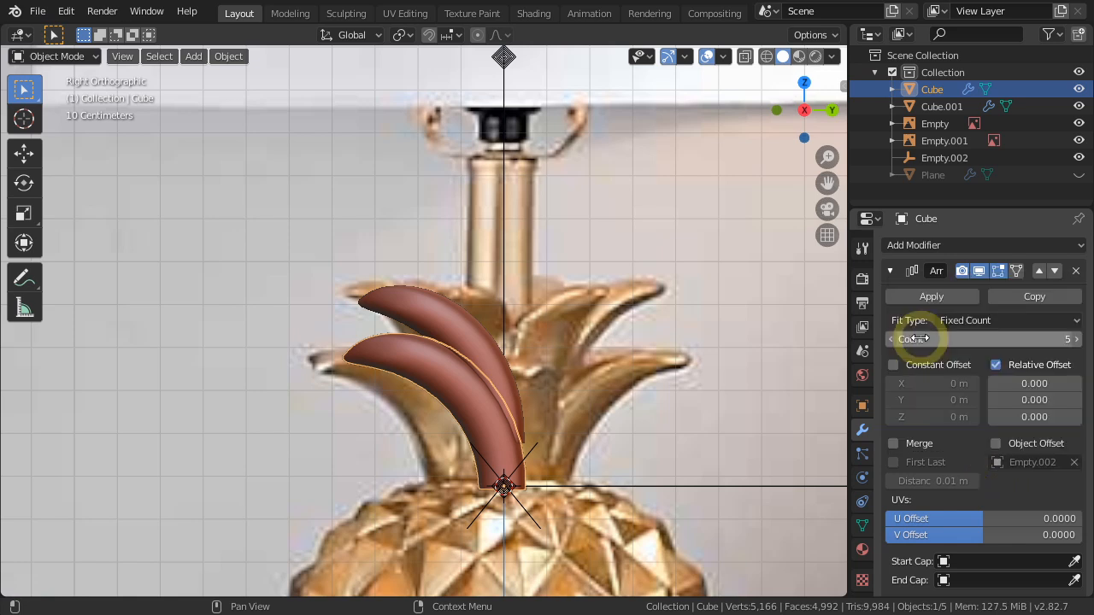
{"action": "scroll", "coordinate": [549, 458], "scroll_direction": "down", "scroll_amount": 4}
{"action": "middle_click_drag", "start_coordinate": [519, 463], "coordinate": [512, 402]}
{"action": "key", "text": "KP_Decimal"}
{"action": "scroll", "coordinate": [568, 488], "scroll_direction": "down", "scroll_amount": 1}
{"action": "scroll", "coordinate": [568, 488], "scroll_direction": "down", "scroll_amount": 5}
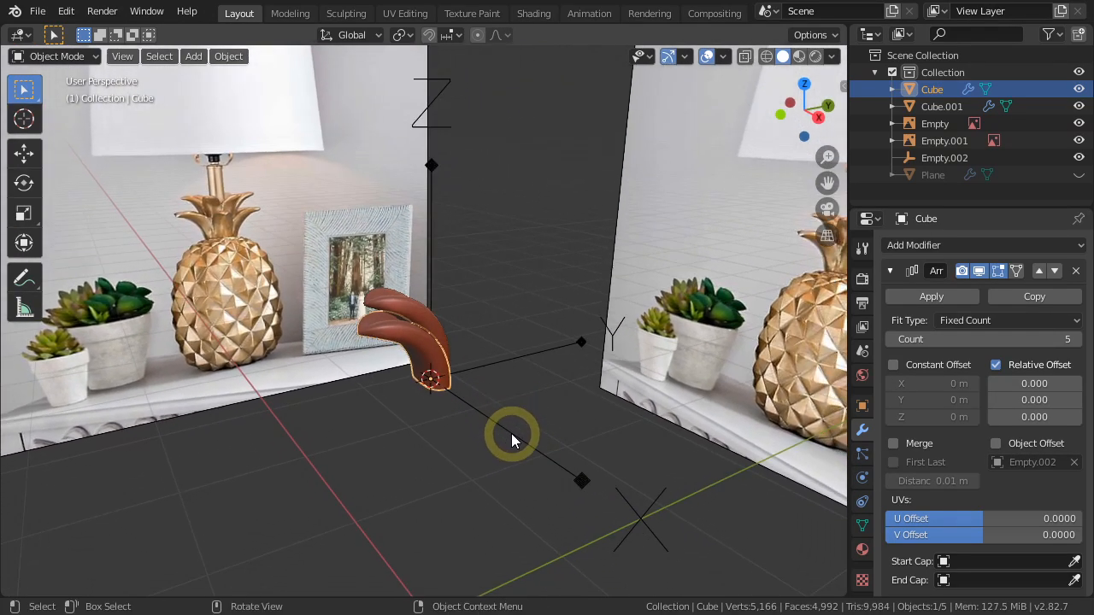
{"action": "left_click", "coordinate": [511, 435]}
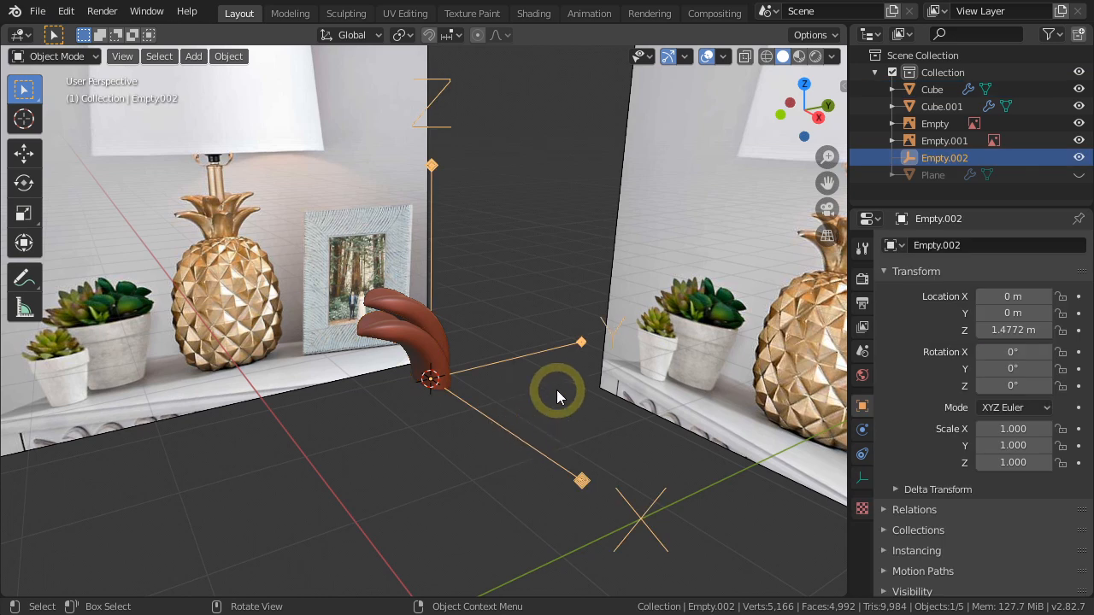
{"action": "key", "text": "g"}
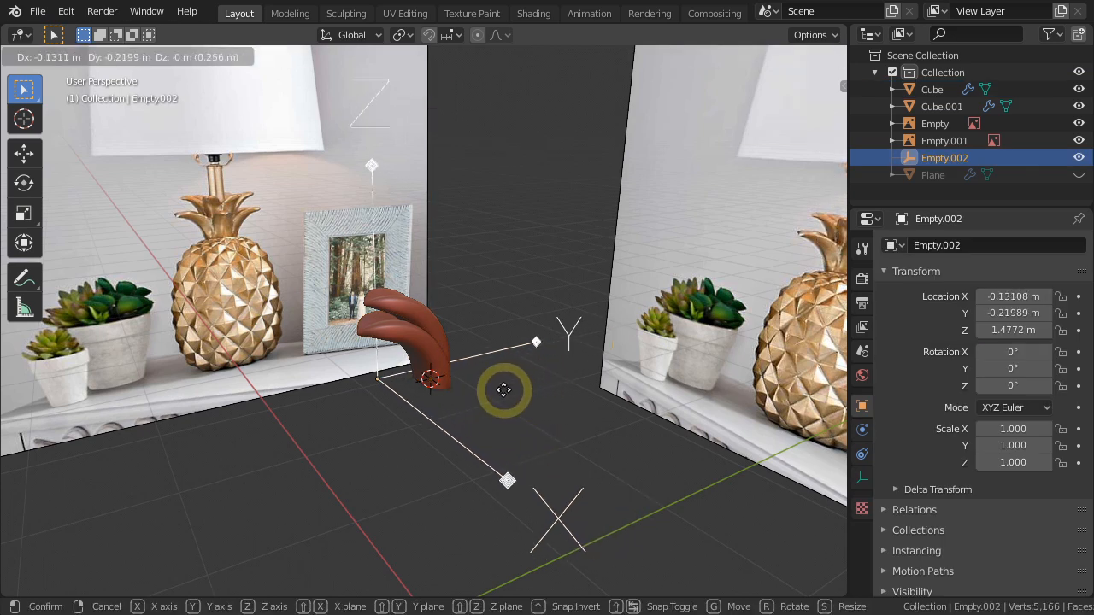
{"action": "right_click", "coordinate": [504, 390]}
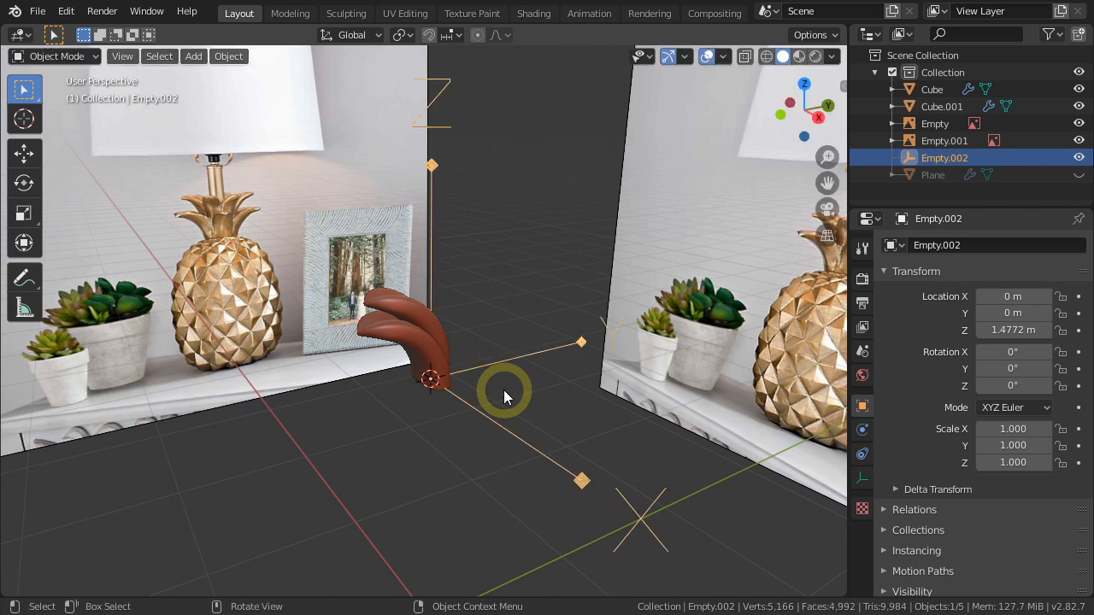
Select the lower leaf again and enable Object Offset in its Array modifier.
{"action": "left_click", "coordinate": [419, 352]}
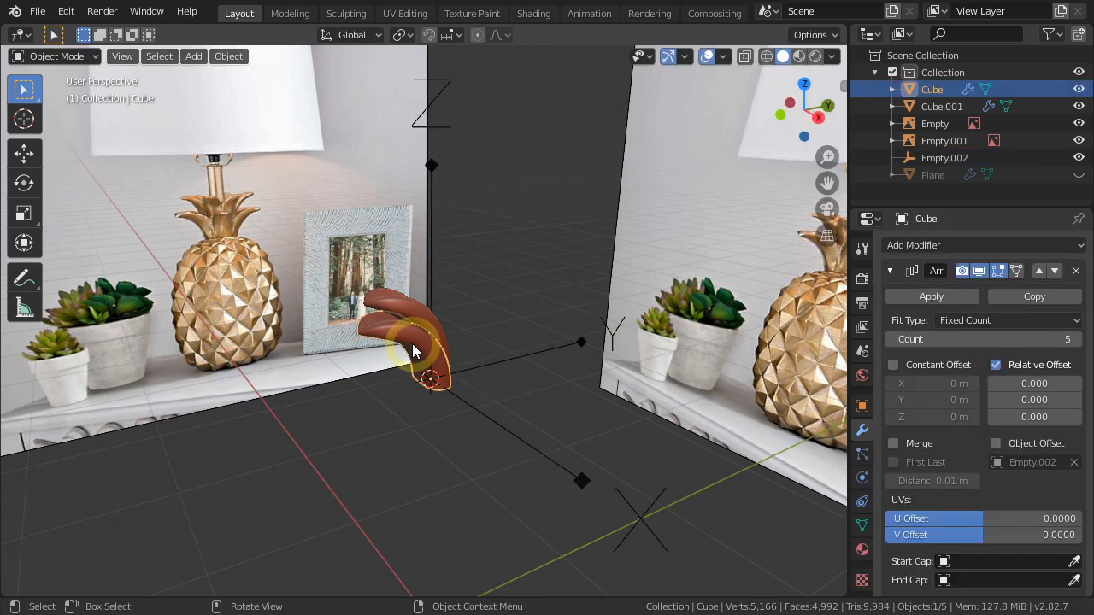
{"action": "left_click", "coordinate": [995, 443]}
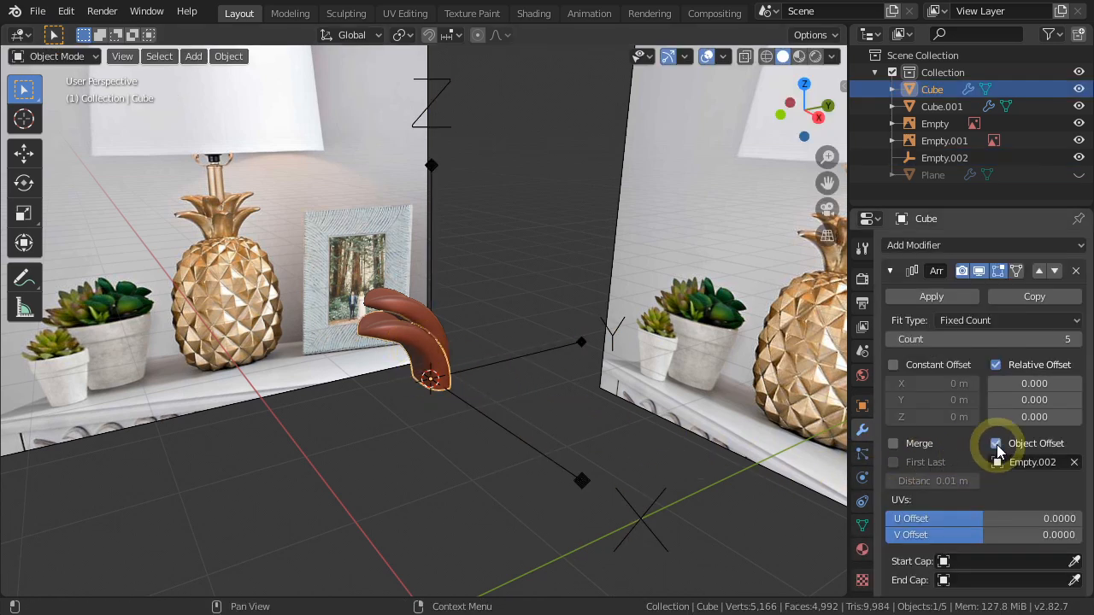
Try moving Empty.002 and rotating it about 116° around Z to test the leaf array, and undo both changes.
{"action": "left_click", "coordinate": [583, 481]}
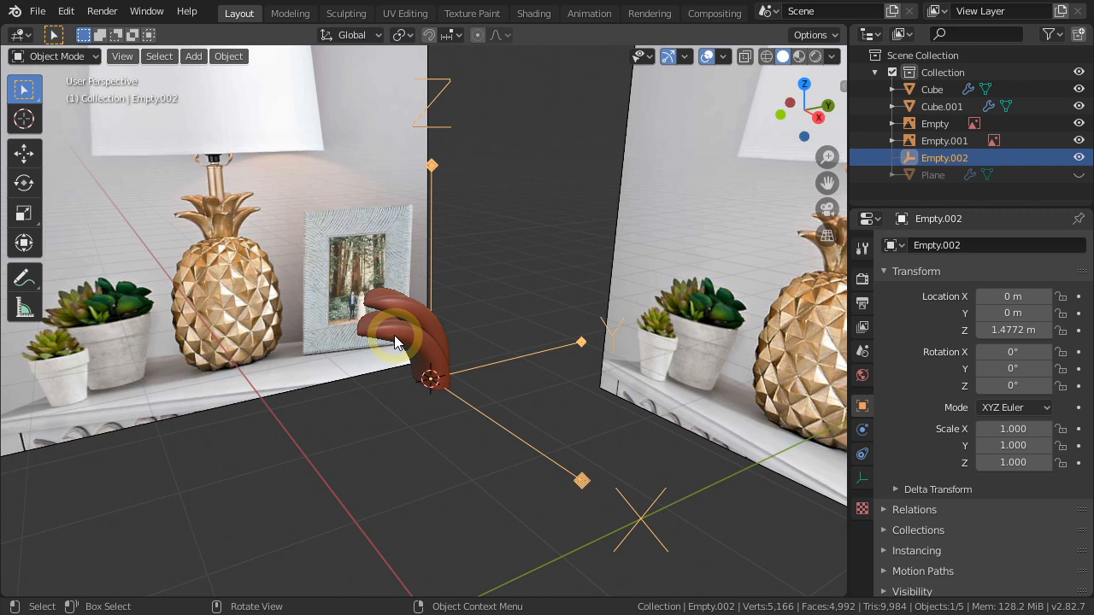
{"action": "key", "text": "g"}
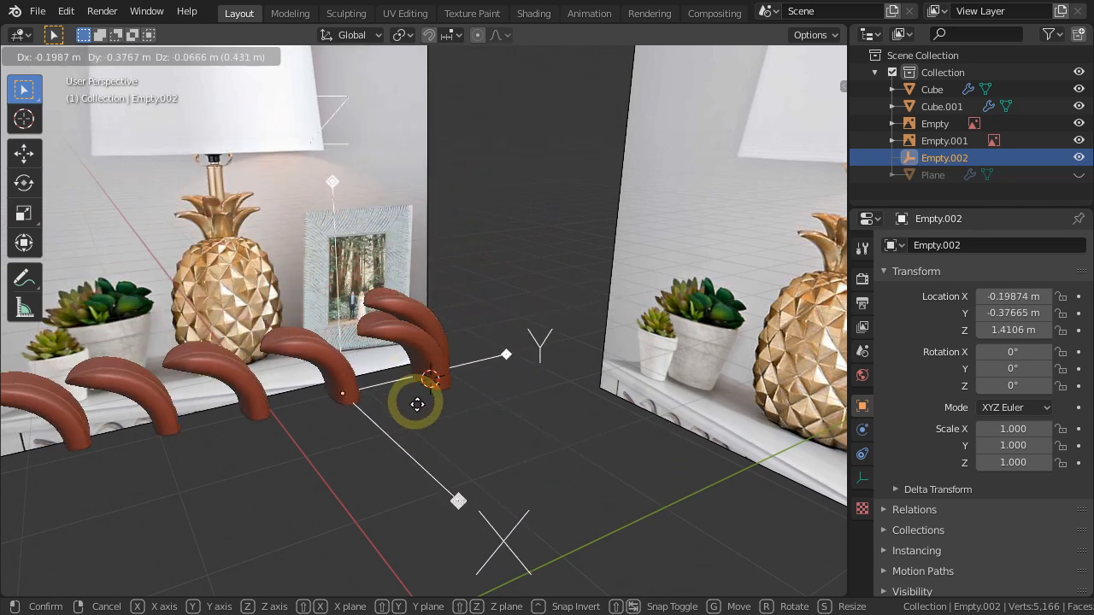
{"action": "left_click", "coordinate": [566, 405]}
{"action": "key", "text": "r"}
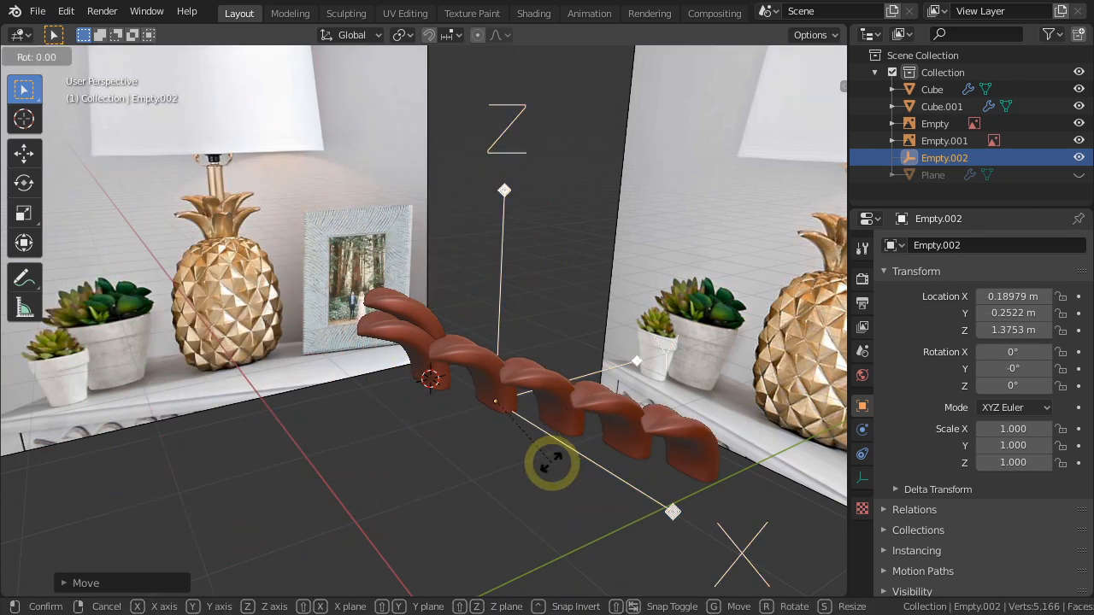
{"action": "key", "text": "z"}
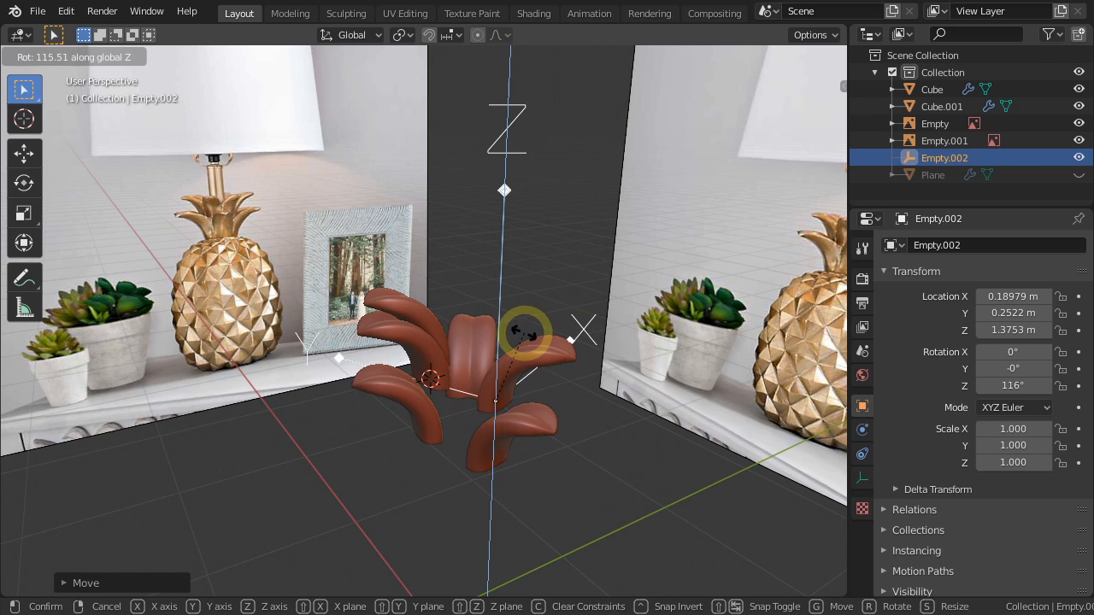
{"action": "left_click", "coordinate": [523, 332]}
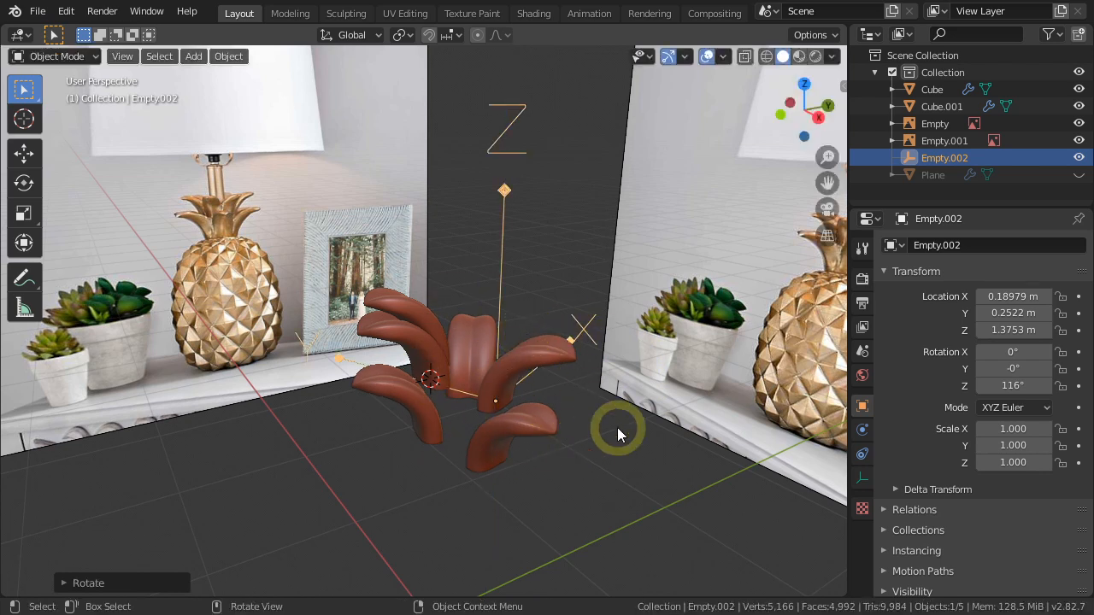
{"action": "key", "text": "ctrl+z"}
{"action": "key", "text": "ctrl+z"}
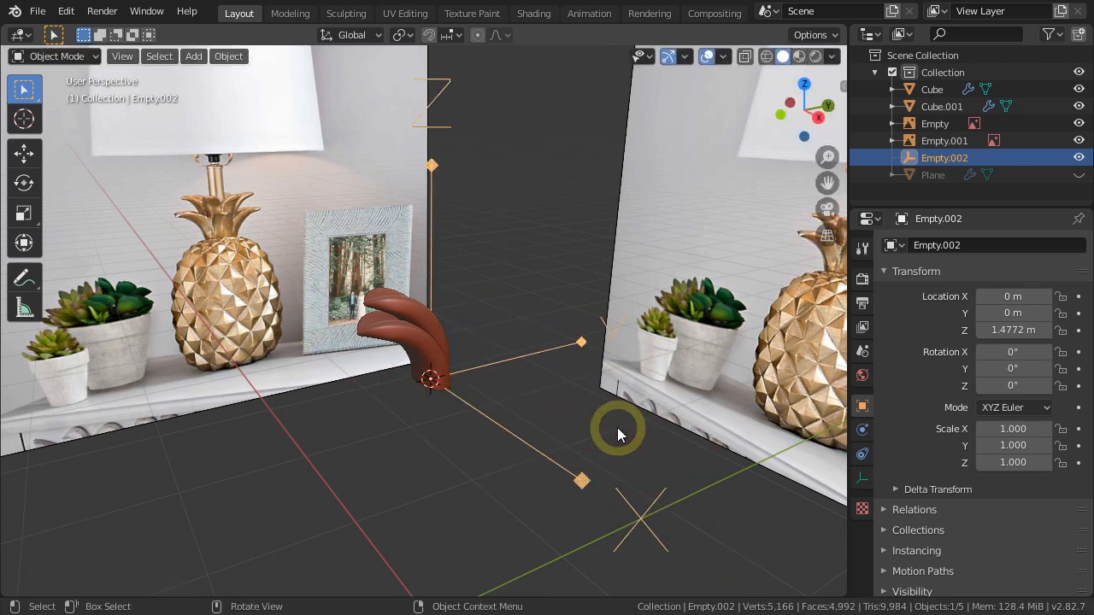
Set Empty.002's Z rotation to 360/5 (72°) so the five lower leaves form a ring.
{"action": "key", "text": "n"}
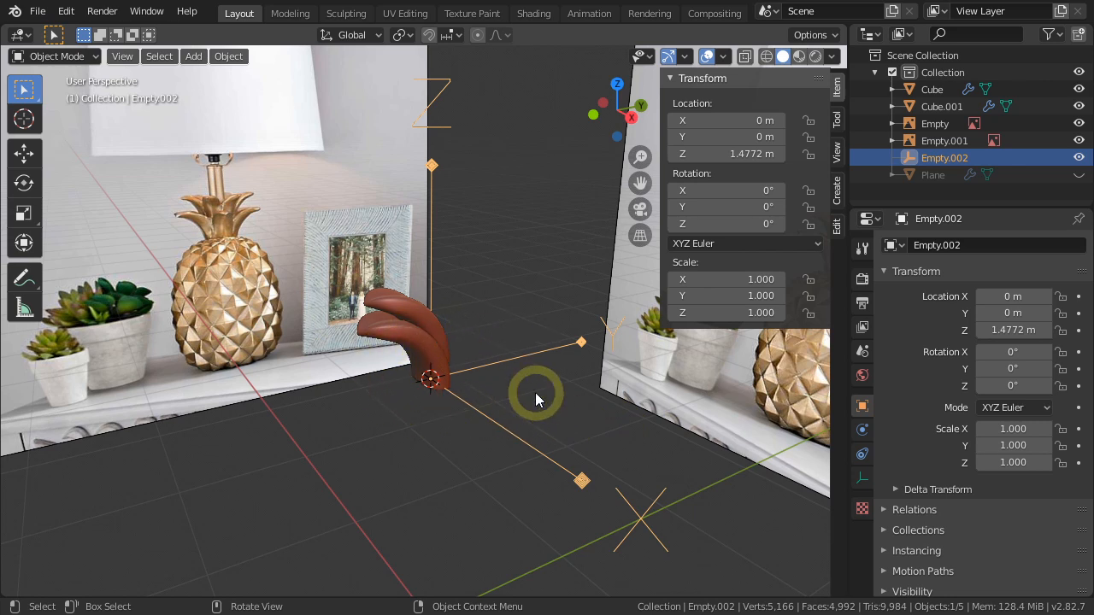
{"action": "left_click", "coordinate": [714, 224]}
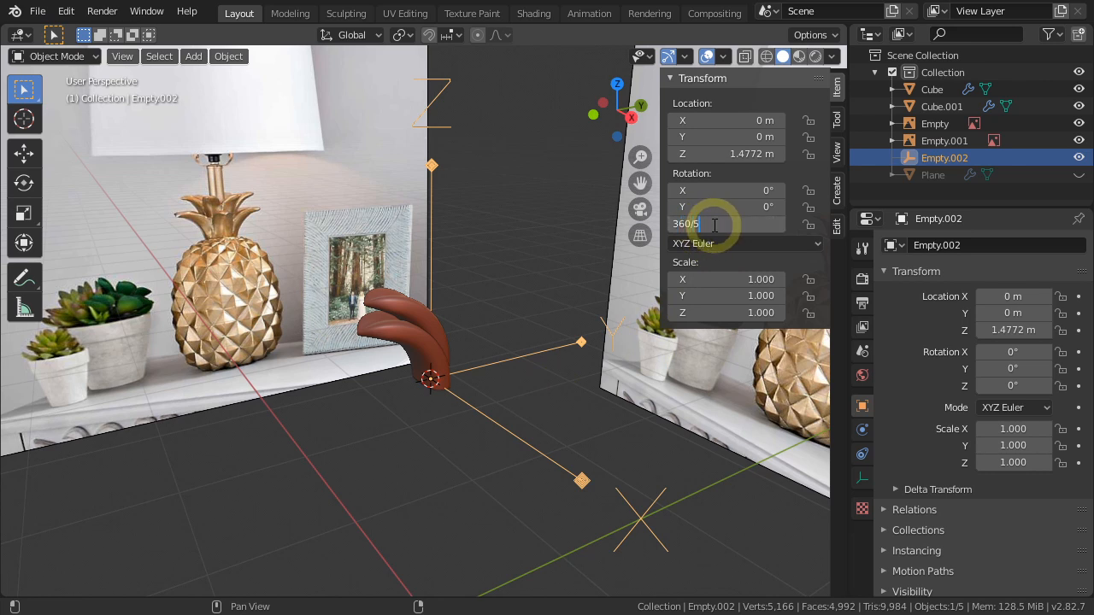
{"action": "key", "text": "Return"}
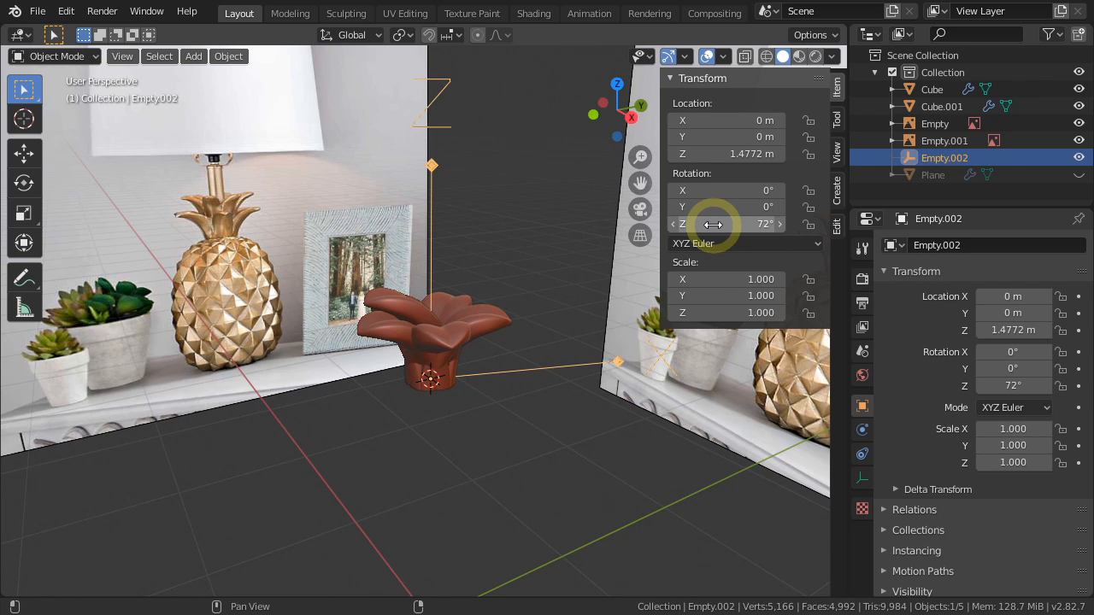
Select the lower leaf's entire mesh in Edit Mode and move it outward along negative Y to widen the leaf ring.
{"action": "scroll", "coordinate": [428, 376], "scroll_direction": "up", "scroll_amount": 5}
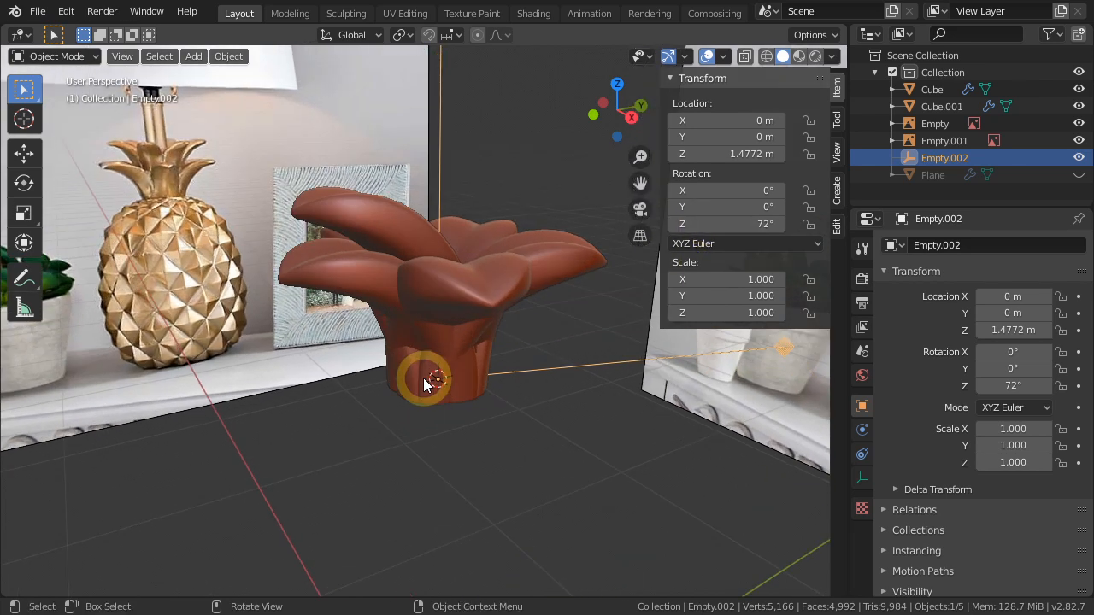
{"action": "middle_click_drag", "start_coordinate": [466, 386], "coordinate": [356, 285]}
{"action": "left_click", "coordinate": [349, 273]}
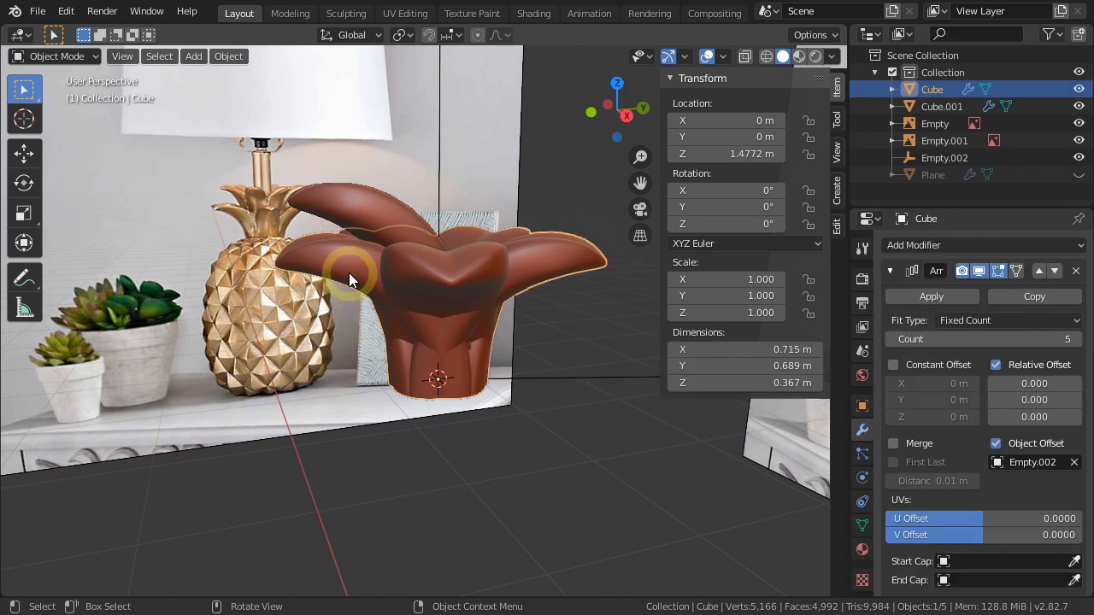
{"action": "key", "text": "Tab"}
{"action": "key", "text": "a"}
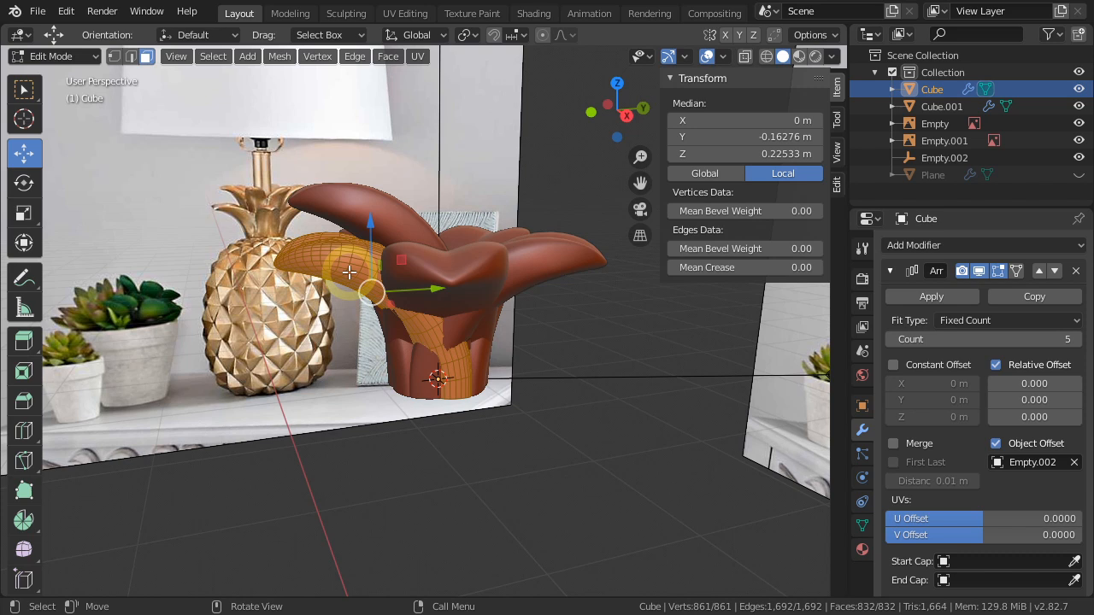
{"action": "middle_click_drag", "start_coordinate": [349, 273], "coordinate": [340, 316]}
{"action": "left_click_drag", "start_coordinate": [437, 294], "coordinate": [384, 302]}
{"action": "key", "text": "KP_3"}
{"action": "middle_click_drag", "start_coordinate": [384, 302], "coordinate": [512, 427]}
{"action": "key", "text": "n"}
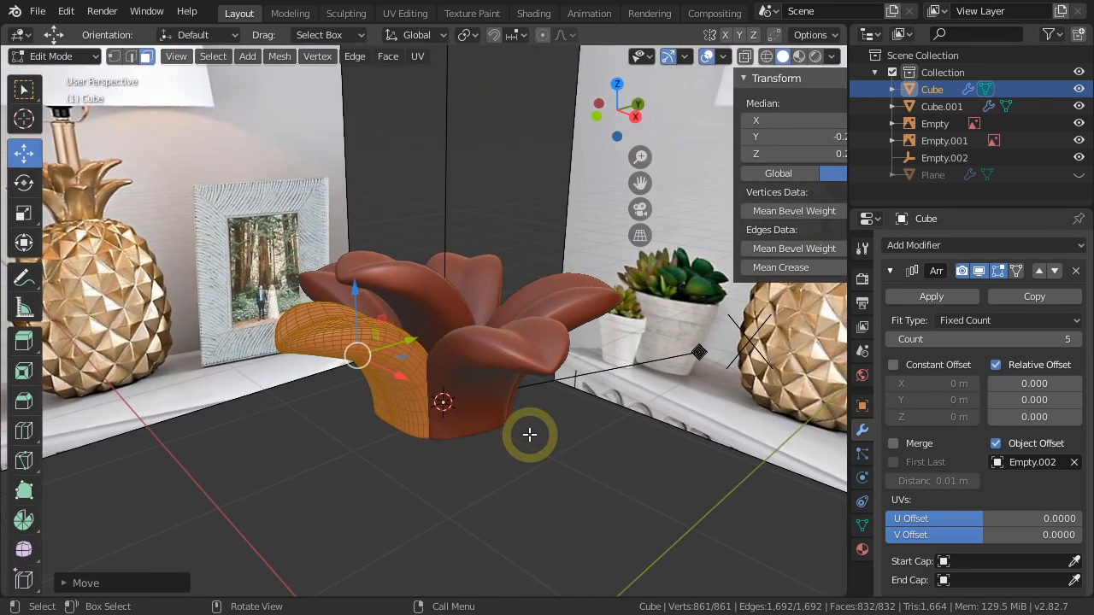
Return the lower leaf ring to Object Mode and apply its Array modifier.
{"action": "left_click", "coordinate": [929, 296]}
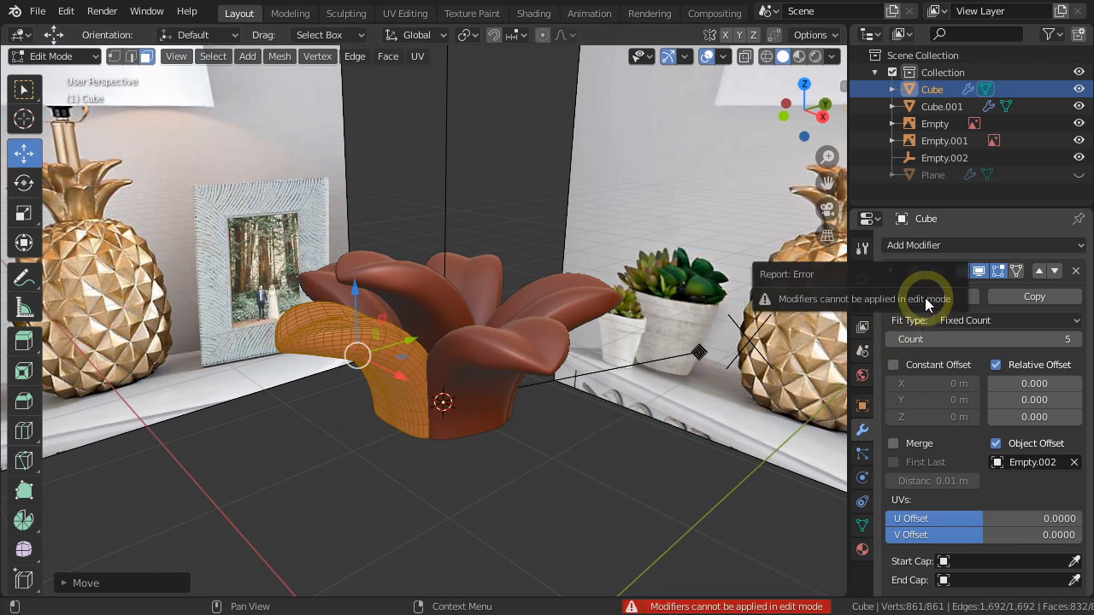
{"action": "key", "text": "Tab"}
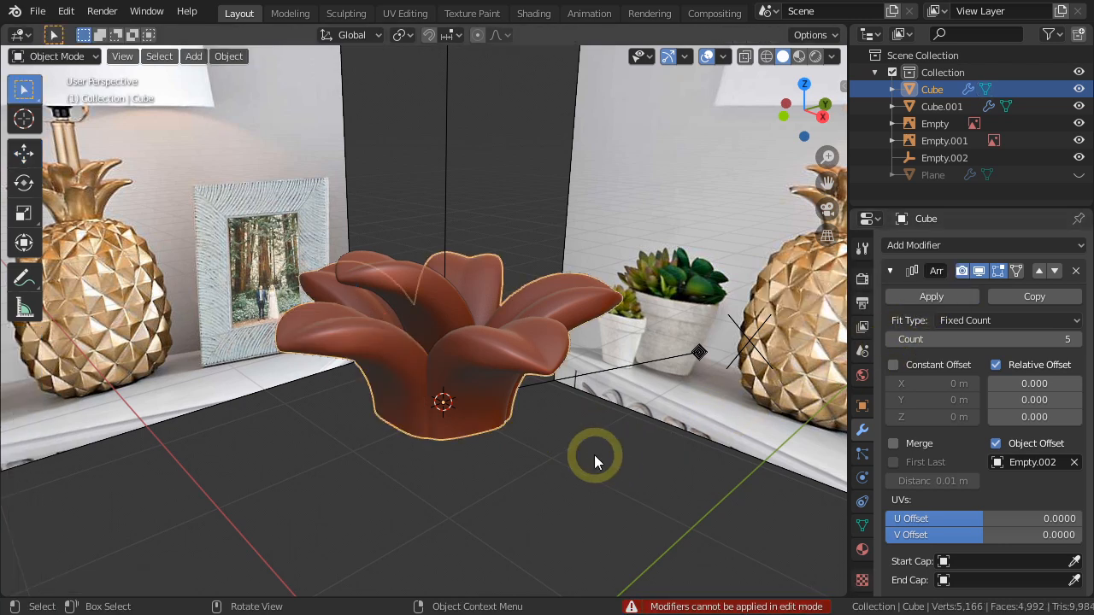
{"action": "left_click", "coordinate": [932, 297]}
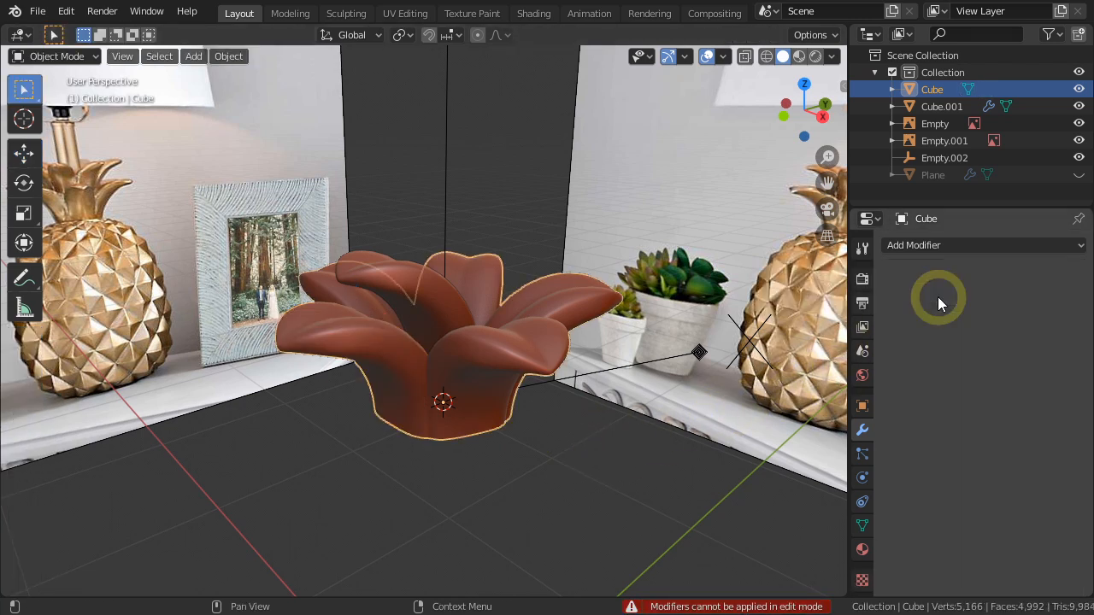
Snap the 3D cursor to the upper leaf's origin and snap Empty.002 to the cursor.
{"action": "left_click", "coordinate": [574, 464]}
{"action": "left_click", "coordinate": [409, 297]}
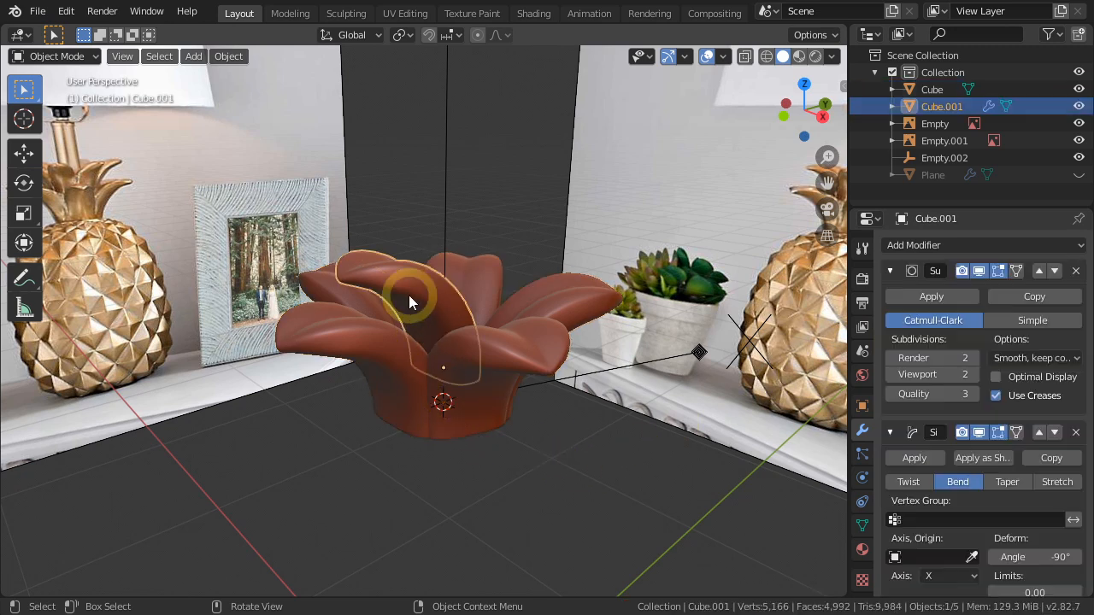
{"action": "middle_click_drag", "start_coordinate": [525, 443], "coordinate": [487, 443]}
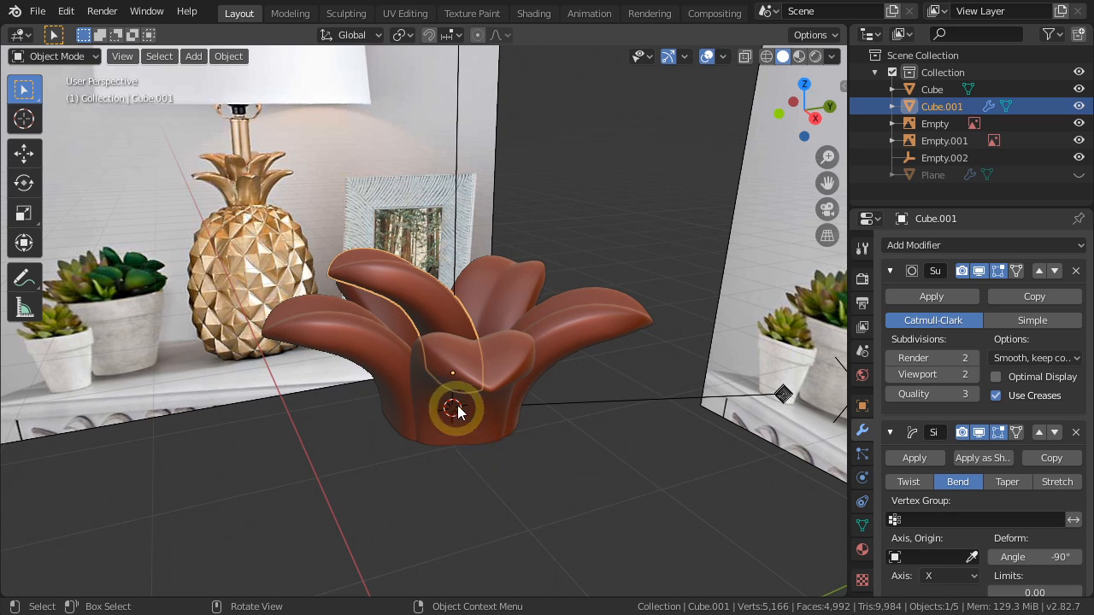
{"action": "key", "text": "shift+s"}
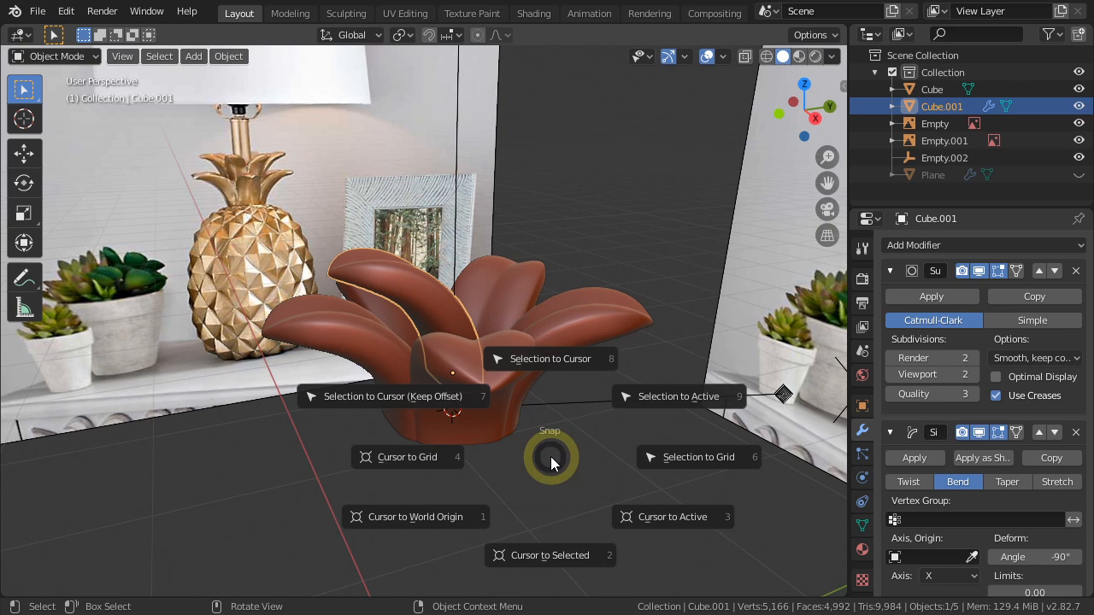
{"action": "left_click", "coordinate": [557, 556]}
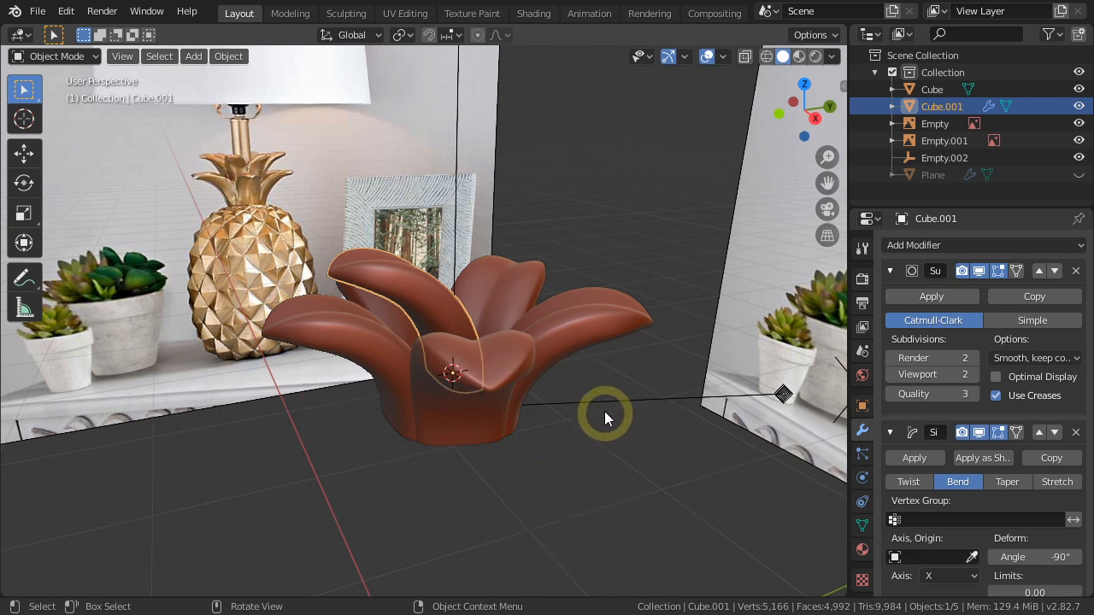
{"action": "left_click", "coordinate": [601, 401]}
{"action": "key", "text": "shift+s"}
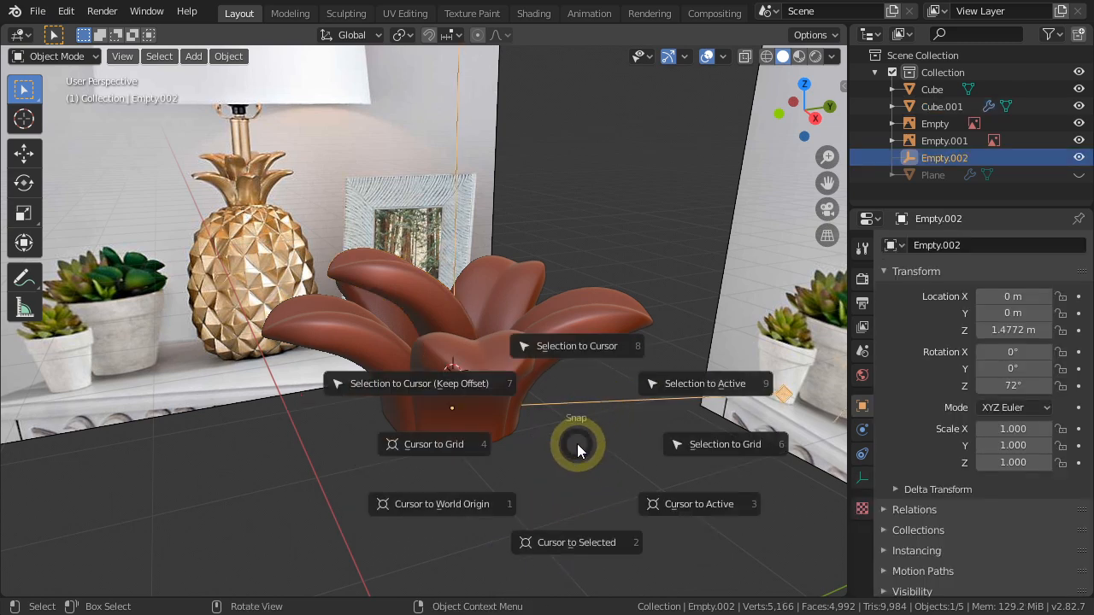
{"action": "left_click", "coordinate": [569, 346]}
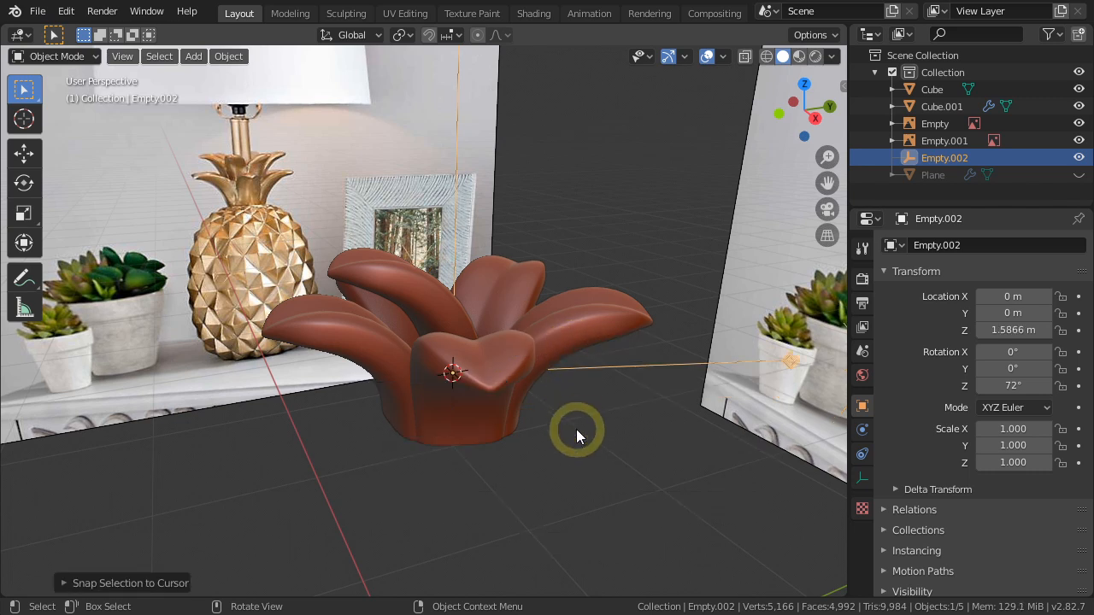
Apply the Subdivision Surface and Simple Deform modifiers on the upper leaf.
{"action": "left_click", "coordinate": [576, 429]}
{"action": "left_click", "coordinate": [413, 295]}
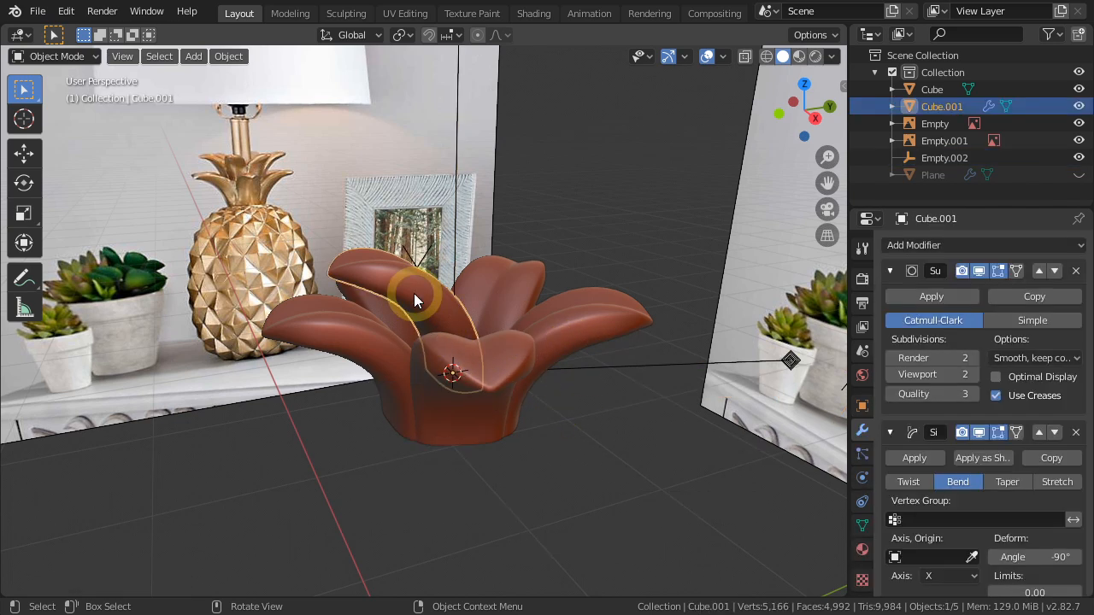
{"action": "left_click", "coordinate": [927, 297]}
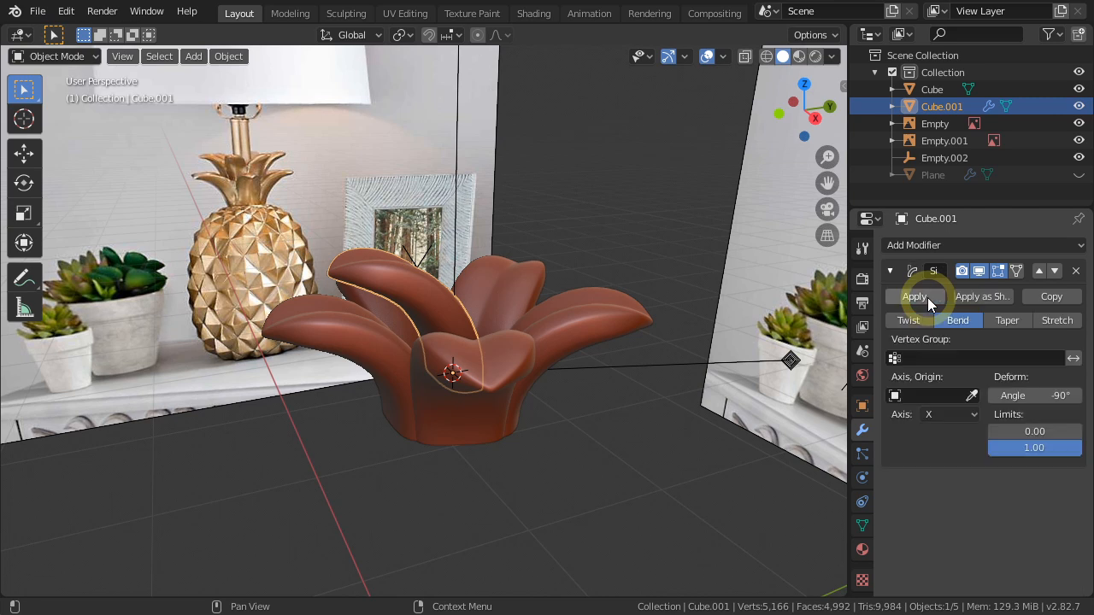
{"action": "left_click", "coordinate": [913, 297]}
Add an Array modifier to the upper leaf with count 5 and relative X offset 0.
{"action": "left_click", "coordinate": [920, 248]}
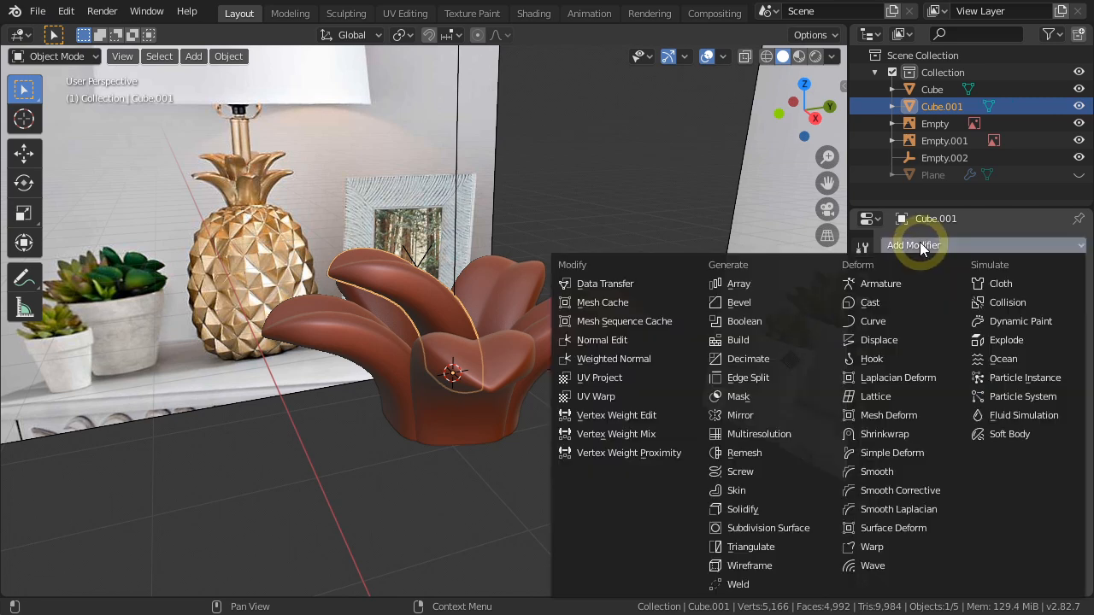
{"action": "left_click", "coordinate": [738, 282]}
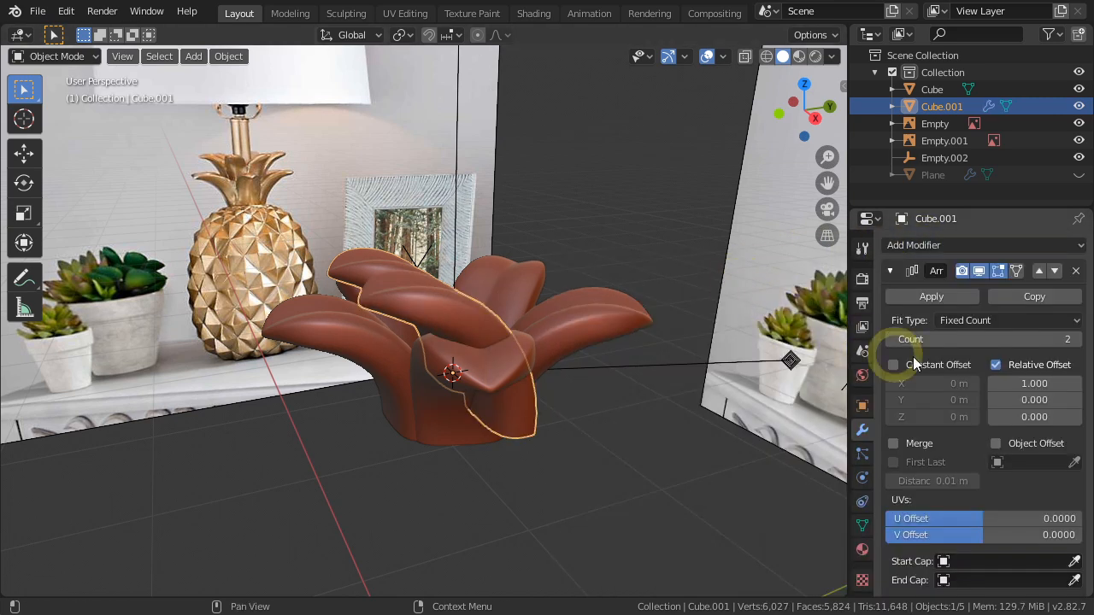
{"action": "left_click", "coordinate": [1011, 340]}
{"action": "type", "text": "5"}
{"action": "key", "text": "Return"}
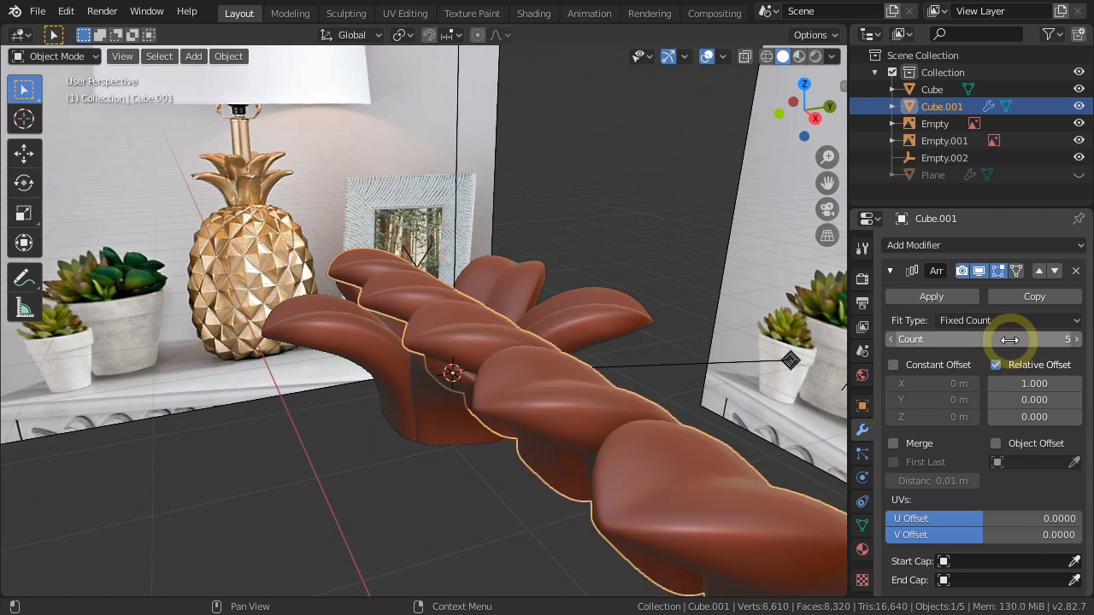
{"action": "left_click", "coordinate": [1010, 383]}
{"action": "type", "text": "0"}
{"action": "key", "text": "Return"}
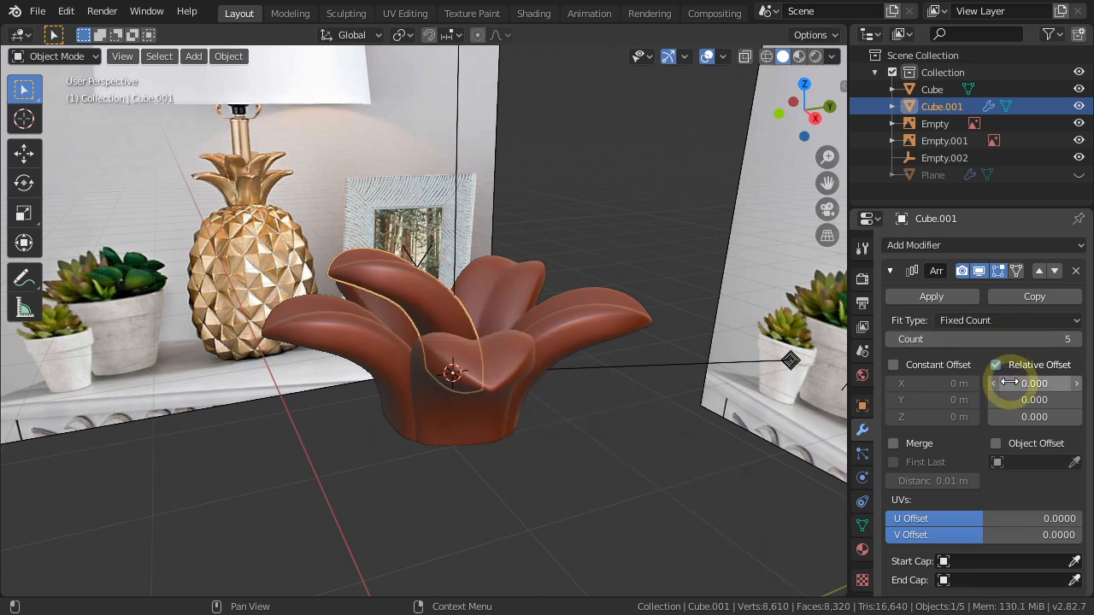
Enable Object Offset in the upper leaf's Array modifier and choose Empty.002 as the offset object.
{"action": "left_click", "coordinate": [996, 444]}
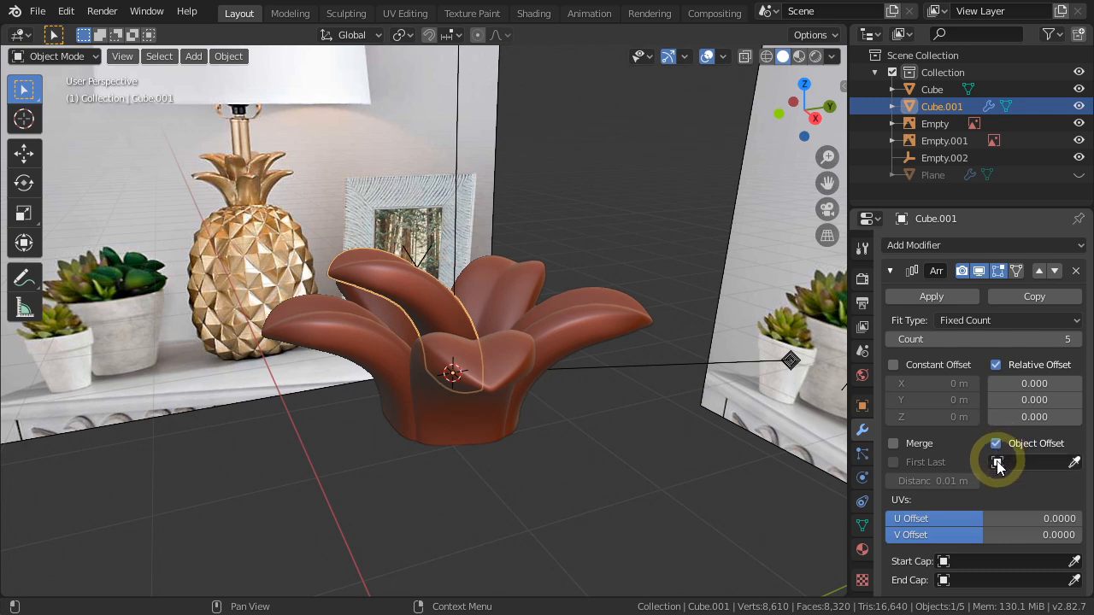
{"action": "left_click", "coordinate": [997, 463]}
{"action": "left_click", "coordinate": [919, 334]}
{"action": "left_click", "coordinate": [502, 390]}
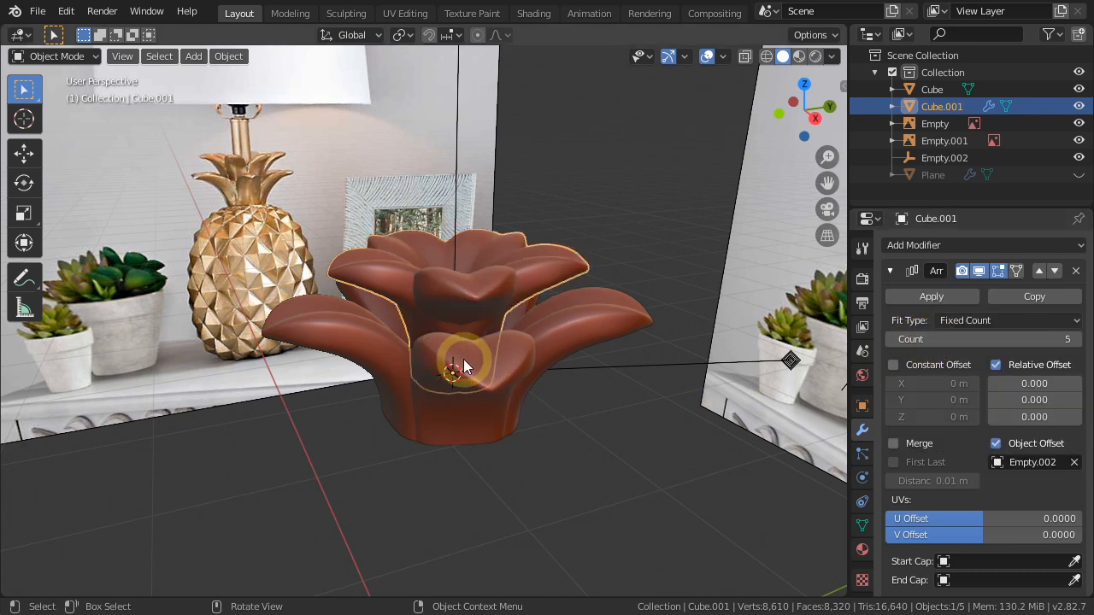
Select the upper leaf's entire mesh in Edit Mode and move it outward along negative Y, matching the reference crown.
{"action": "key", "text": "Tab"}
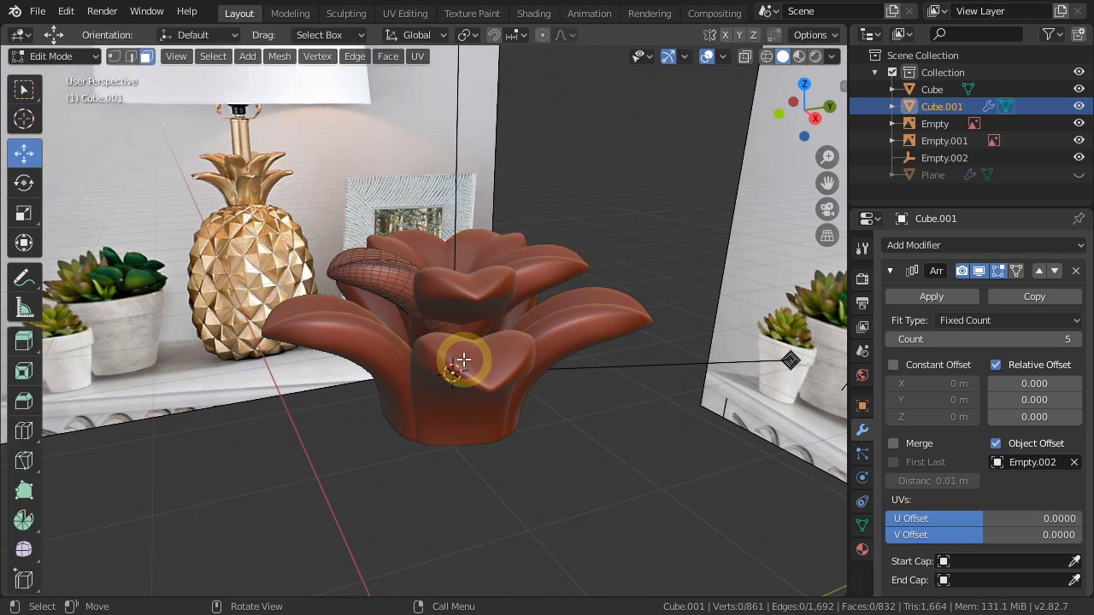
{"action": "key", "text": "a"}
{"action": "key", "text": "KP_3"}
{"action": "scroll", "coordinate": [419, 326], "scroll_direction": "up", "scroll_amount": 2}
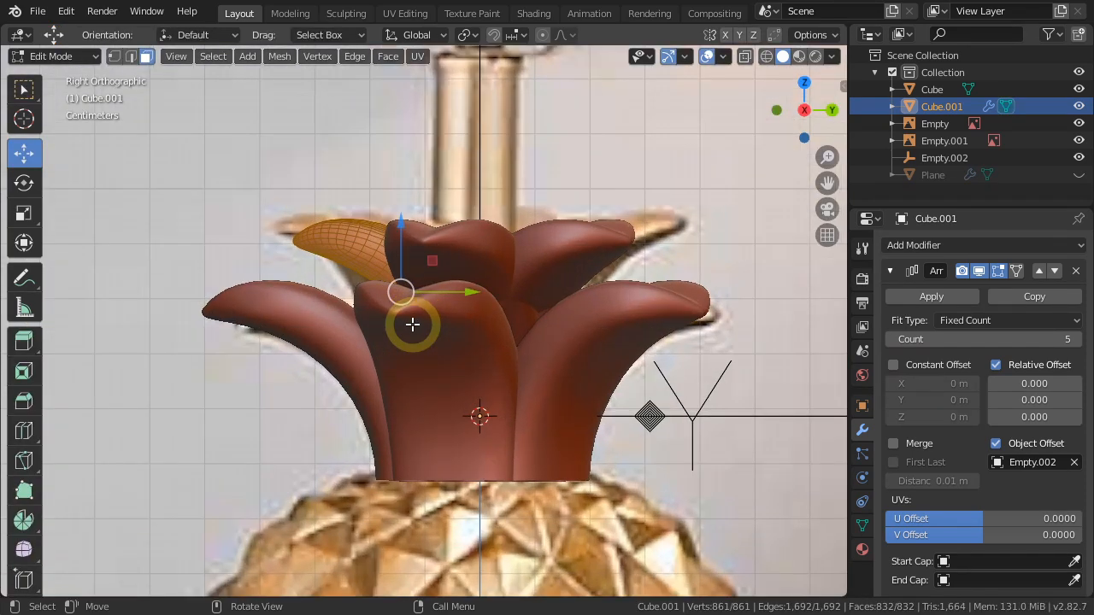
{"action": "left_click_drag", "start_coordinate": [470, 293], "coordinate": [434, 293]}
{"action": "middle_click_drag", "start_coordinate": [408, 402], "coordinate": [558, 484]}
{"action": "scroll", "coordinate": [445, 363], "scroll_direction": "up", "scroll_amount": 3}
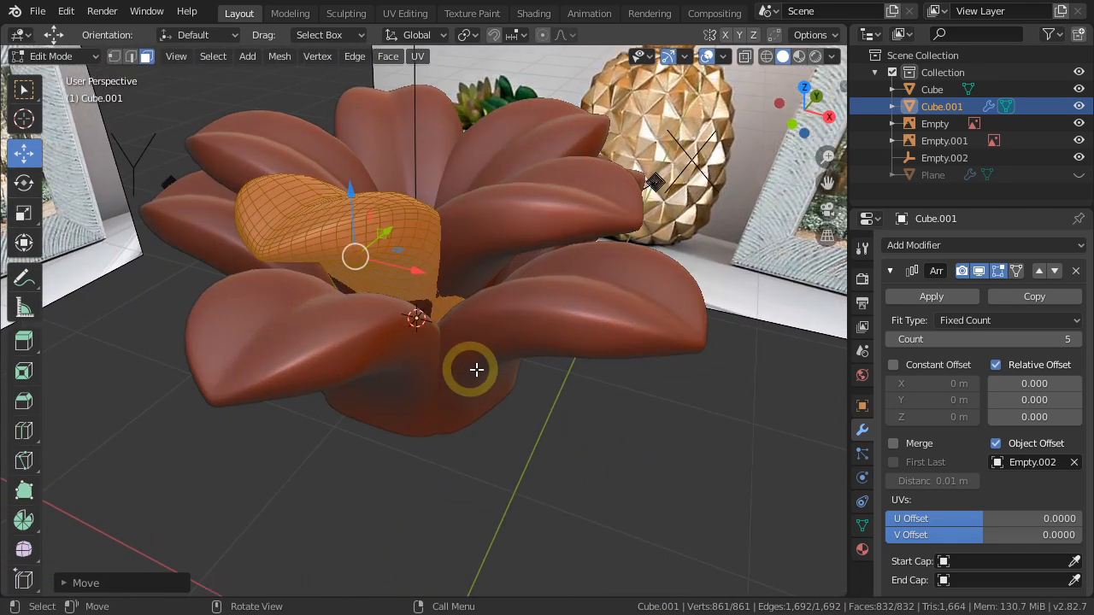
{"action": "left_click_drag", "start_coordinate": [391, 232], "coordinate": [383, 243]}
{"action": "mouse_move", "coordinate": [442, 331]}
{"action": "middle_mouse_down"}
{"action": "mouse_move", "coordinate": [476, 442]}
{"action": "mouse_move", "coordinate": [435, 302]}
{"action": "mouse_move", "coordinate": [359, 293]}
{"action": "mouse_move", "coordinate": [439, 312]}
{"action": "middle_mouse_up"}
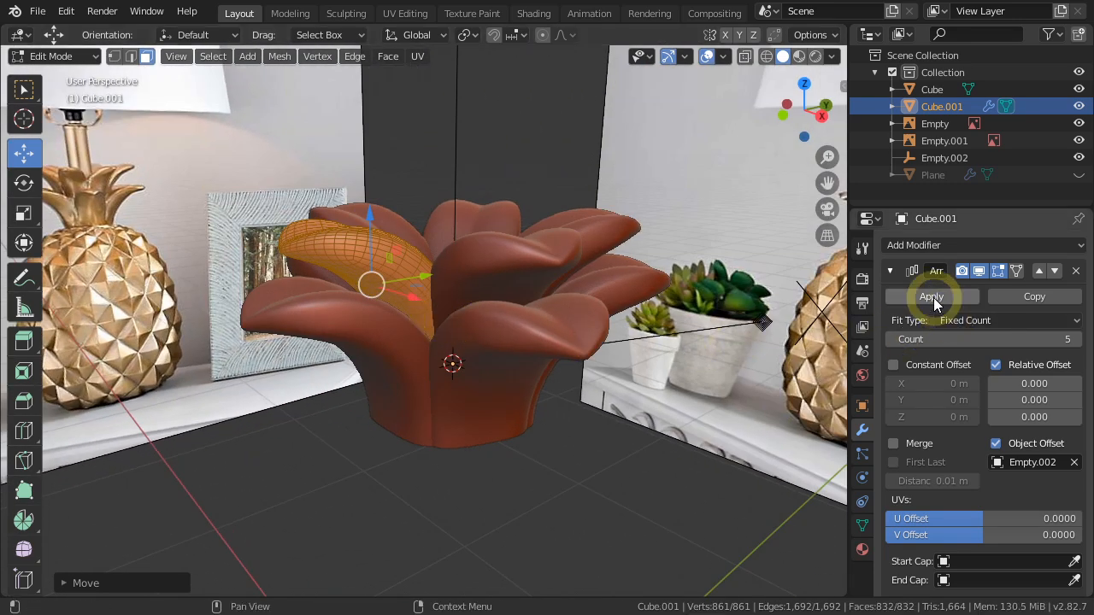
Return the upper leaf ring to Object Mode and apply its Array modifier.
{"action": "key", "text": "Tab"}
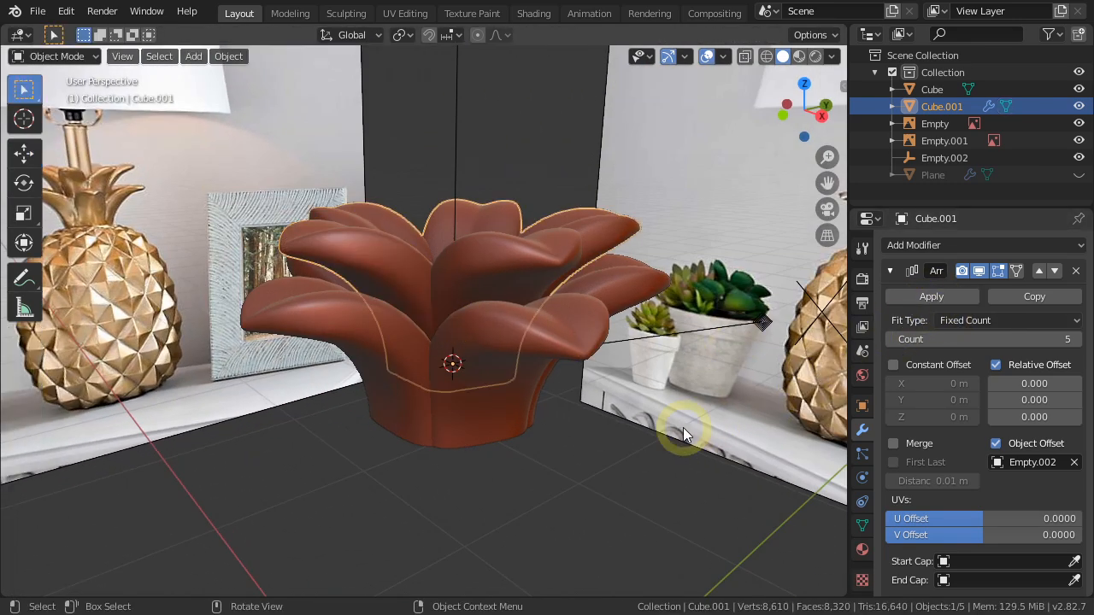
{"action": "left_click", "coordinate": [944, 297]}
{"action": "middle_click_drag", "start_coordinate": [495, 365], "coordinate": [471, 372]}
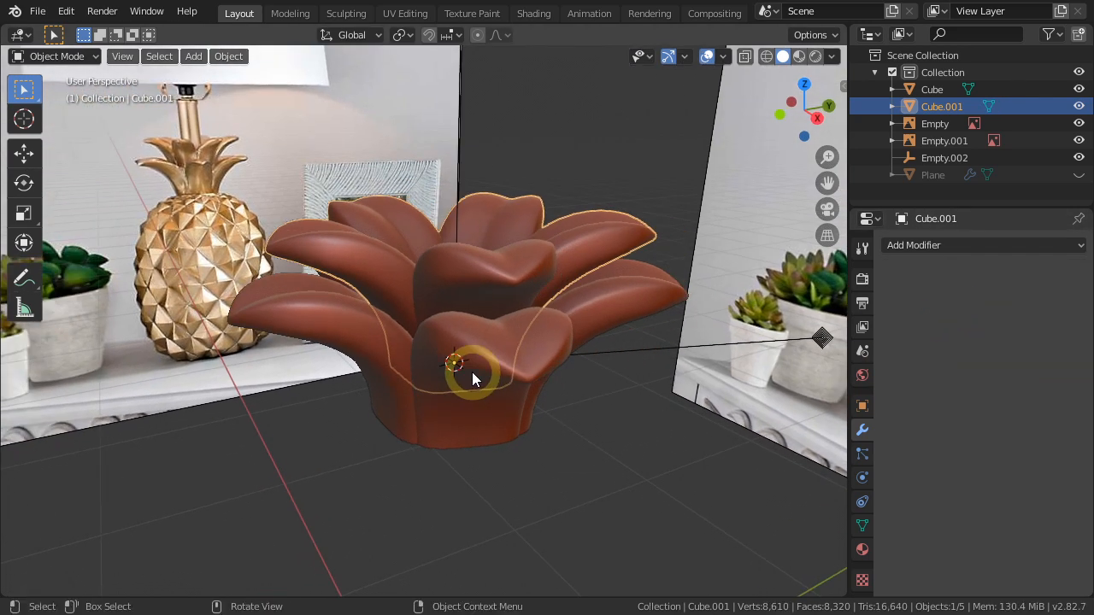
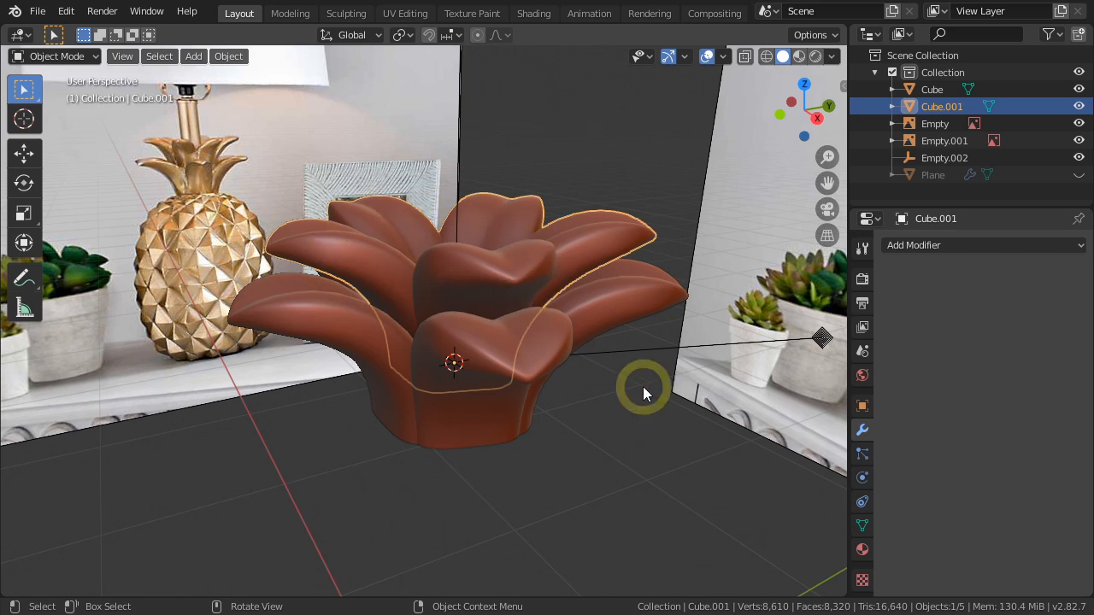
Set the upper leaf ring's Z rotation to 36° so its leaves sit between those of the lower ring.
{"action": "key", "text": "n"}
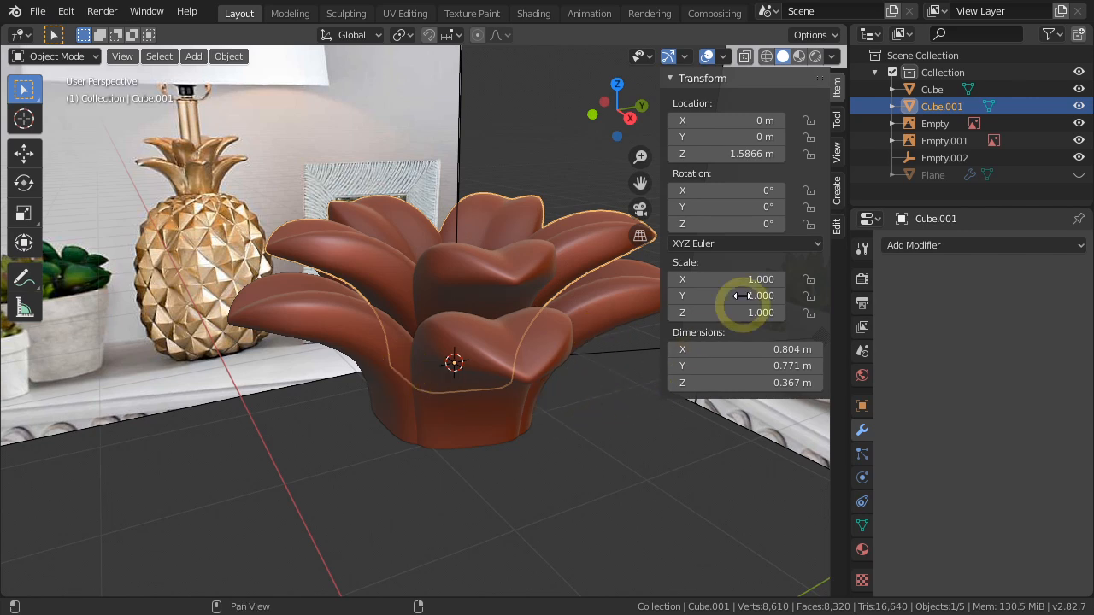
{"action": "left_click", "coordinate": [731, 225]}
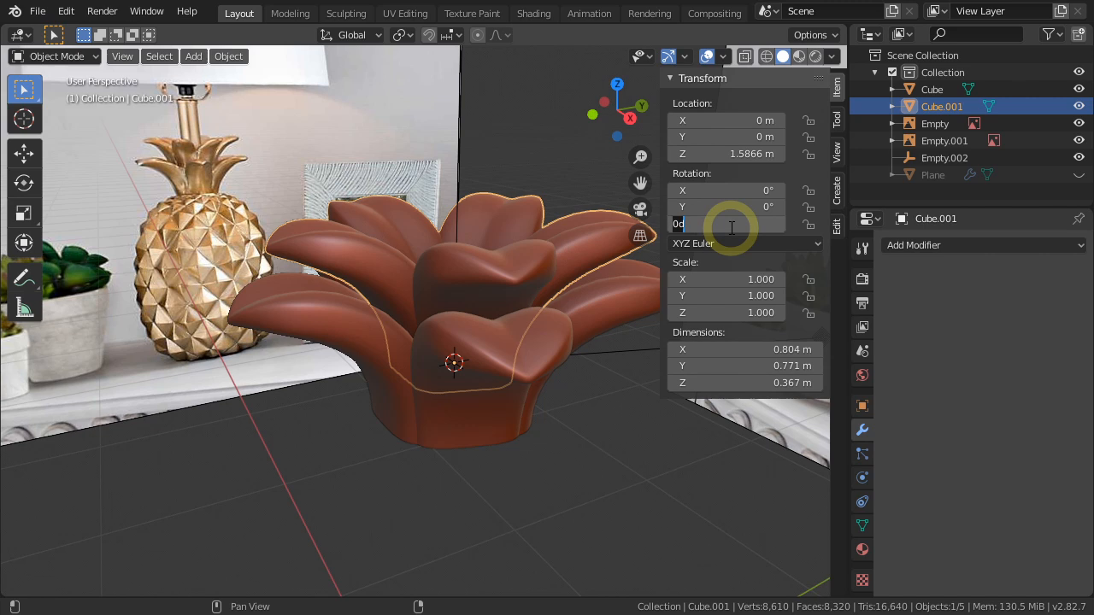
{"action": "type", "text": "36"}
{"action": "key", "text": "Return"}
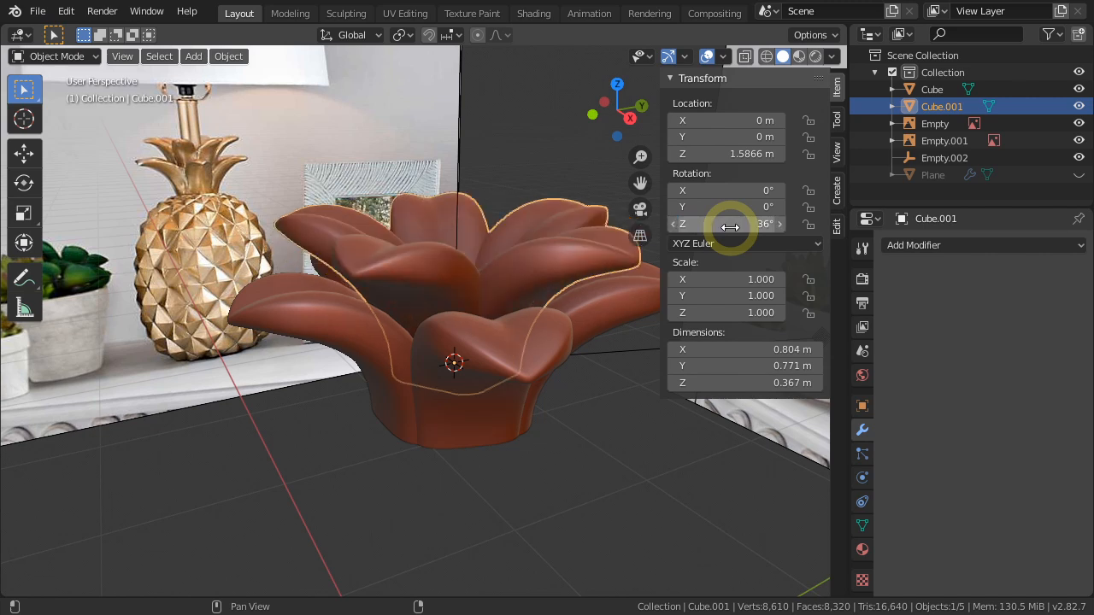
{"action": "key", "text": "n"}
Raise the upper leaf ring slightly along Z in the right side view to match the reference crown.
{"action": "mouse_move", "coordinate": [526, 372]}
{"action": "middle_mouse_down"}
{"action": "mouse_move", "coordinate": [566, 418]}
{"action": "mouse_move", "coordinate": [648, 451]}
{"action": "mouse_move", "coordinate": [744, 399]}
{"action": "mouse_move", "coordinate": [683, 328]}
{"action": "mouse_move", "coordinate": [530, 323]}
{"action": "mouse_move", "coordinate": [476, 337]}
{"action": "mouse_move", "coordinate": [470, 371]}
{"action": "mouse_move", "coordinate": [532, 366]}
{"action": "middle_mouse_up"}
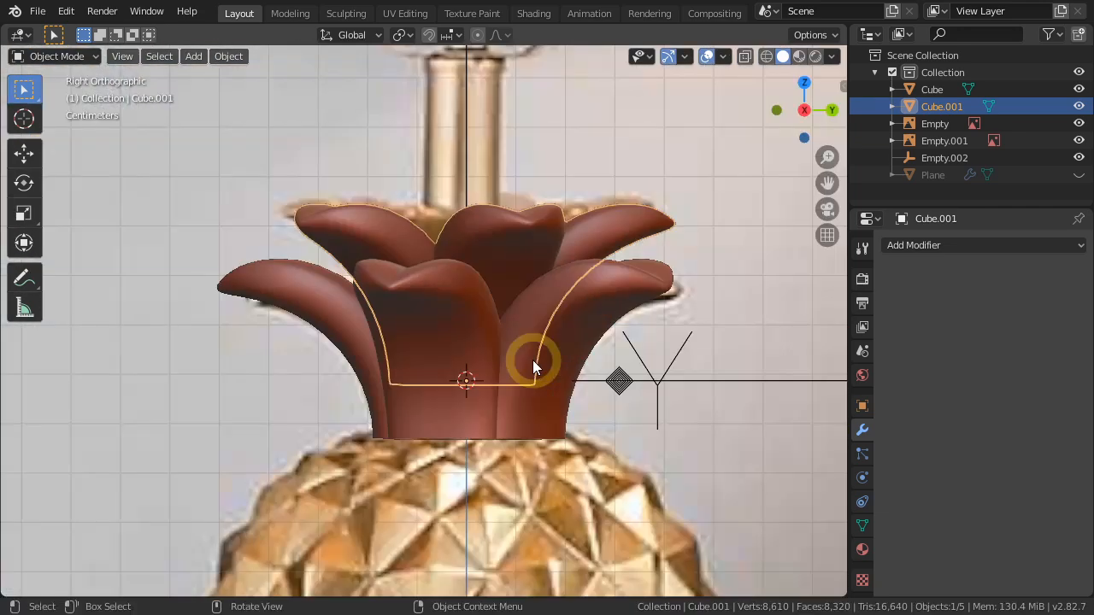
{"action": "key", "text": "g"}
{"action": "key", "text": "z"}
{"action": "left_click", "coordinate": [505, 348]}
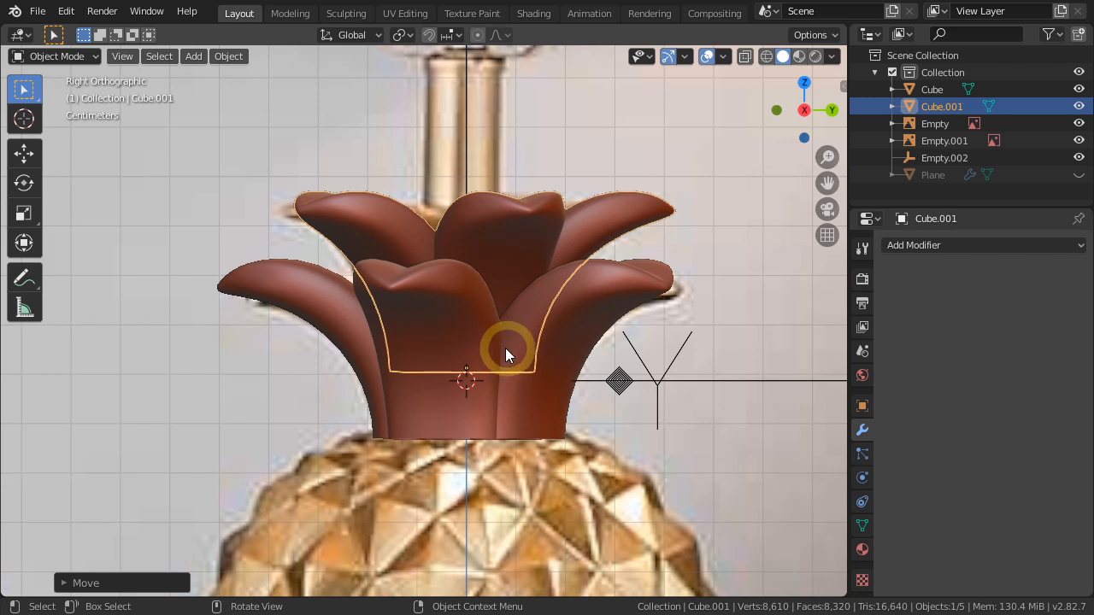
Unhide the pineapple body (Plane) and delete the Empty.002 helper used for the leaf arrays.
{"action": "scroll", "coordinate": [505, 348], "scroll_direction": "down", "scroll_amount": 2}
{"action": "middle_click_drag", "start_coordinate": [482, 419], "coordinate": [567, 460]}
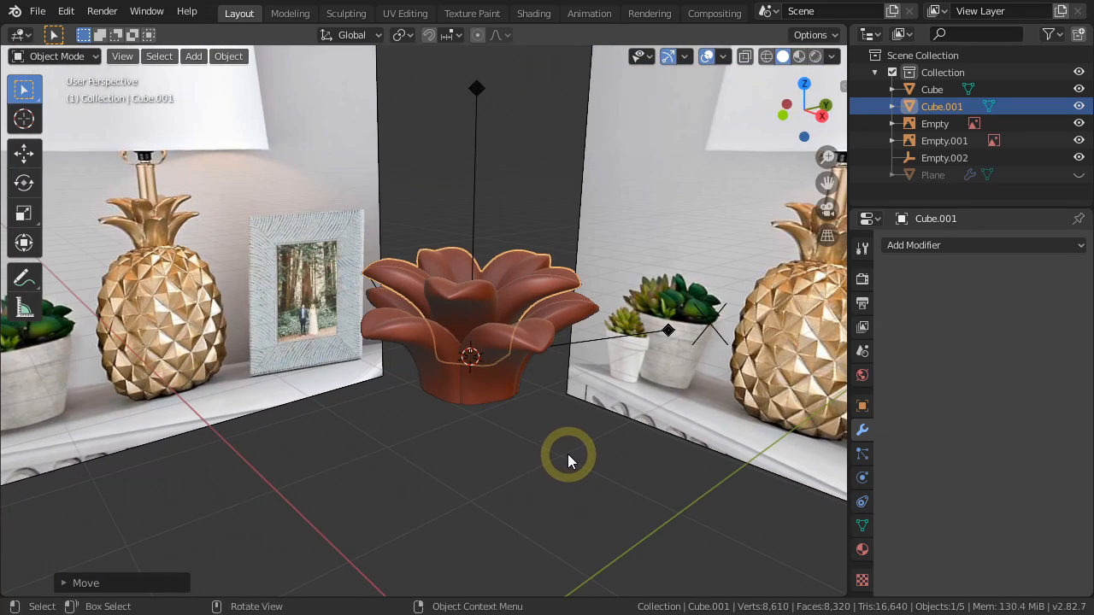
{"action": "left_click", "coordinate": [567, 453]}
{"action": "left_click", "coordinate": [1078, 175]}
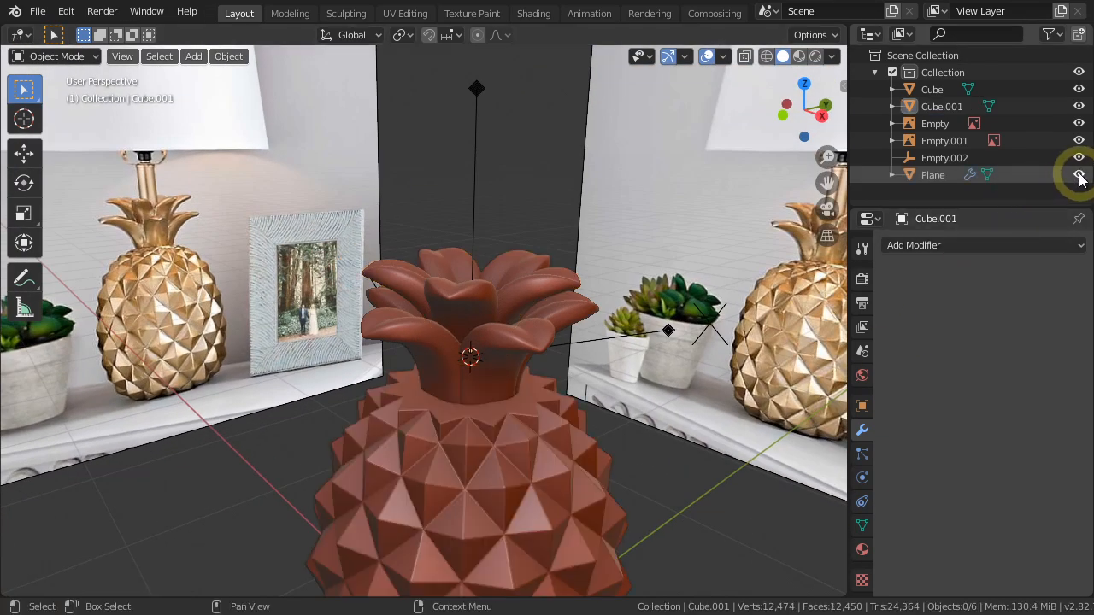
{"action": "middle_click_drag", "start_coordinate": [480, 440], "coordinate": [558, 410]}
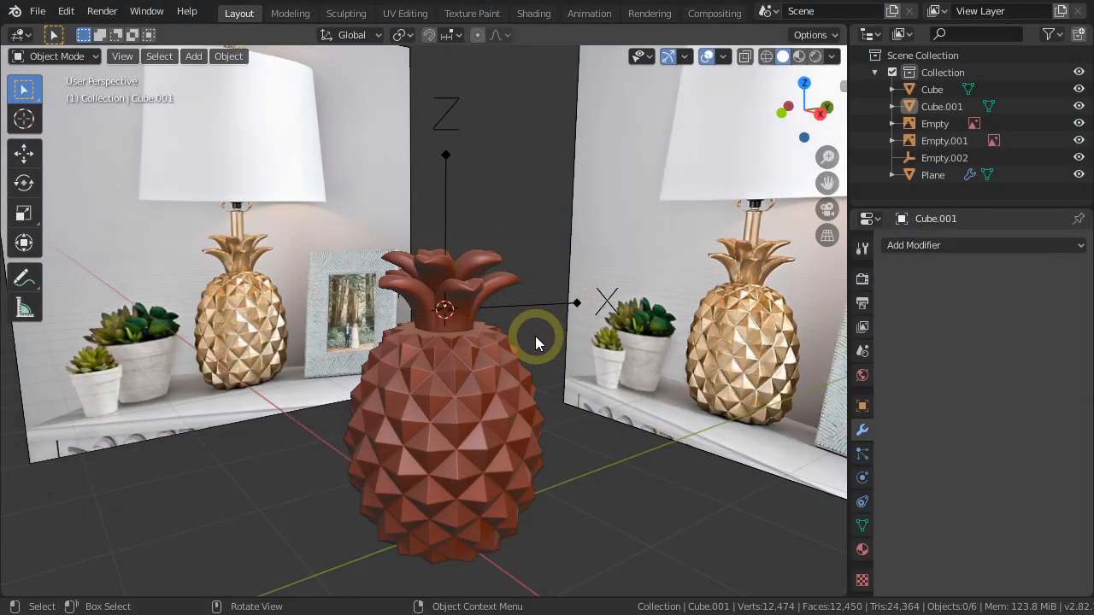
{"action": "left_click", "coordinate": [524, 303]}
{"action": "key", "text": "Delete"}
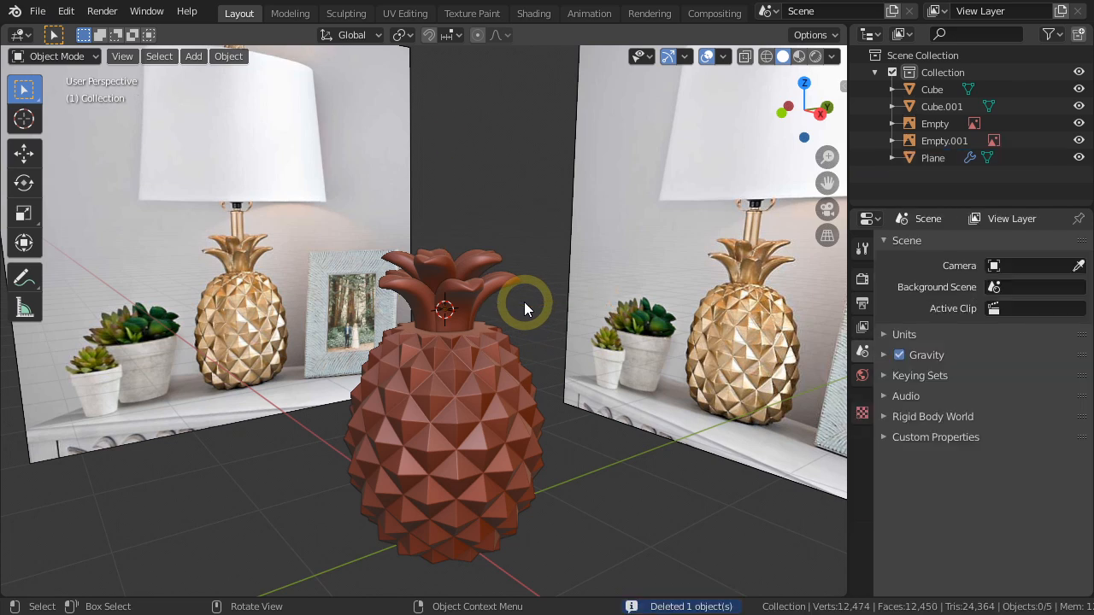
{"action": "middle_click_drag", "start_coordinate": [476, 378], "coordinate": [472, 383]}
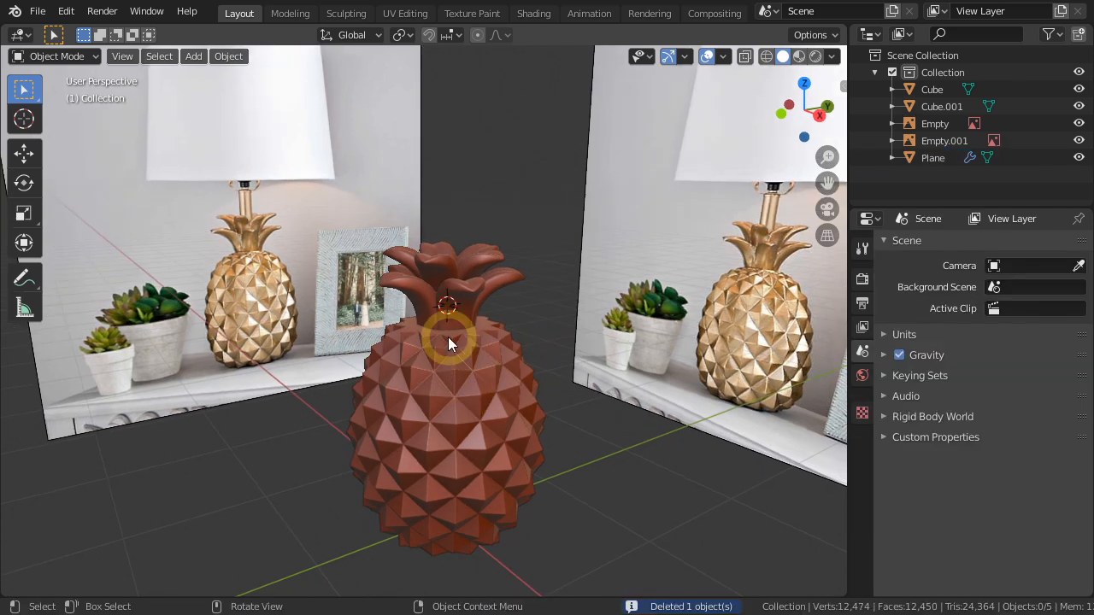
Raise the top face of the pineapple body slightly along Z in Edit Mode, beneath the base of the leaves.
{"action": "scroll", "coordinate": [448, 337], "scroll_direction": "up", "scroll_amount": 5}
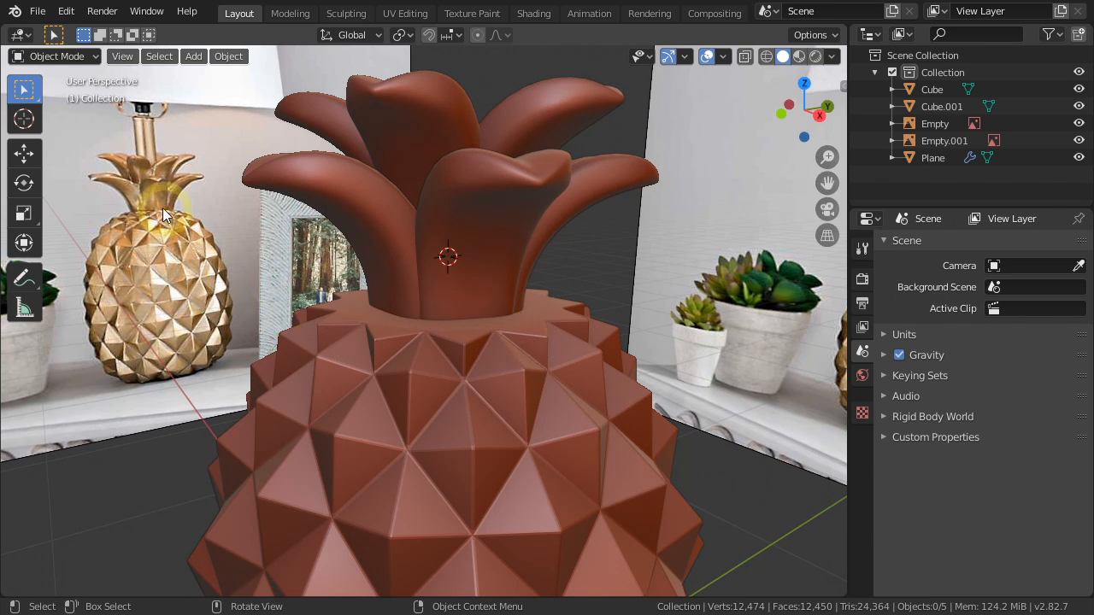
{"action": "left_click", "coordinate": [523, 452]}
{"action": "key", "text": "Tab"}
{"action": "left_click", "coordinate": [447, 316]}
{"action": "scroll", "coordinate": [448, 316], "scroll_direction": "up", "scroll_amount": 3}
{"action": "left_click_drag", "start_coordinate": [447, 232], "coordinate": [451, 219]}
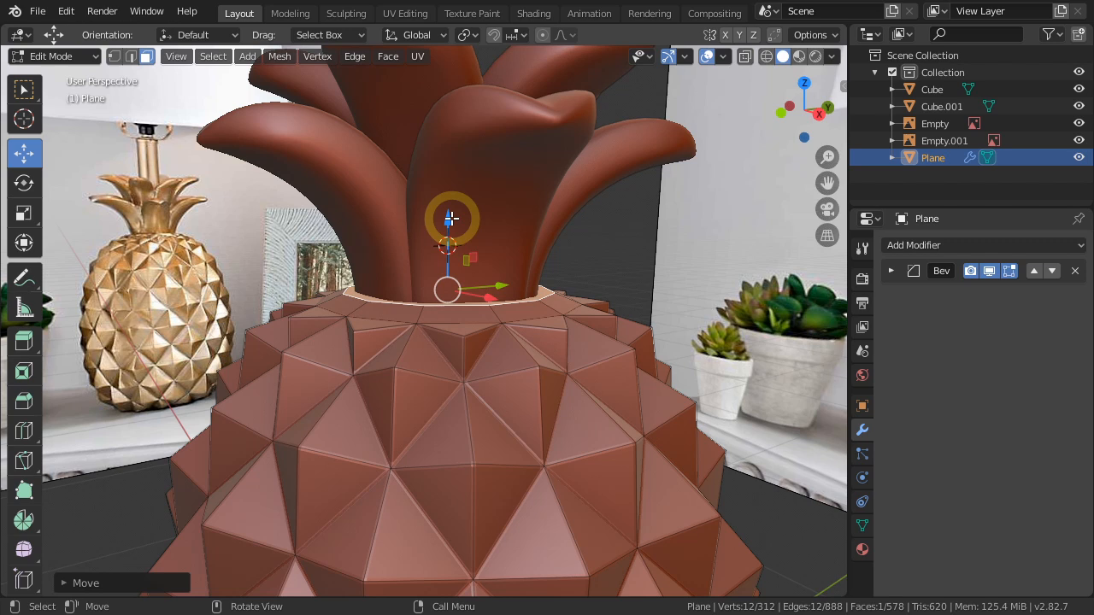
{"action": "key", "text": "Tab"}
{"action": "left_click", "coordinate": [600, 260]}
{"action": "scroll", "coordinate": [598, 262], "scroll_direction": "down", "scroll_amount": 4}
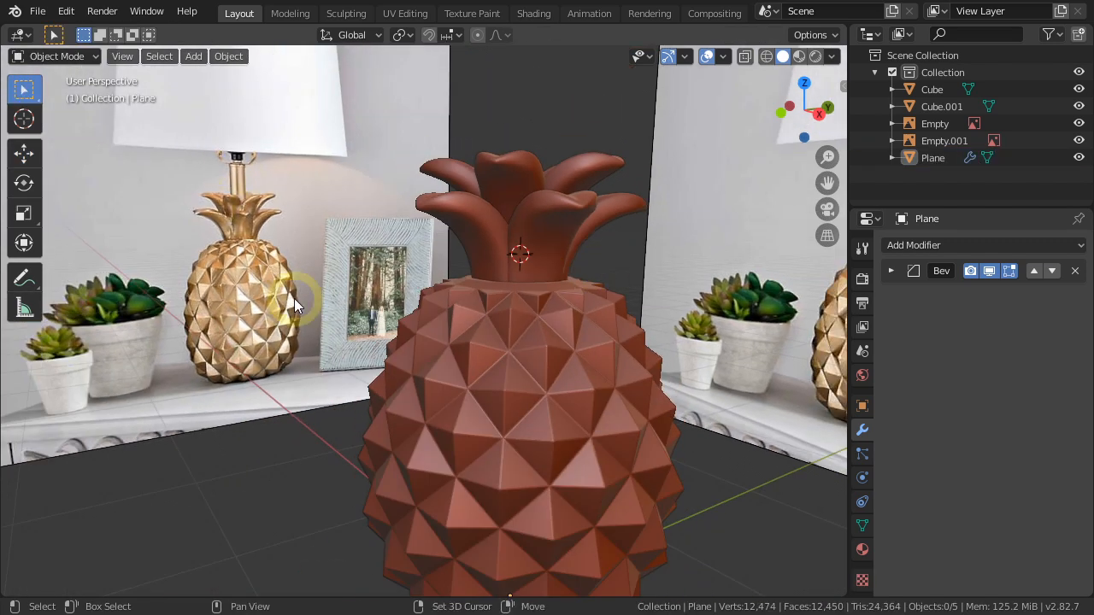
Add a cylinder at the crown's centre with 16 vertices and a radius of 20 cm.
{"action": "key", "text": "shift+a"}
{"action": "mouse_move", "coordinate": [294, 282]}
{"action": "left_click", "coordinate": [369, 369]}
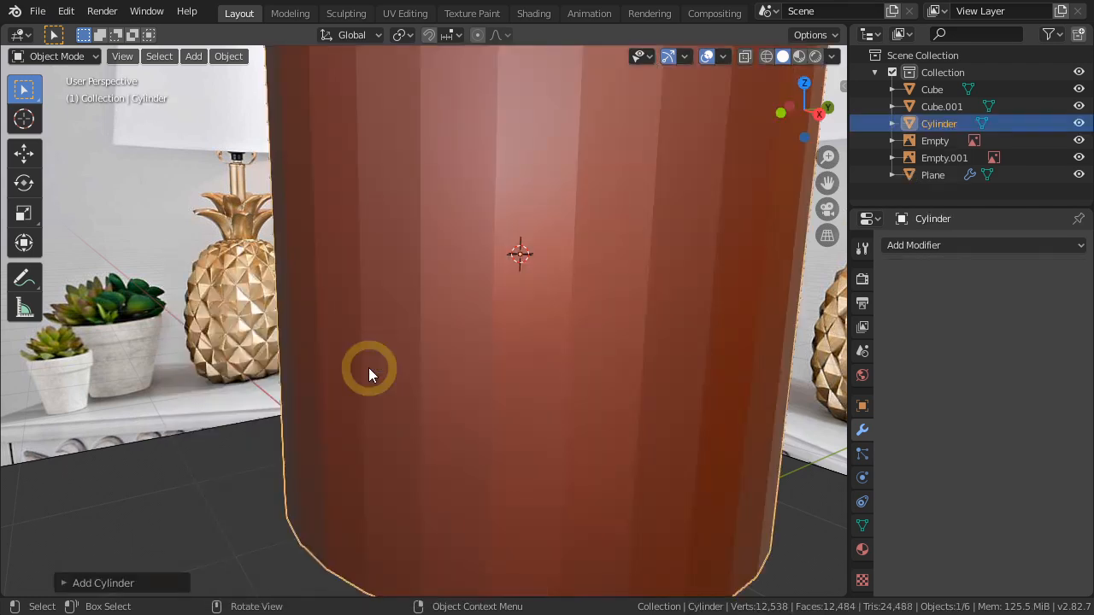
{"action": "left_click", "coordinate": [117, 584]}
{"action": "left_click", "coordinate": [158, 510]}
{"action": "left_click", "coordinate": [224, 379]}
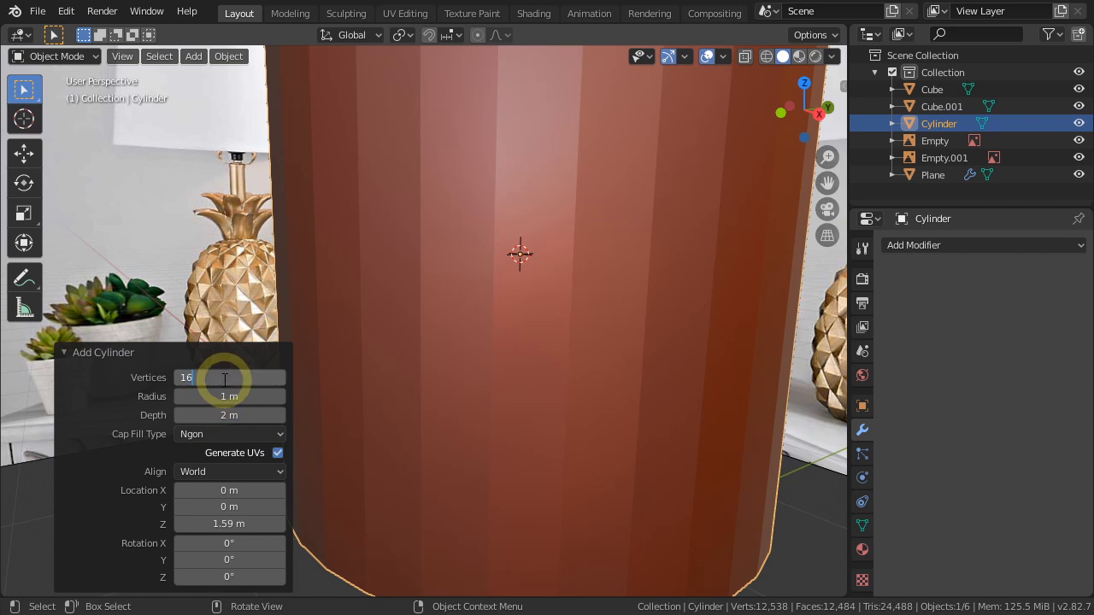
{"action": "key", "text": "Tab"}
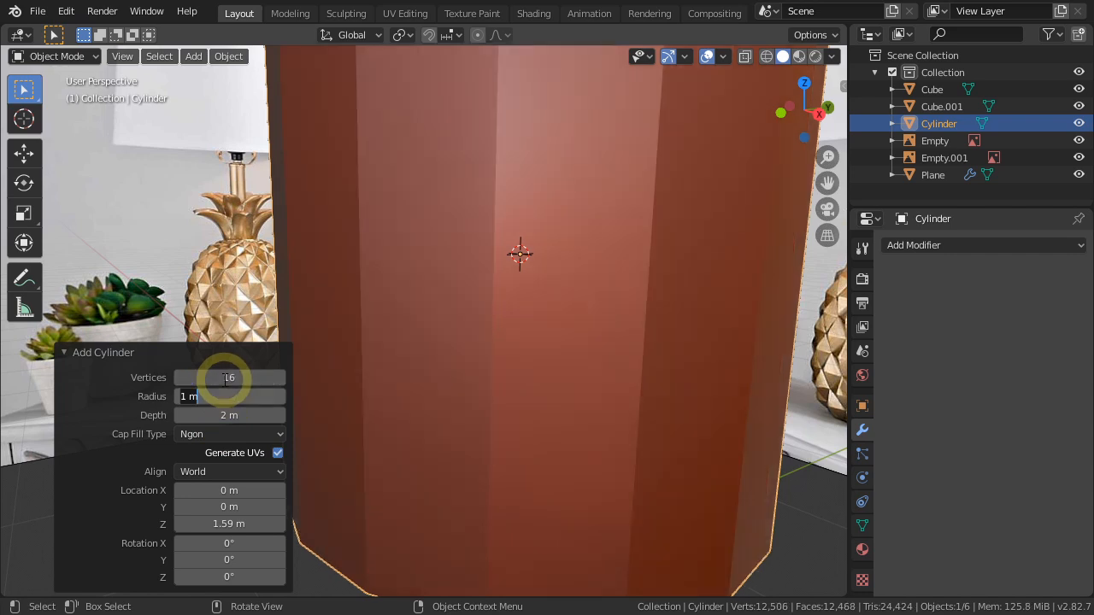
{"action": "type", "text": "20cm"}
{"action": "key", "text": "Return"}
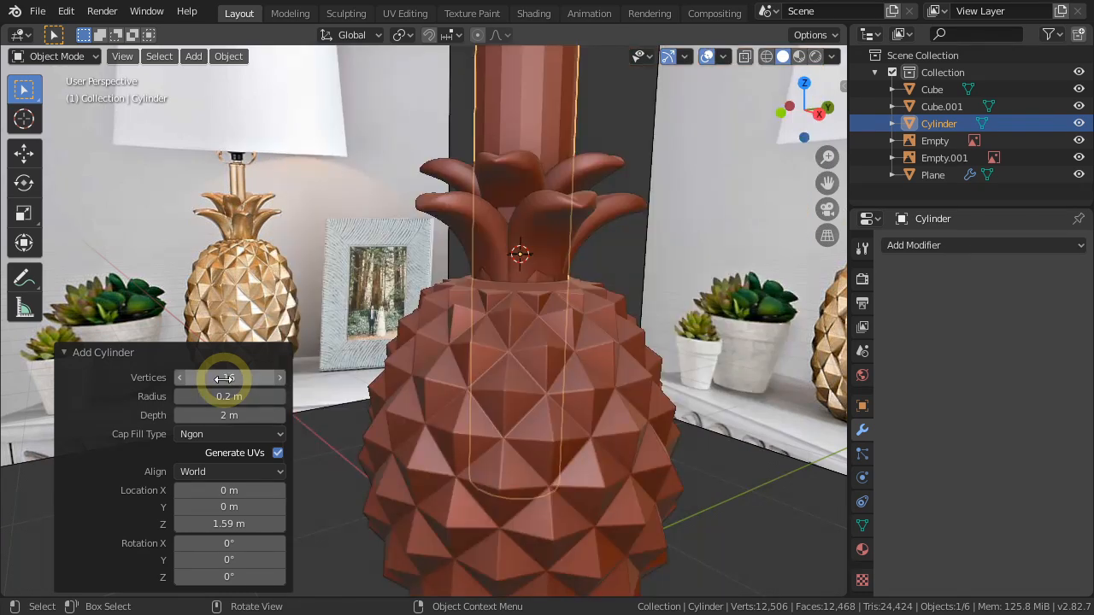
{"action": "left_click", "coordinate": [103, 351]}
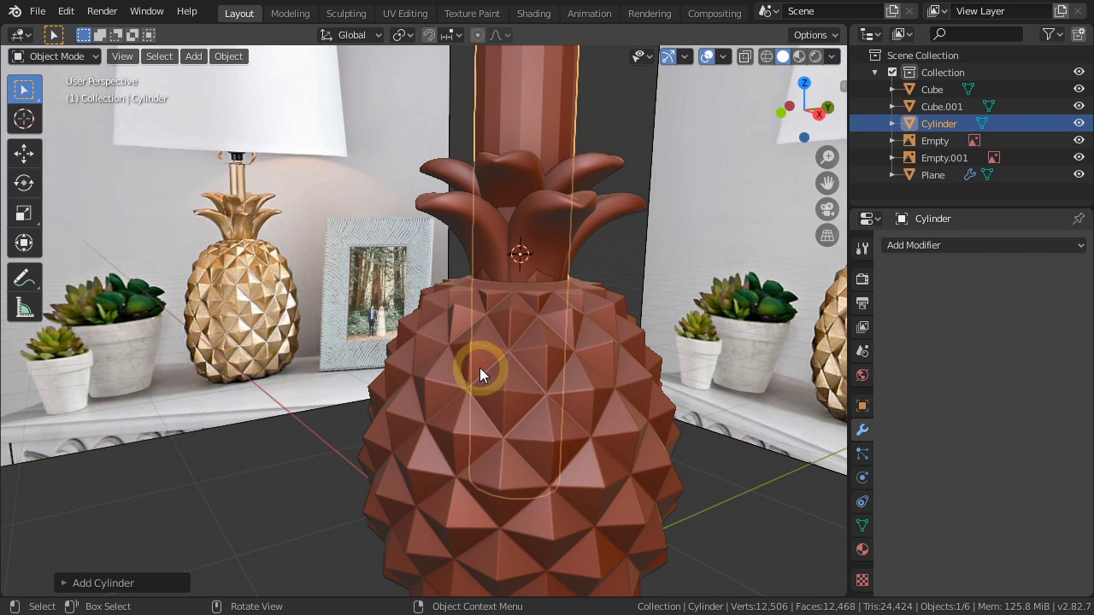
Shade the cylinder smooth and enable Auto Smooth in its normals settings.
{"action": "key", "text": "KP_3"}
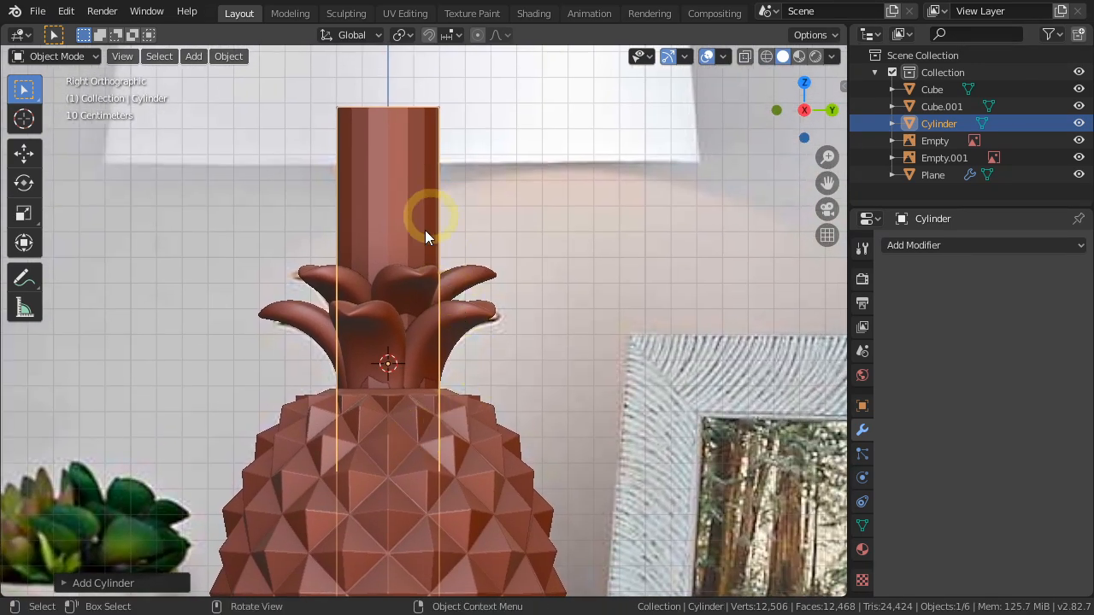
{"action": "right_click", "coordinate": [530, 235]}
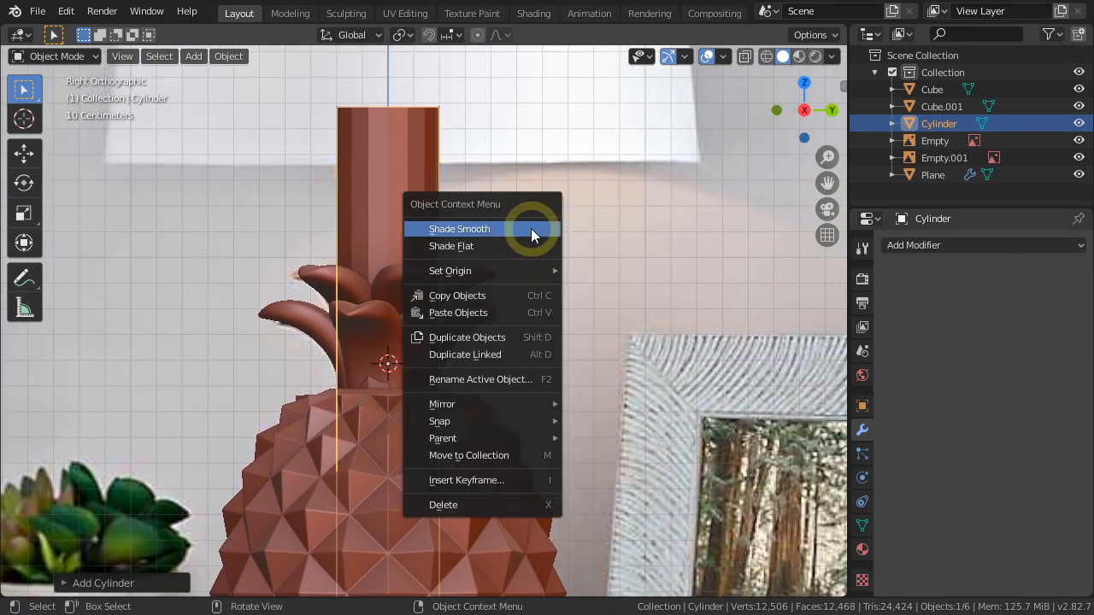
{"action": "left_click", "coordinate": [473, 229]}
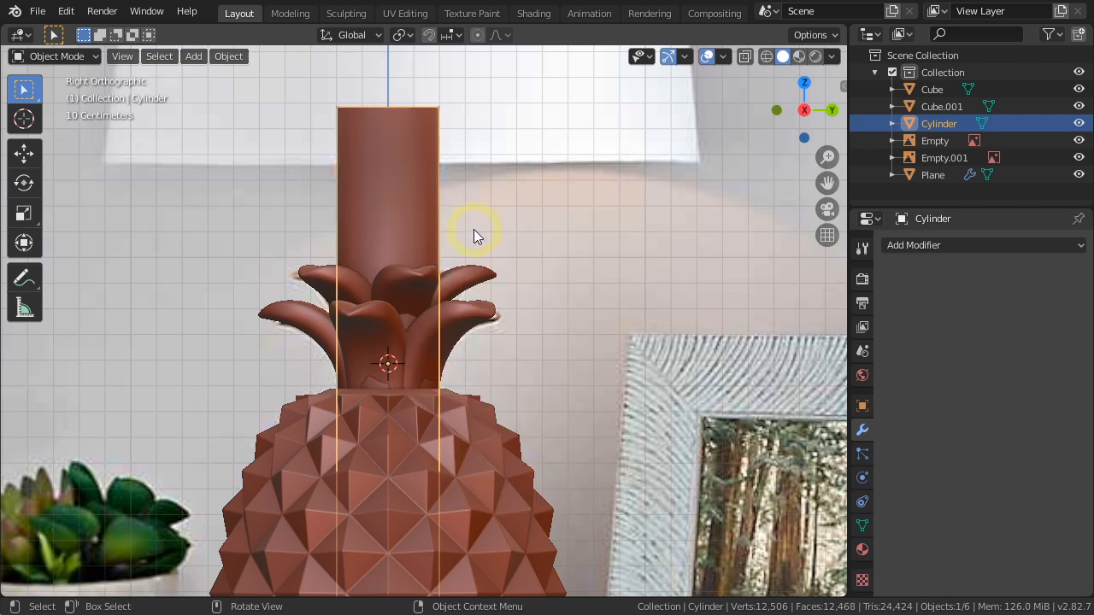
{"action": "left_click", "coordinate": [862, 526]}
{"action": "left_click", "coordinate": [908, 537]}
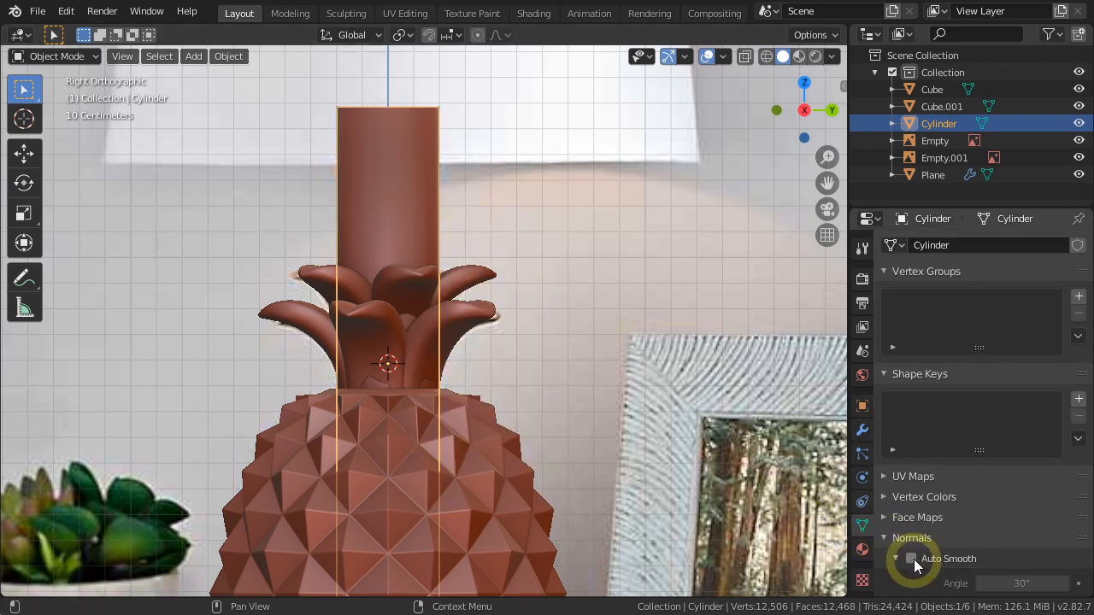
{"action": "left_click", "coordinate": [911, 558]}
Scale the cylinder's mesh down in wireframe and Edit Mode until its width matches the lamp stem in the reference.
{"action": "key", "text": "shift+z"}
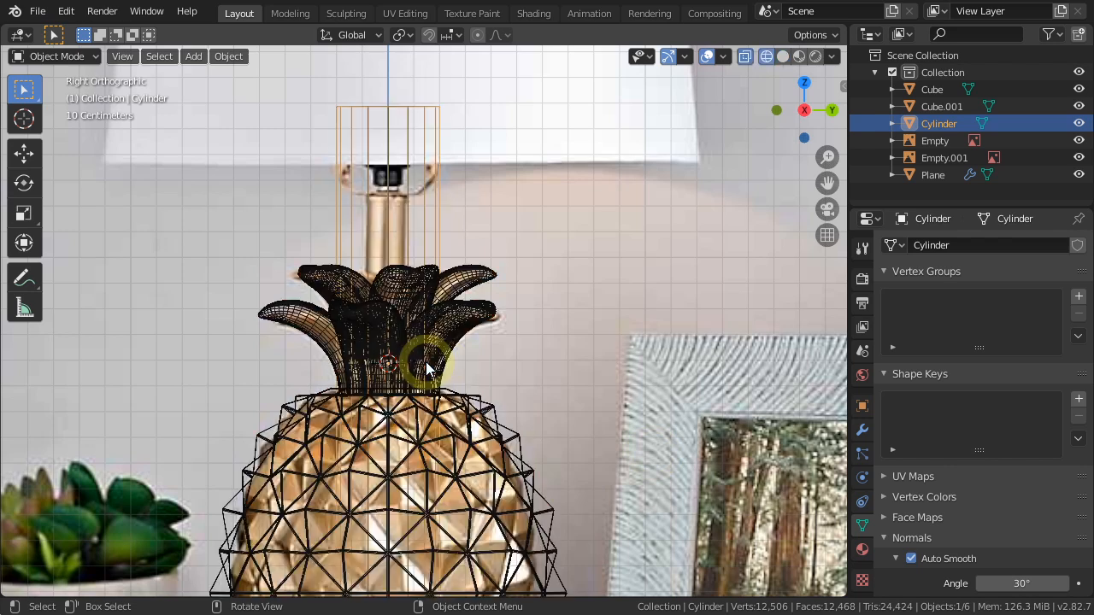
{"action": "key", "text": "Tab"}
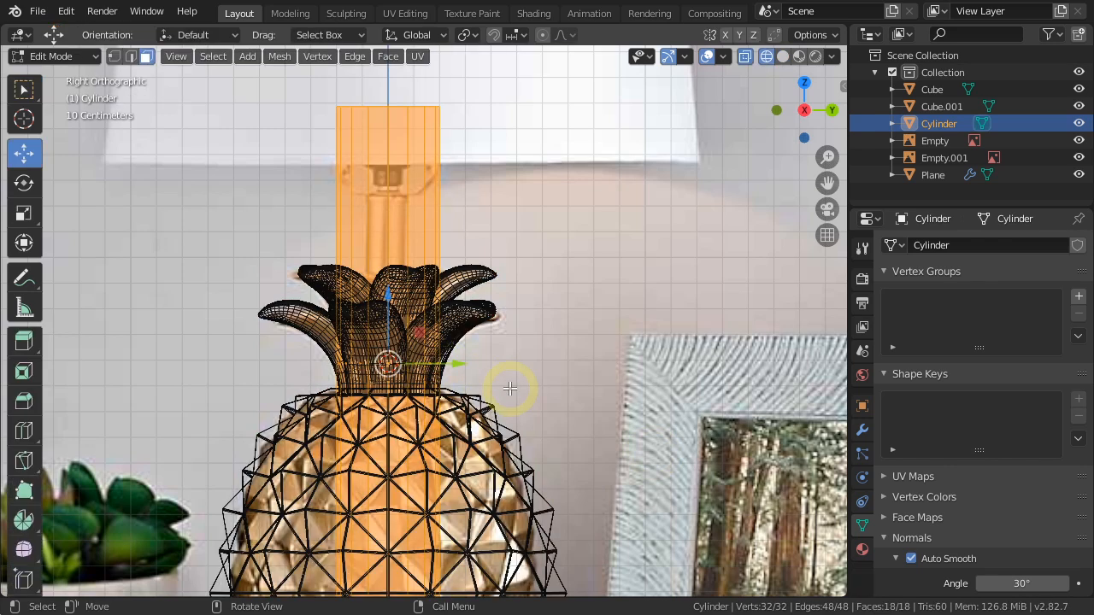
{"action": "key", "text": "s"}
{"action": "left_click", "coordinate": [447, 347]}
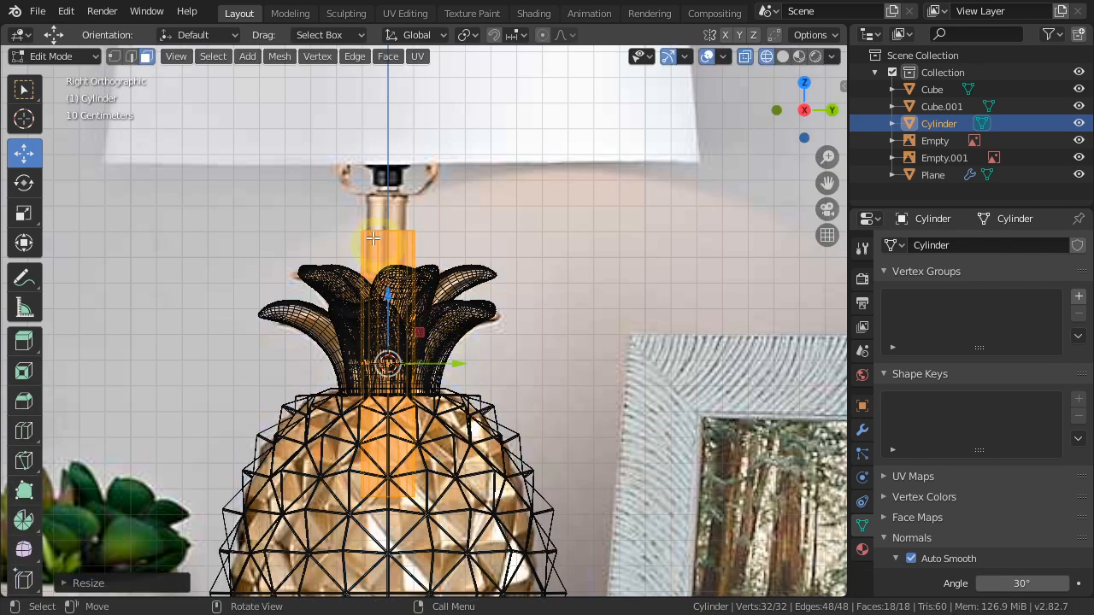
{"action": "scroll", "coordinate": [373, 239], "scroll_direction": "up", "scroll_amount": 6}
{"action": "key", "text": "s"}
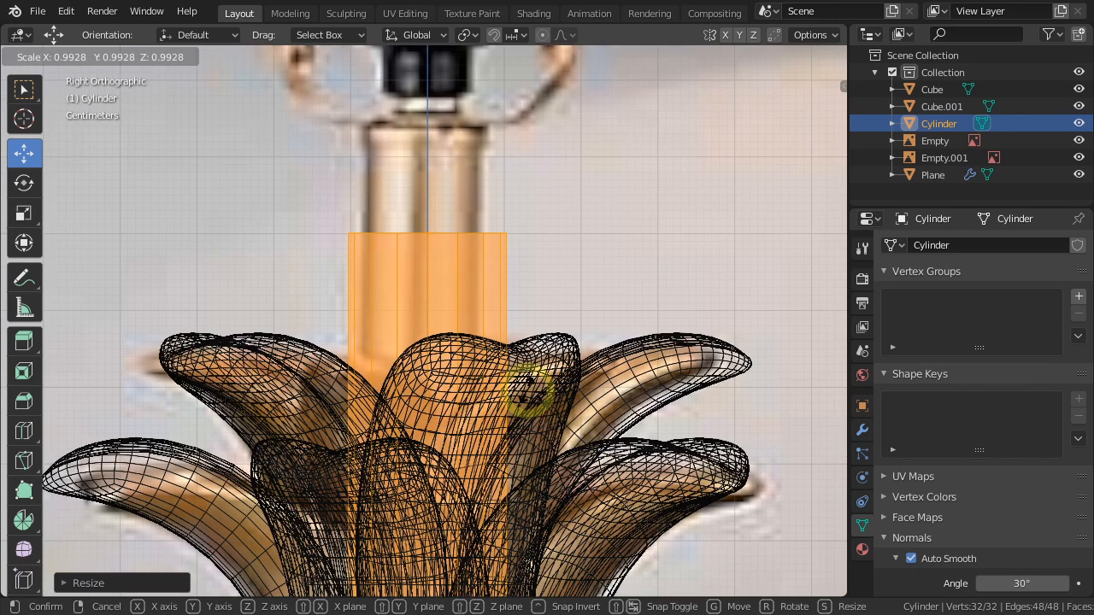
{"action": "left_click", "coordinate": [490, 444]}
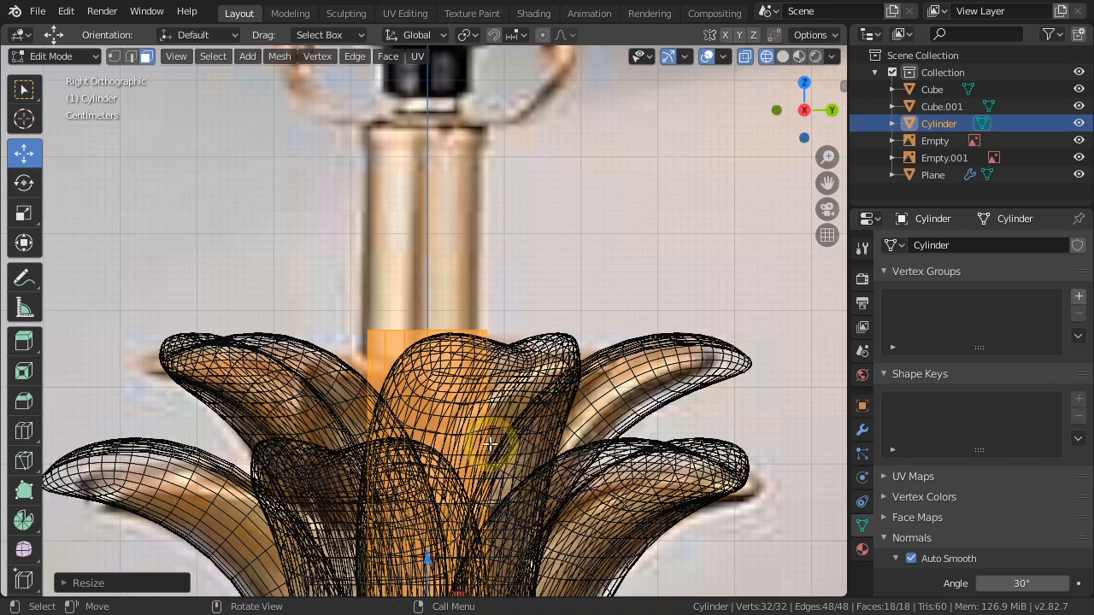
Move the stem cylinder's mesh up along Z and stretch it vertically from inside the pineapple body into the lampshade.
{"action": "scroll", "coordinate": [439, 513], "scroll_direction": "down", "scroll_amount": 3}
{"action": "middle_click_drag", "start_coordinate": [481, 525], "coordinate": [452, 369], "text": "shift"}
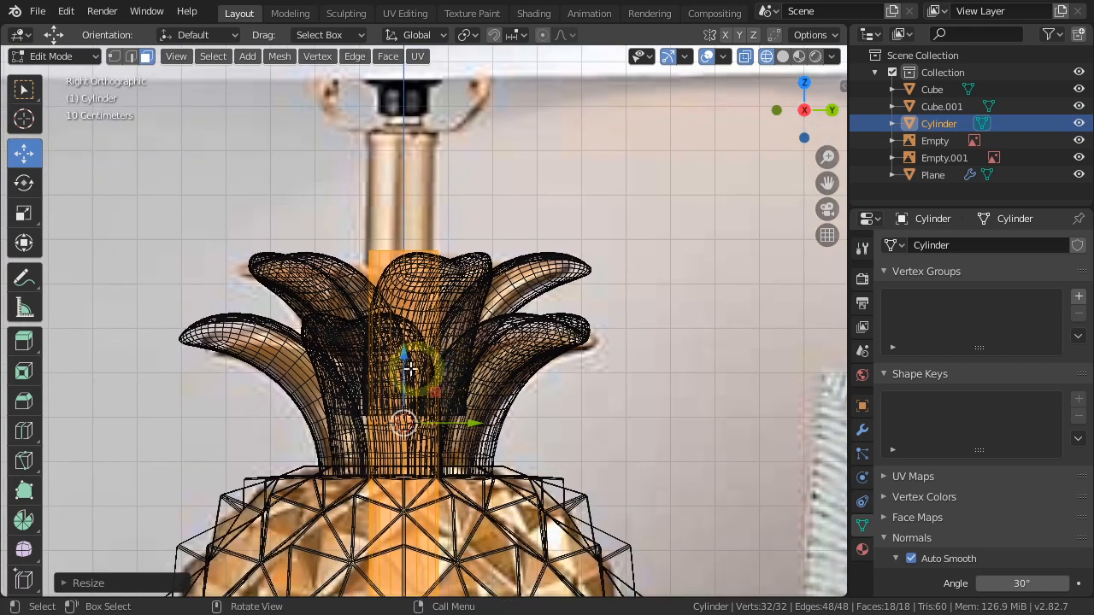
{"action": "left_click_drag", "start_coordinate": [410, 370], "coordinate": [402, 215]}
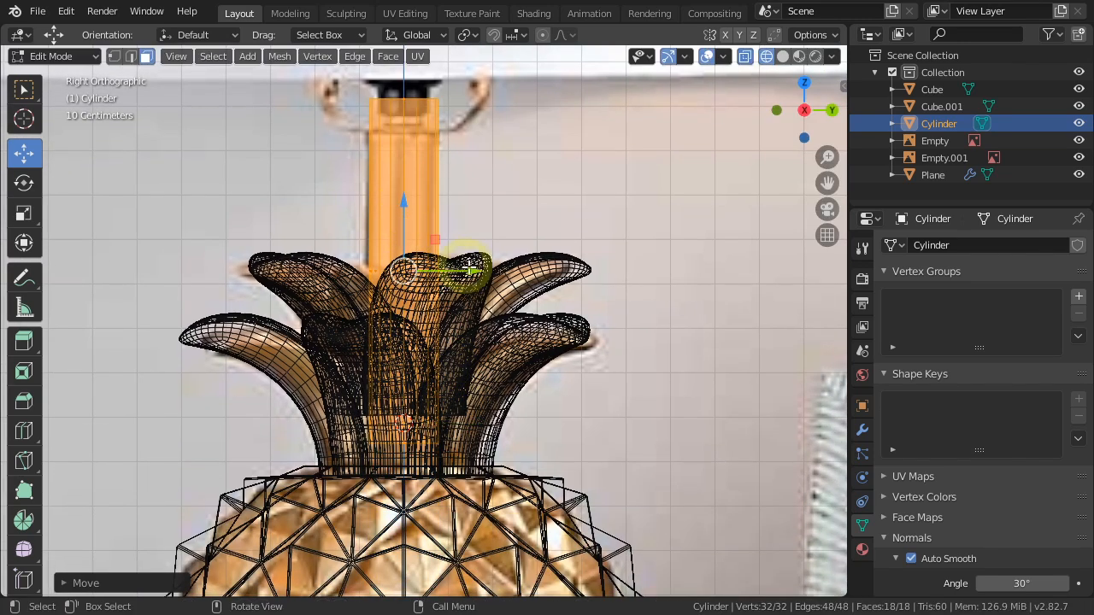
{"action": "scroll", "coordinate": [471, 270], "scroll_direction": "down", "scroll_amount": 2}
{"action": "key", "text": "s"}
{"action": "key", "text": "z"}
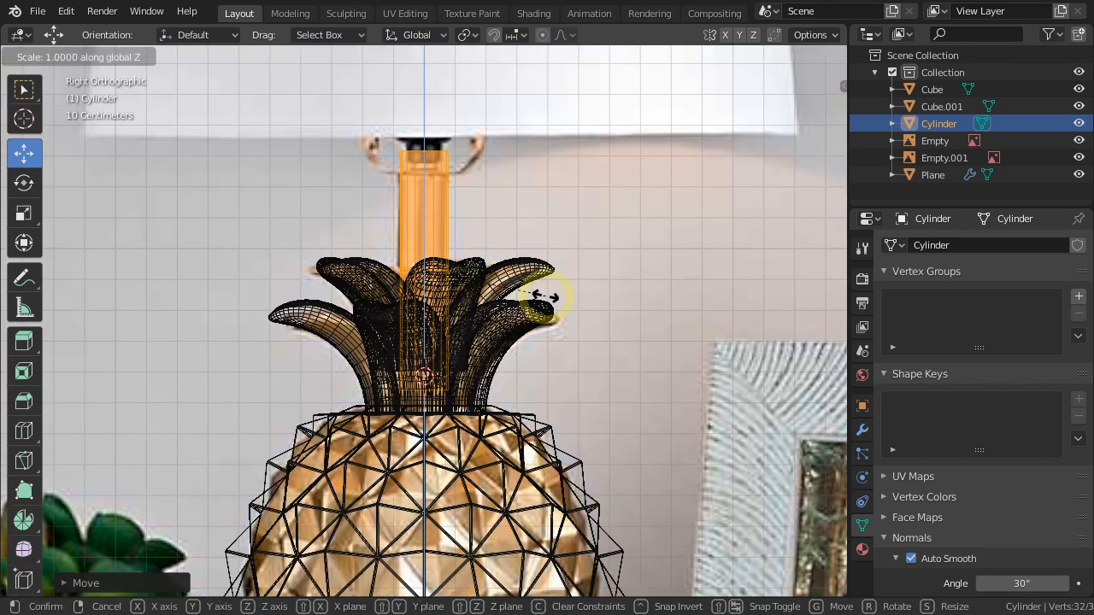
{"action": "left_click", "coordinate": [612, 378]}
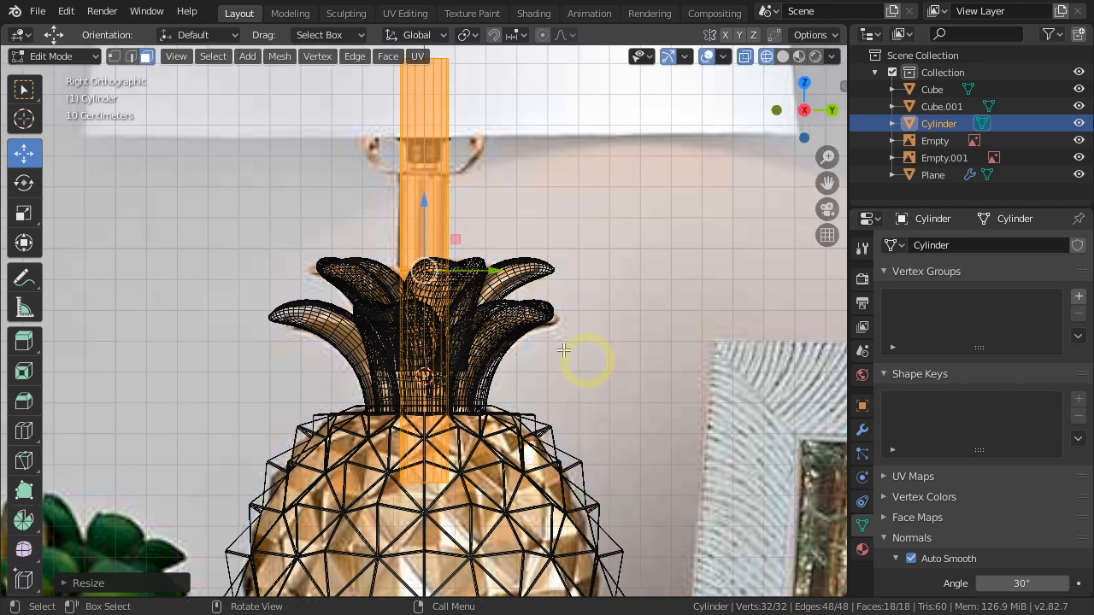
{"action": "scroll", "coordinate": [453, 318], "scroll_direction": "down", "scroll_amount": 3}
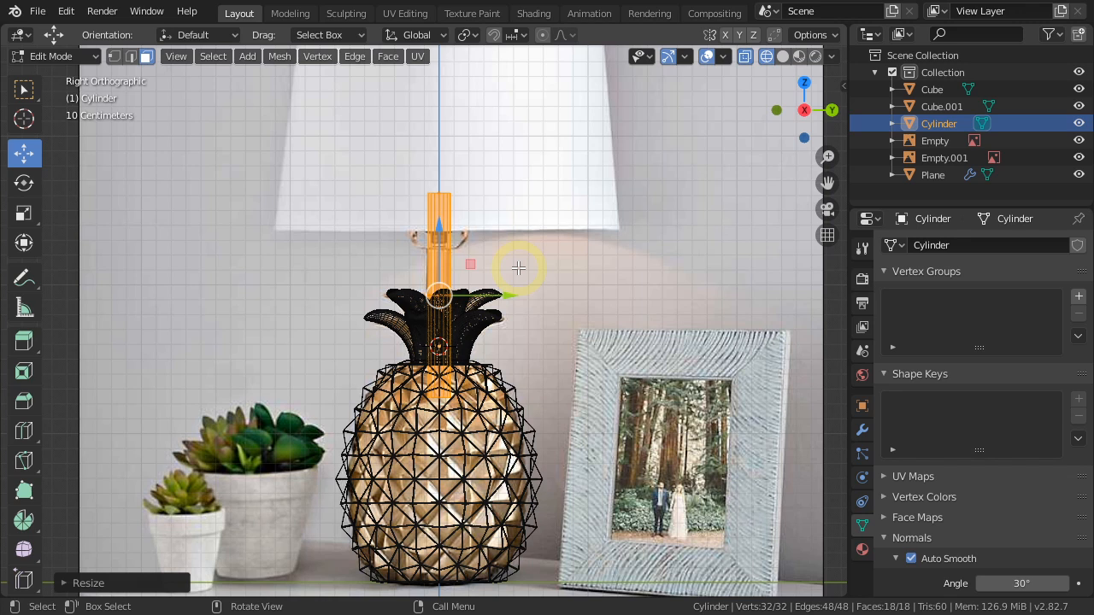
Duplicate the stem cylinder, move the copy up along Z into the lampshade area and open it in Edit Mode.
{"action": "key", "text": "Tab"}
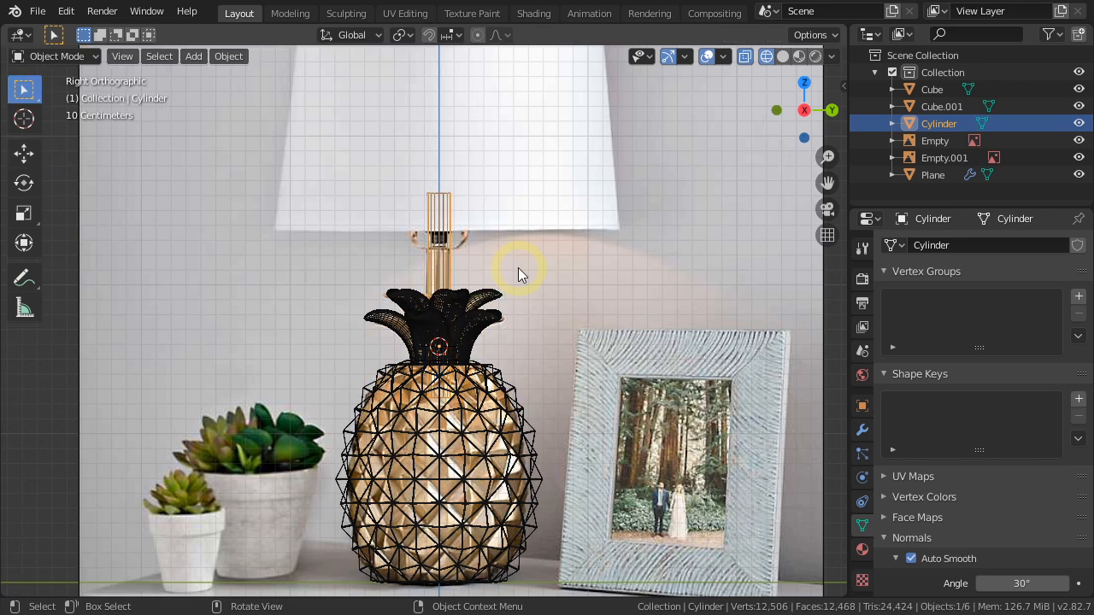
{"action": "key", "text": "shift+d"}
{"action": "key", "text": "z"}
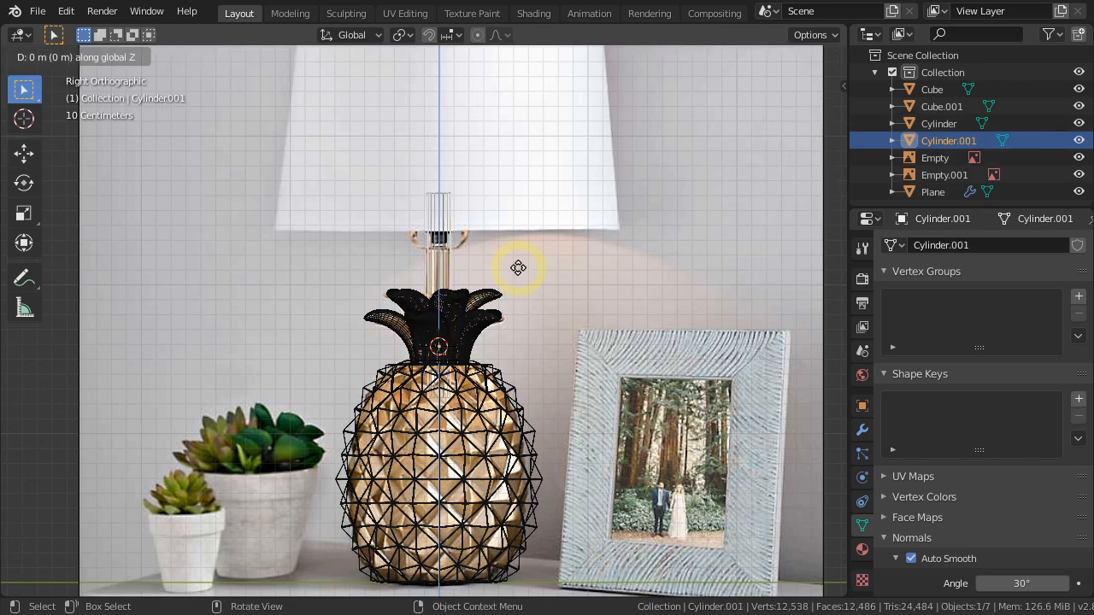
{"action": "left_click", "coordinate": [517, 180]}
{"action": "middle_click_drag", "start_coordinate": [520, 202], "coordinate": [490, 379], "text": "shift"}
{"action": "key", "text": "Tab"}
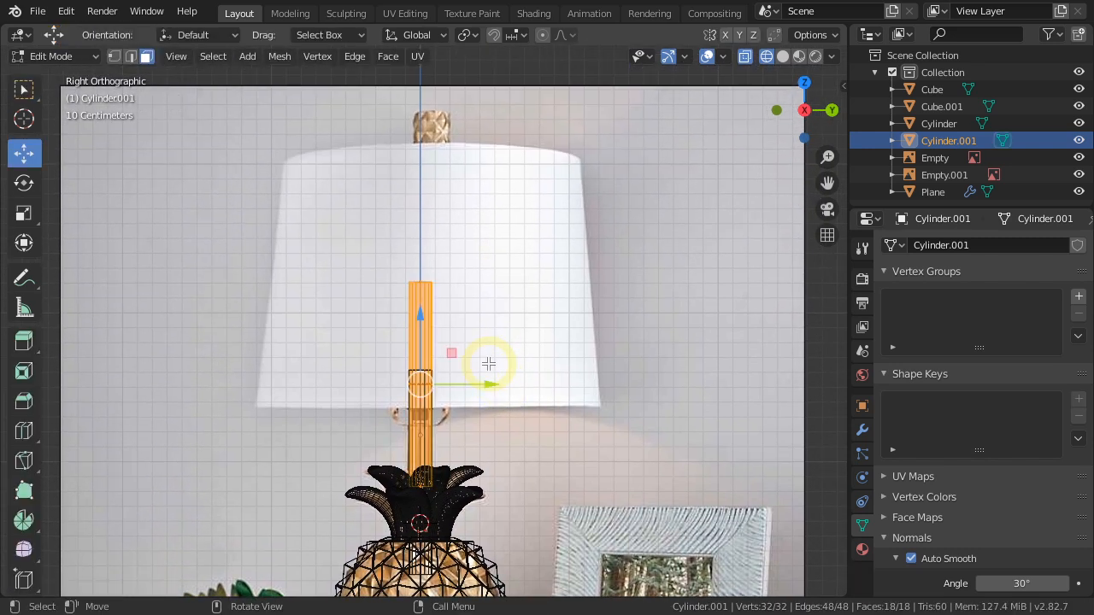
Scale the duplicated cylinder about 4.2 times wider without changing its height, and move it up along Z to the lampshade's top edge.
{"action": "key", "text": "s"}
{"action": "key", "text": "shift+z"}
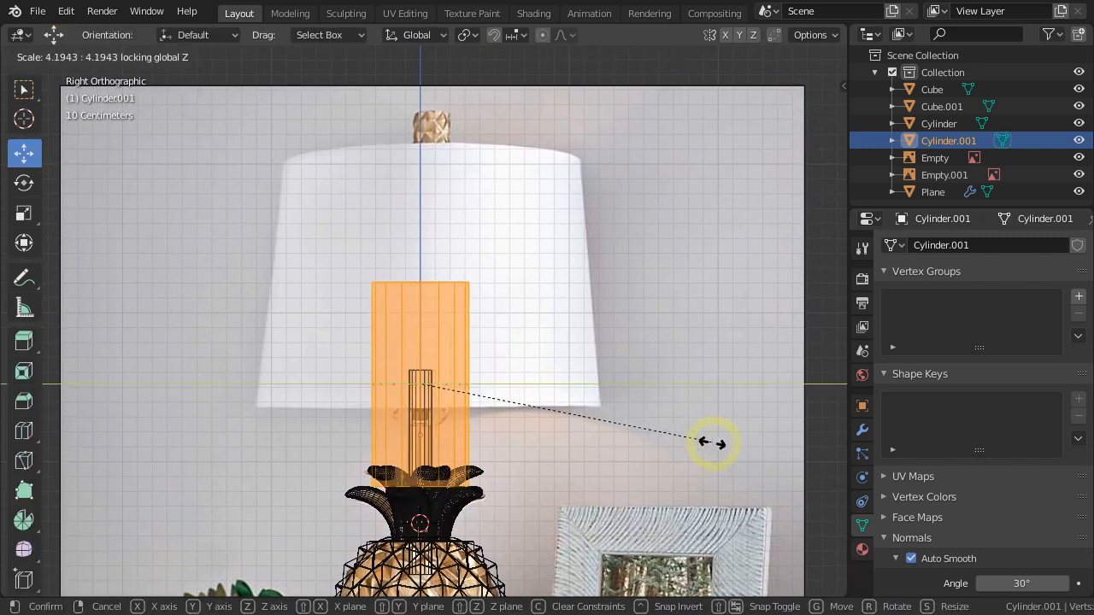
{"action": "left_click", "coordinate": [720, 450]}
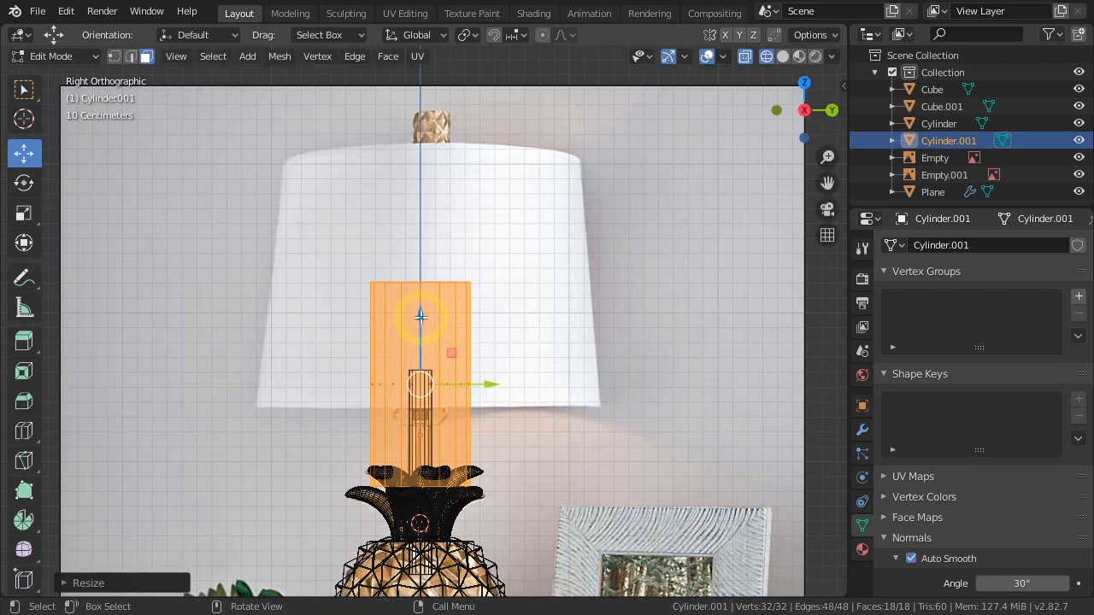
{"action": "key", "text": "g"}
{"action": "key", "text": "z"}
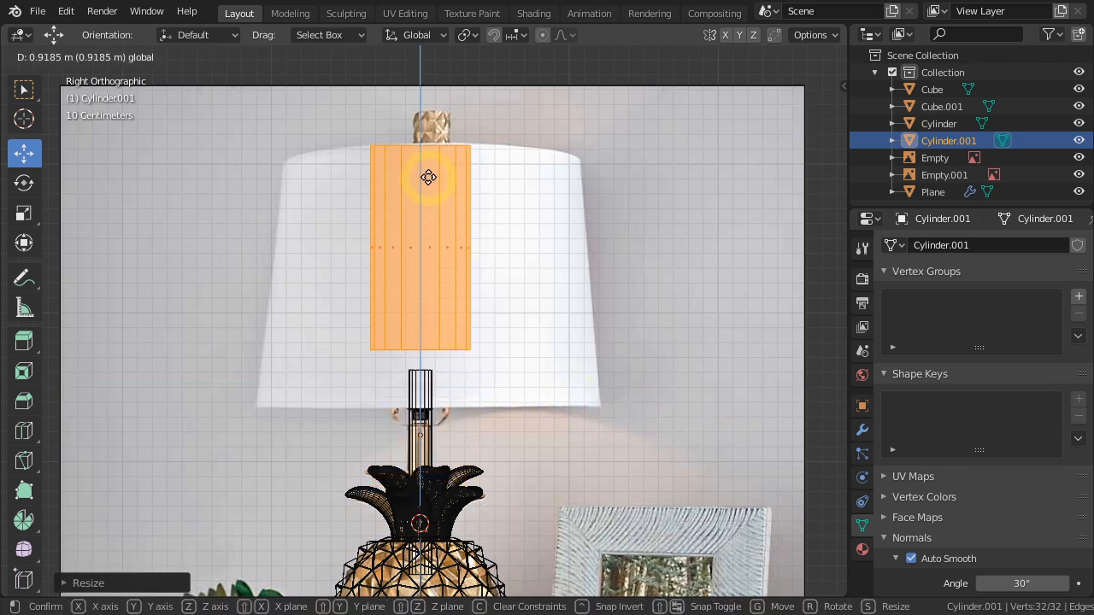
{"action": "left_click", "coordinate": [427, 177]}
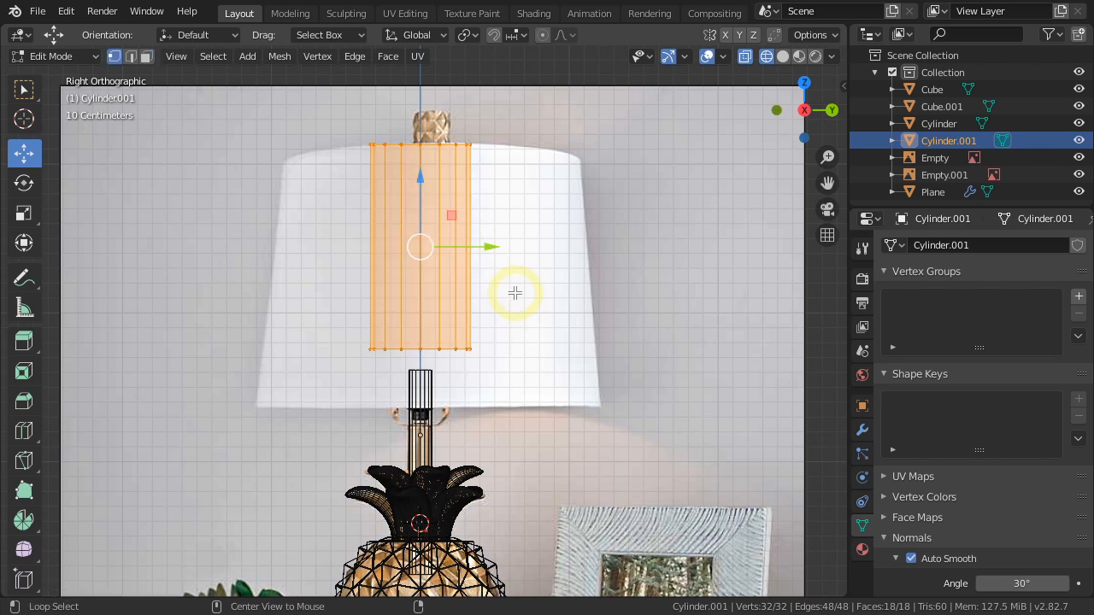
Select the cylinder's top ring of vertices and scale it out to roughly the width of the reference lampshade's top.
{"action": "key", "text": "alt+a"}
{"action": "key", "text": "b"}
{"action": "left_click_drag", "start_coordinate": [515, 119], "coordinate": [373, 148]}
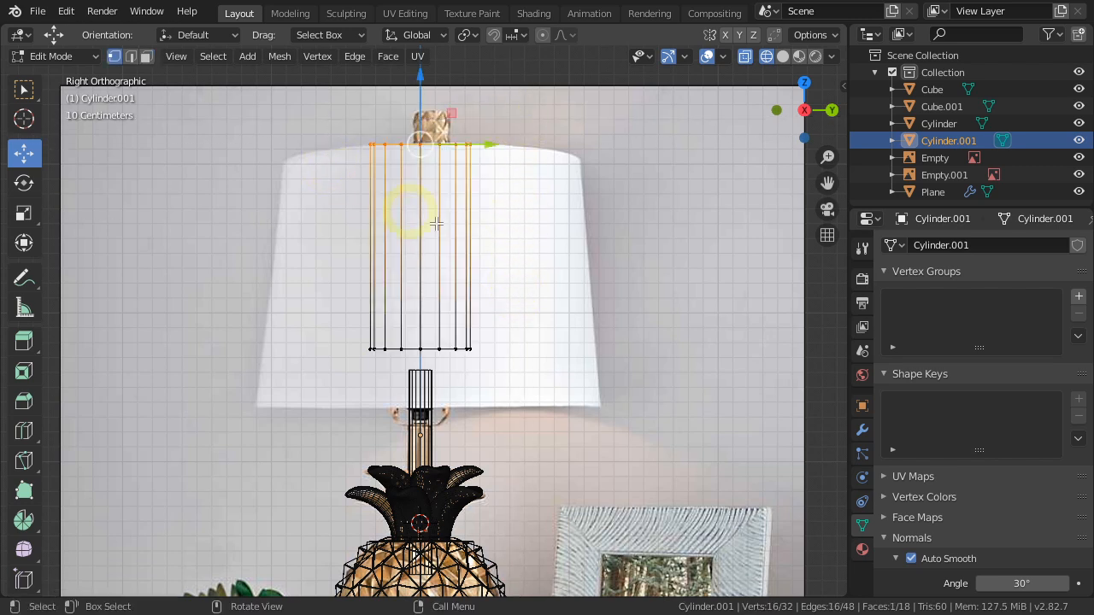
{"action": "key", "text": "s"}
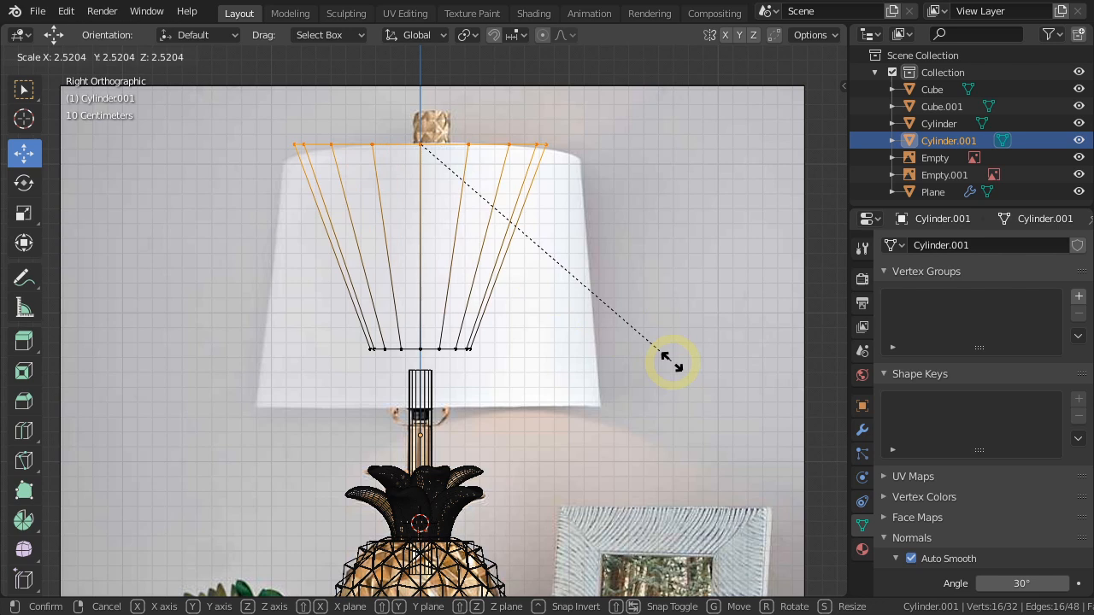
{"action": "left_click", "coordinate": [715, 396]}
Move the cylinder's bottom ring of vertices down to the lampshade's lower edge and scale it out to the shade's bottom width.
{"action": "key", "text": "alt+a"}
{"action": "key", "text": "b"}
{"action": "left_click_drag", "start_coordinate": [309, 369], "coordinate": [310, 369]}
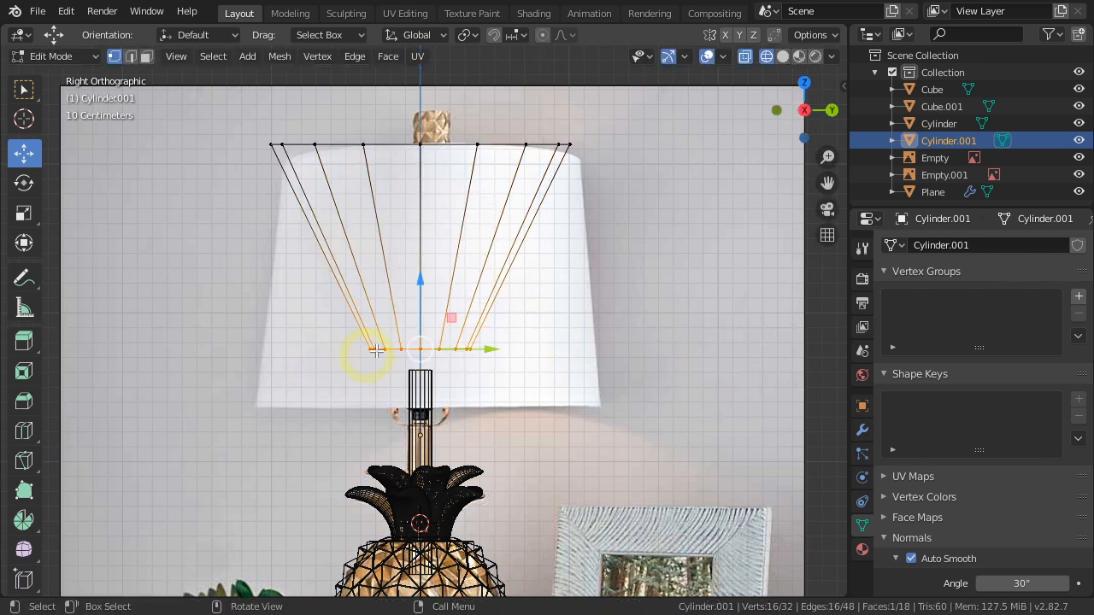
{"action": "left_click_drag", "start_coordinate": [418, 285], "coordinate": [418, 350]}
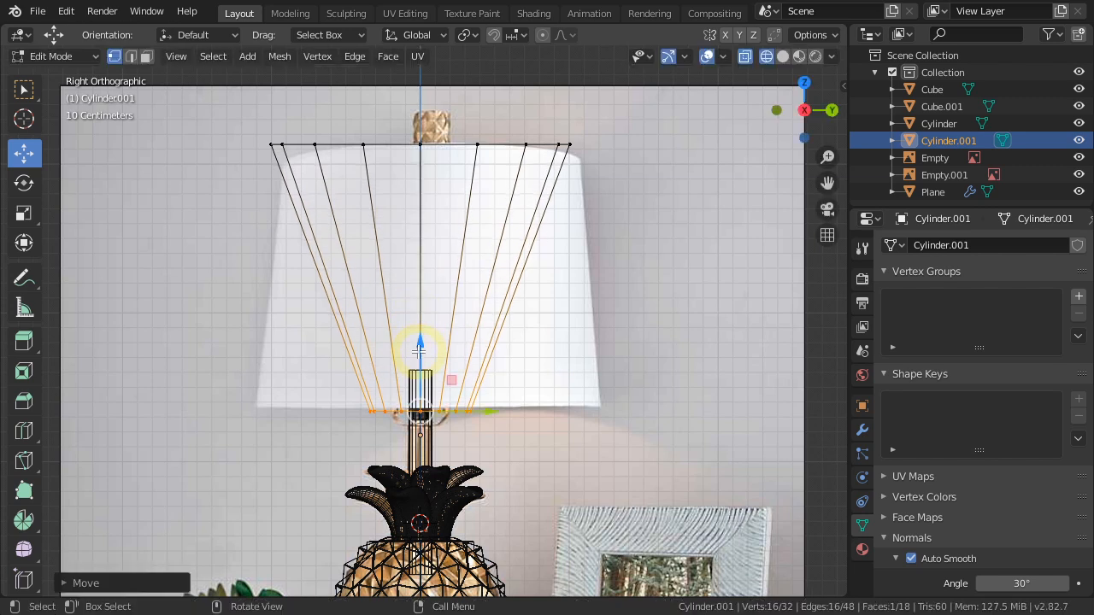
{"action": "key", "text": "s"}
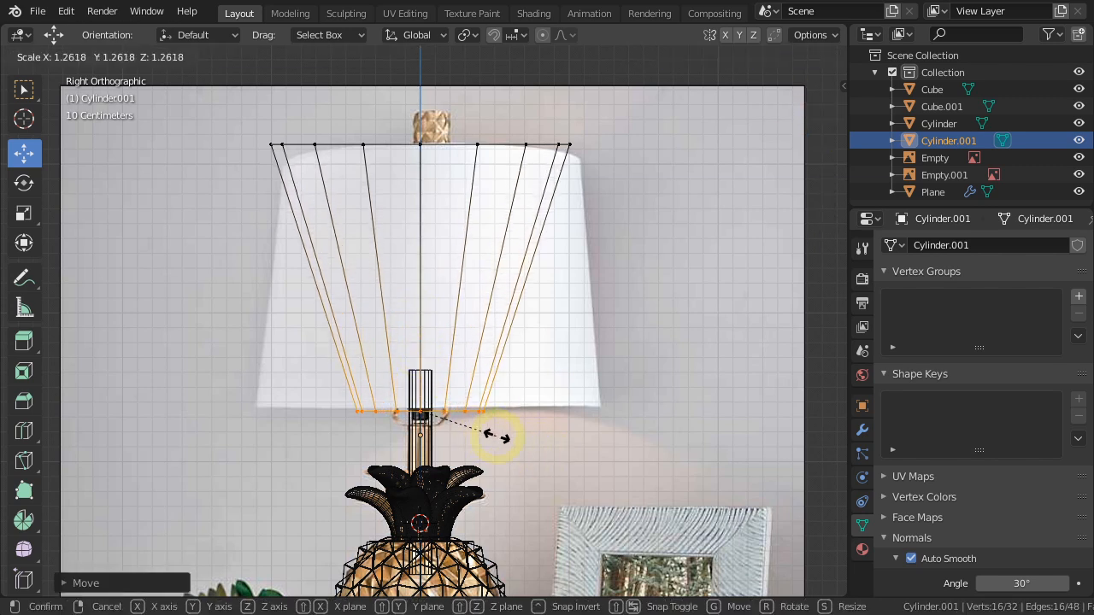
{"action": "left_click", "coordinate": [641, 489]}
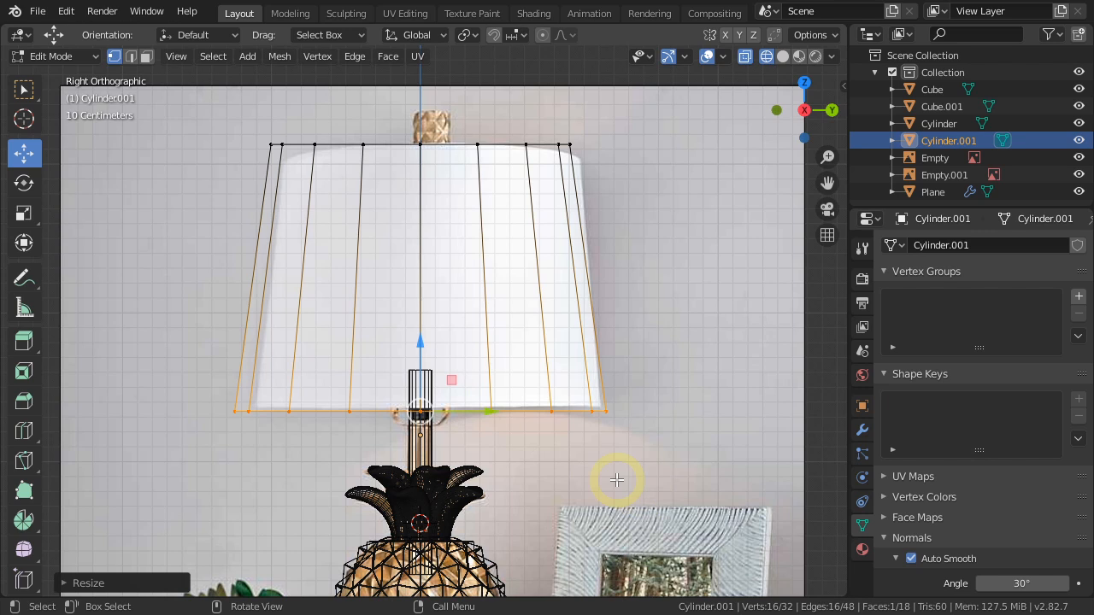
Return to solid shading, select the lampshade's top and bottom cap faces together and inset them to leave a thin rim.
{"action": "key", "text": "shift+z"}
{"action": "scroll", "coordinate": [616, 480], "scroll_direction": "down", "scroll_amount": 4}
{"action": "mouse_move", "coordinate": [554, 439]}
{"action": "middle_mouse_down"}
{"action": "mouse_move", "coordinate": [617, 484]}
{"action": "mouse_move", "coordinate": [535, 367]}
{"action": "mouse_move", "coordinate": [496, 371]}
{"action": "middle_mouse_up"}
{"action": "scroll", "coordinate": [616, 485], "scroll_direction": "down", "scroll_amount": 3}
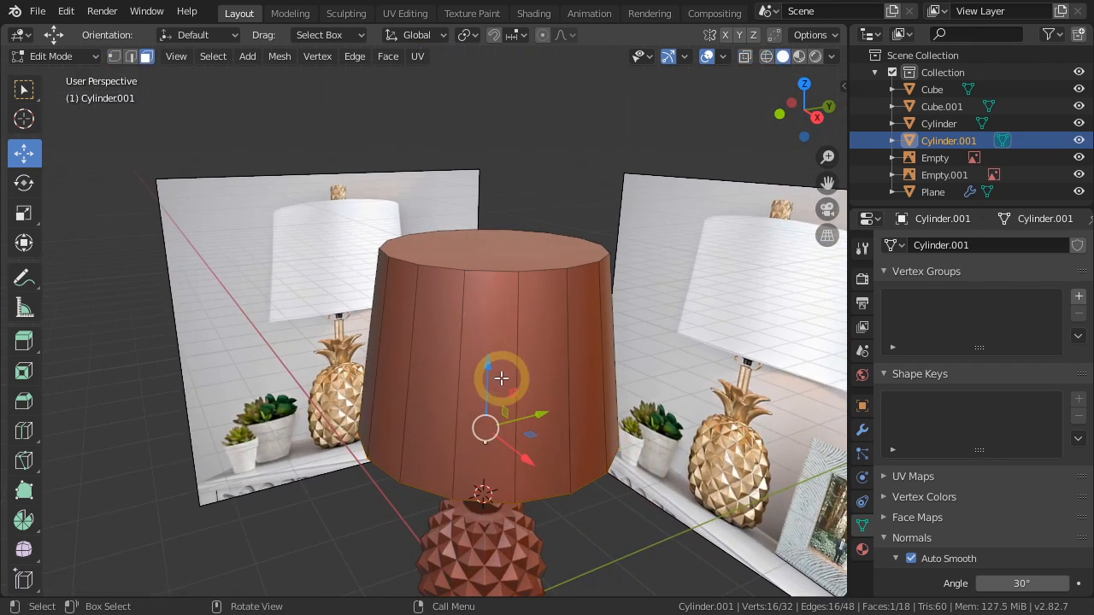
{"action": "middle_click_drag", "start_coordinate": [520, 476], "coordinate": [496, 356]}
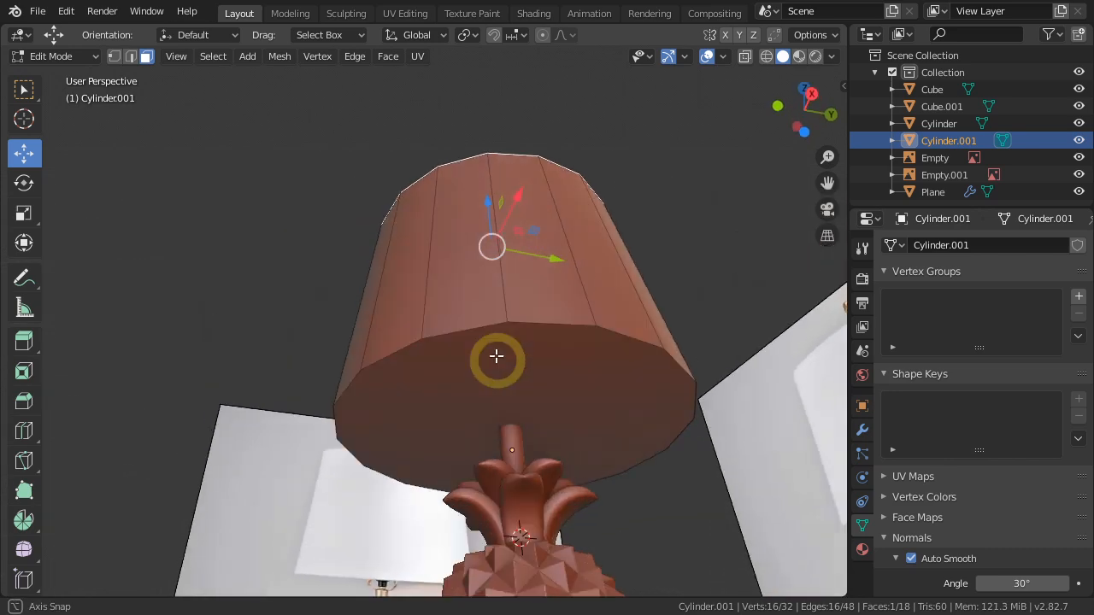
{"action": "left_click", "coordinate": [479, 354], "text": "shift"}
{"action": "middle_click_drag", "start_coordinate": [559, 333], "coordinate": [532, 293]}
{"action": "middle_click_drag", "start_coordinate": [649, 473], "coordinate": [649, 453]}
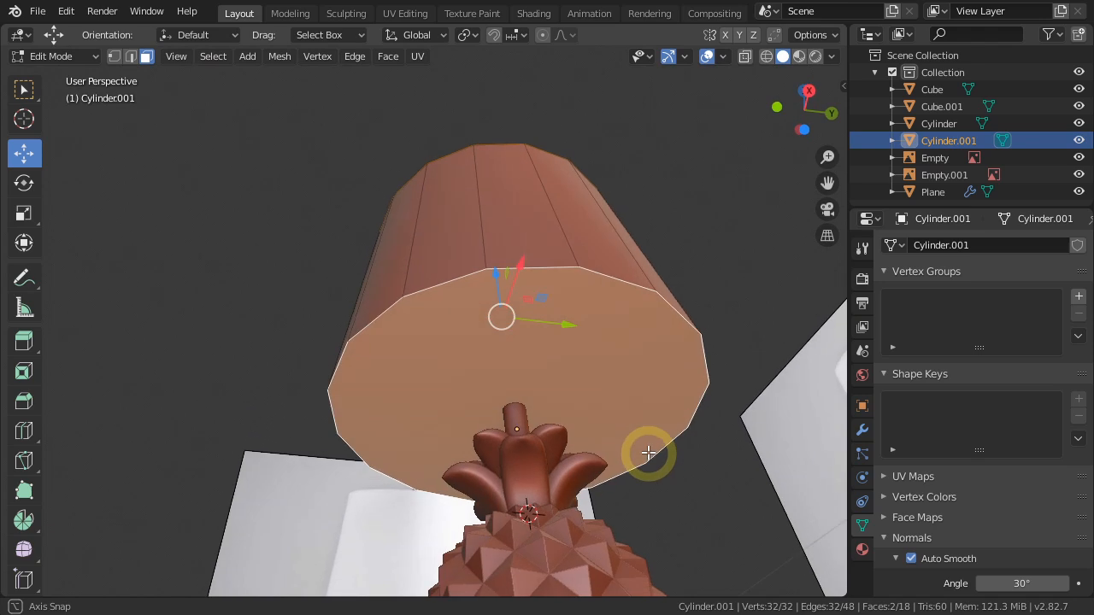
{"action": "key", "text": "i"}
{"action": "left_click", "coordinate": [735, 463]}
Bridge the inset top and bottom faces to hollow out the lampshade.
{"action": "middle_click_drag", "start_coordinate": [608, 344], "coordinate": [655, 422]}
{"action": "right_click", "coordinate": [705, 309]}
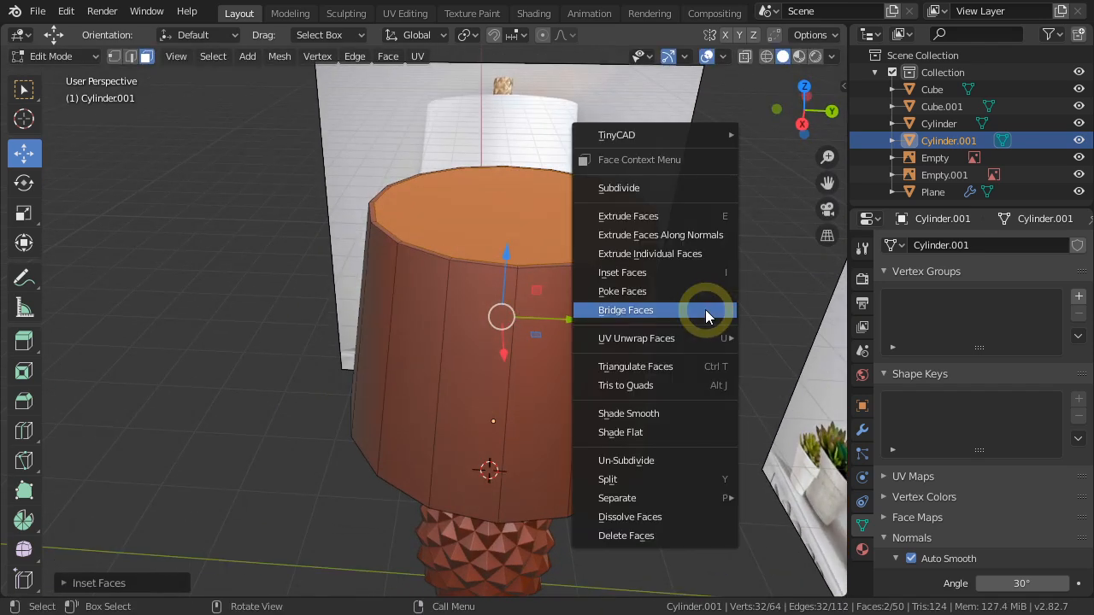
{"action": "left_click", "coordinate": [615, 310]}
{"action": "middle_click_drag", "start_coordinate": [578, 366], "coordinate": [599, 466]}
Add two loop cuts to the lampshade's inner wall, one near the top rim and one near the bottom rim.
{"action": "key", "text": "ctrl+r"}
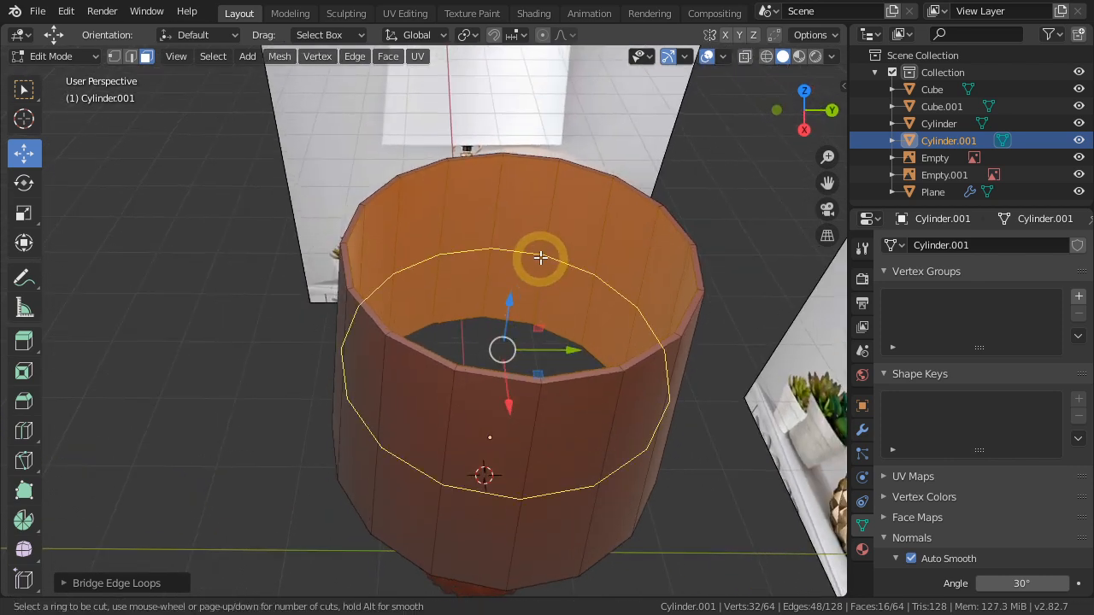
{"action": "left_click", "coordinate": [540, 253]}
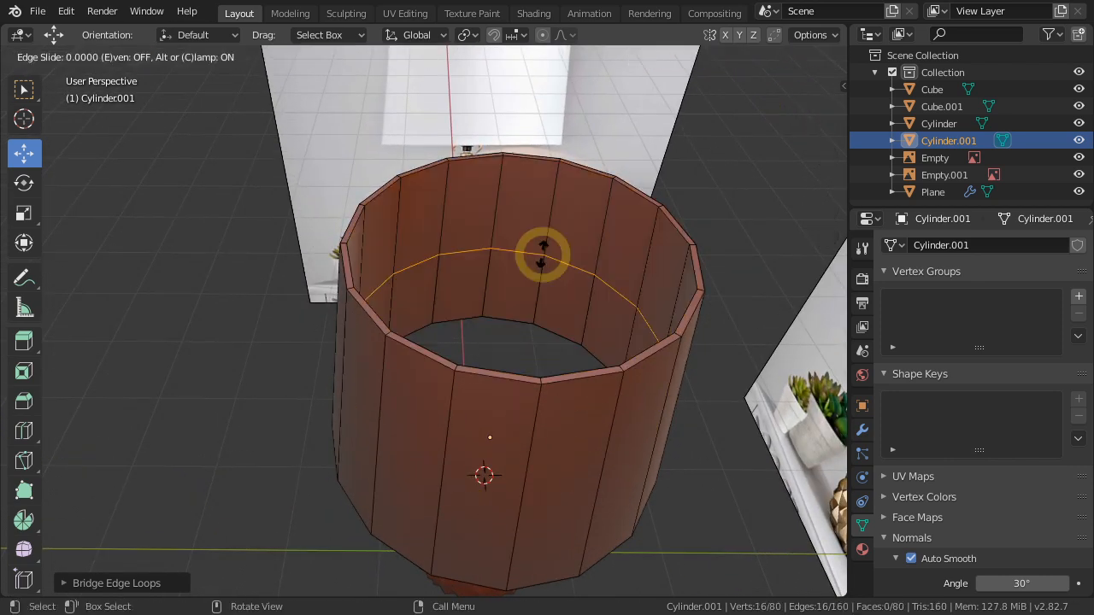
{"action": "left_click", "coordinate": [564, 187]}
{"action": "mouse_move", "coordinate": [556, 262]}
{"action": "middle_mouse_down"}
{"action": "mouse_move", "coordinate": [541, 228]}
{"action": "mouse_move", "coordinate": [560, 271]}
{"action": "middle_mouse_up"}
{"action": "key", "text": "ctrl+r"}
{"action": "left_click", "coordinate": [485, 221]}
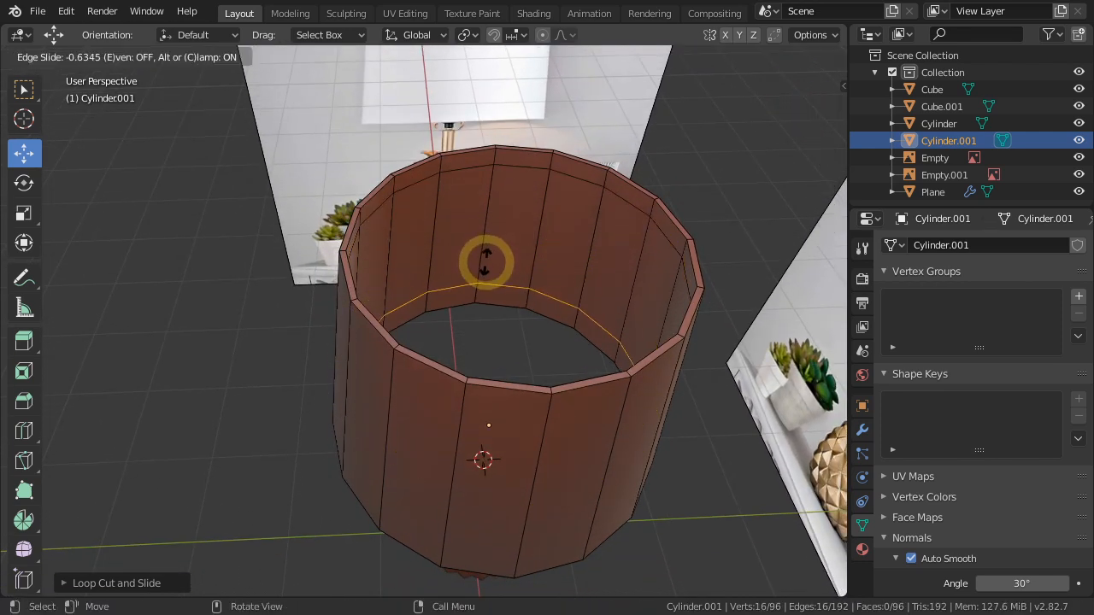
{"action": "left_click", "coordinate": [487, 268]}
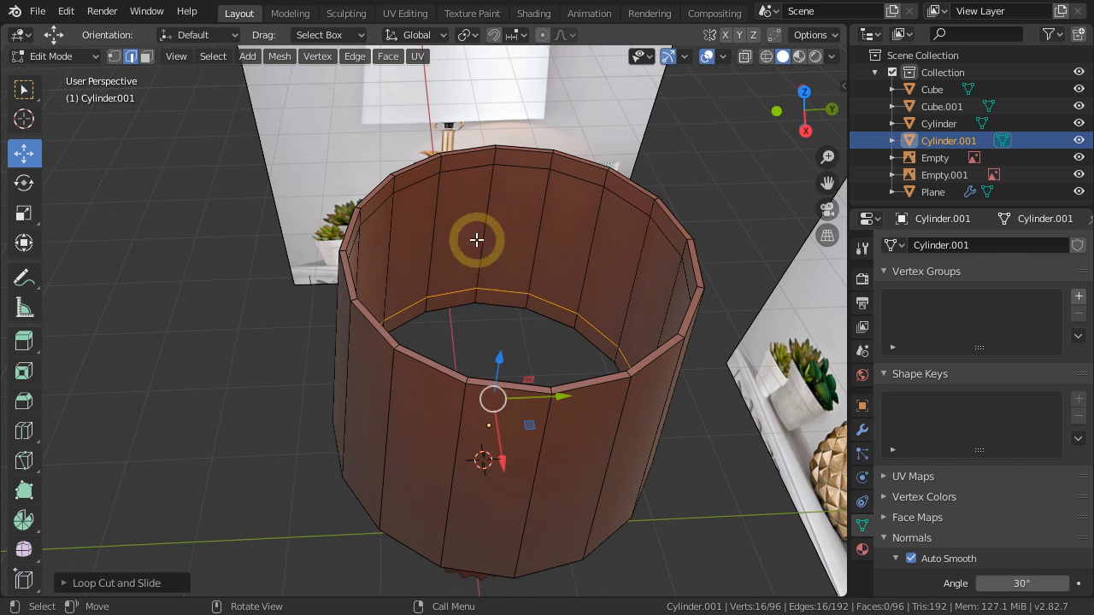
Delete the ring of inner wall faces between the two loop cuts, keeping only the narrow lips at the rims.
{"action": "key", "text": "3"}
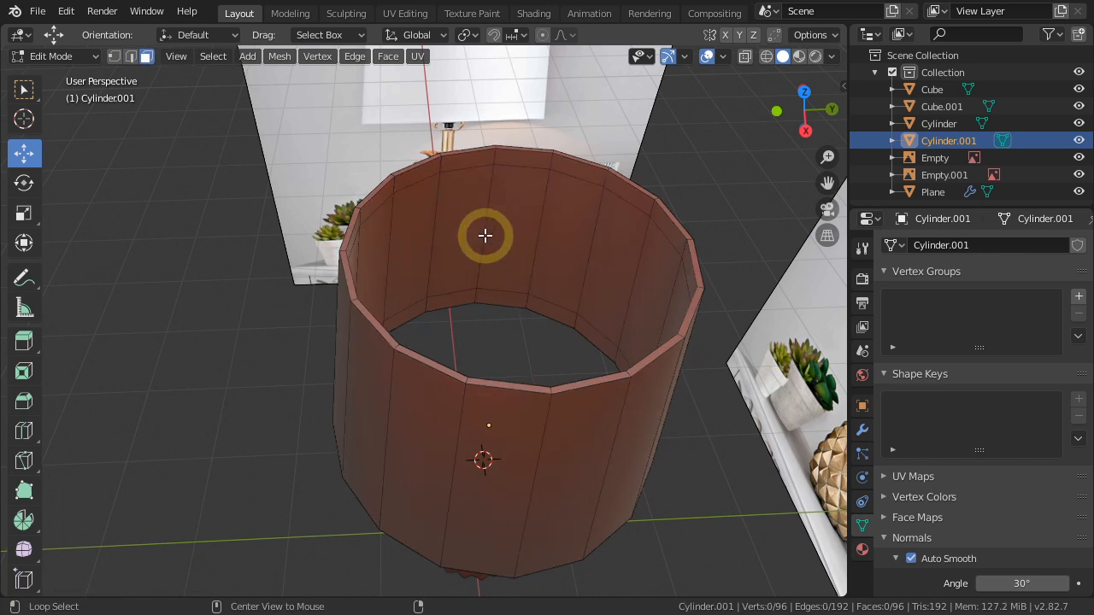
{"action": "left_click", "coordinate": [484, 235], "text": "alt"}
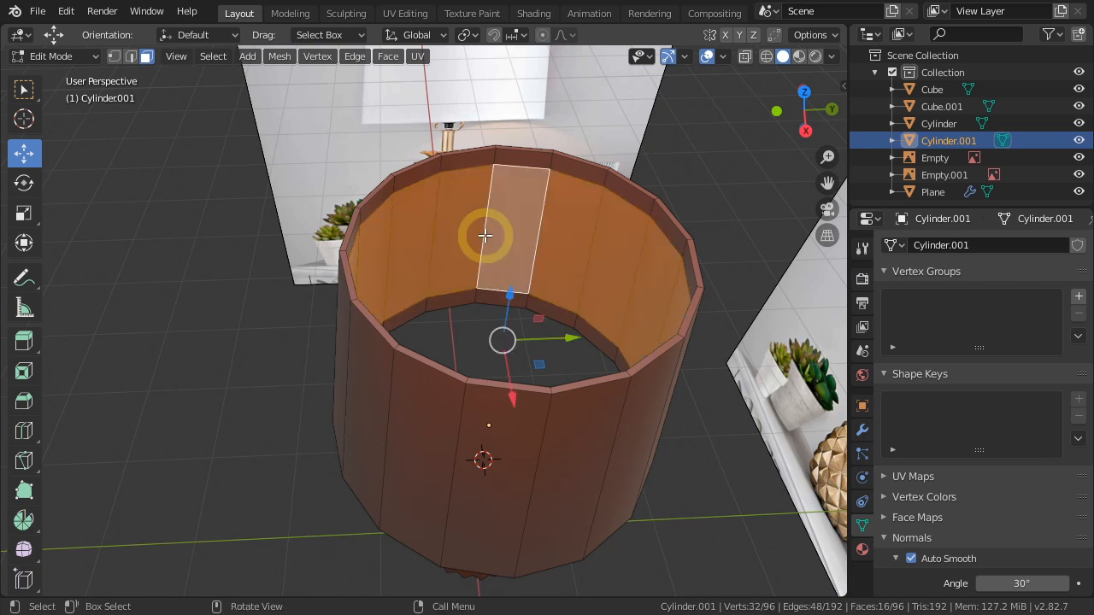
{"action": "key", "text": "x"}
{"action": "left_click", "coordinate": [484, 235]}
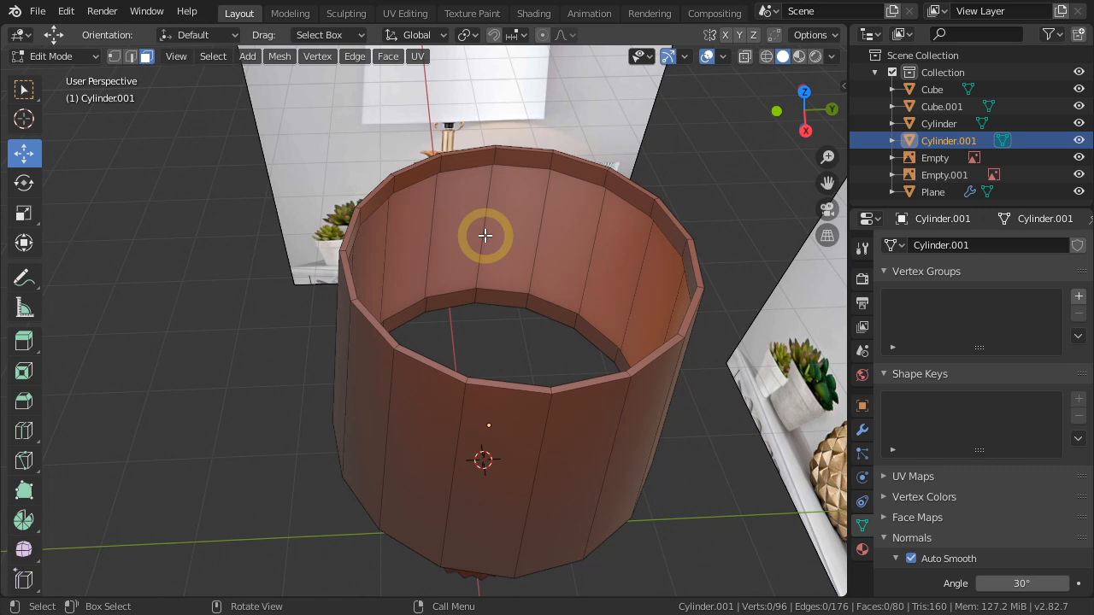
Add a supporting loop cut to each of the lampshade's narrow inner lips, at the top and bottom rims.
{"action": "middle_click_drag", "start_coordinate": [513, 247], "coordinate": [476, 163]}
{"action": "scroll", "coordinate": [476, 162], "scroll_direction": "up", "scroll_amount": 2}
{"action": "key", "text": "ctrl+r"}
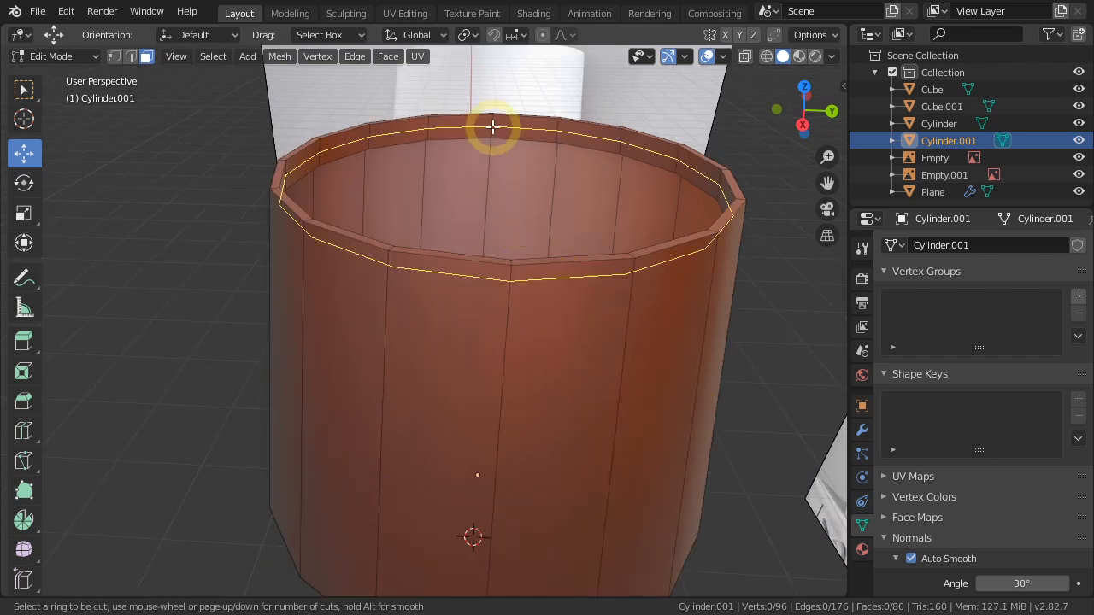
{"action": "left_click", "coordinate": [493, 126]}
{"action": "left_click", "coordinate": [490, 124]}
{"action": "middle_click_drag", "start_coordinate": [490, 229], "coordinate": [512, 378]}
{"action": "key", "text": "ctrl+r"}
{"action": "left_click", "coordinate": [482, 260]}
{"action": "left_click", "coordinate": [484, 263]}
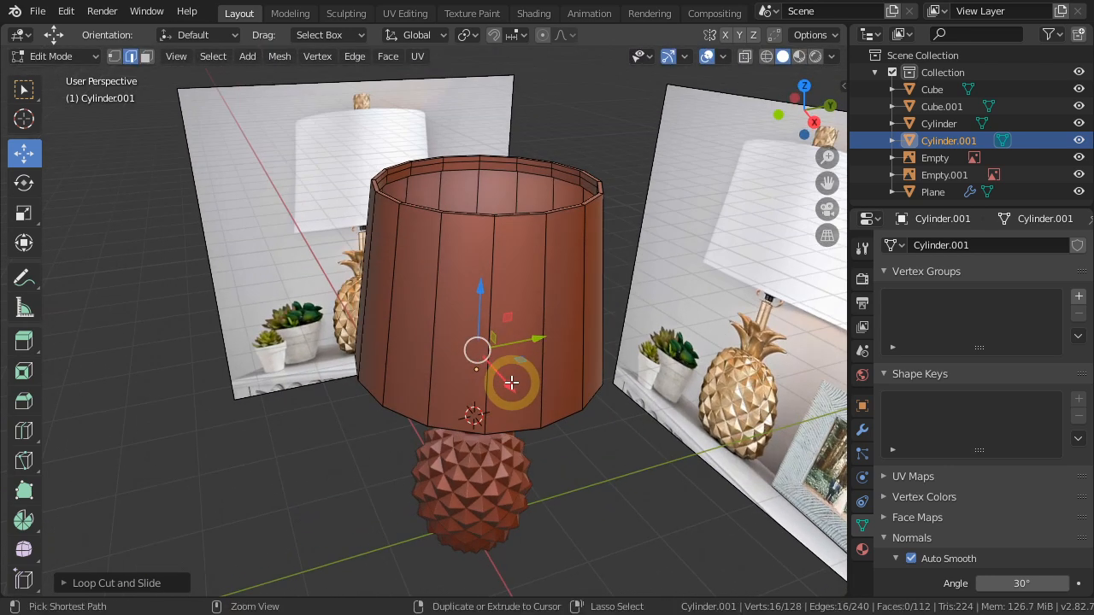
Add two supporting loop cuts to the lampshade's outer wall, one close to the top rim and one close to the bottom rim.
{"action": "key", "text": "ctrl+r"}
{"action": "left_click", "coordinate": [538, 294]}
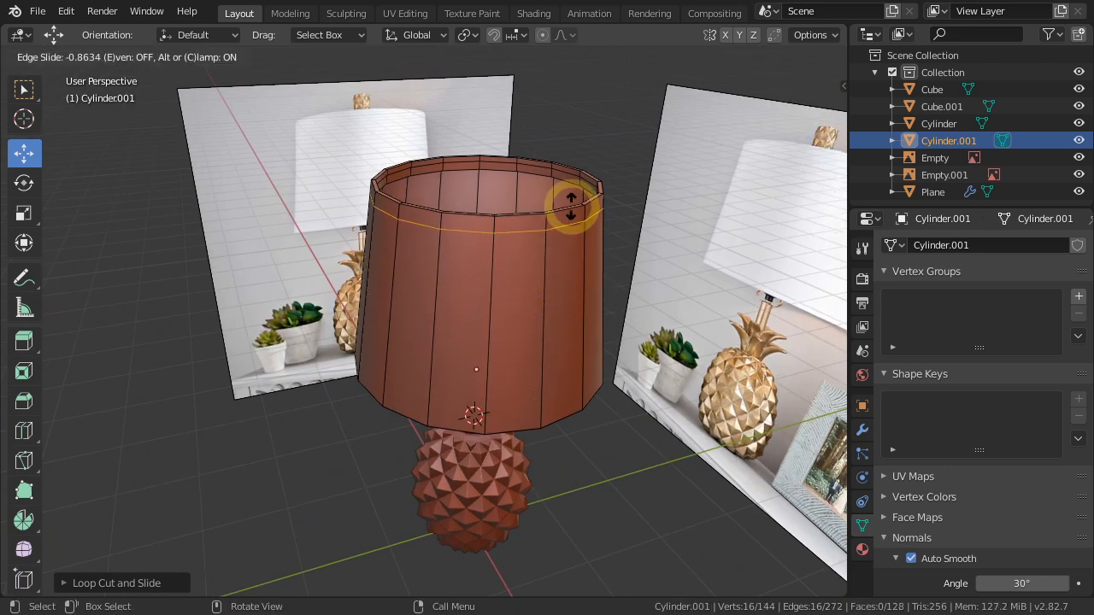
{"action": "left_click", "coordinate": [572, 199]}
{"action": "key", "text": "ctrl+r"}
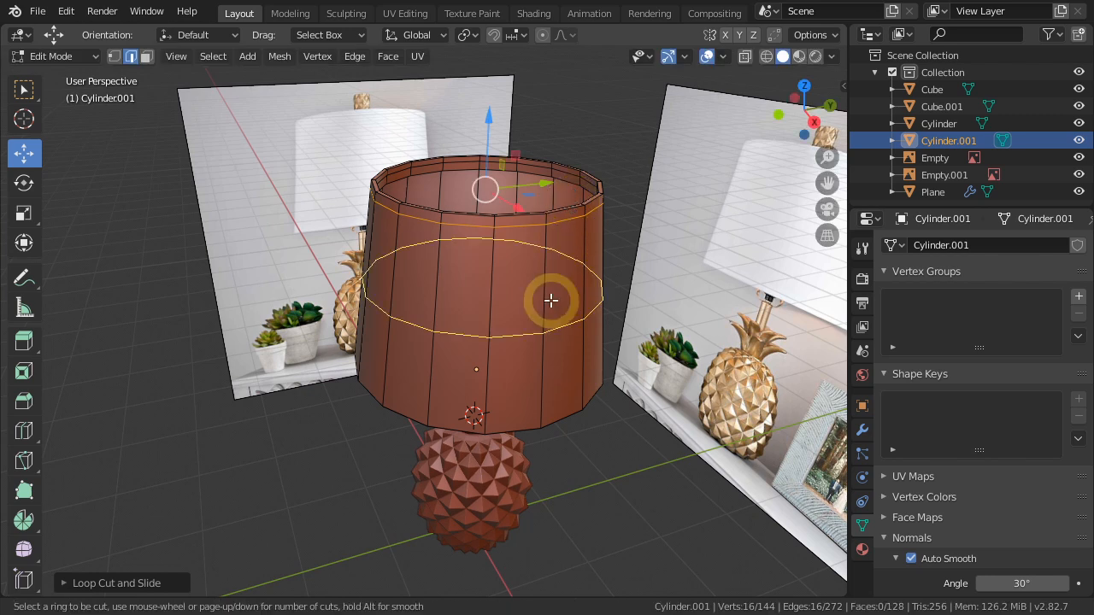
{"action": "left_click", "coordinate": [552, 299]}
{"action": "left_click", "coordinate": [552, 386]}
{"action": "middle_click_drag", "start_coordinate": [552, 385], "coordinate": [559, 327]}
Return to Object Mode and add a Subdivision Surface modifier to the lampshade with a viewport level of 2.
{"action": "key", "text": "Tab"}
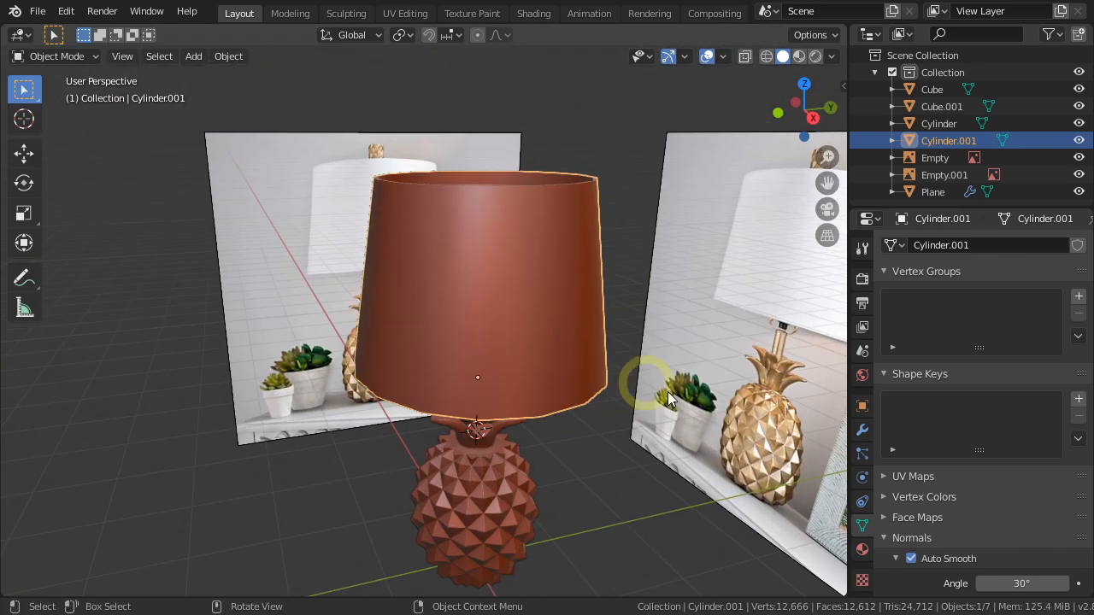
{"action": "left_click", "coordinate": [861, 431]}
{"action": "left_click", "coordinate": [909, 247]}
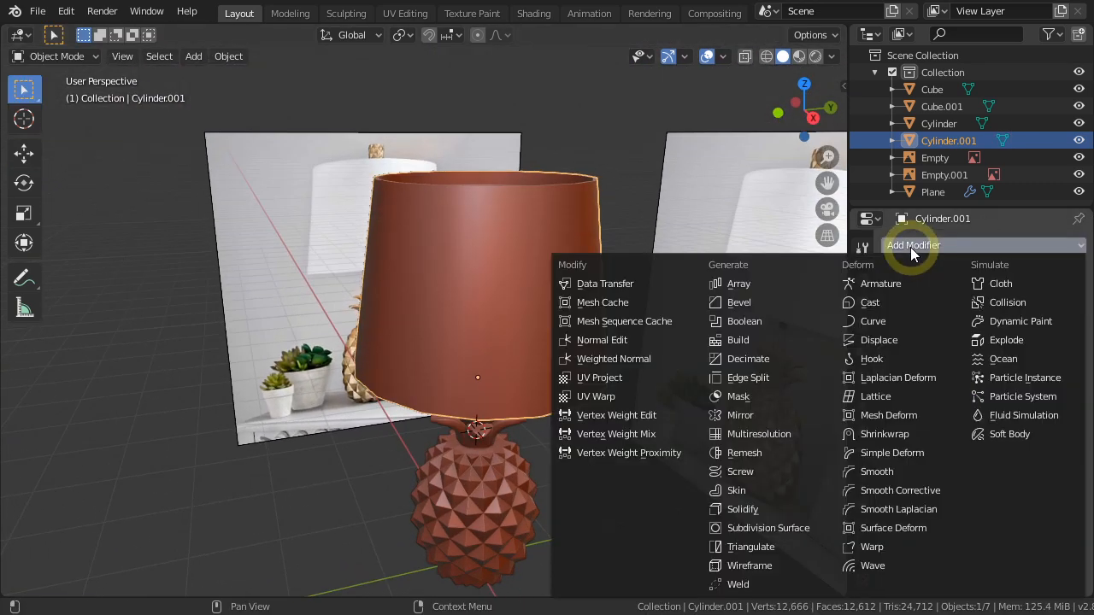
{"action": "left_click", "coordinate": [787, 525]}
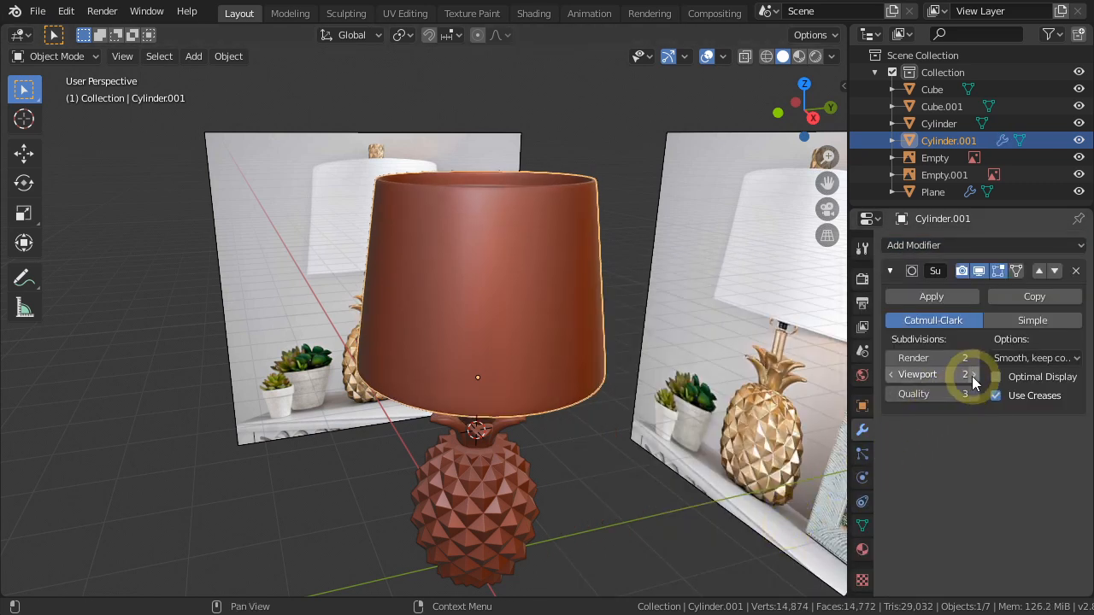
{"action": "middle_click_drag", "start_coordinate": [536, 377], "coordinate": [599, 446]}
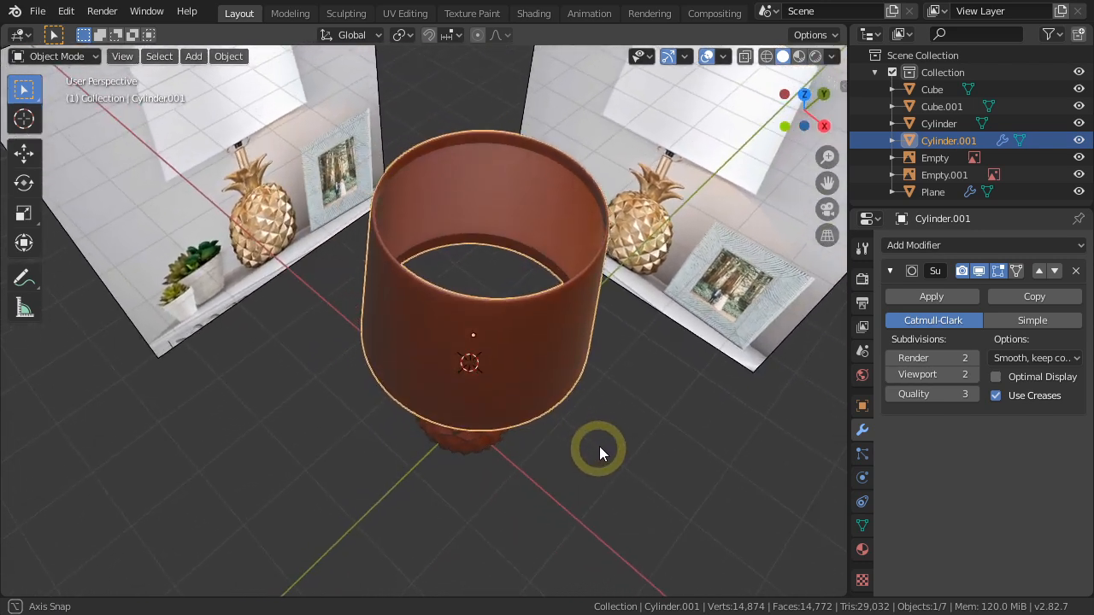